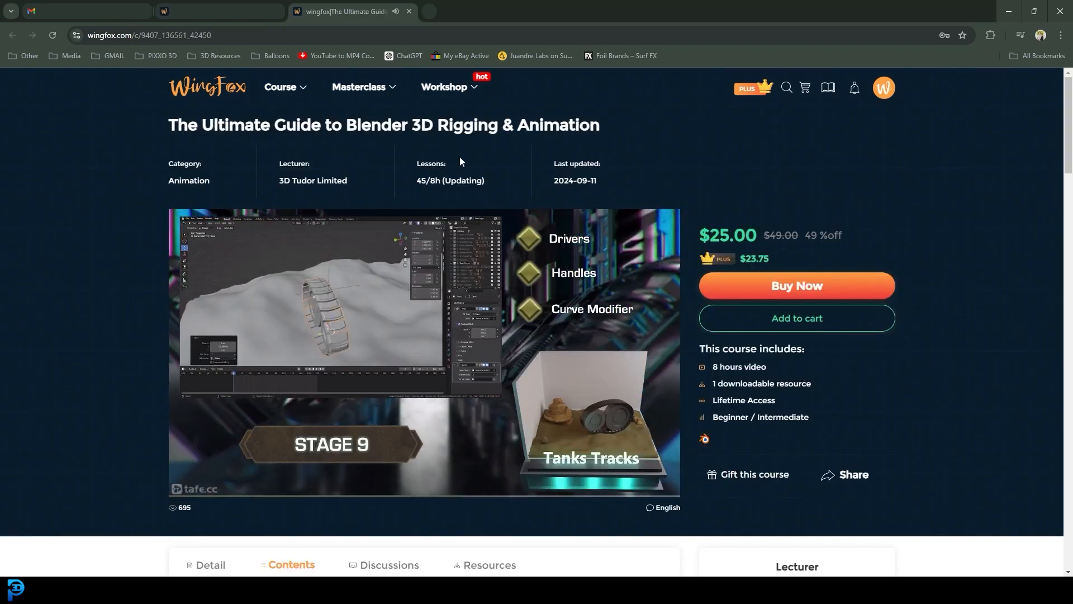
# Step: Look through the Blender 3D Rigging & Animation course page, including its preview, price, included items and lesson contents
pyautogui.moveTo(223, 280)
pyautogui.scroll(-1, 306, 278)
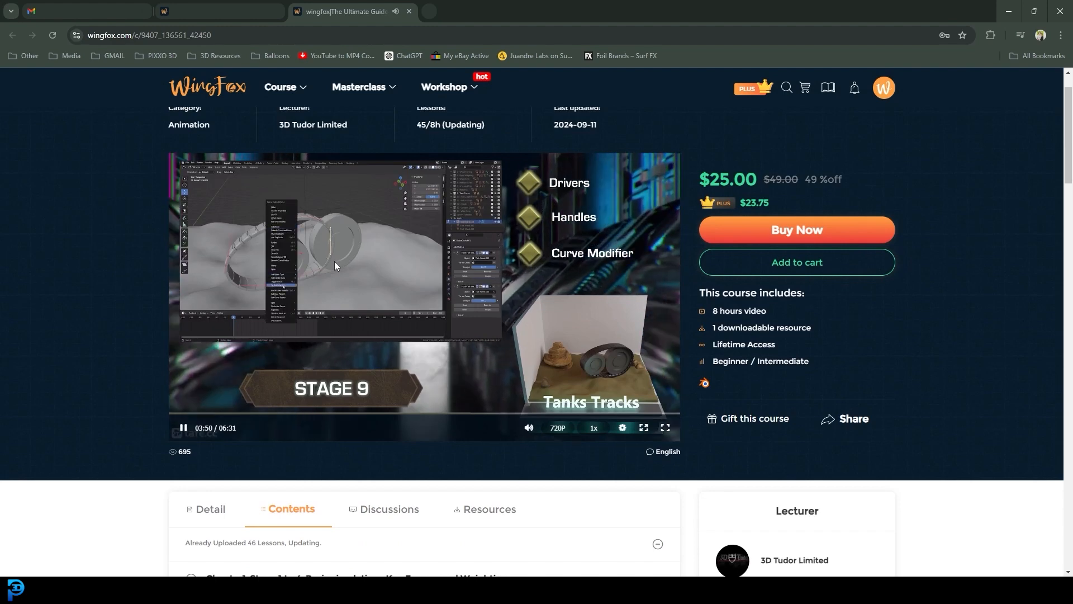
pyautogui.scroll(1, 310, 254)
pyautogui.scroll(-1, 308, 259)
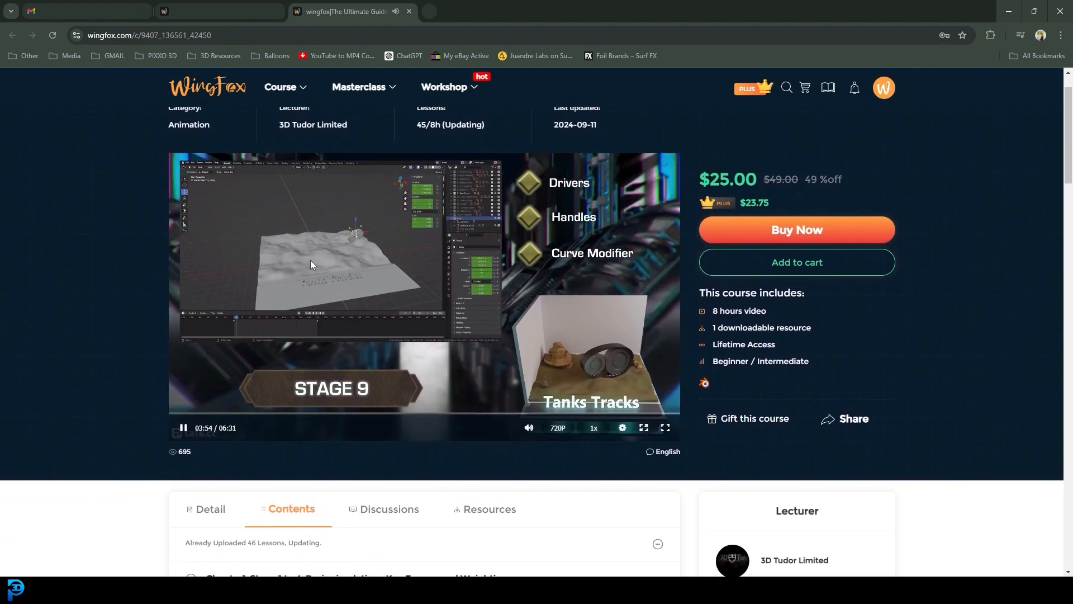
pyautogui.scroll(-1, 310, 264)
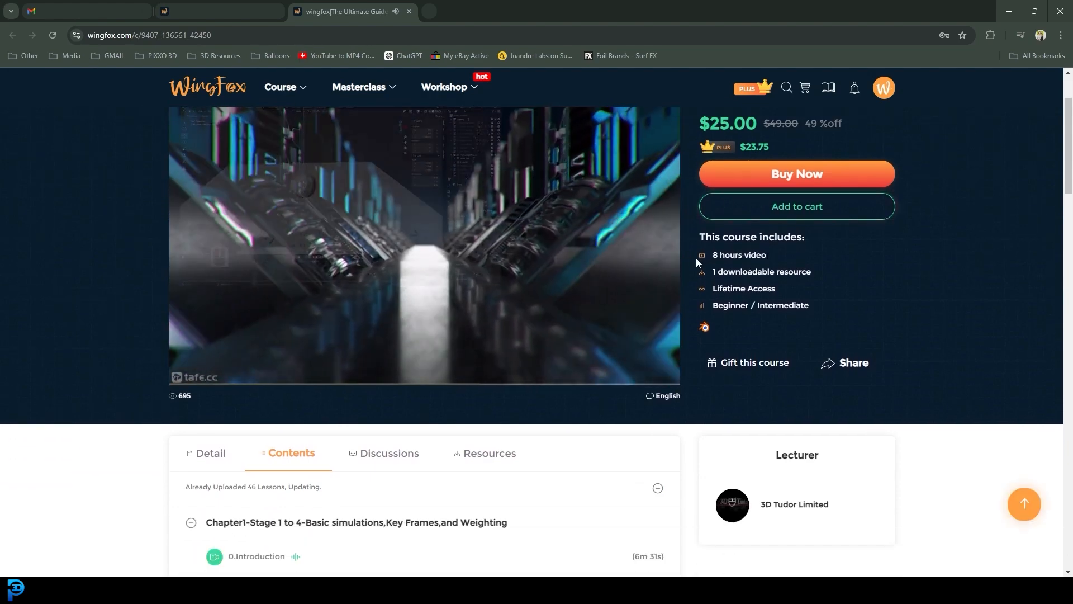
pyautogui.scroll(-1, 776, 266)
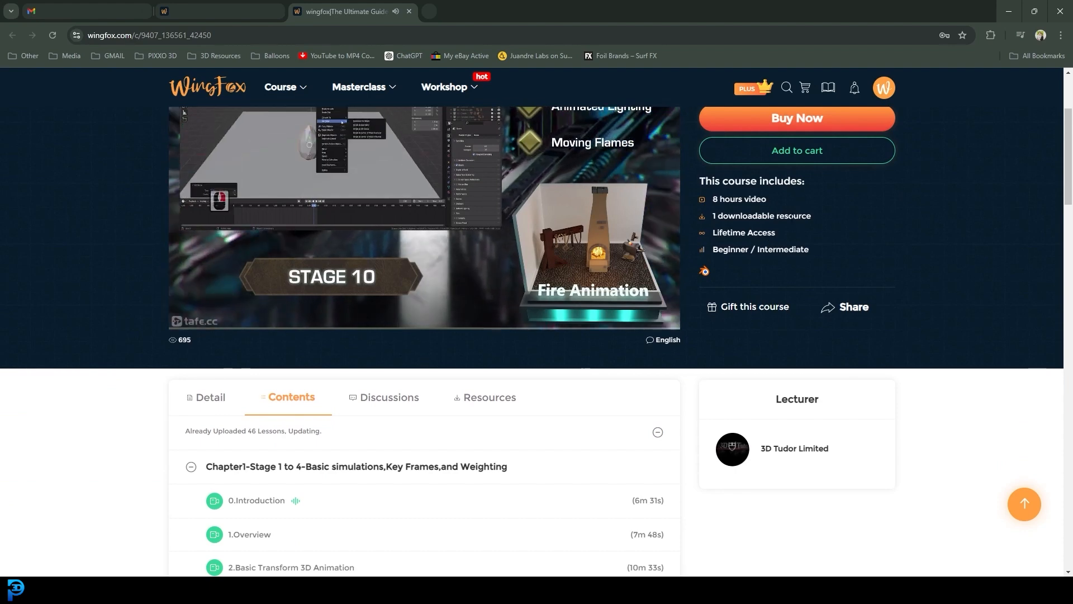
pyautogui.moveTo(465, 229)
pyautogui.scroll(2, 475, 230)
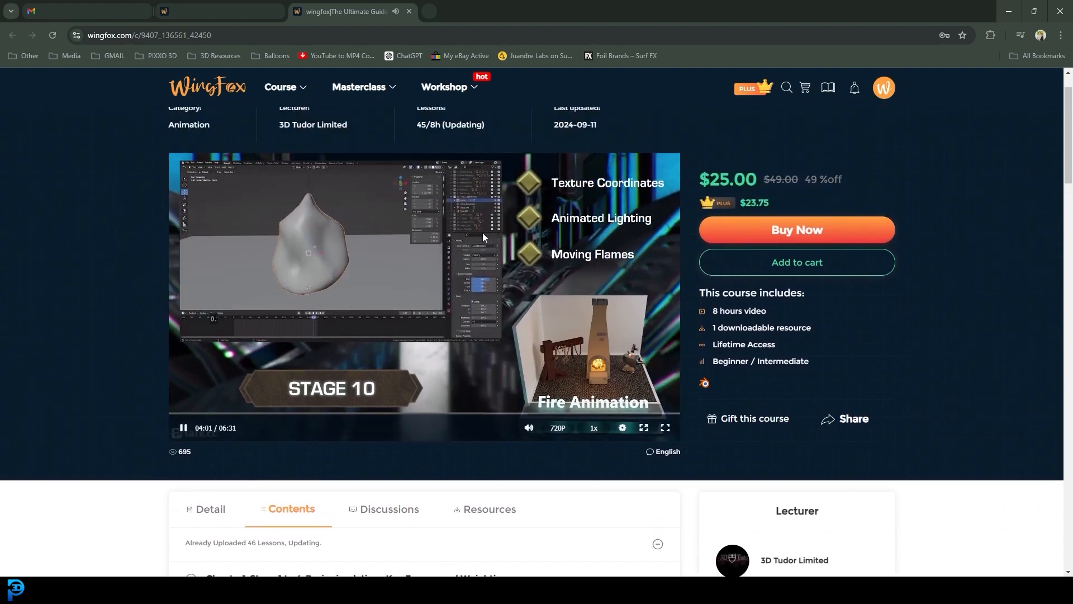
pyautogui.scroll(-4, 503, 273)
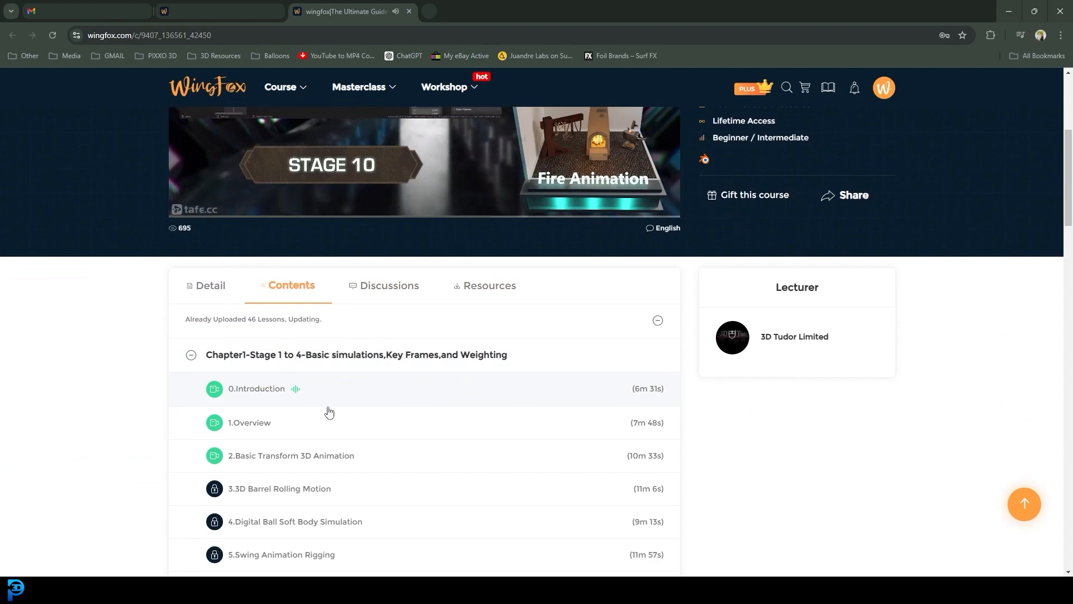
pyautogui.scroll(1, 524, 386)
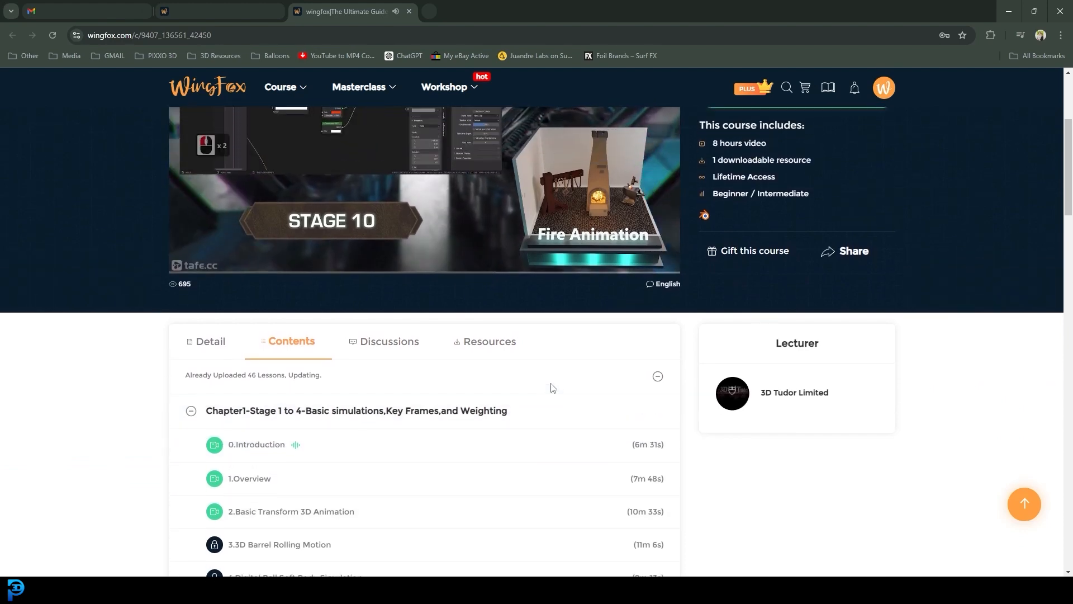
pyautogui.scroll(4, 855, 211)
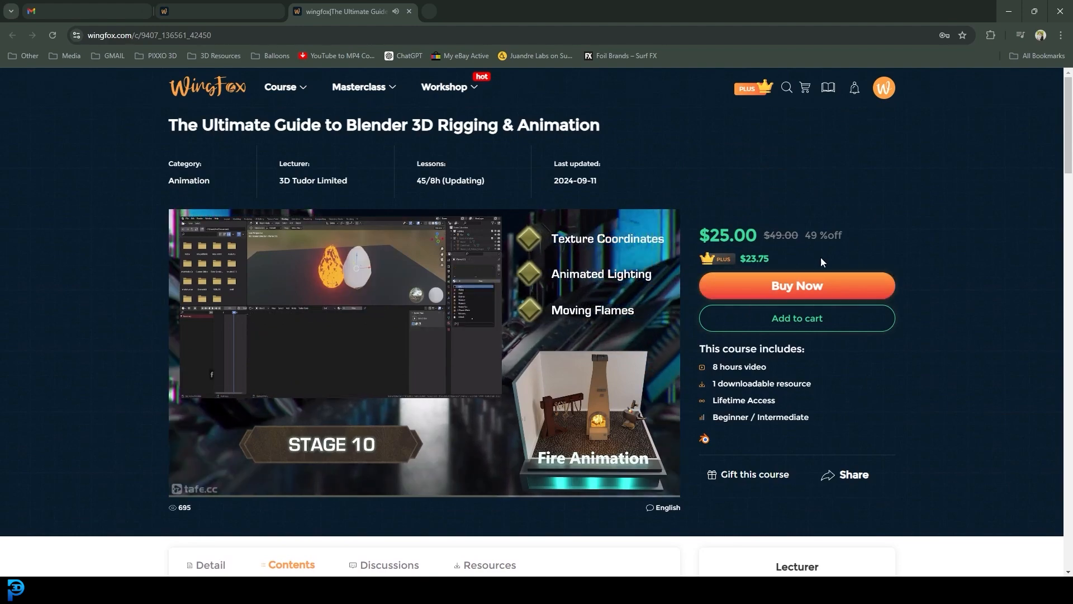
# Step: Switch to the Create Painterly Characters and Environments in Blender course page and review its preview, details and sample artwork
pyautogui.hotkey('ctrl', 'shift', 'Tab')
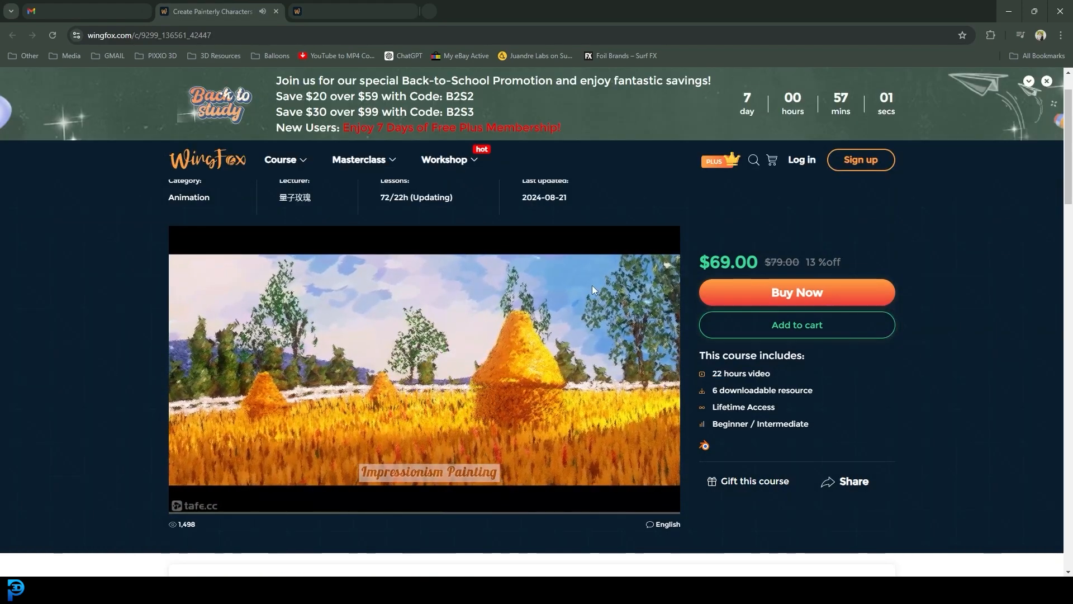
pyautogui.scroll(1, 300, 231)
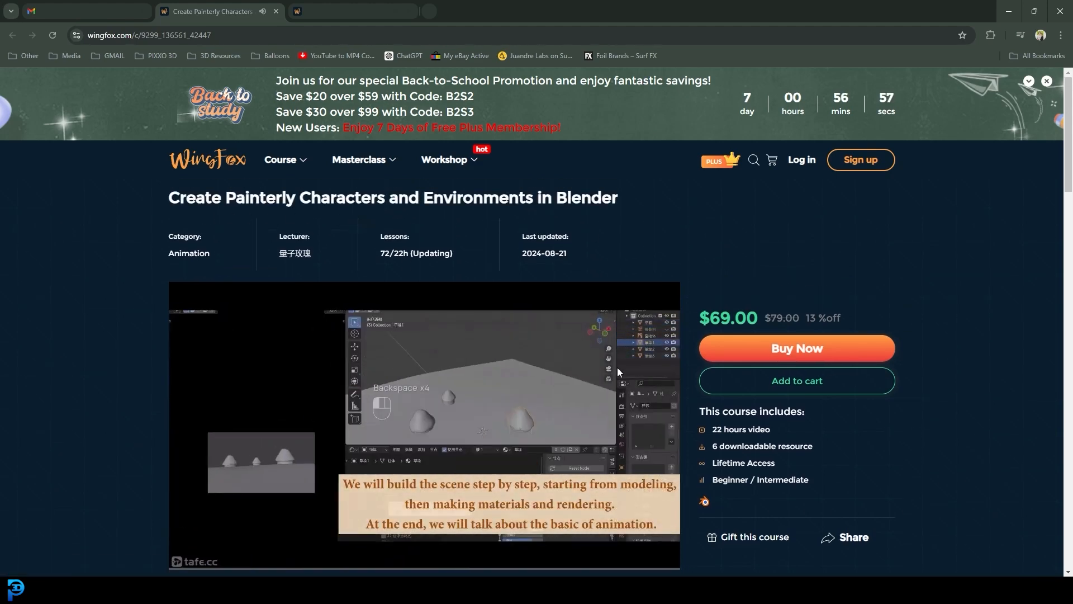
pyautogui.scroll(-1, 544, 392)
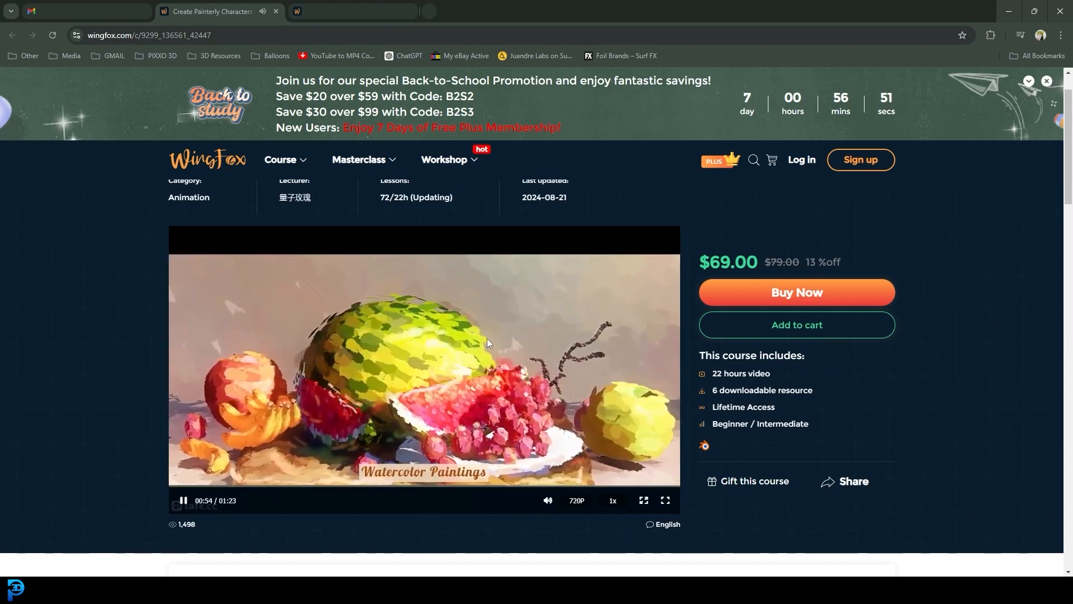
pyautogui.scroll(-1, 447, 341)
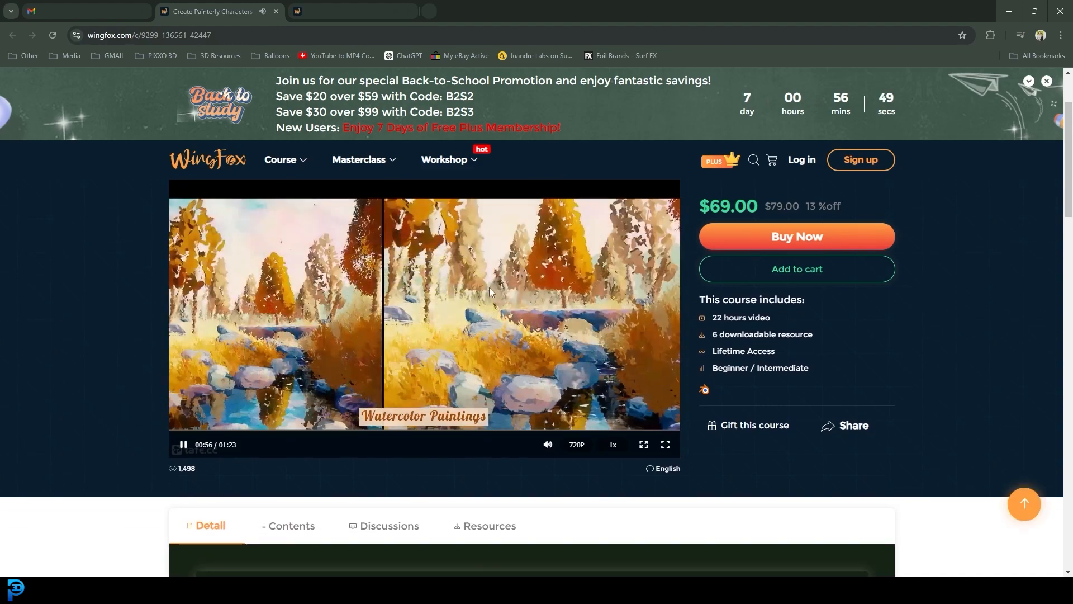
pyautogui.scroll(-6, 833, 330)
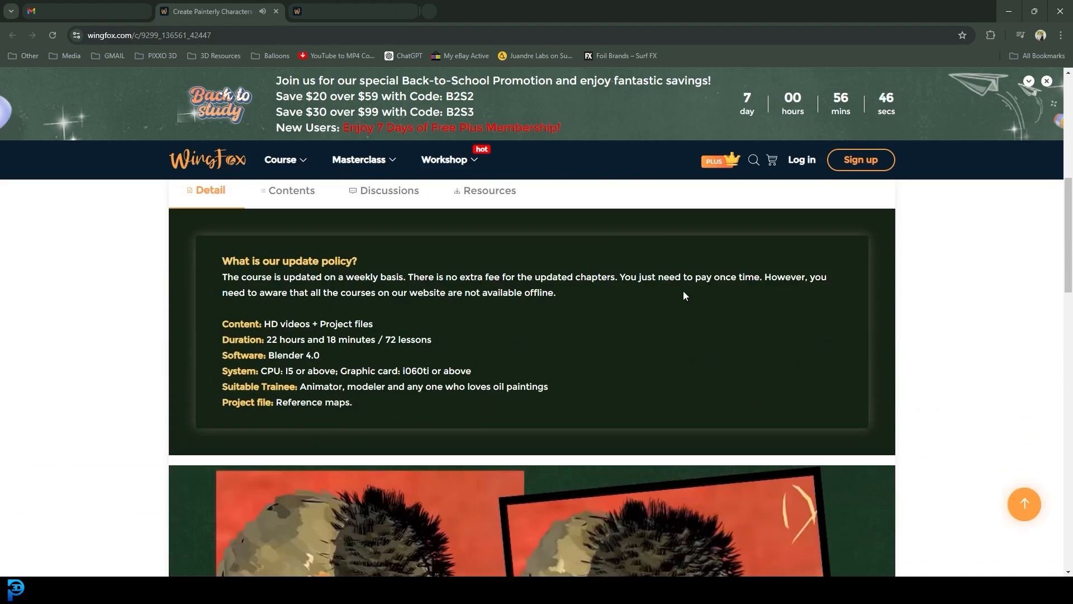
pyautogui.scroll(-9, 460, 314)
pyautogui.scroll(-15, 293, 324)
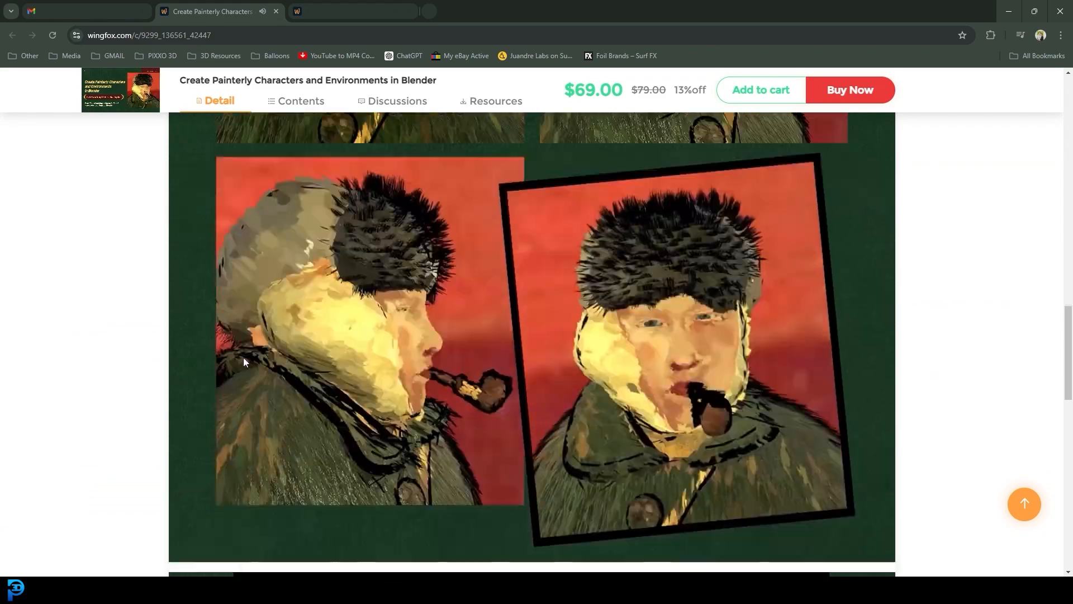
pyautogui.scroll(20, 624, 349)
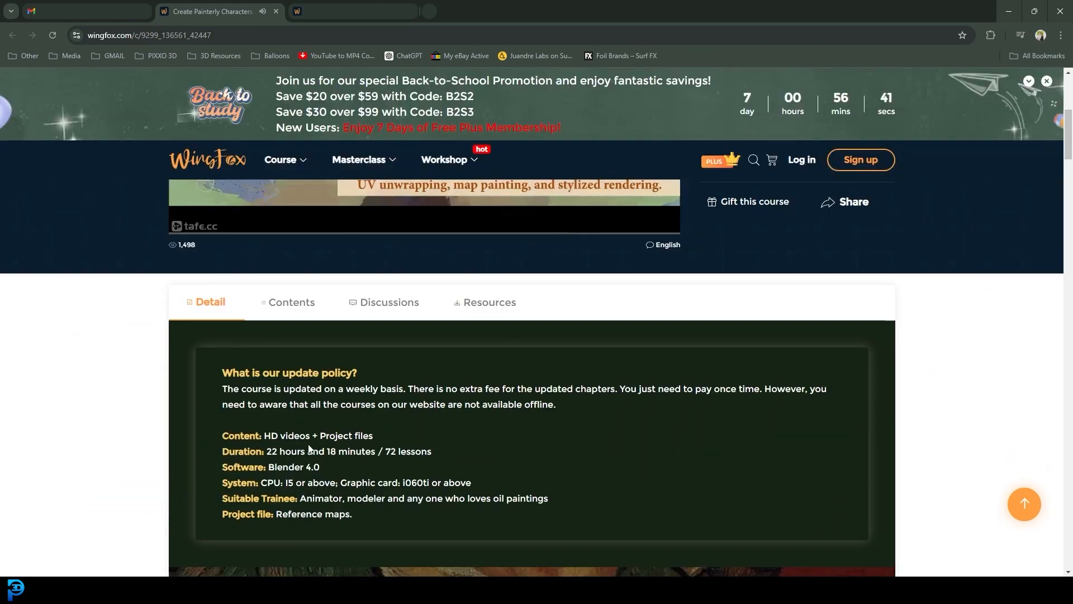
pyautogui.scroll(5, 705, 454)
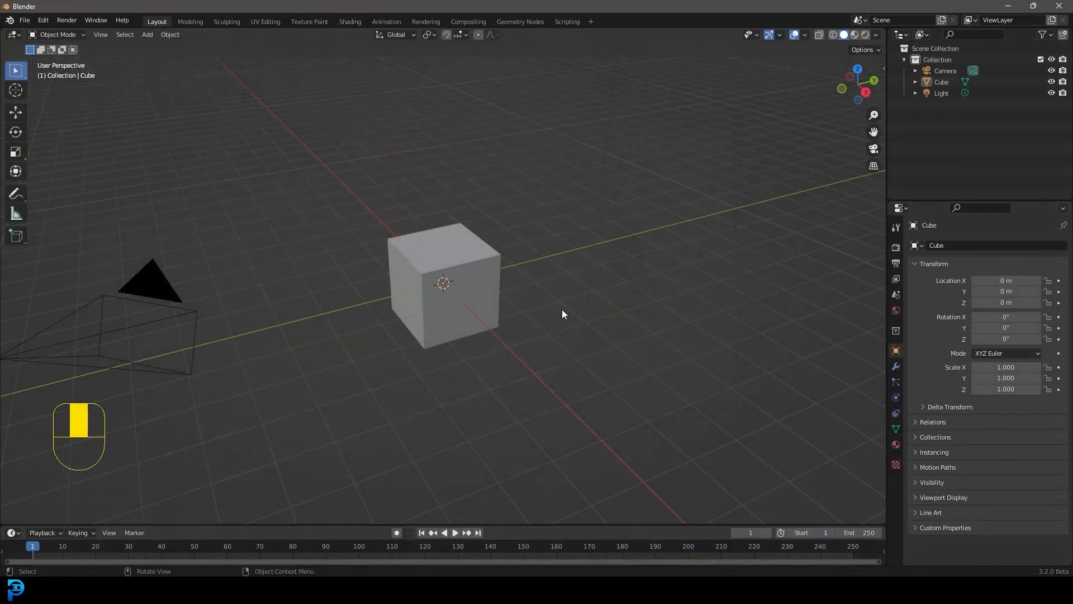
# Step: In Blender, delete the default cube, camera and light
pyautogui.scroll(-2, 563, 297)
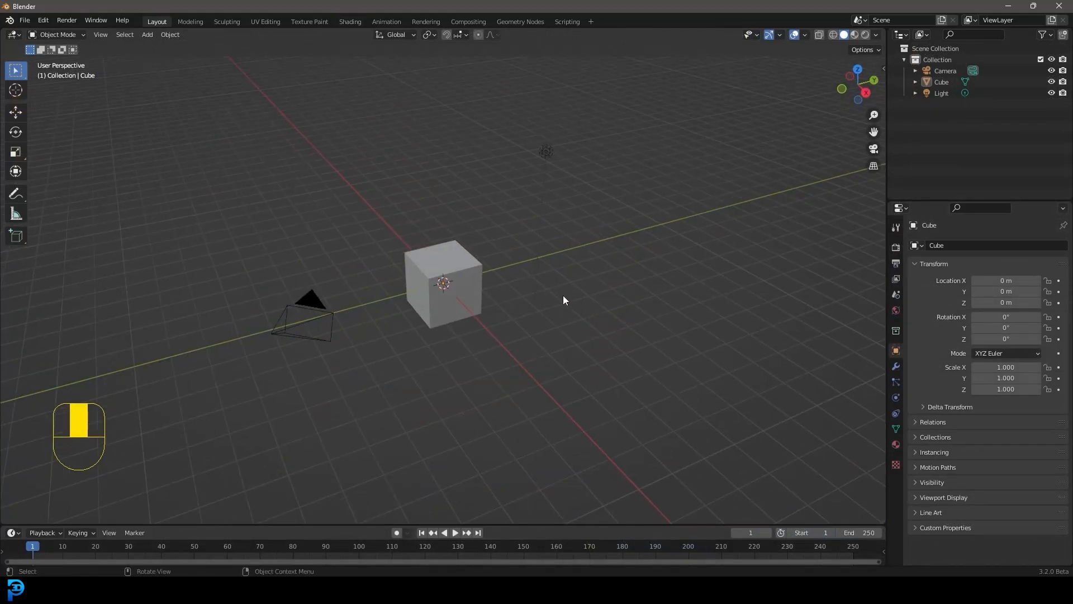
pyautogui.press('a')
pyautogui.press('Delete')
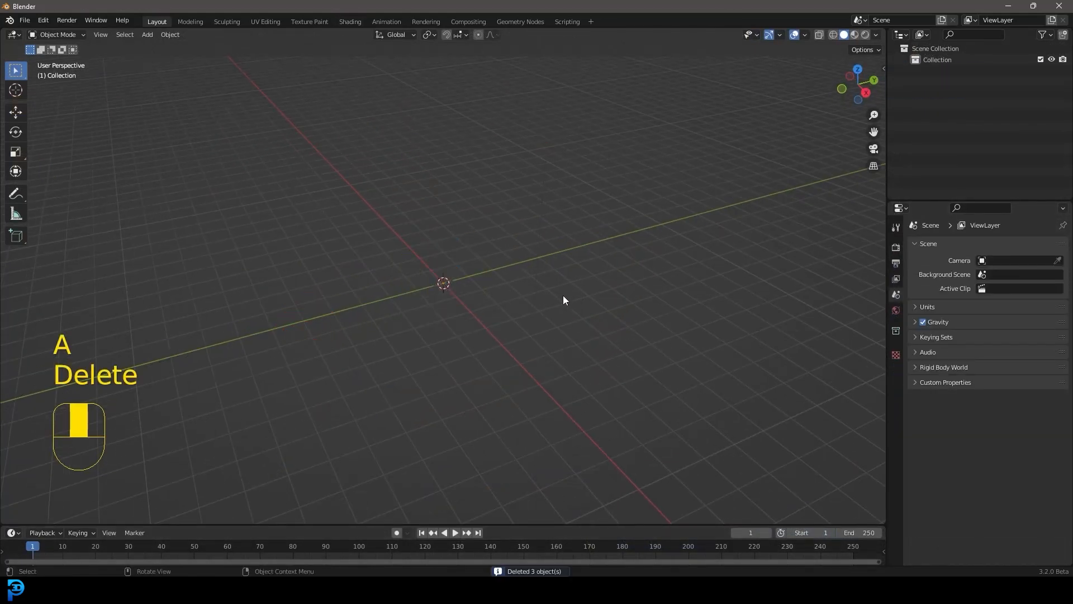
# Step: Search the add-on preferences for EXTRA to check that Add Mesh: Extra Objects is enabled, and close the preferences
pyautogui.moveTo(477, 216); pyautogui.dragTo(478, 217, button='middle')
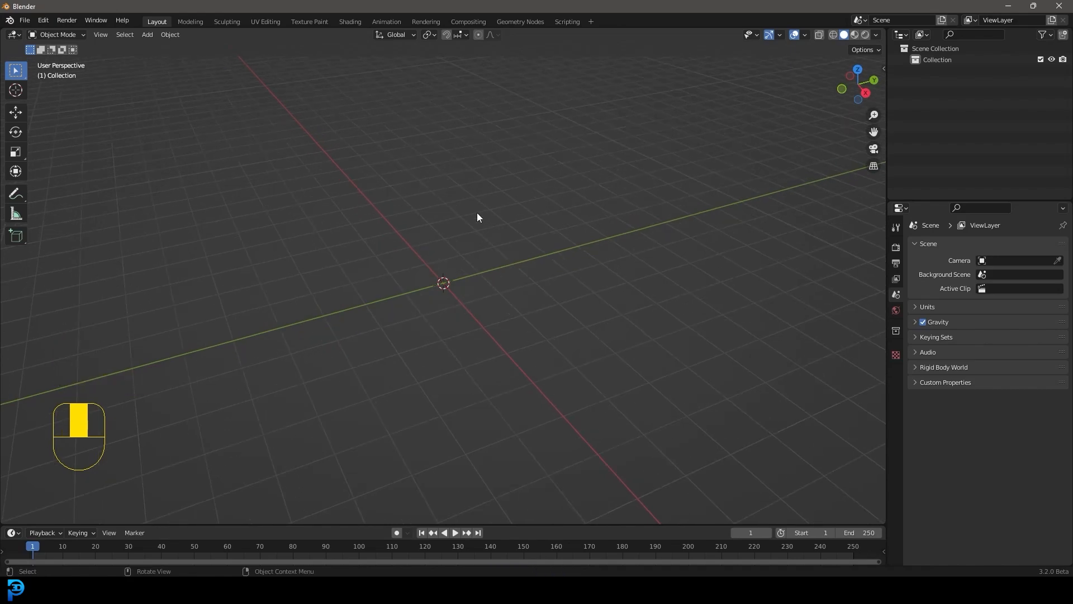
pyautogui.click(51, 21)
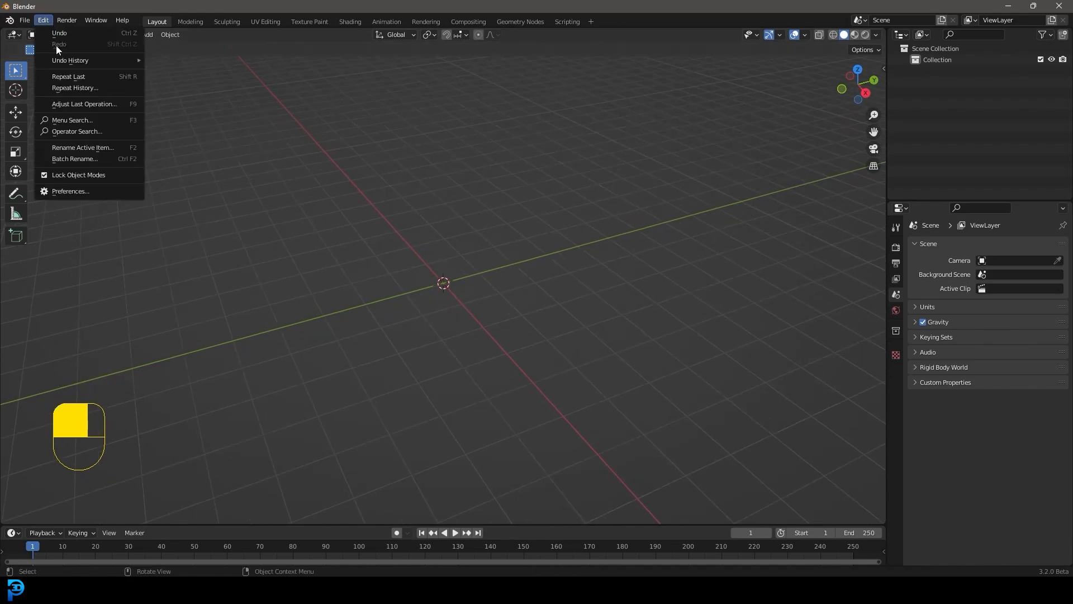
pyautogui.click(84, 191)
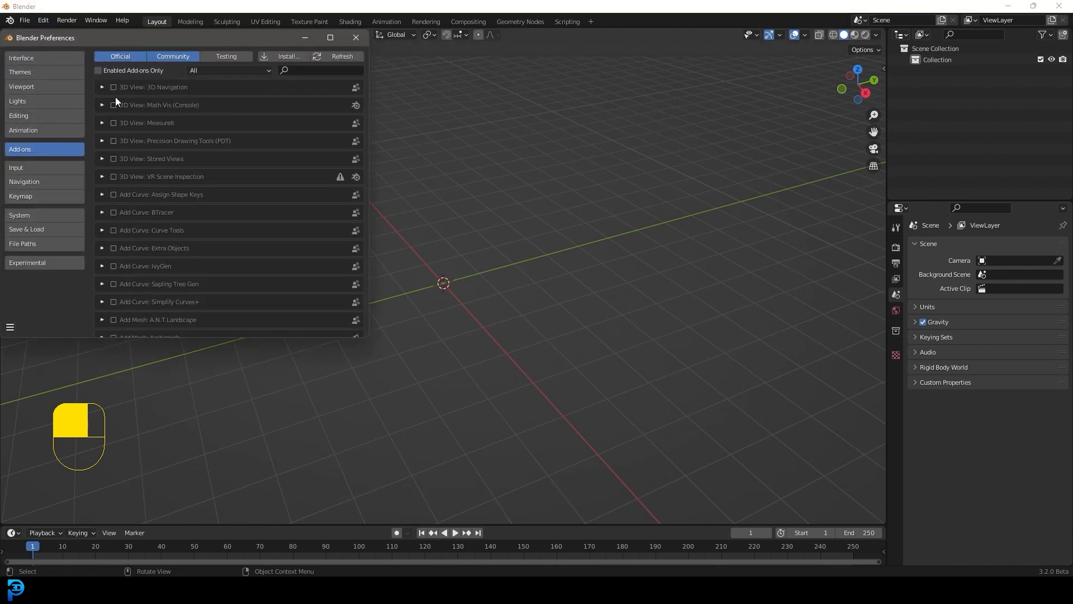
pyautogui.click(311, 72)
pyautogui.write('EXTRA')
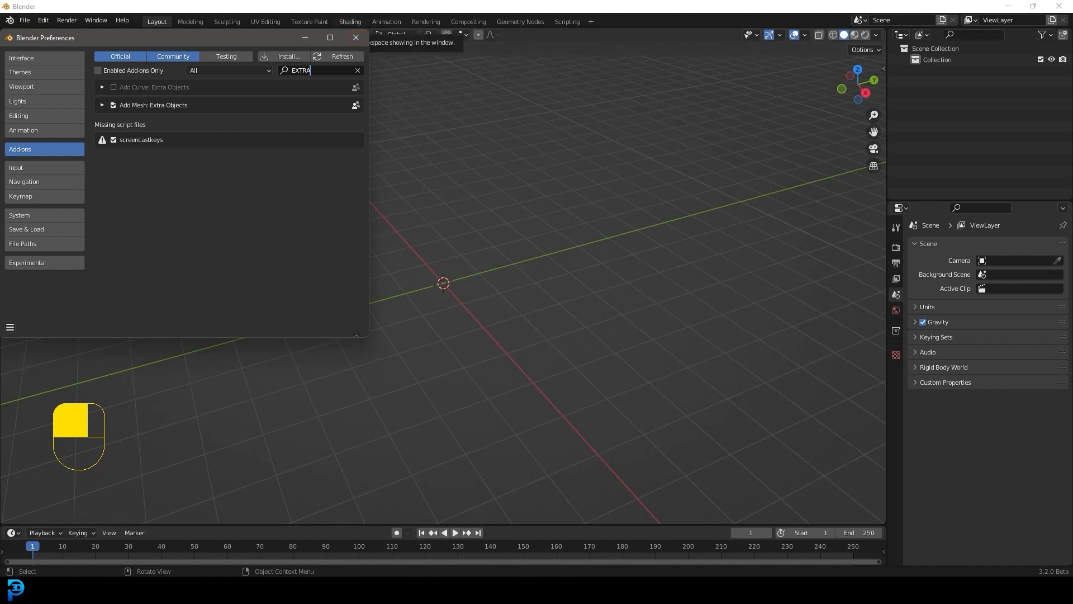
pyautogui.click(356, 37)
# Step: Add a Brilliant Diamond mesh at the scene origin
pyautogui.moveTo(499, 306); pyautogui.dragTo(491, 283, button='middle')
pyautogui.hotkey('shift', 'a')
pyautogui.moveTo(426, 210)
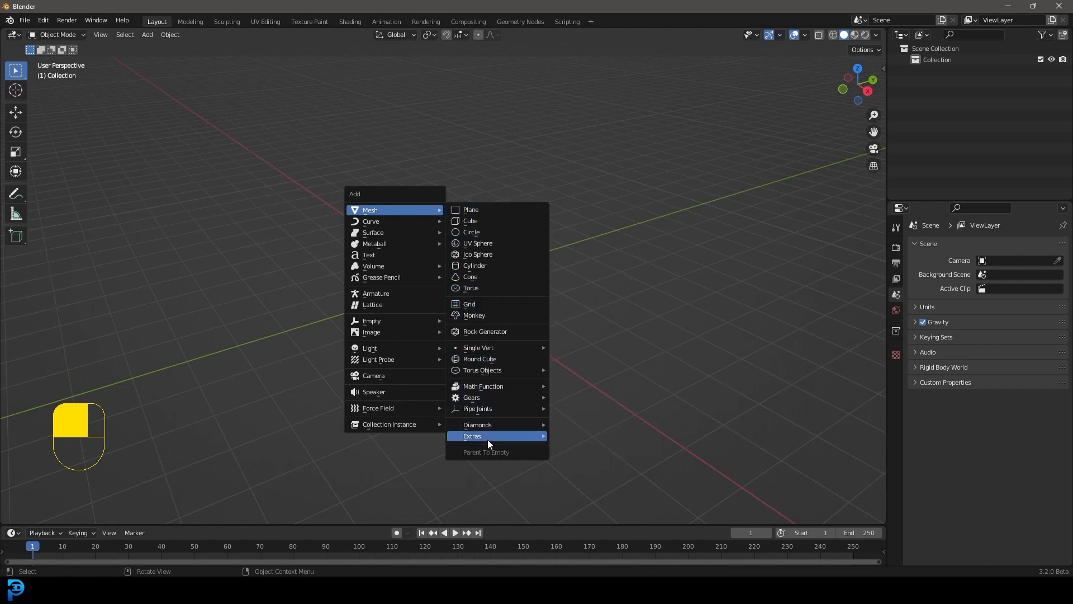
pyautogui.moveTo(531, 428)
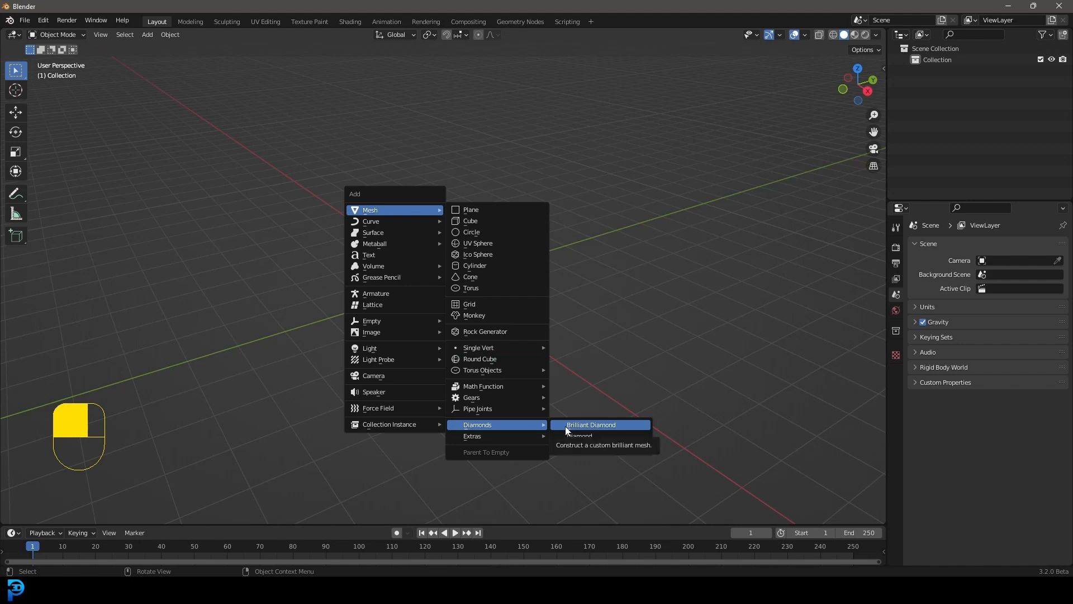
pyautogui.click(596, 426)
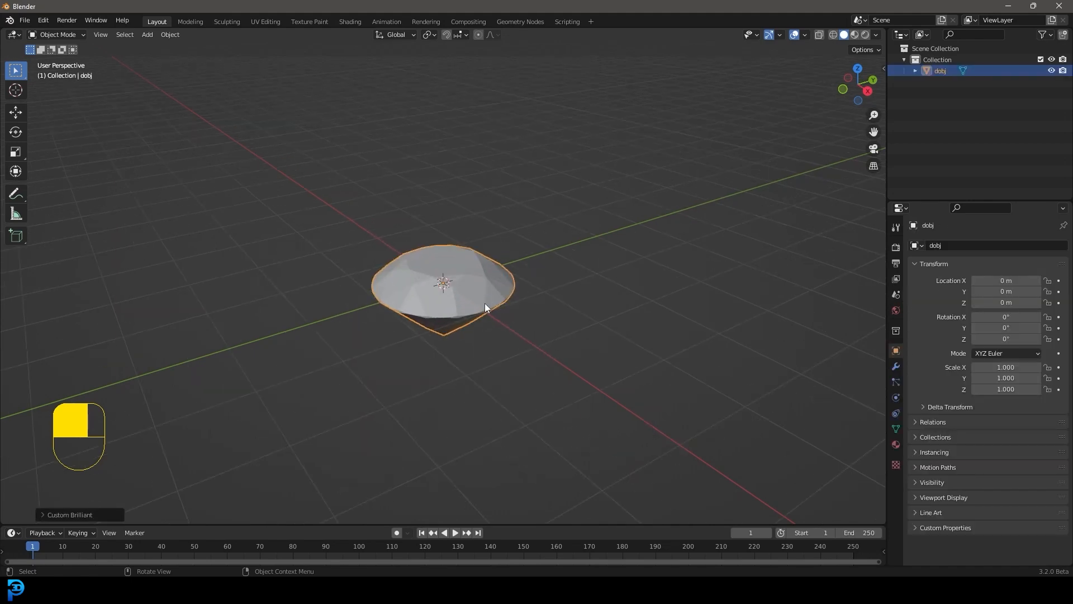
# Step: Set the diamond's segments to 12 and collapse its creation settings
pyautogui.click(42, 515)
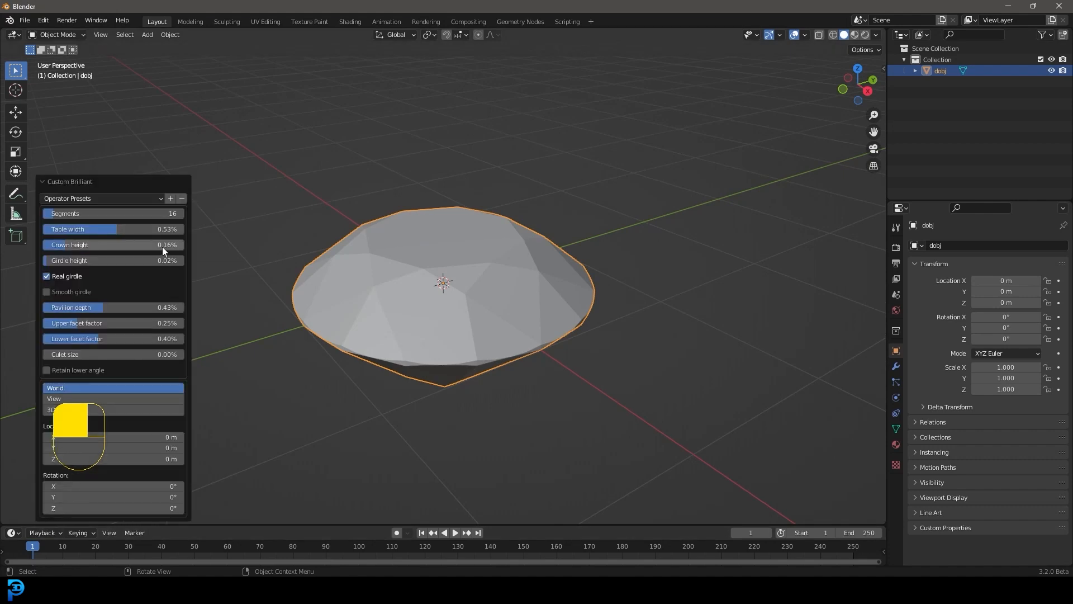
pyautogui.moveTo(101, 213)
pyautogui.mouseDown()
pyautogui.moveTo(80, 210)
pyautogui.moveTo(92, 213)
pyautogui.mouseUp()
pyautogui.moveTo(426, 254); pyautogui.dragTo(472, 323, button='middle')
pyautogui.click(175, 213)
pyautogui.press('Return')
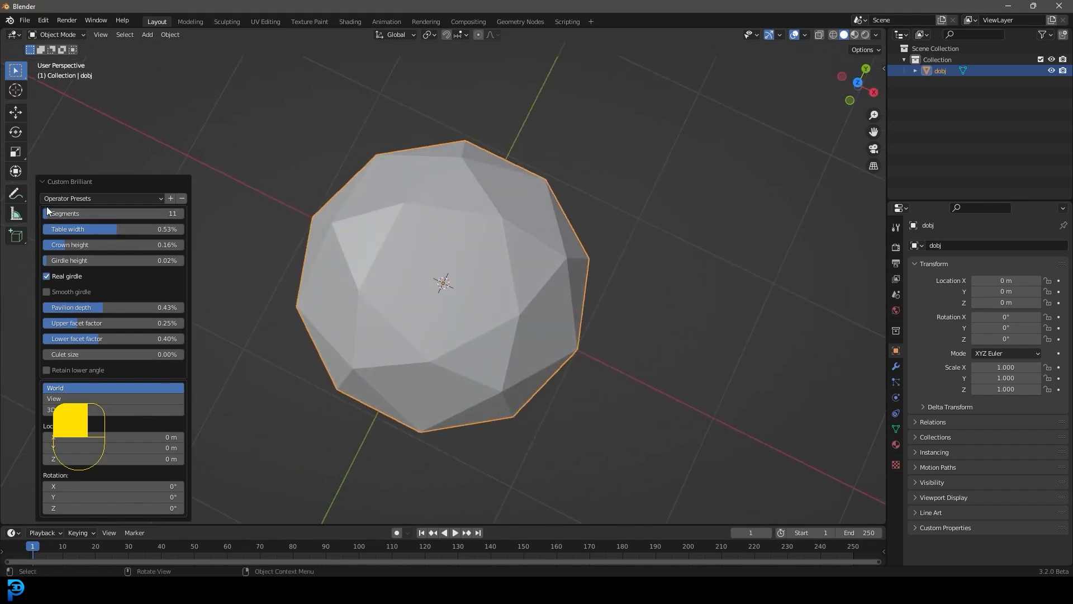
pyautogui.moveTo(145, 219); pyautogui.dragTo(146, 219)
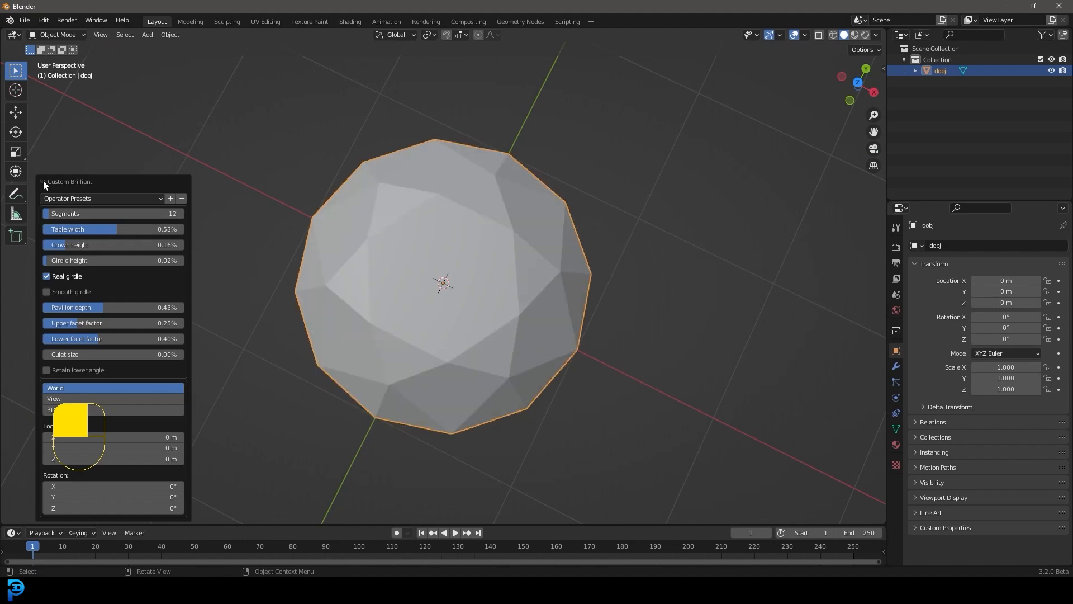
pyautogui.click(42, 182)
# Step: From the front view, add a mesh circle with 16 vertices around the diamond at the origin
pyautogui.moveTo(388, 284); pyautogui.dragTo(454, 239, button='middle')
pyautogui.press('KP_1')
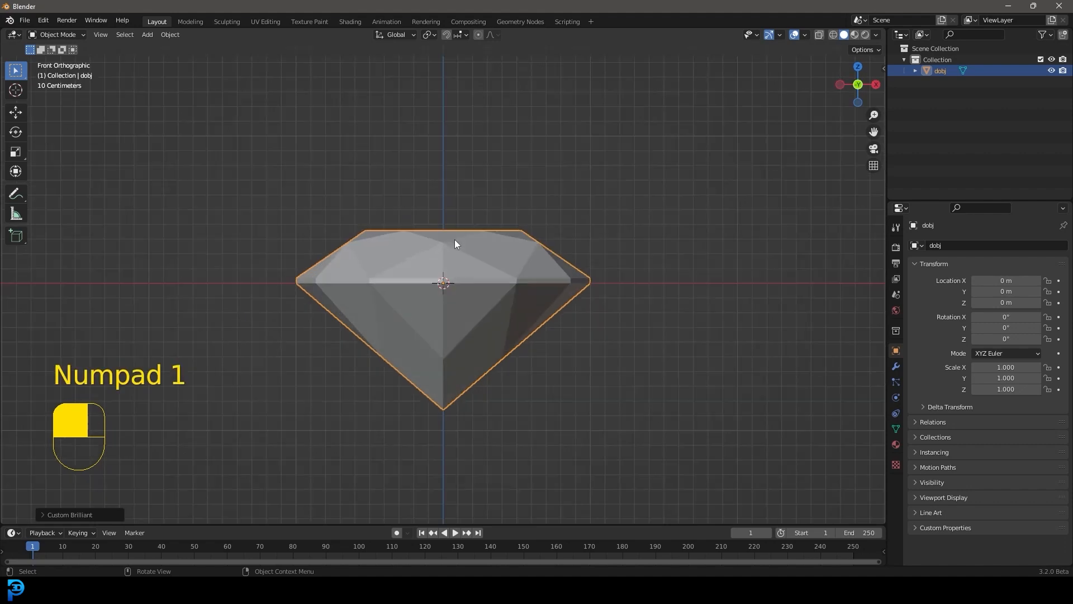
pyautogui.hotkey('shift', 'a')
pyautogui.moveTo(451, 240)
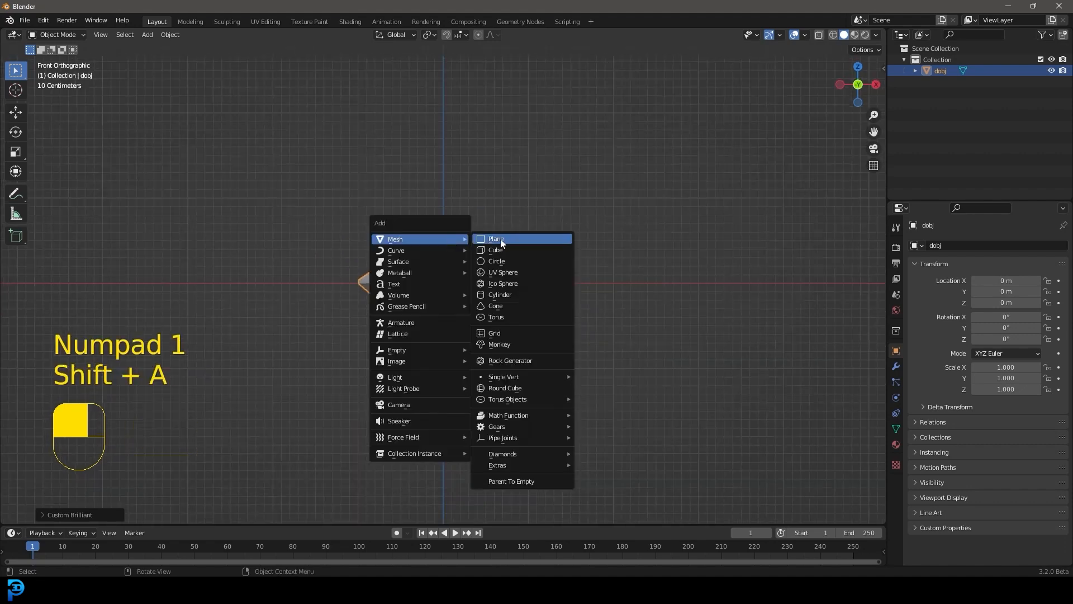
pyautogui.click(519, 261)
pyautogui.click(67, 514)
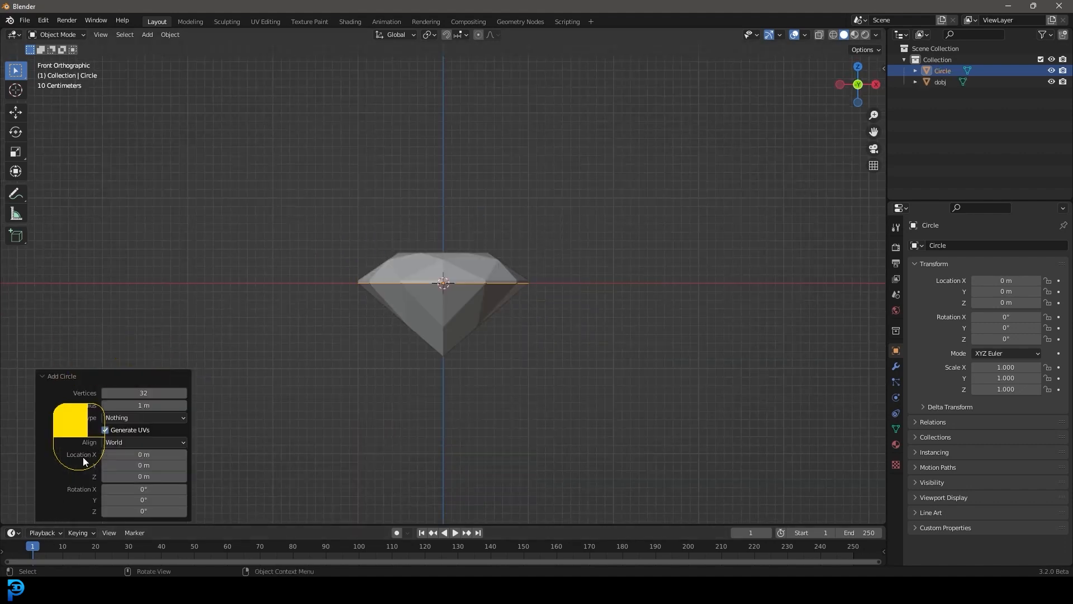
pyautogui.click(127, 393)
pyautogui.write('16')
pyautogui.press('Return')
pyautogui.click(45, 376)
# Step: Open the circle in Edit Mode with vertex selection and display the scene in wireframe
pyautogui.scroll(3, 605, 284)
pyautogui.press('Tab')
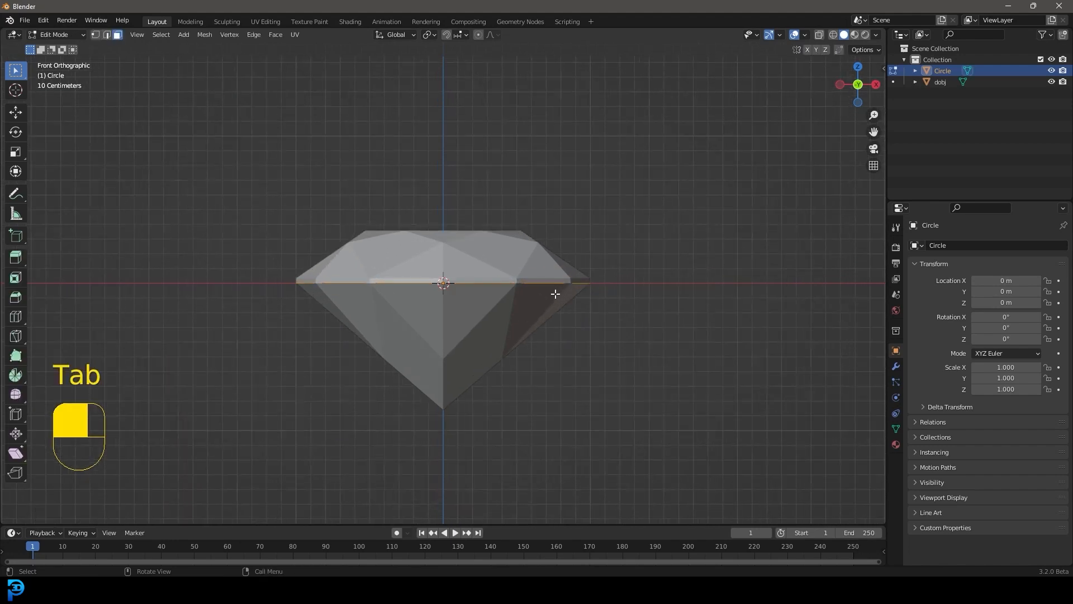
pyautogui.click(95, 35)
pyautogui.press('z')
pyautogui.click(182, 239)
pyautogui.moveTo(486, 242); pyautogui.dragTo(346, 215, button='middle')
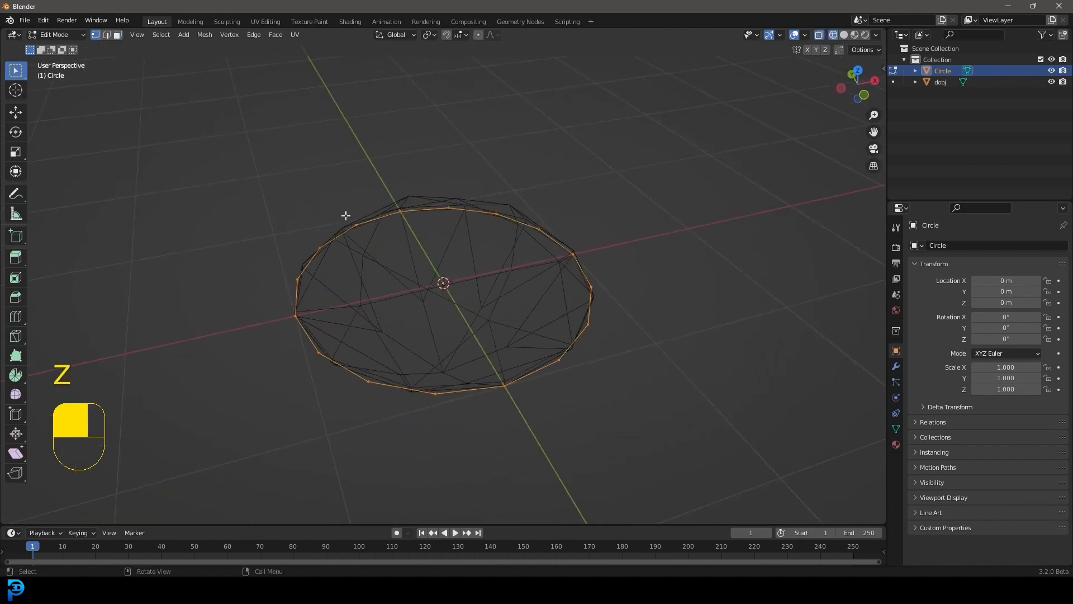
# Step: In front view, extrude the circle's vertices about 0.9 m straight down along Z, just past the diamond's tip
pyautogui.press('KP_1')
pyautogui.press('e')
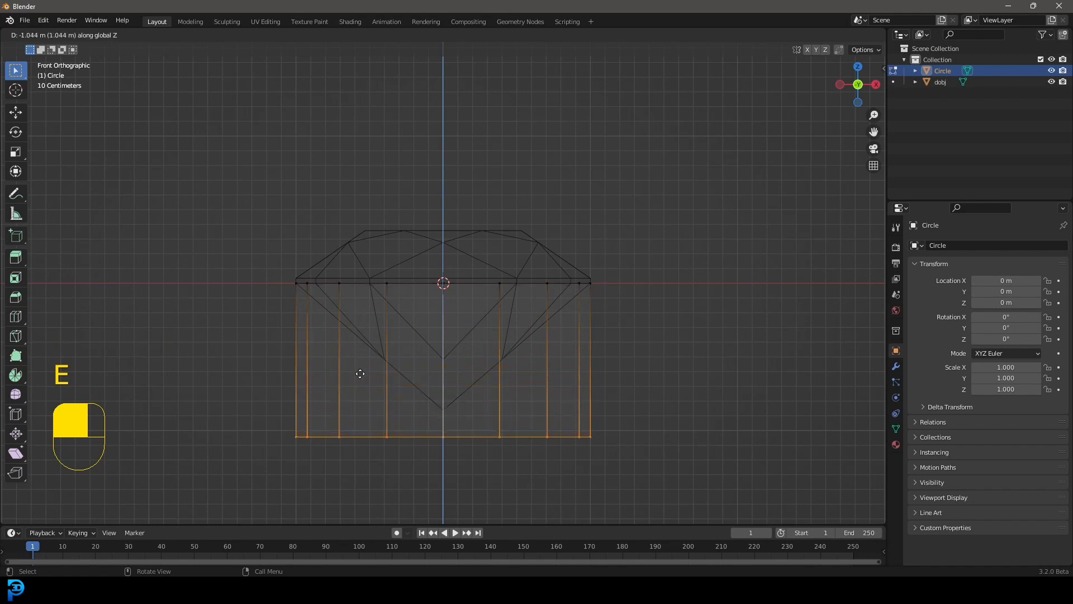
pyautogui.click(369, 357)
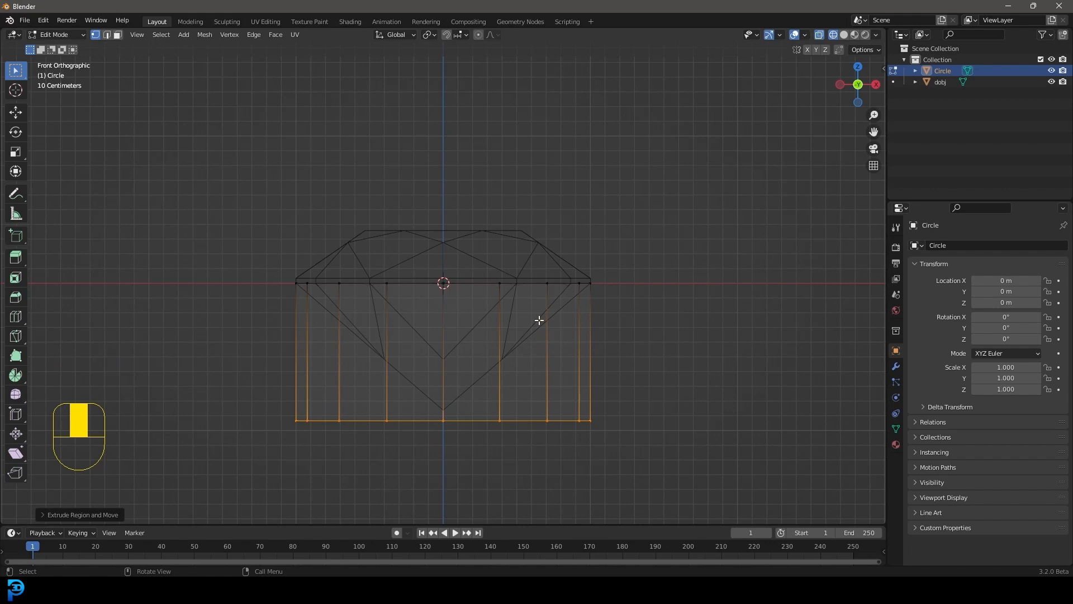
# Step: Leave Edit Mode, raise the diamond about 0.19 m along Z above the circle mesh, and return to solid shading
pyautogui.press('Tab')
pyautogui.click(480, 233)
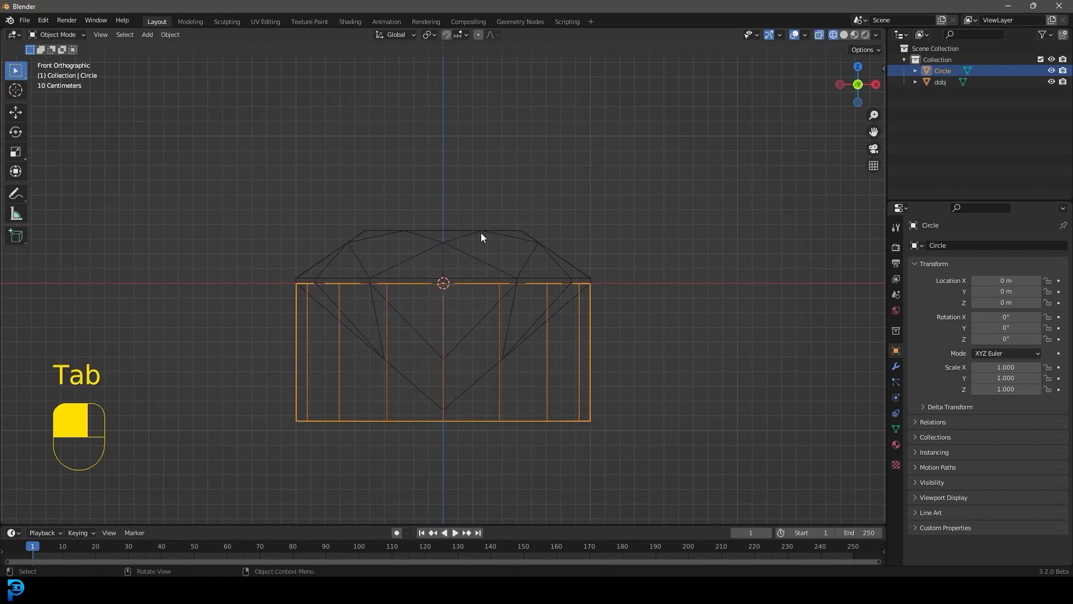
pyautogui.press('g')
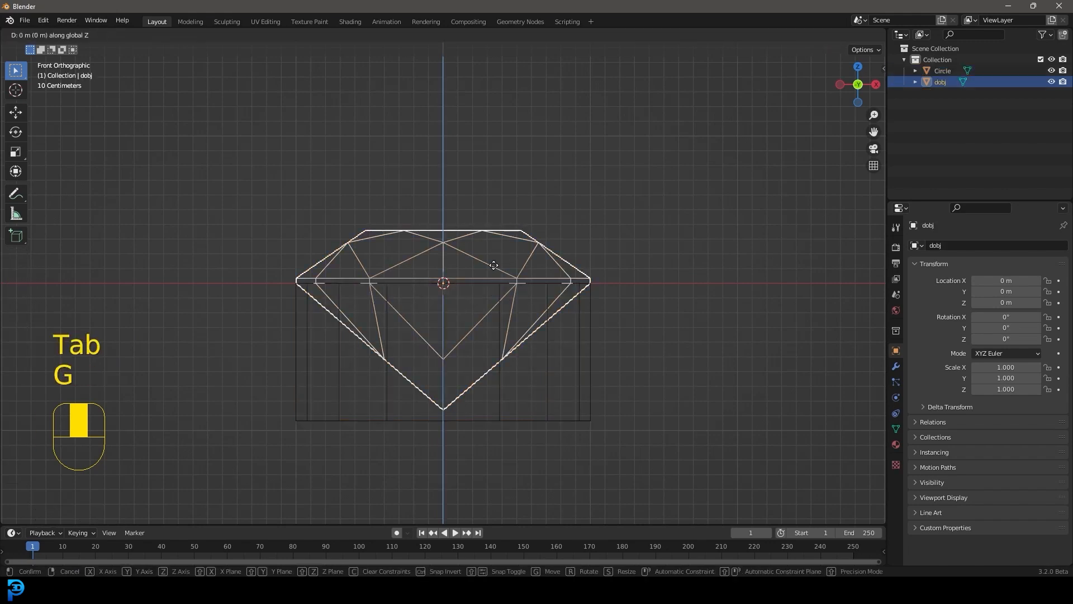
pyautogui.click(501, 237)
pyautogui.press('z')
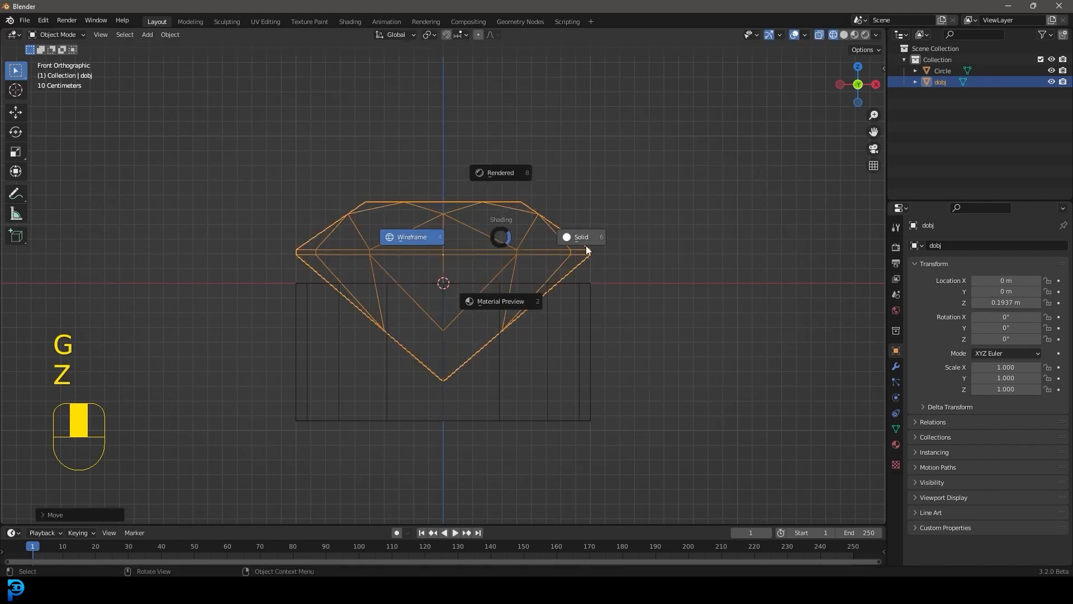
pyautogui.click(586, 248)
pyautogui.moveTo(387, 368); pyautogui.dragTo(387, 398, button='middle')
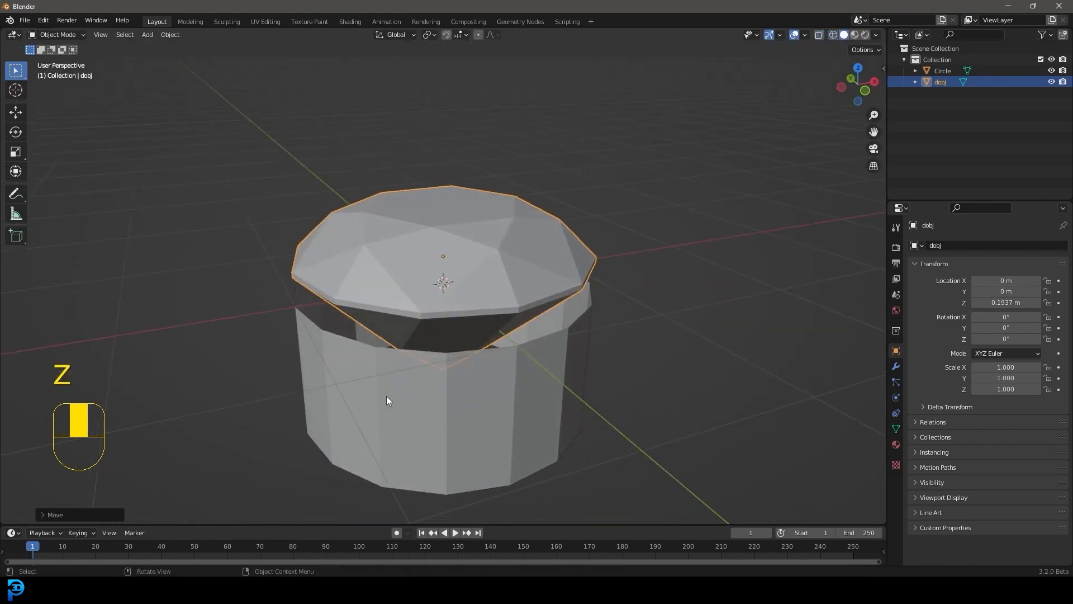
# Step: Extrude all faces of the circle mesh and shrink them inward along their normals to give the collar a thick wall
pyautogui.click(424, 347)
pyautogui.press('g')
pyautogui.rightClick(532, 353)
pyautogui.press('Tab')
pyautogui.moveTo(532, 353); pyautogui.dragTo(541, 386, button='middle')
pyautogui.press('a')
pyautogui.press('e')
pyautogui.rightClick(617, 372)
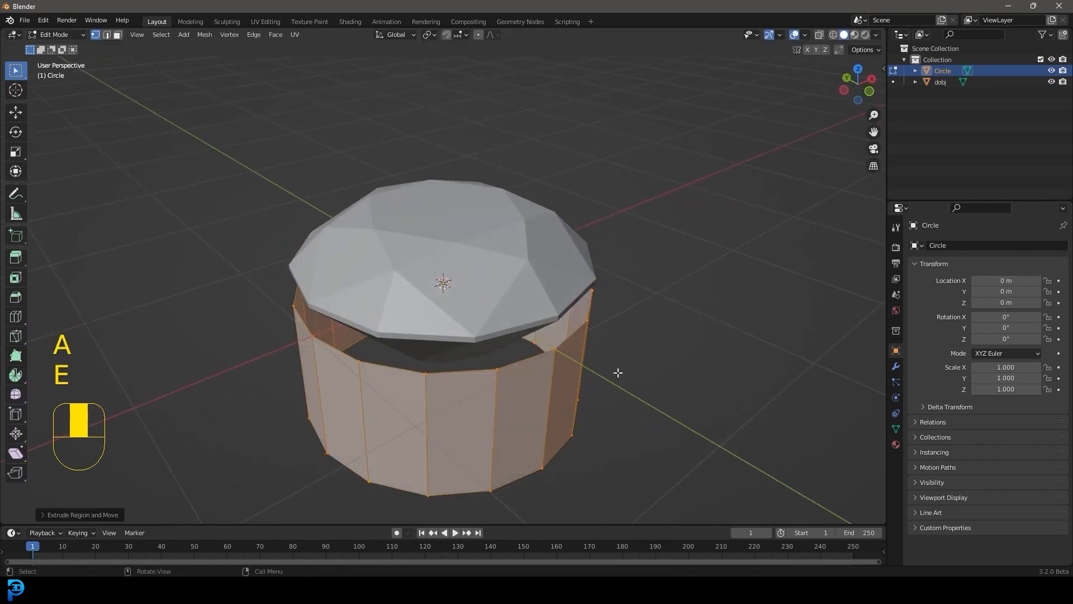
pyautogui.hotkey('alt', 's')
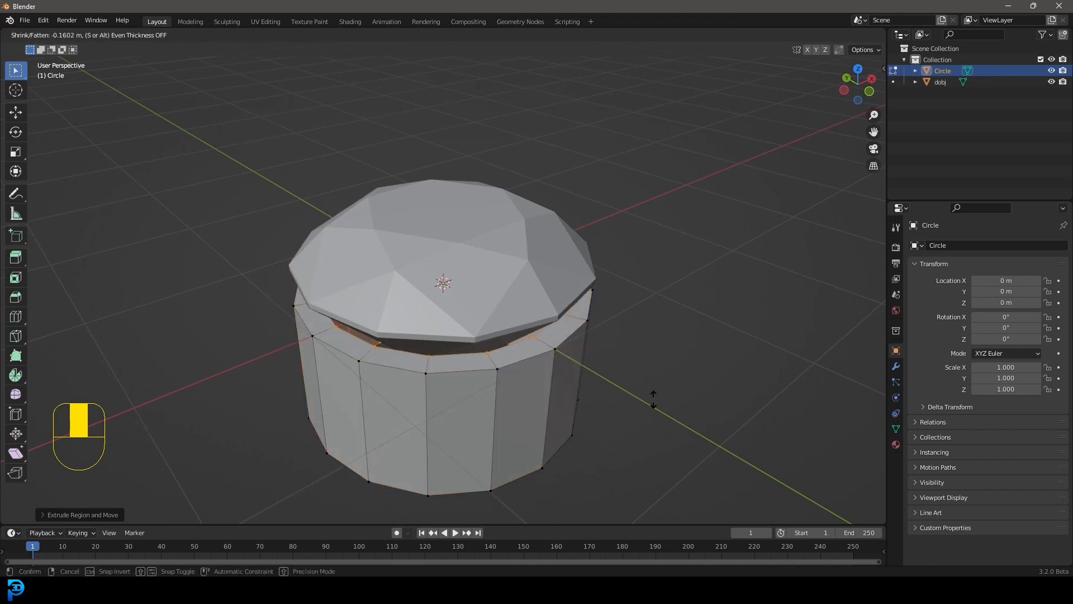
pyautogui.click(657, 403)
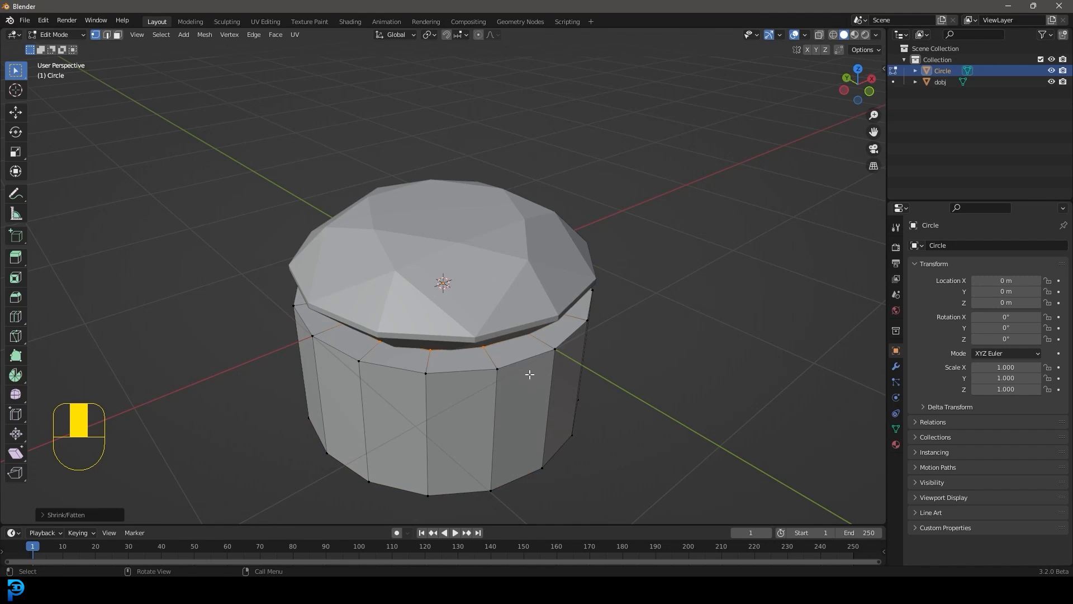
# Step: Select the inner edge loop at the collar's underside and scale it down to taper the inner wall
pyautogui.moveTo(533, 382); pyautogui.dragTo(421, 424, button='middle')
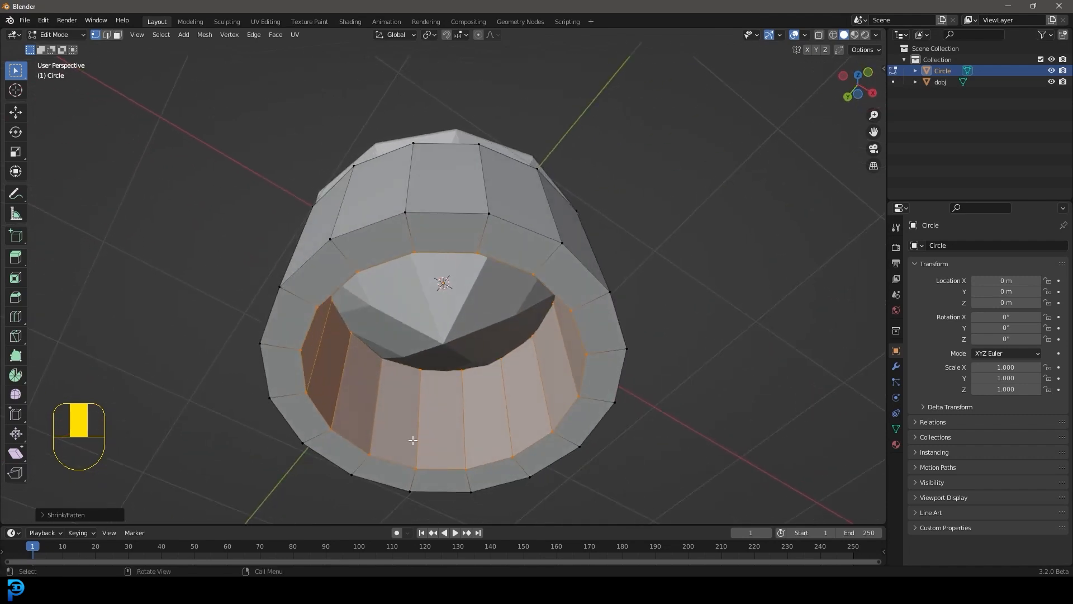
pyautogui.hotkey('alt', 'a')
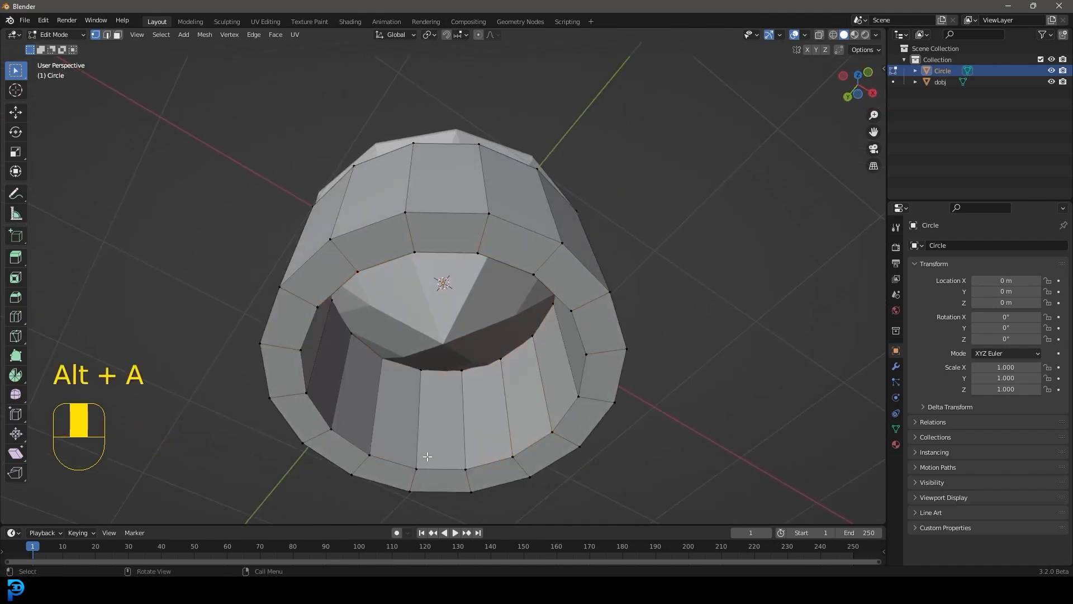
pyautogui.keyDown('alt'); pyautogui.keyDown('shift'); pyautogui.click(392, 462); pyautogui.keyUp('shift'); pyautogui.keyUp('alt')
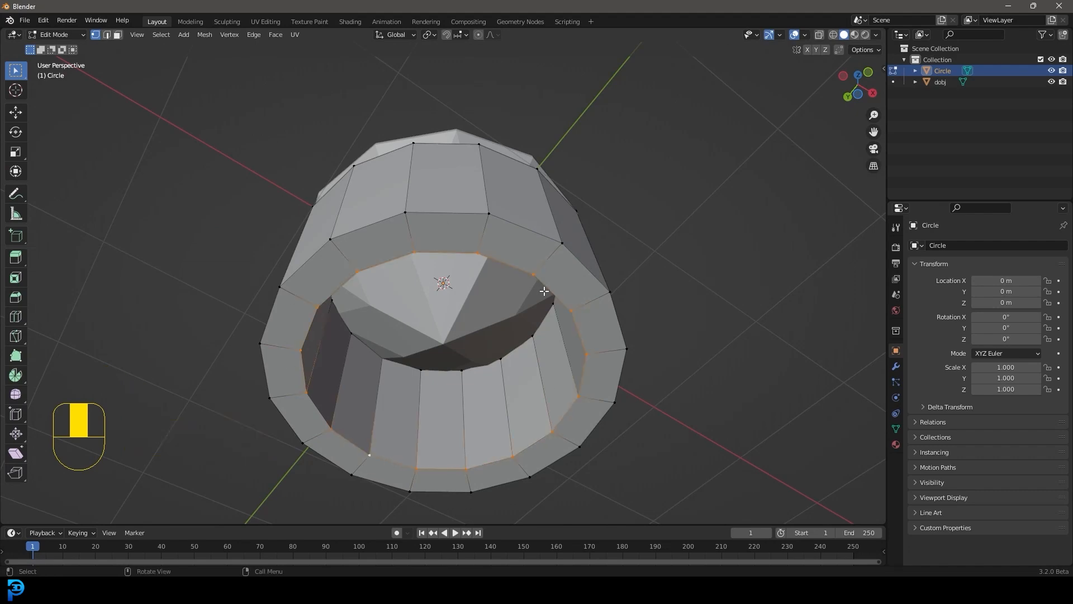
pyautogui.moveTo(594, 404); pyautogui.dragTo(643, 416, button='middle')
pyautogui.press('s')
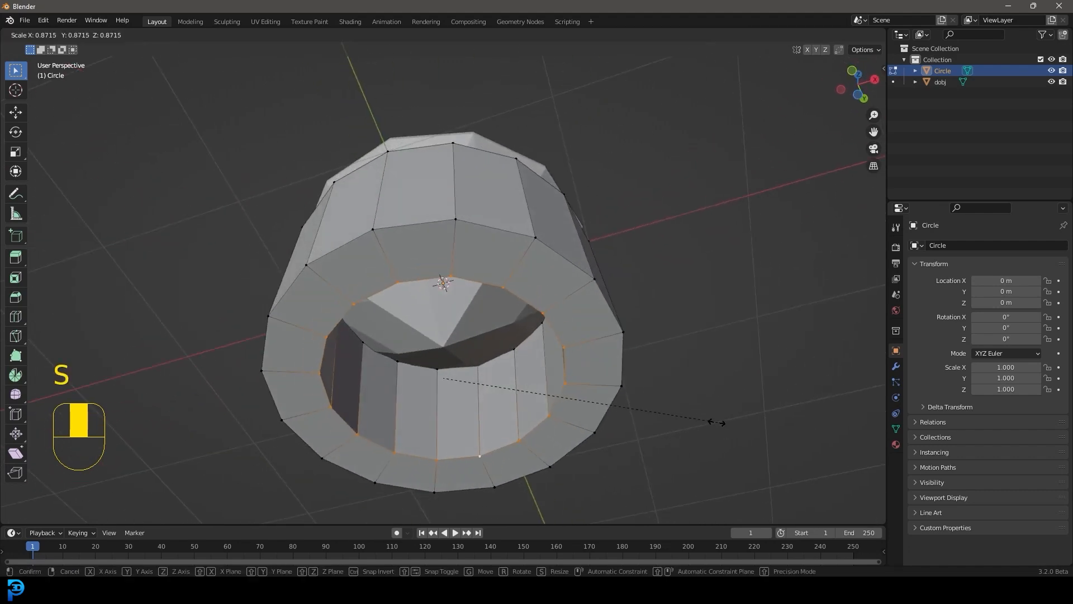
pyautogui.click(643, 408)
pyautogui.hotkey('ctrl', 'b')
pyautogui.click(701, 422)
pyautogui.moveTo(627, 395); pyautogui.dragTo(512, 372, button='middle')
# Step: In Object Mode, add a Bevel modifier to the collar with 2 segments and an amount of 0.045 m
pyautogui.press('Tab')
pyautogui.click(896, 366)
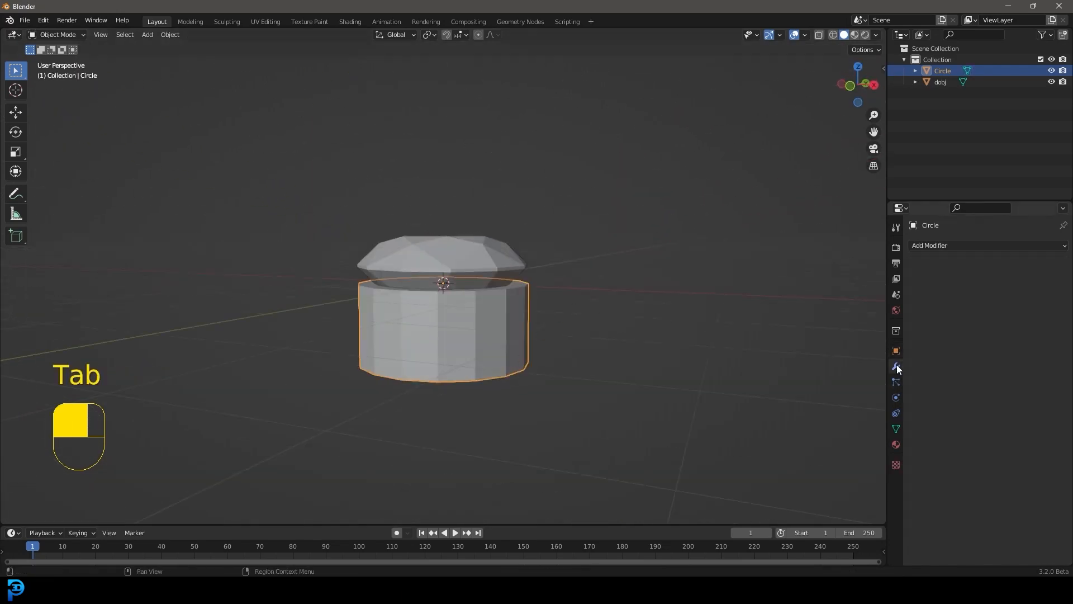
pyautogui.click(959, 244)
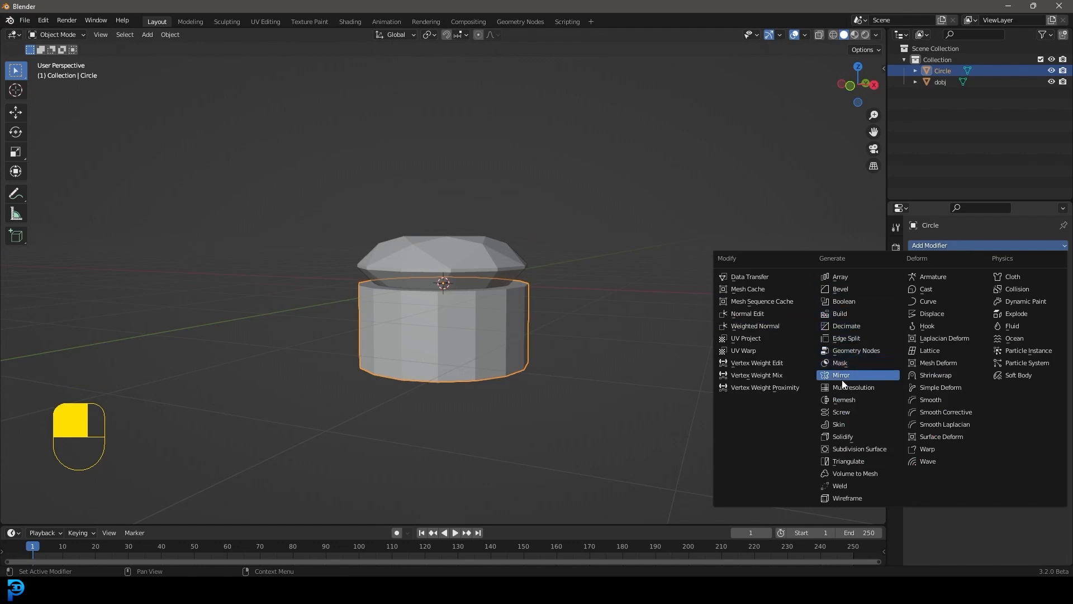
pyautogui.click(851, 289)
pyautogui.moveTo(557, 292); pyautogui.dragTo(541, 307, button='middle')
pyautogui.scroll(3, 541, 306)
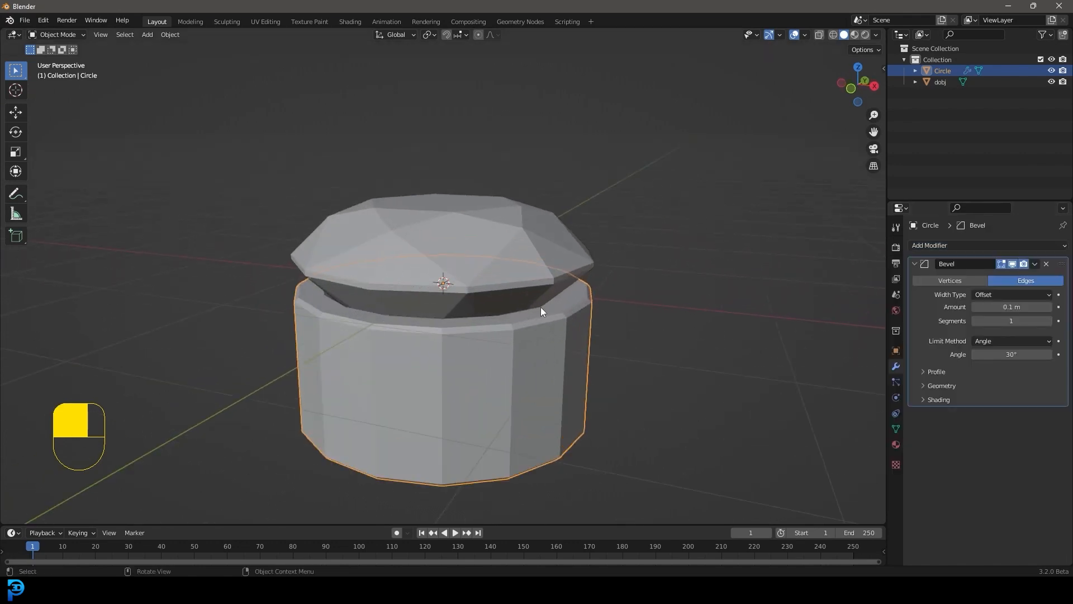
pyautogui.click(1048, 321)
pyautogui.moveTo(1011, 307)
pyautogui.keyDown('shift'); pyautogui.mouseDown()
pyautogui.moveTo(978, 307)
pyautogui.moveTo(1011, 306)
pyautogui.moveTo(995, 307)
pyautogui.mouseUp(); pyautogui.keyUp('shift')
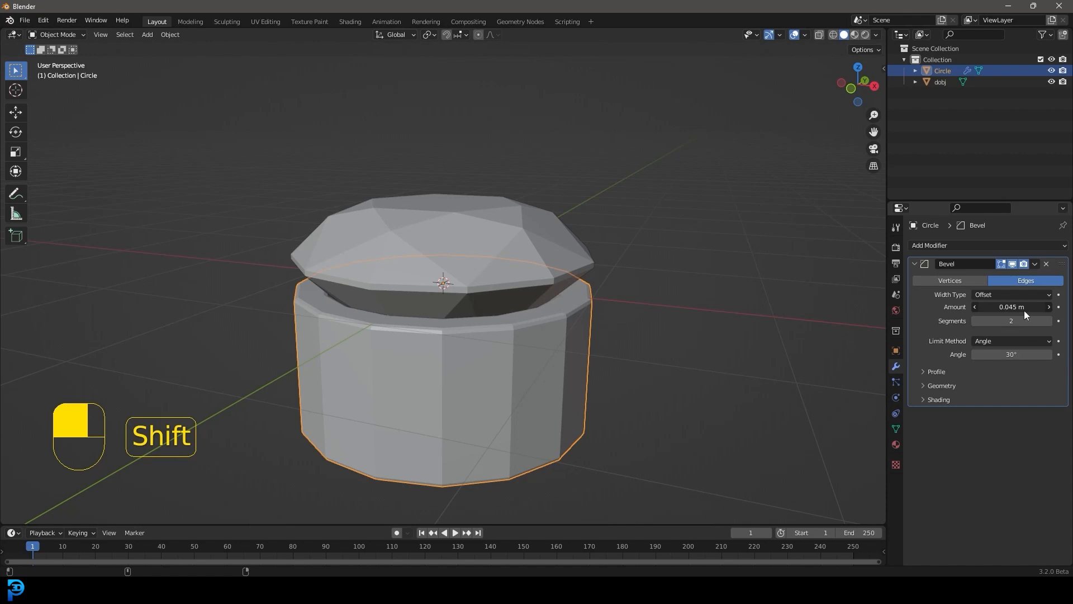
pyautogui.scroll(2, 441, 339)
# Step: Add a Subdivision Surface modifier to the collar after the bevel and shade the collar smooth
pyautogui.click(949, 246)
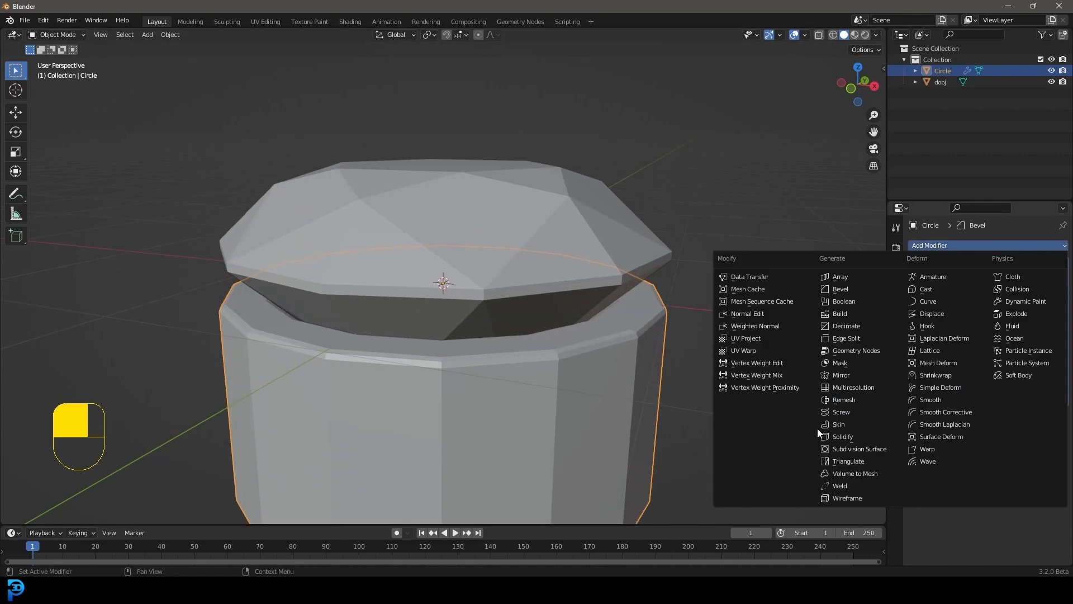
pyautogui.click(863, 450)
pyautogui.scroll(-1, 554, 324)
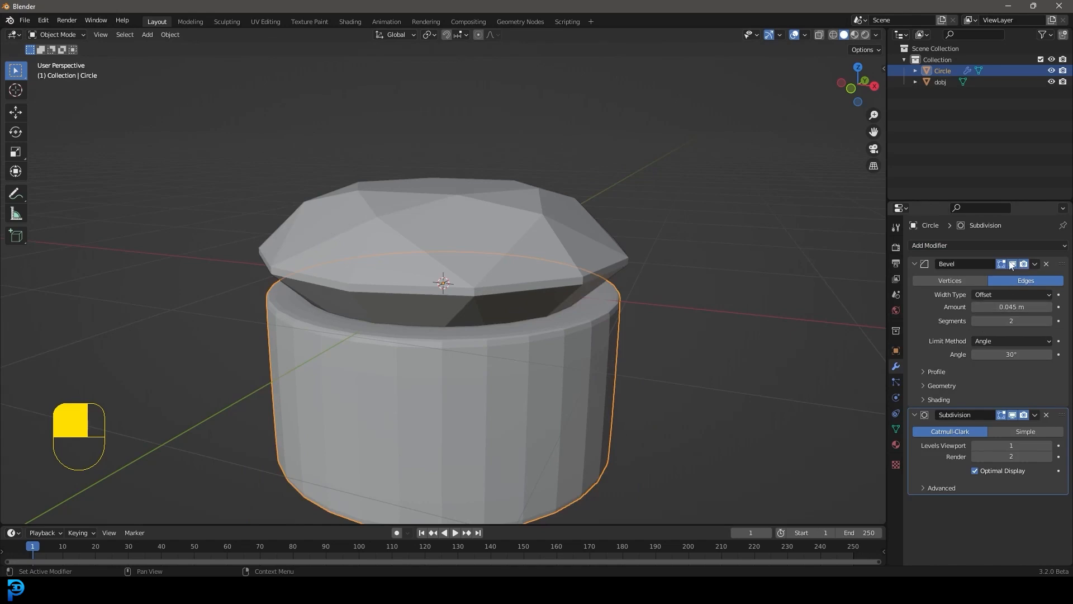
pyautogui.rightClick(588, 336)
pyautogui.click(573, 337)
pyautogui.scroll(-3, 527, 373)
pyautogui.moveTo(527, 373)
pyautogui.mouseDown(button='middle')
pyautogui.moveTo(503, 244)
pyautogui.moveTo(507, 369)
pyautogui.mouseUp(button='middle')
# Step: Switch to front view, deselect everything, and collapse the collar's Bevel and Subdivision settings
pyautogui.press('KP_1')
pyautogui.hotkey('alt', 'a')
pyautogui.scroll(-2, 437, 320)
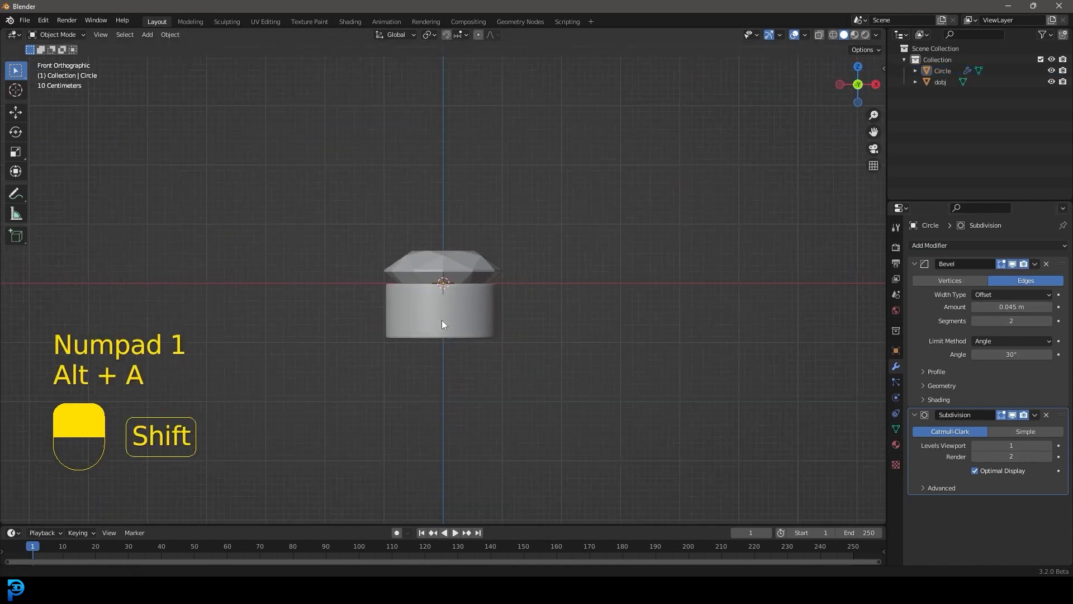
pyautogui.click(915, 264)
pyautogui.click(914, 279)
# Step: Add a mesh plane at the origin, between the diamond and the collar
pyautogui.scroll(3, 559, 285)
pyautogui.hotkey('shift', 'a')
pyautogui.moveTo(488, 266)
pyautogui.click(546, 266)
pyautogui.scroll(-3, 548, 265)
pyautogui.keyDown('shift'); pyautogui.moveTo(440, 345); pyautogui.dragTo(542, 337, button='middle'); pyautogui.keyUp('shift')
pyautogui.scroll(4, 555, 334)
pyautogui.scroll(2, 556, 335)
pyautogui.keyDown('shift'); pyautogui.moveTo(839, 292); pyautogui.dragTo(631, 300, button='middle'); pyautogui.keyUp('shift')
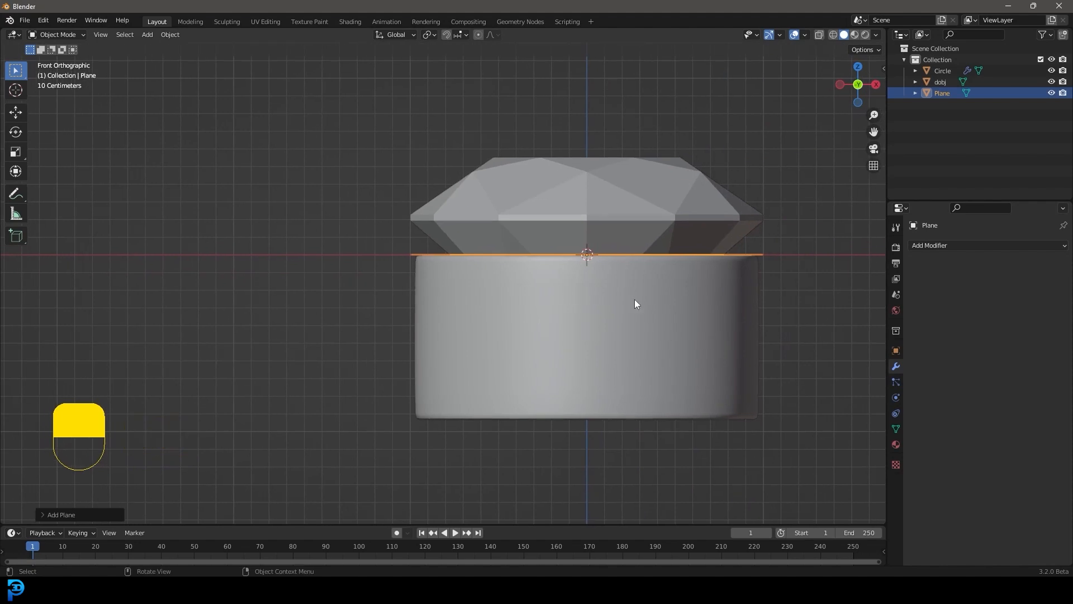
# Step: Move the plane about 1.3 m toward negative X and rotate it about 60 degrees in front view
pyautogui.press('g')
pyautogui.click(526, 255)
pyautogui.press('r')
pyautogui.click(529, 366)
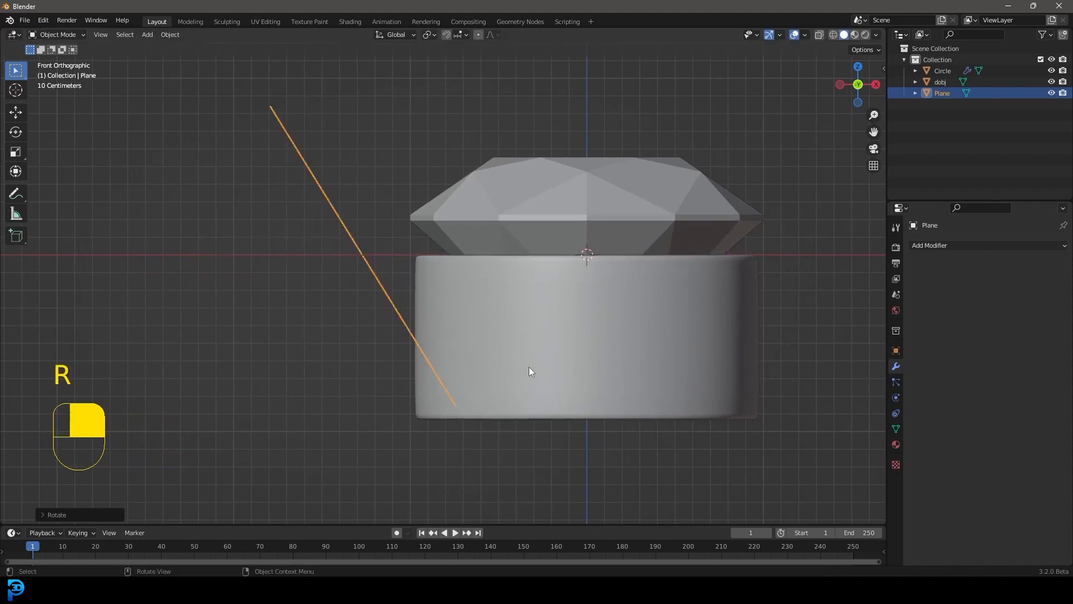
# Step: In Edit Mode, scale the plane's geometry down to about a fifth of its size
pyautogui.press('Tab')
pyautogui.press('s')
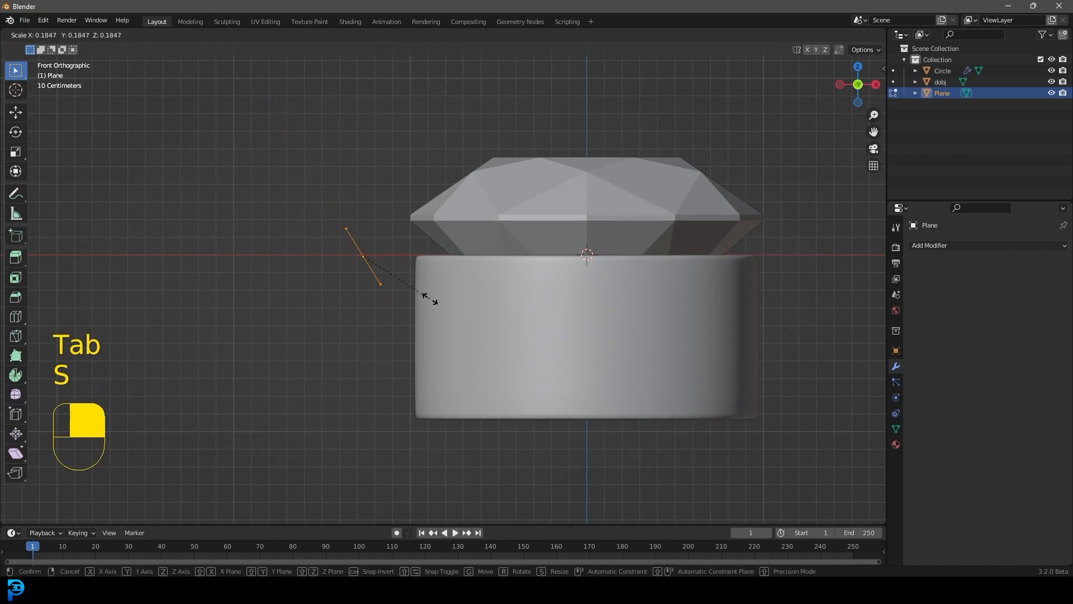
pyautogui.click(429, 298)
pyautogui.moveTo(430, 298); pyautogui.dragTo(442, 279, button='middle')
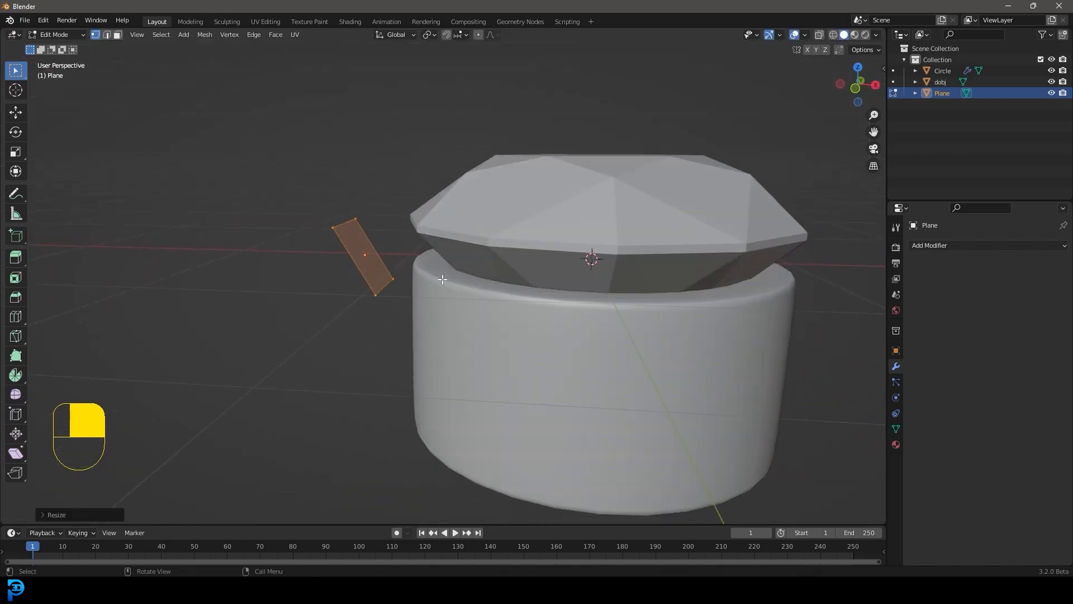
# Step: From the front view, rotate the small plane nearly upright and raise it level with the diamond, just outside its edge
pyautogui.press('KP_1')
pyautogui.press('r')
pyautogui.click(554, 286)
pyautogui.press('g')
pyautogui.click(452, 282)
pyautogui.press('r')
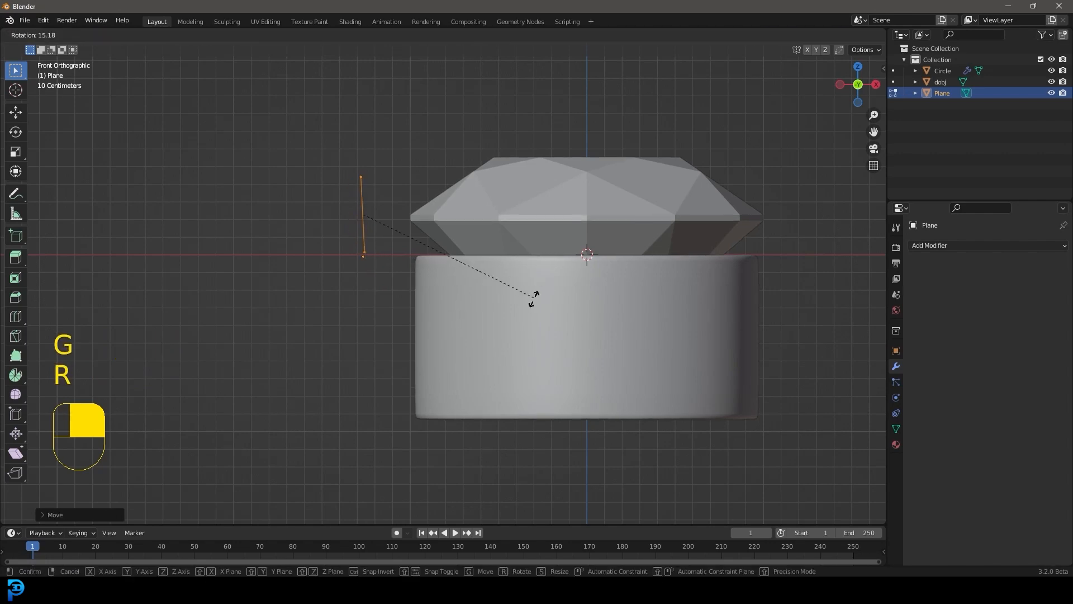
pyautogui.click(520, 313)
# Step: Display the scene in wireframe and select the lower edge of the upright plane in front view
pyautogui.press('z')
pyautogui.click(413, 307)
pyautogui.moveTo(522, 336)
pyautogui.mouseDown()
pyautogui.moveTo(244, 218)
pyautogui.moveTo(257, 226)
pyautogui.mouseUp()
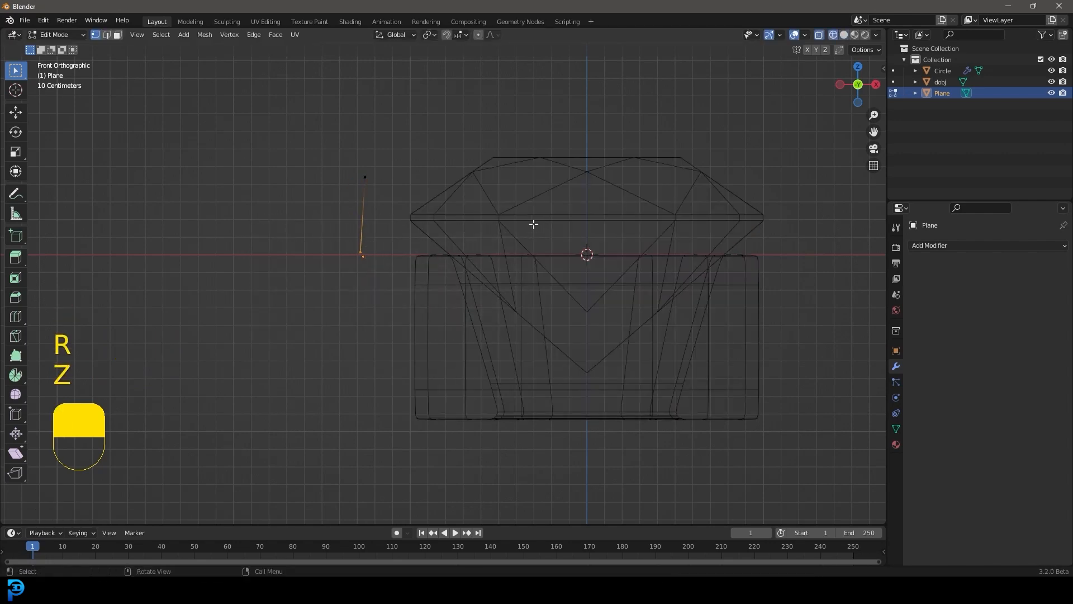
pyautogui.moveTo(532, 222); pyautogui.dragTo(483, 248, button='middle')
pyautogui.press('KP_1')
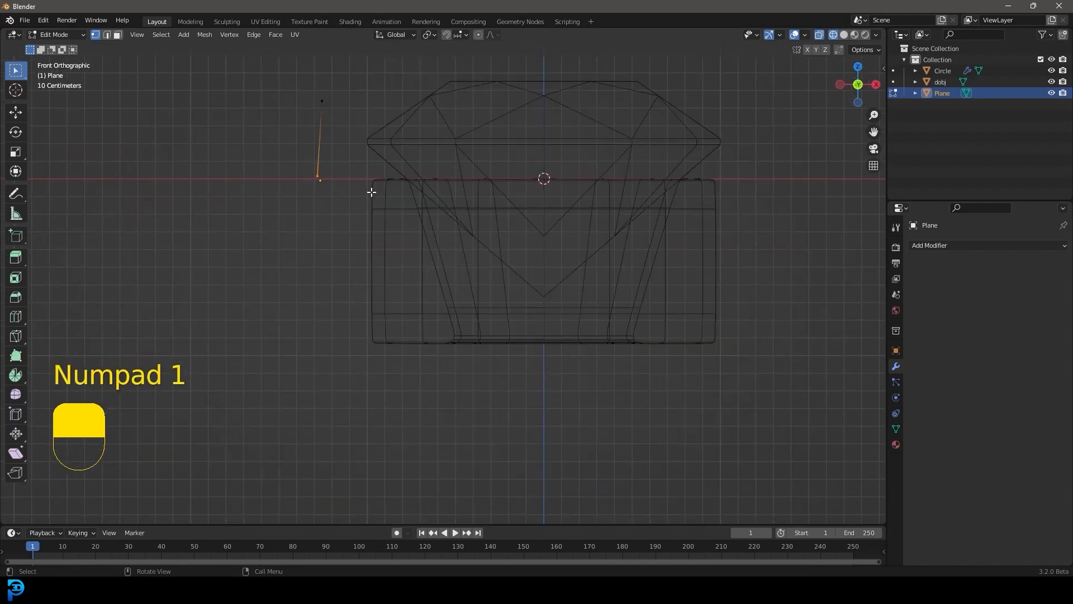
# Step: Extrude the lower edge downward three times, following the outside of the collar and ending just below it
pyautogui.press('e')
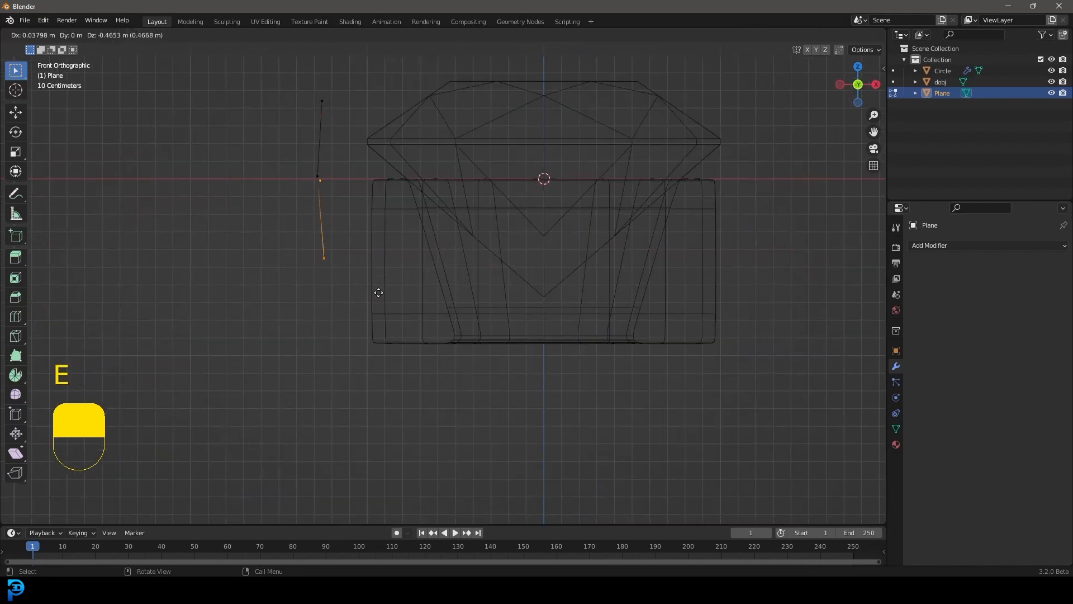
pyautogui.click(369, 286)
pyautogui.press('e')
pyautogui.click(371, 366)
pyautogui.press('e')
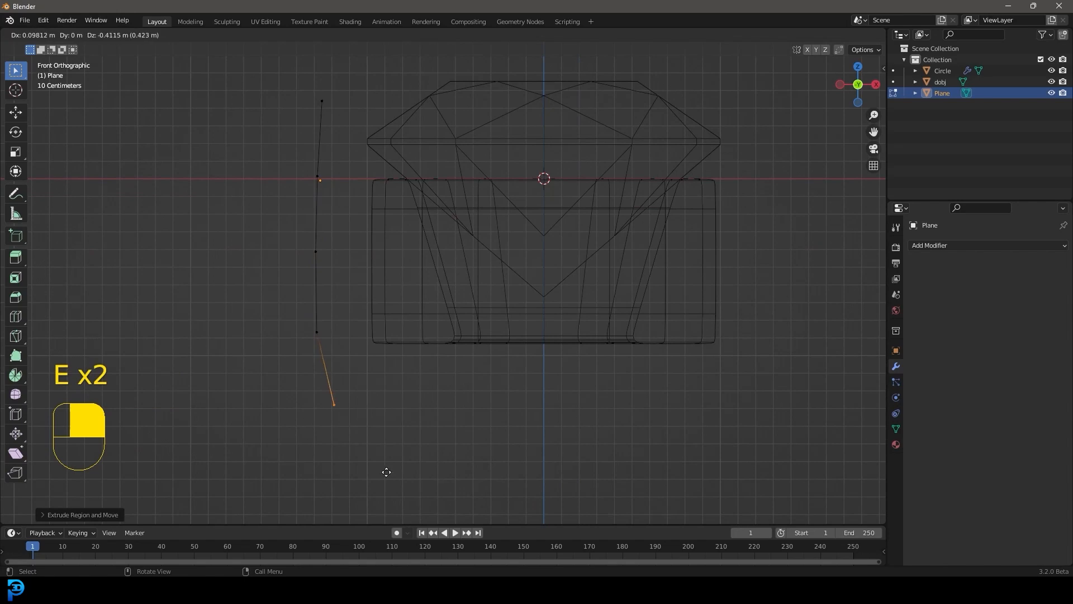
pyautogui.scroll(-4, 350, 213)
pyautogui.click(408, 385)
# Step: Extrude the strip's end six more times in a curve that sweeps beneath the collar toward positive X
pyautogui.press('e')
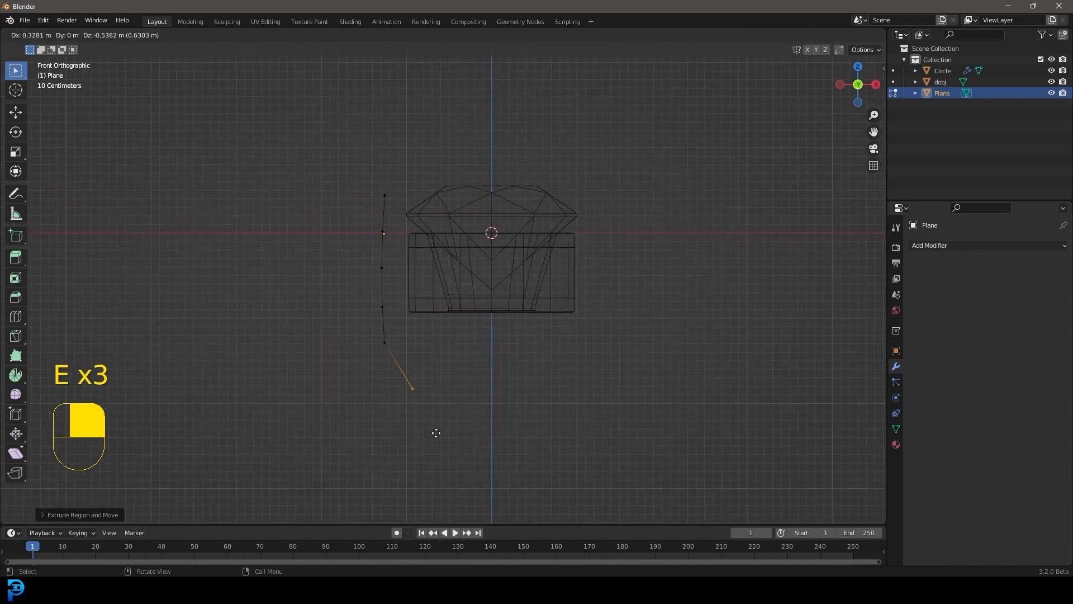
pyautogui.click(457, 450)
pyautogui.press('e')
pyautogui.scroll(-3, 461, 447)
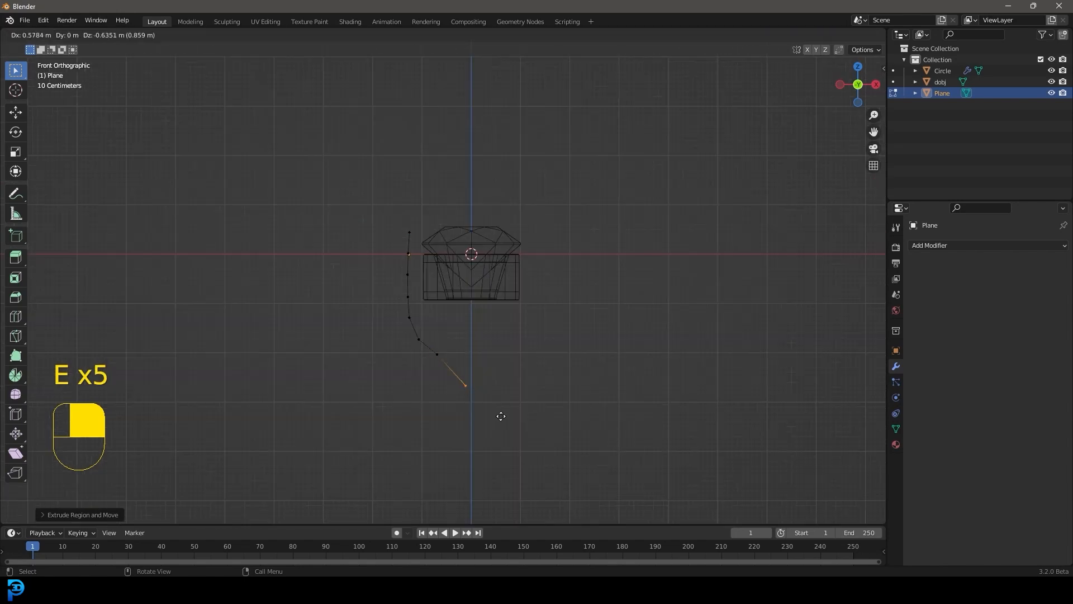
pyautogui.click(508, 411)
pyautogui.press('e')
pyautogui.click(546, 428)
pyautogui.press('e')
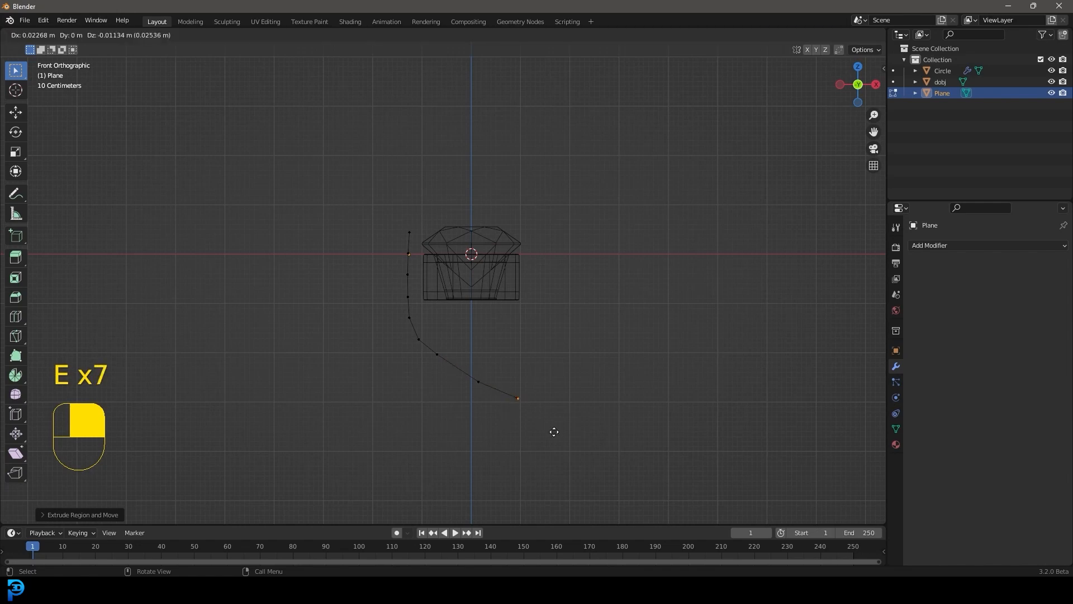
pyautogui.click(656, 457)
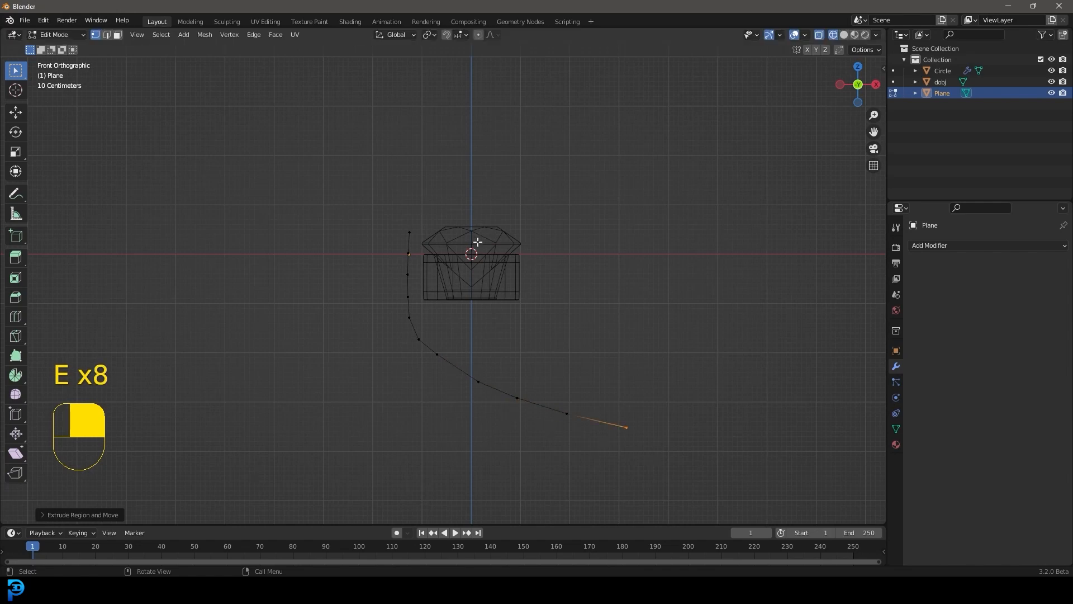
# Step: Select the vertices at the strip's bend and move them about 0.2 m toward positive X with smooth proportional editing
pyautogui.moveTo(383, 356); pyautogui.dragTo(437, 322)
pyautogui.moveTo(442, 313); pyautogui.dragTo(448, 311, button='middle')
pyautogui.press('KP_1')
pyautogui.press('g')
pyautogui.rightClick(494, 392)
pyautogui.press('g')
pyautogui.scroll(-4, 525, 352)
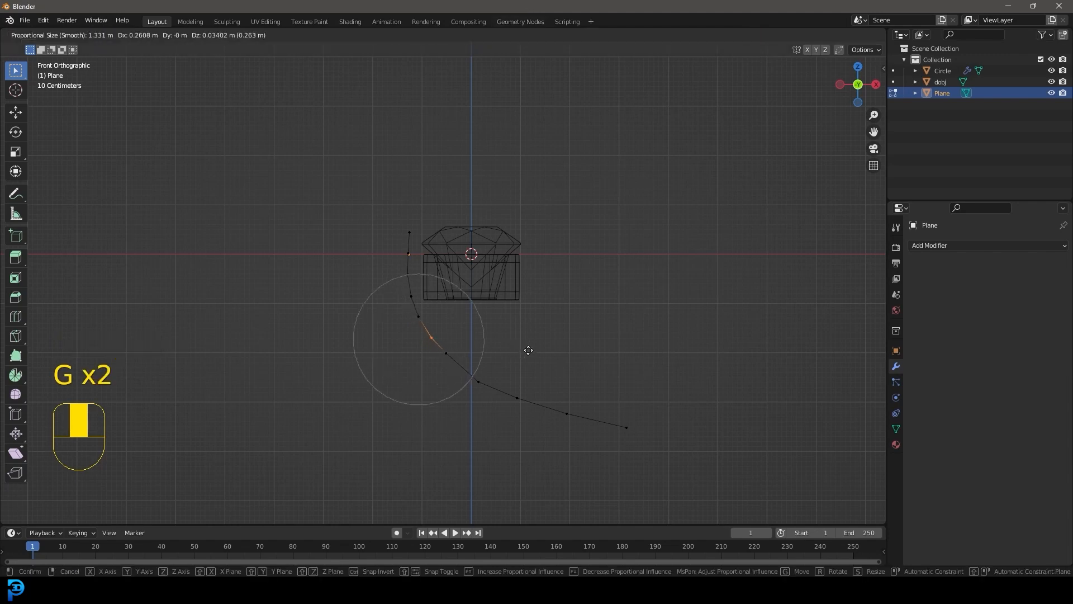
pyautogui.click(525, 349)
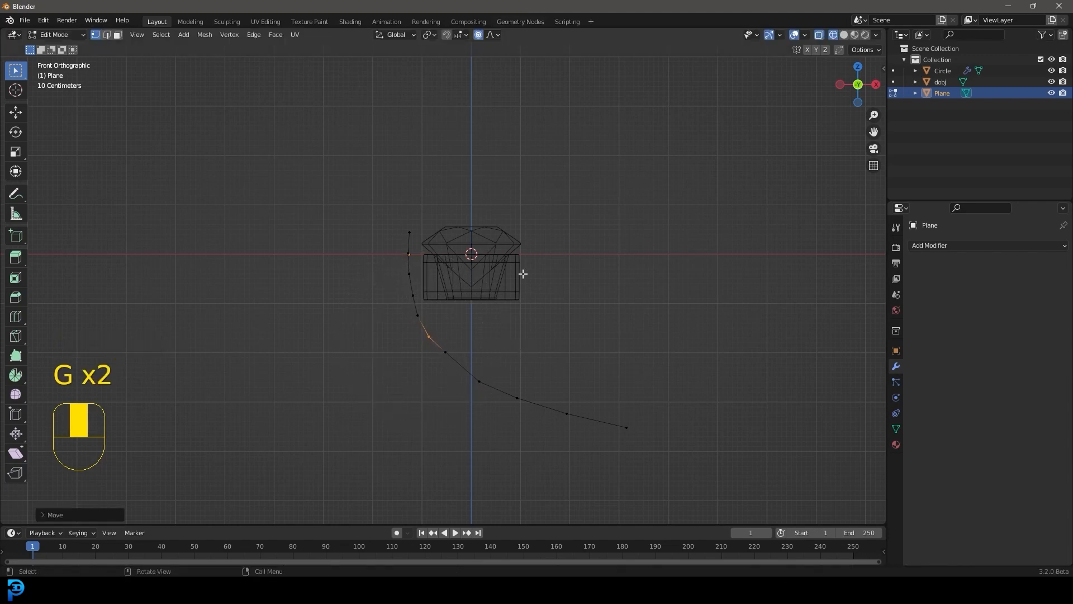
# Step: Add a Solidify modifier to the curved strip and adjust its thickness so the strip thickens toward the collar
pyautogui.click(949, 245)
pyautogui.click(876, 436)
pyautogui.scroll(2, 508, 319)
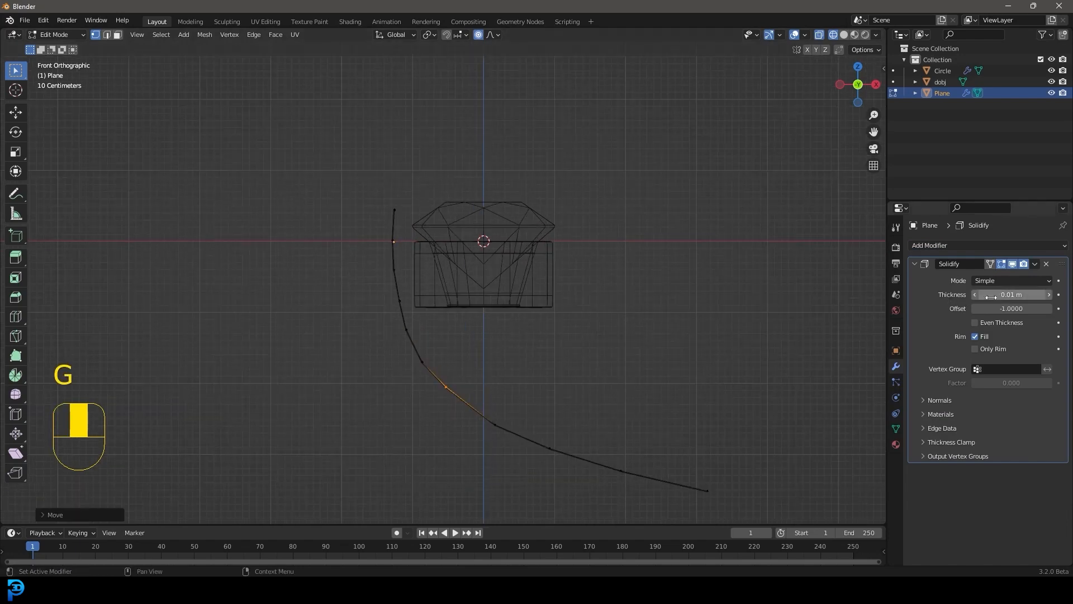
pyautogui.moveTo(992, 295)
pyautogui.mouseDown()
pyautogui.moveTo(956, 295)
pyautogui.moveTo(987, 295)
pyautogui.moveTo(957, 295)
pyautogui.moveTo(974, 295)
pyautogui.mouseUp()
# Step: Add a Subdivision Surface modifier to the curved strip and view the model in solid shading
pyautogui.click(947, 246)
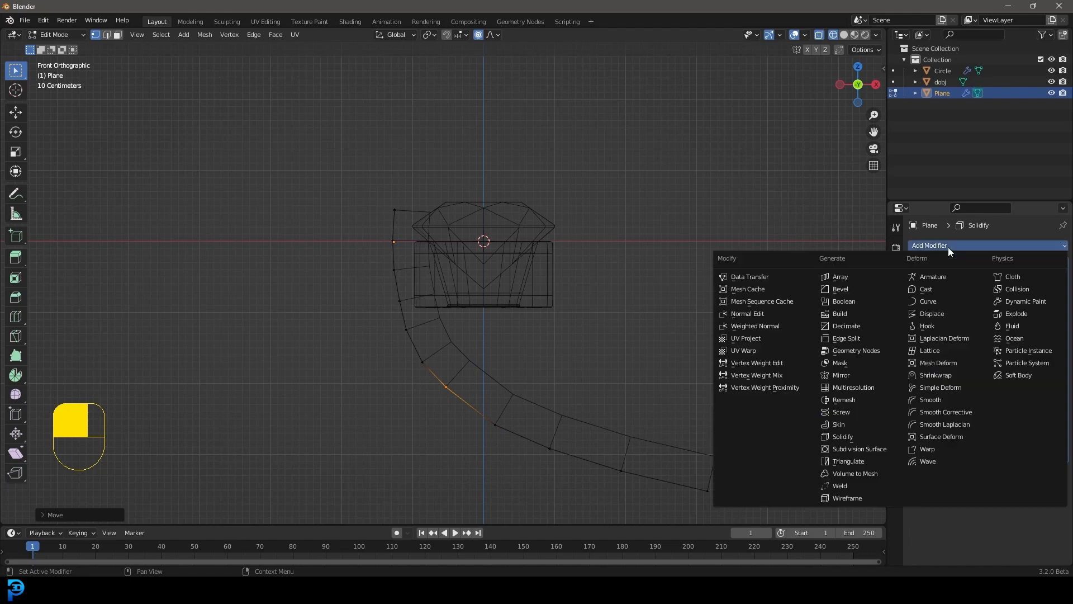
pyautogui.click(866, 447)
pyautogui.press('z')
pyautogui.click(601, 233)
pyautogui.moveTo(602, 232)
pyautogui.mouseDown(button='middle')
pyautogui.moveTo(601, 304)
pyautogui.moveTo(620, 299)
pyautogui.moveTo(575, 274)
pyautogui.moveTo(598, 270)
pyautogui.mouseUp(button='middle')
# Step: Widen the whole strip by scaling all its vertices up along the global Y axis
pyautogui.press('a')
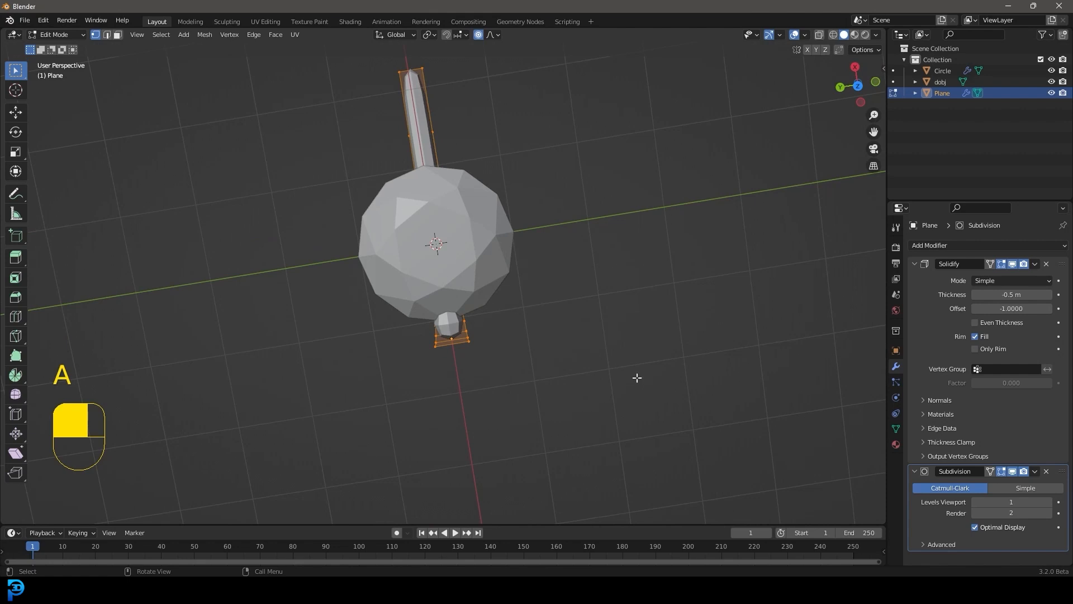
pyautogui.press('s')
pyautogui.press('y')
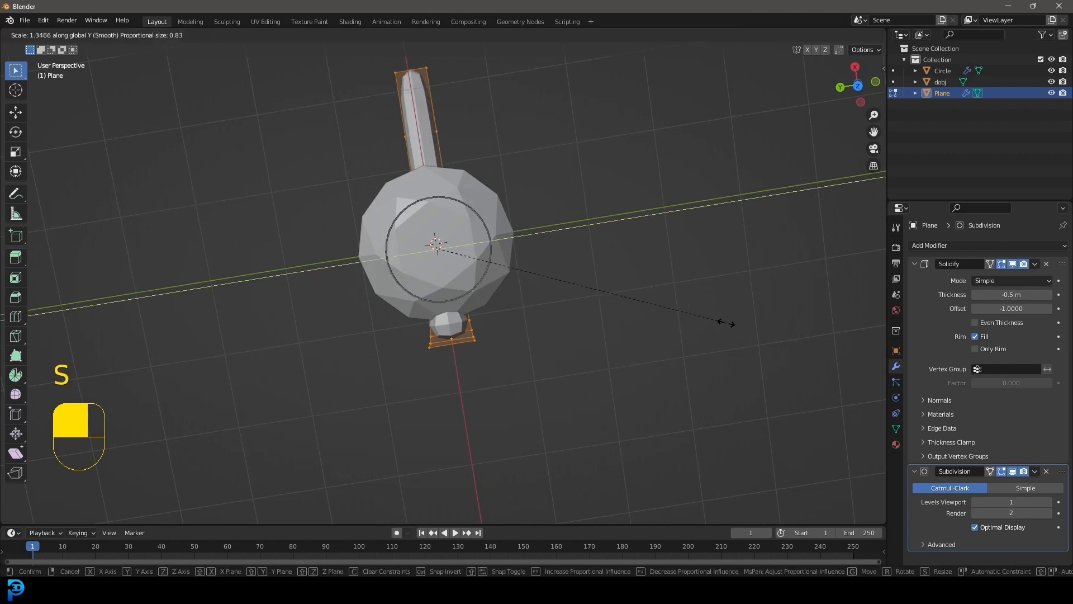
pyautogui.click(805, 319)
pyautogui.moveTo(804, 319); pyautogui.dragTo(510, 216, button='middle')
# Step: Select the strip's upper-end vertices and move them about 0.2 m outward and up, with a proportional size of about 2.1 m
pyautogui.press('KP_3')
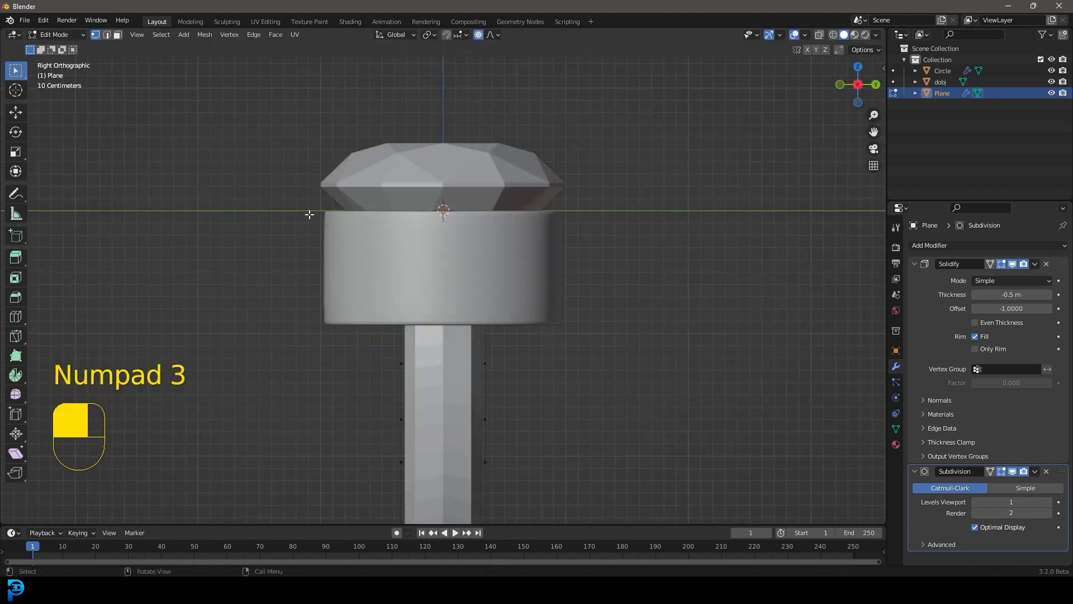
pyautogui.press('KP_1')
pyautogui.press('z')
pyautogui.click(229, 213)
pyautogui.moveTo(320, 72); pyautogui.dragTo(418, 219)
pyautogui.press('g')
pyautogui.scroll(-7, 480, 256)
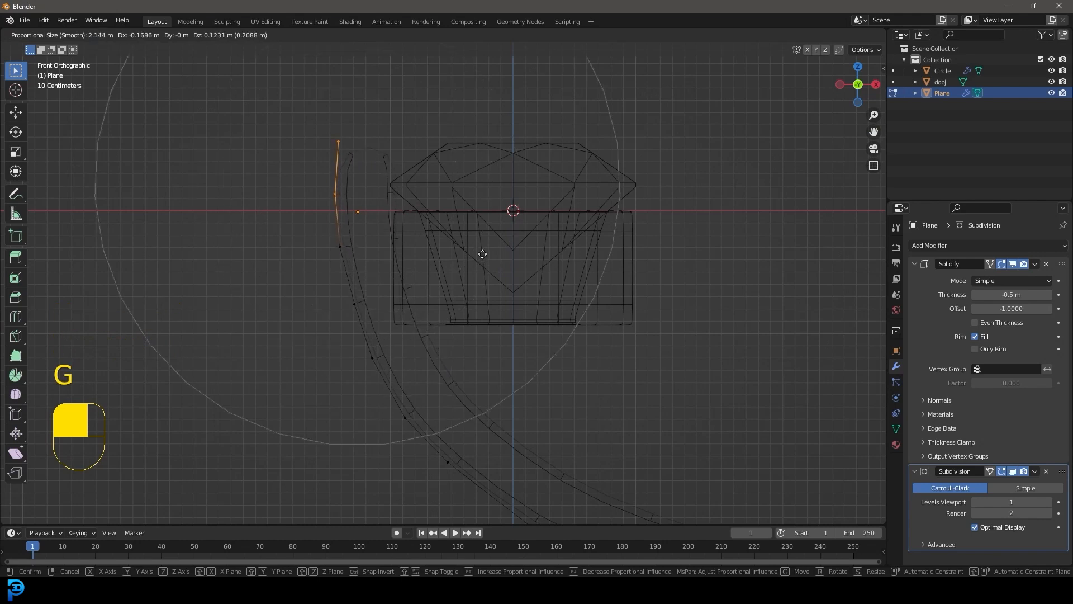
pyautogui.click(512, 211)
# Step: Rotate the strip's upper end toward the diamond and move it about 0.1 m inward with smooth proportional editing
pyautogui.press('r')
pyautogui.scroll(-1, 561, 238)
pyautogui.scroll(15, 562, 237)
pyautogui.click(558, 256)
pyautogui.press('g')
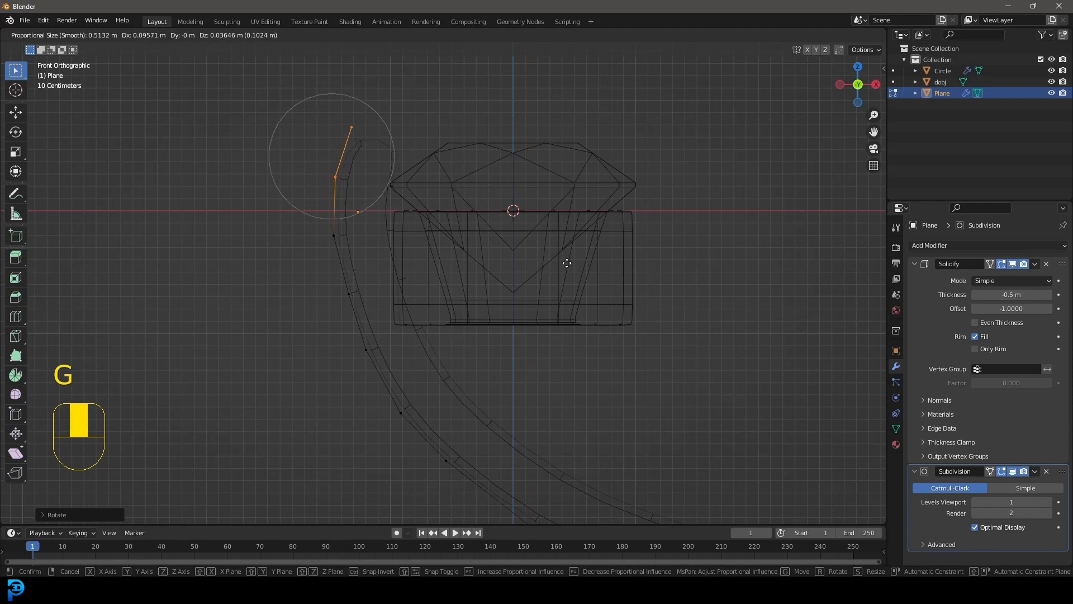
pyautogui.click(565, 263)
# Step: Leave mesh editing in solid shading and shade the curved strip smooth
pyautogui.press('z')
pyautogui.click(551, 165)
pyautogui.moveTo(550, 165); pyautogui.dragTo(447, 162, button='middle')
pyautogui.scroll(-3, 447, 162)
pyautogui.moveTo(447, 162); pyautogui.dragTo(488, 211, button='middle')
pyautogui.press('Tab')
pyautogui.rightClick(403, 212)
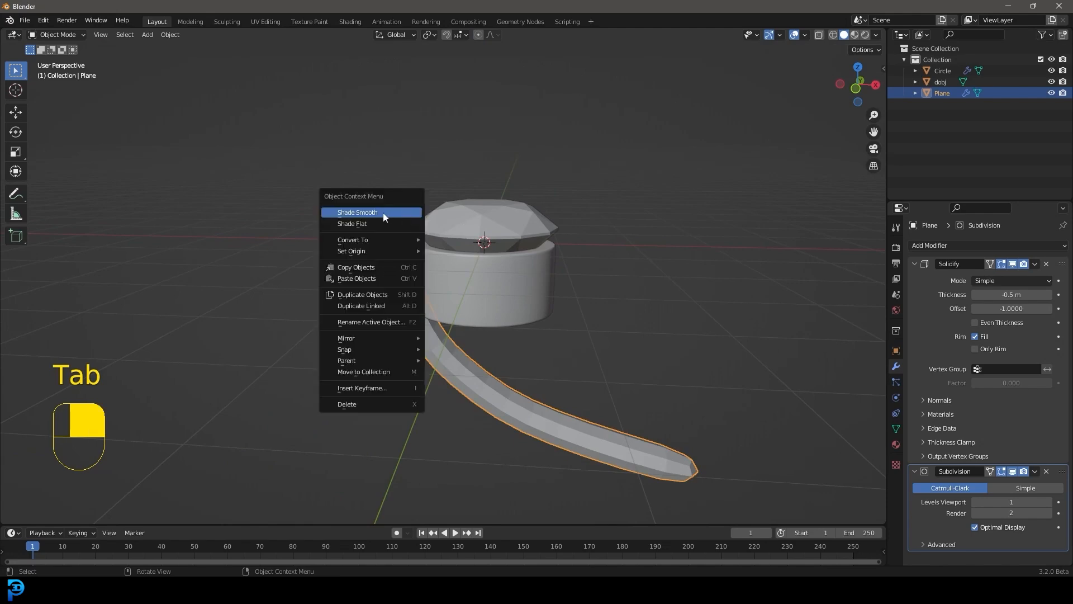
pyautogui.click(383, 213)
pyautogui.scroll(-3, 524, 263)
pyautogui.hotkey('alt', 'a')
pyautogui.moveTo(524, 264); pyautogui.dragTo(487, 254, button='middle')
# Step: Duplicate the curved strip in place, leaving the copy at its original position
pyautogui.press('KP_1')
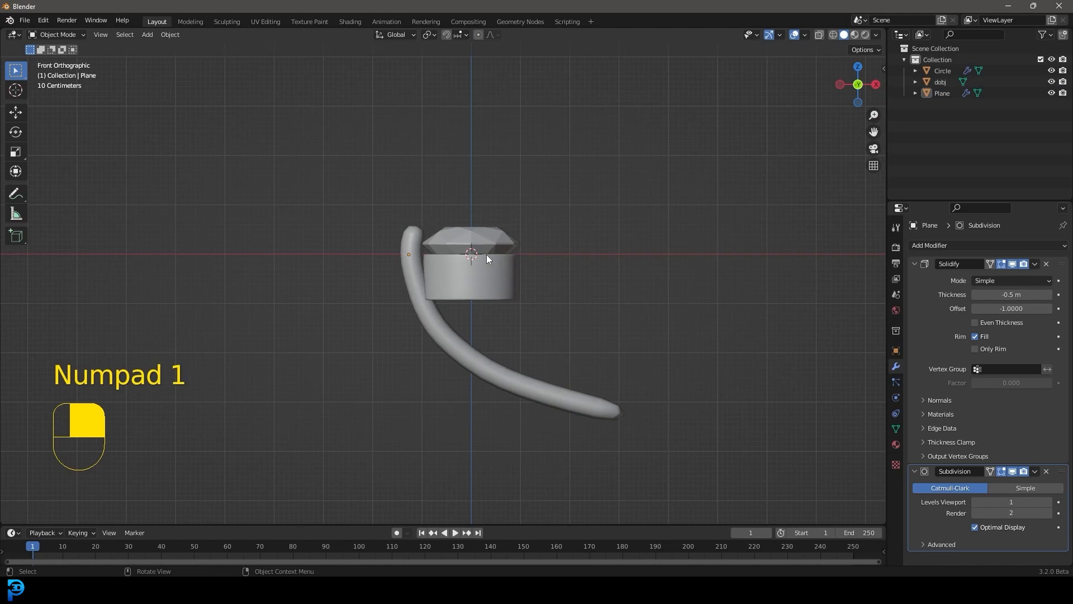
pyautogui.click(486, 361)
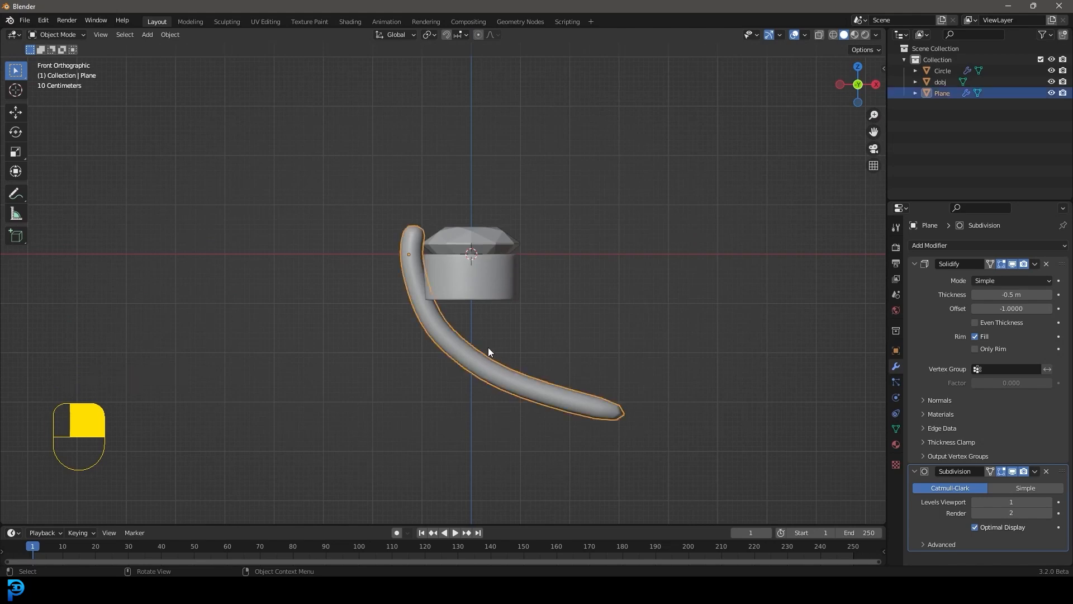
pyautogui.hotkey('shift', 'd')
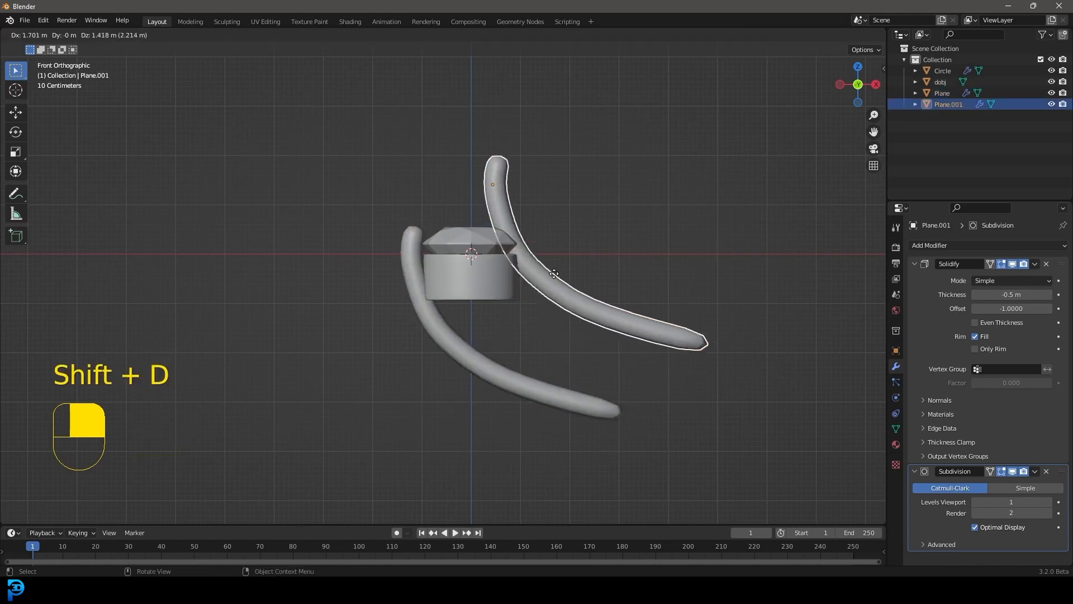
pyautogui.rightClick(475, 303)
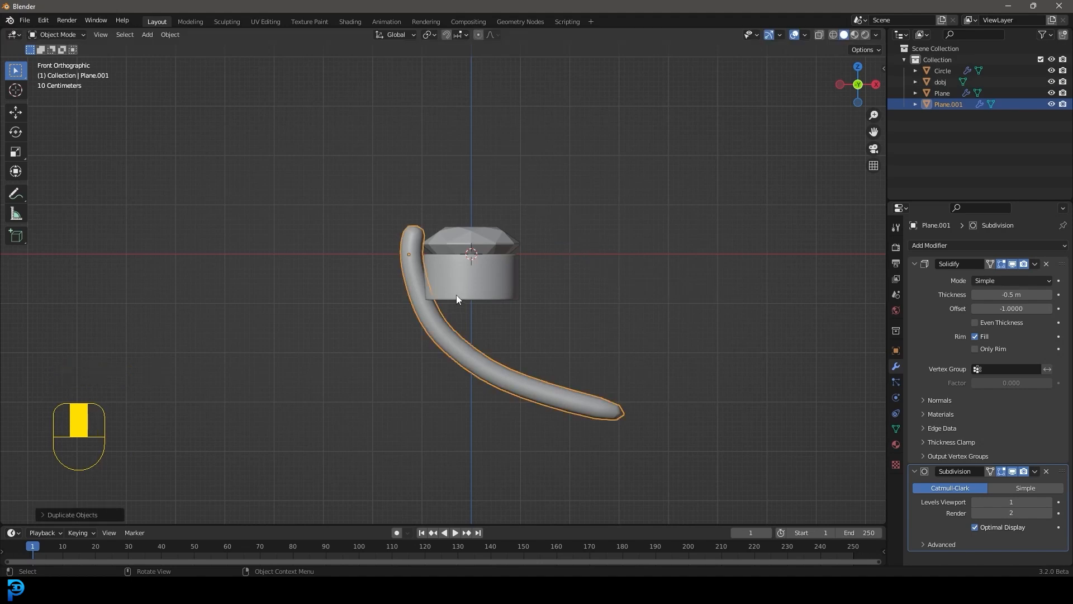
pyautogui.press('KP_7')
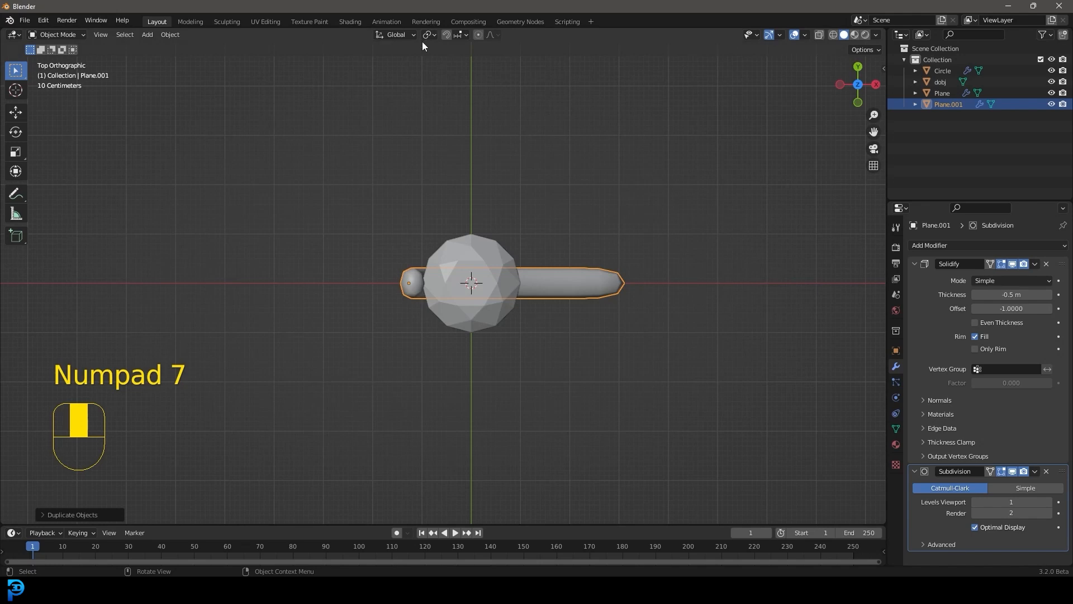
# Step: Set the pivot point to the 3D cursor and rotate the duplicate about 20° counter-clockwise in the top view
pyautogui.scroll(5, 520, 251)
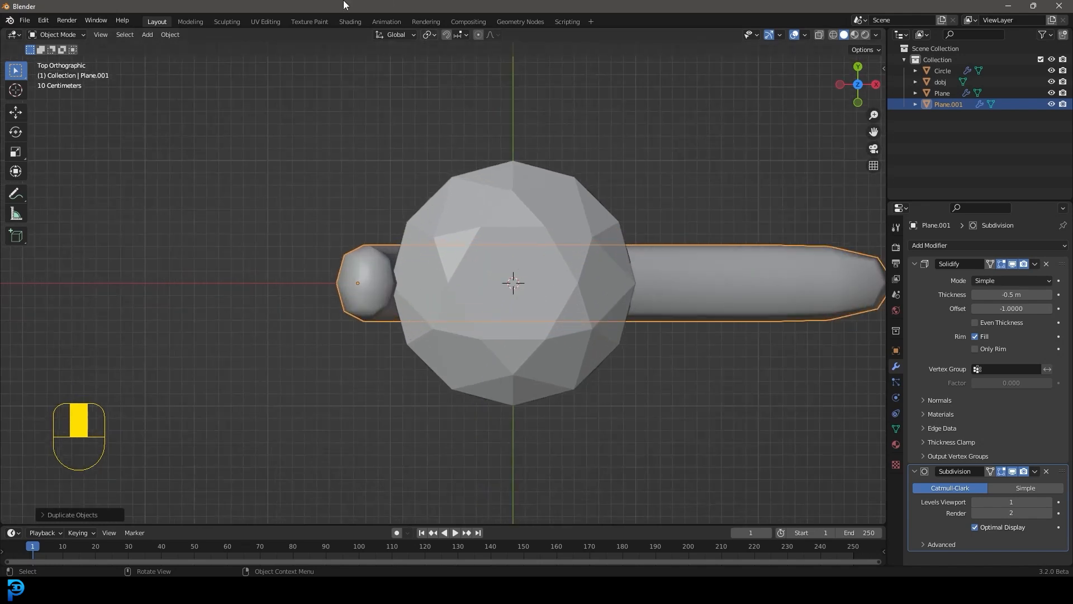
pyautogui.click(429, 35)
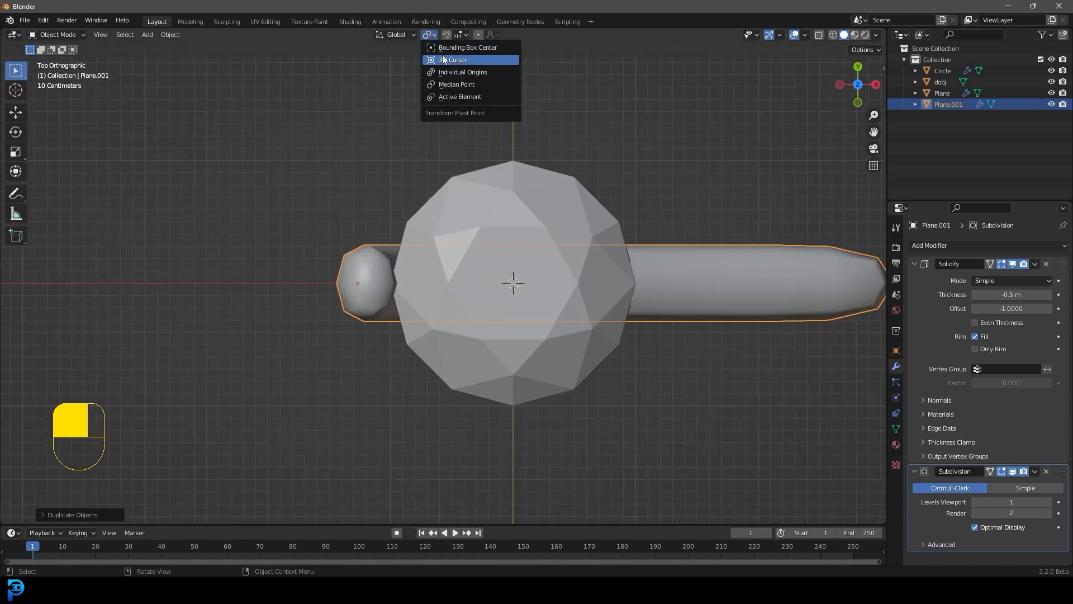
pyautogui.click(461, 60)
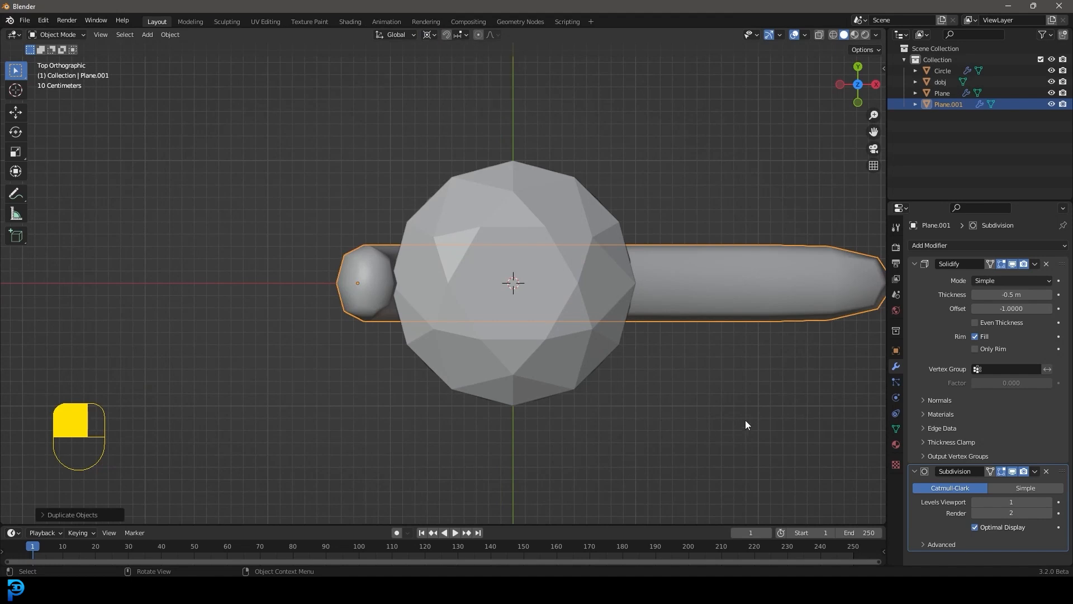
pyautogui.press('r')
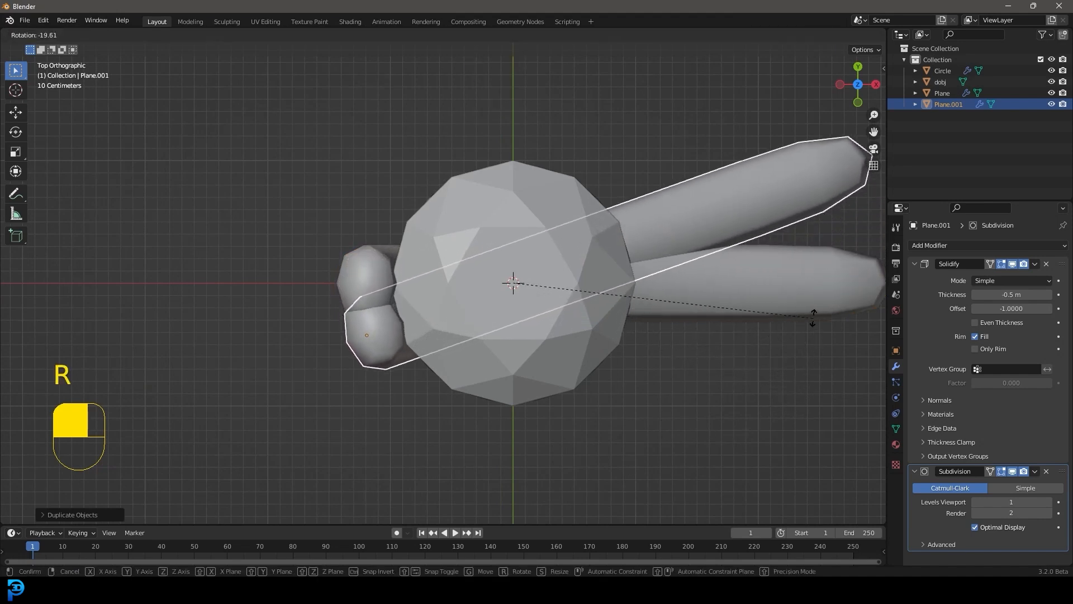
pyautogui.click(815, 316)
# Step: Move the duplicated strip about 1 m toward negative Y so its far end meets the original strip's end
pyautogui.press('g')
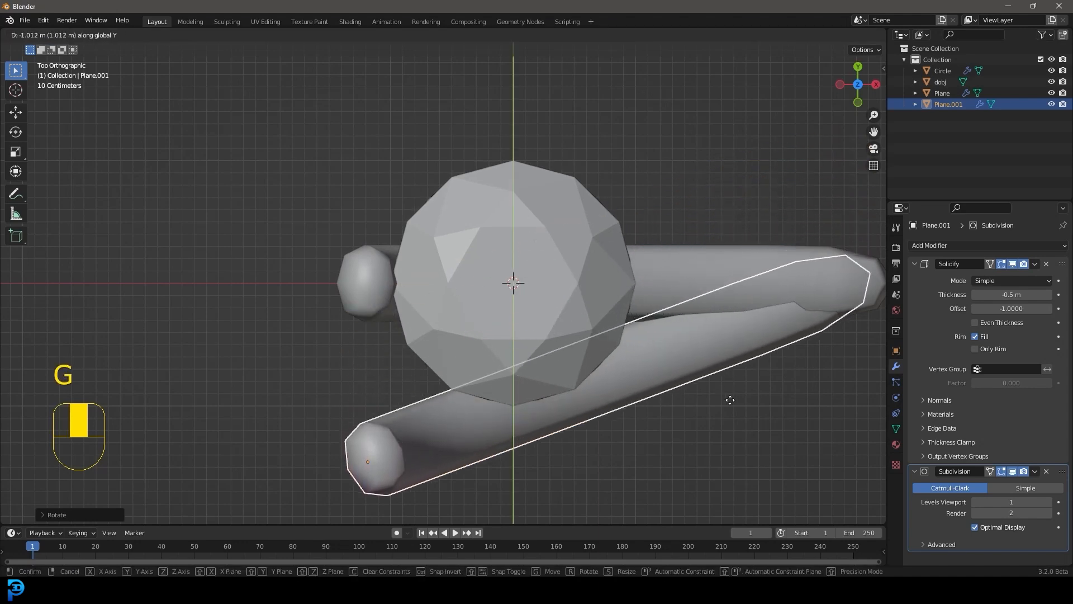
pyautogui.click(730, 400)
pyautogui.scroll(-3, 580, 311)
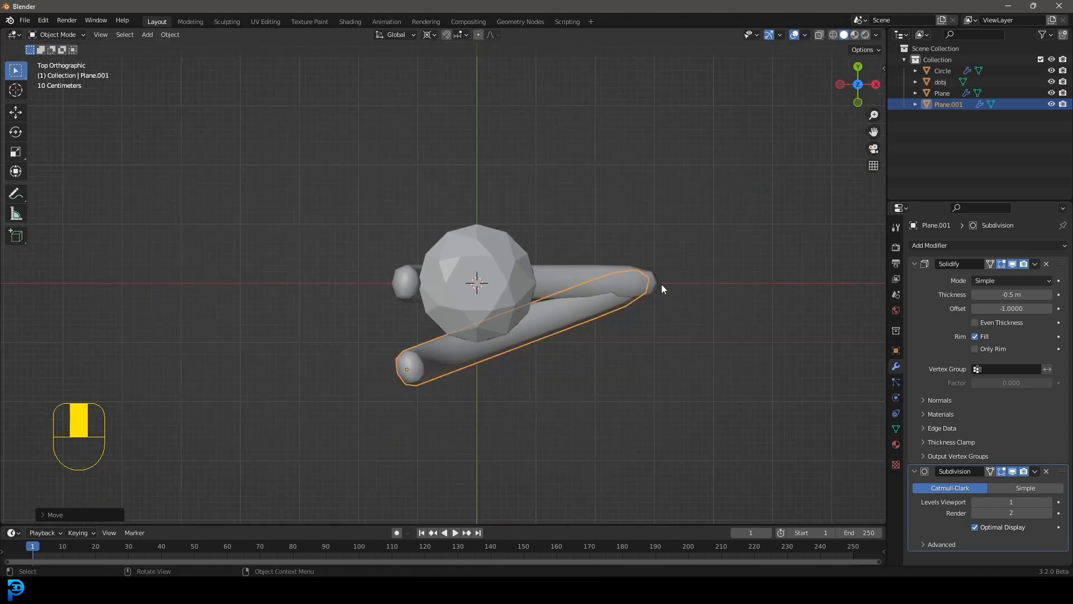
pyautogui.scroll(3, 491, 338)
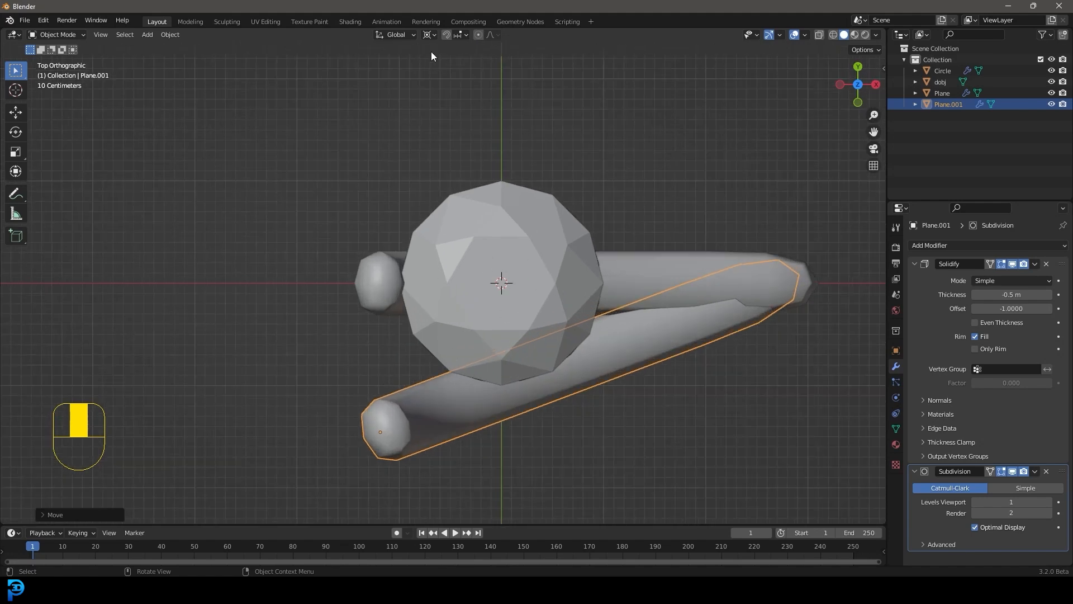
# Step: Restore the Median Point pivot and move the duplicate's upper-end vertices about 1.7 m along X and 0.5 m along Y with proportional editing
pyautogui.click(431, 34)
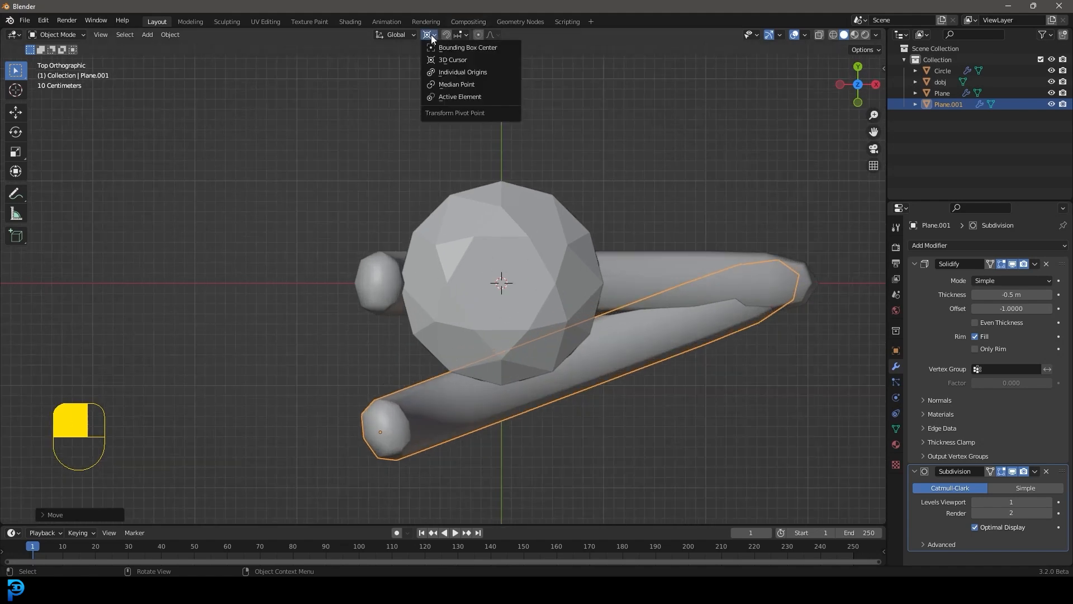
pyautogui.click(491, 81)
pyautogui.moveTo(459, 378)
pyautogui.keyDown('shift'); pyautogui.mouseDown(button='middle')
pyautogui.moveTo(460, 342)
pyautogui.moveTo(391, 289)
pyautogui.mouseUp(button='middle'); pyautogui.keyUp('shift')
pyautogui.press('Tab')
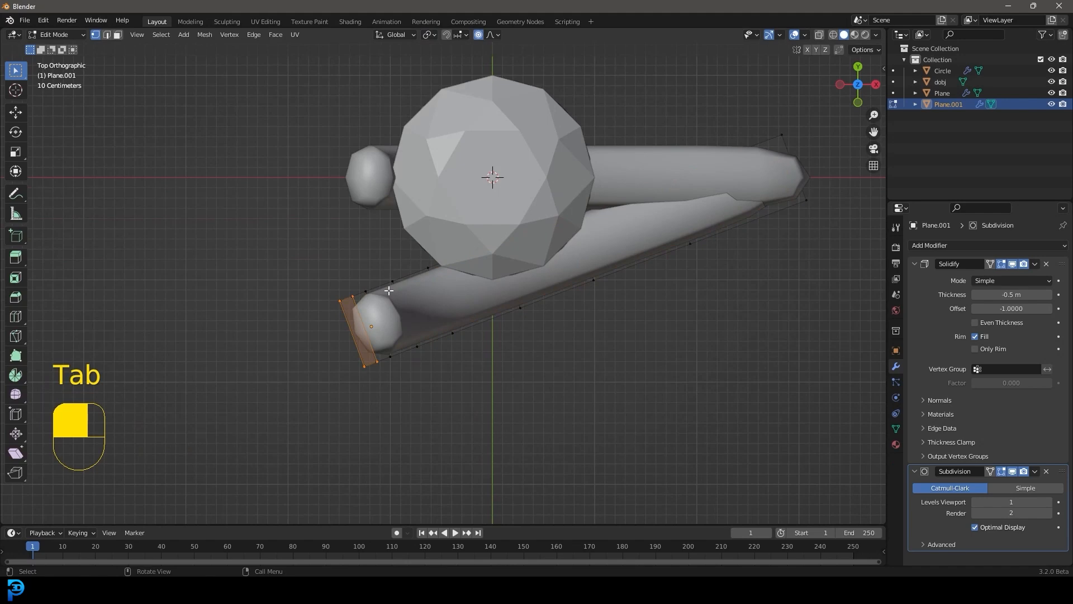
pyautogui.press('z')
pyautogui.click(267, 328)
pyautogui.moveTo(335, 429); pyautogui.dragTo(395, 272)
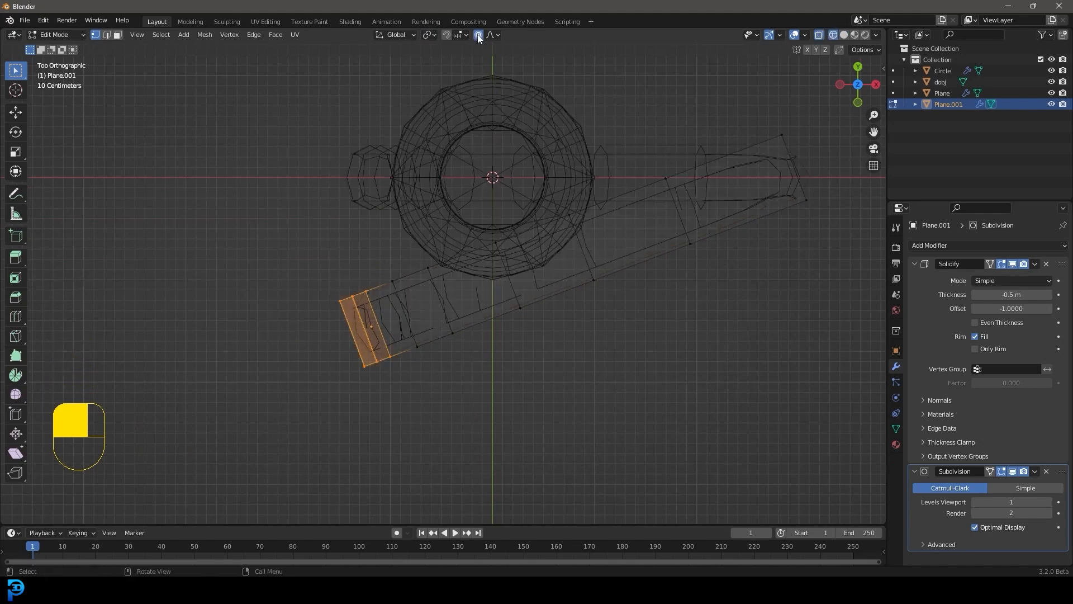
pyautogui.press('g')
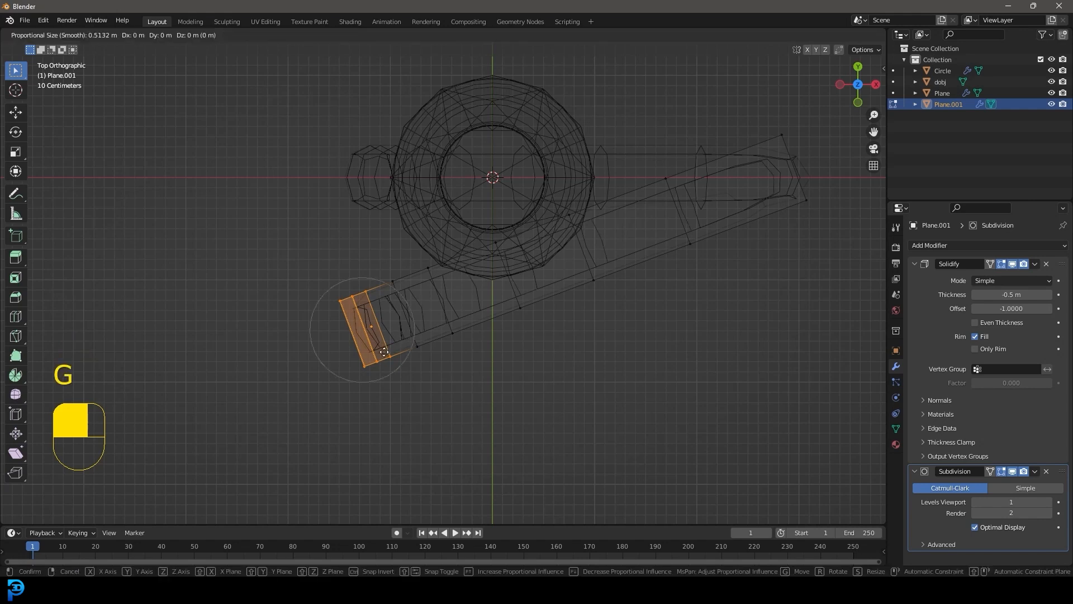
pyautogui.scroll(-5, 402, 335)
pyautogui.scroll(-10, 442, 332)
pyautogui.scroll(-4, 511, 310)
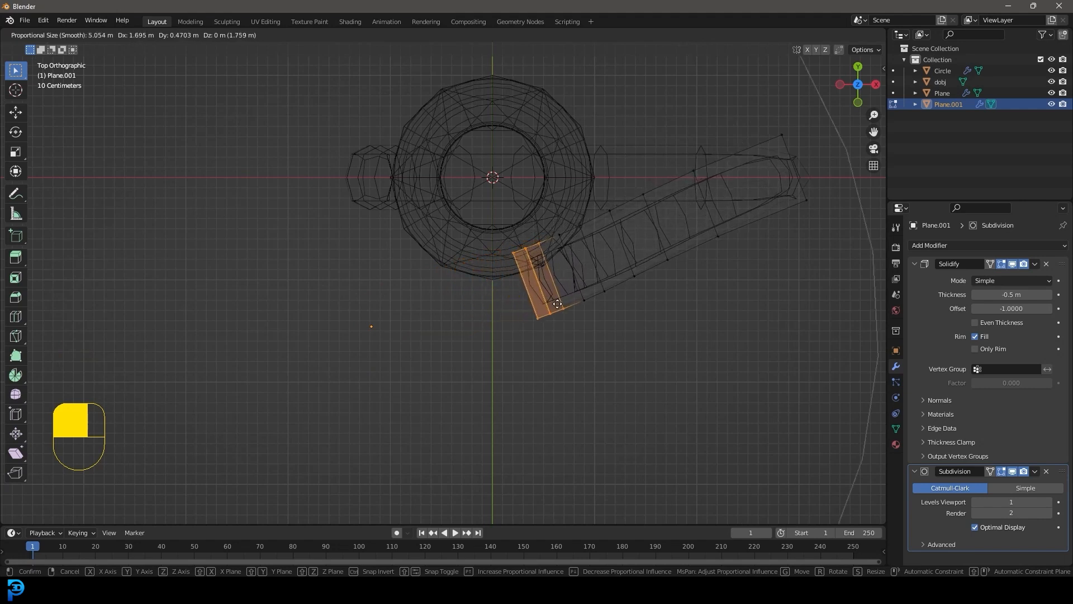
pyautogui.click(550, 308)
# Step: Rotate the duplicate's selected end vertices slightly with proportional editing and inspect the strip in solid shading
pyautogui.press('r')
pyautogui.scroll(4, 696, 302)
pyautogui.click(696, 302)
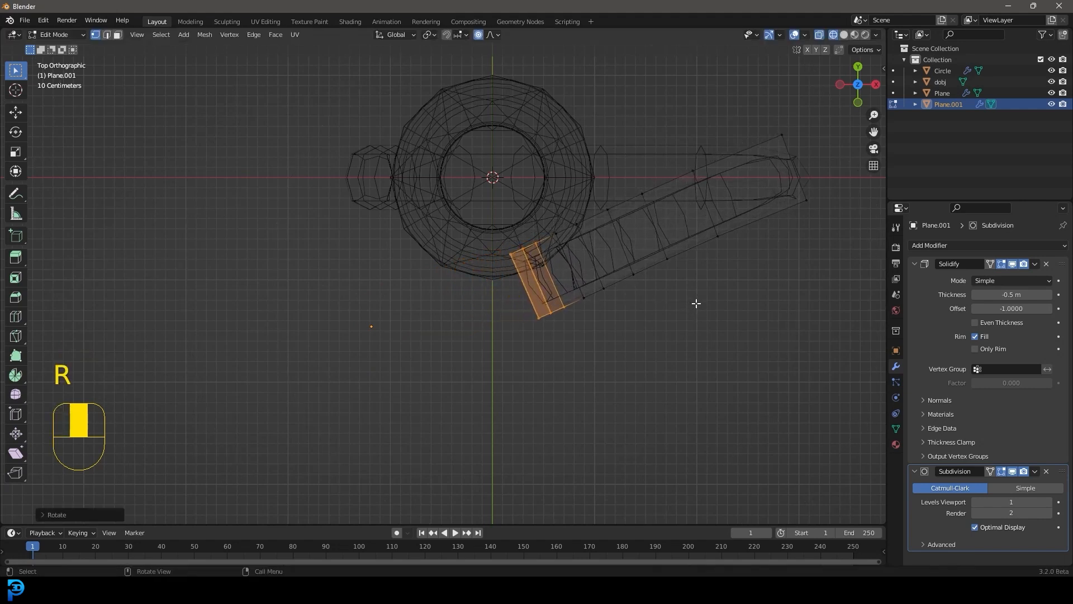
pyautogui.press('z')
pyautogui.click(750, 301)
pyautogui.moveTo(591, 335)
pyautogui.mouseDown(button='middle')
pyautogui.moveTo(641, 271)
pyautogui.moveTo(685, 251)
pyautogui.moveTo(649, 278)
pyautogui.moveTo(531, 246)
pyautogui.moveTo(530, 204)
pyautogui.moveTo(625, 321)
pyautogui.mouseUp(button='middle')
# Step: Select the whole duplicated strip, narrow it to about 0.75 along its local Y axis, and adjust its overall scale
pyautogui.press('z')
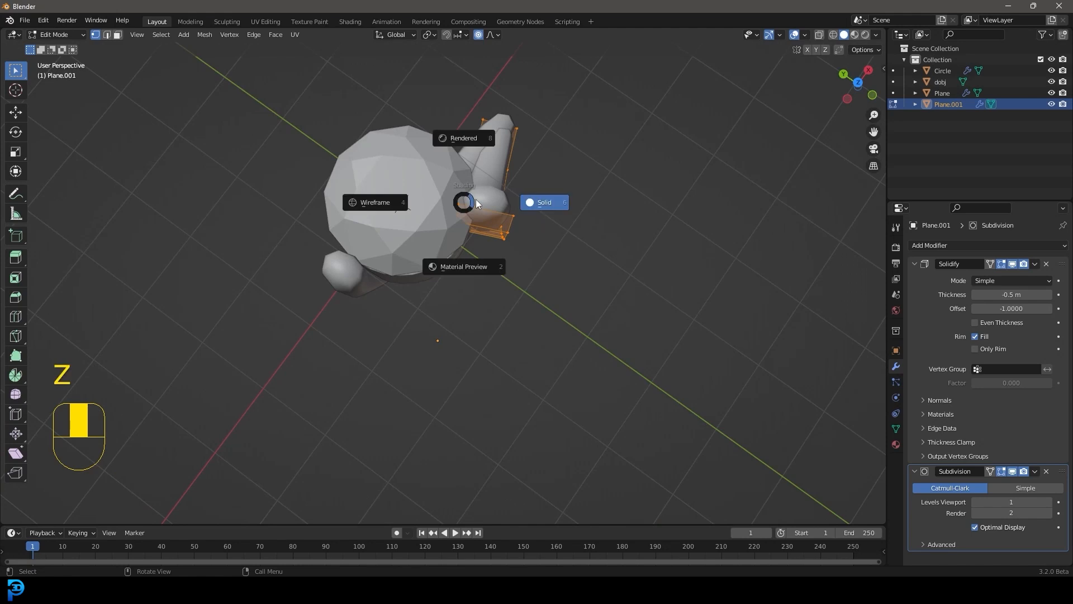
pyautogui.hotkey('alt', 'a')
pyautogui.press('a')
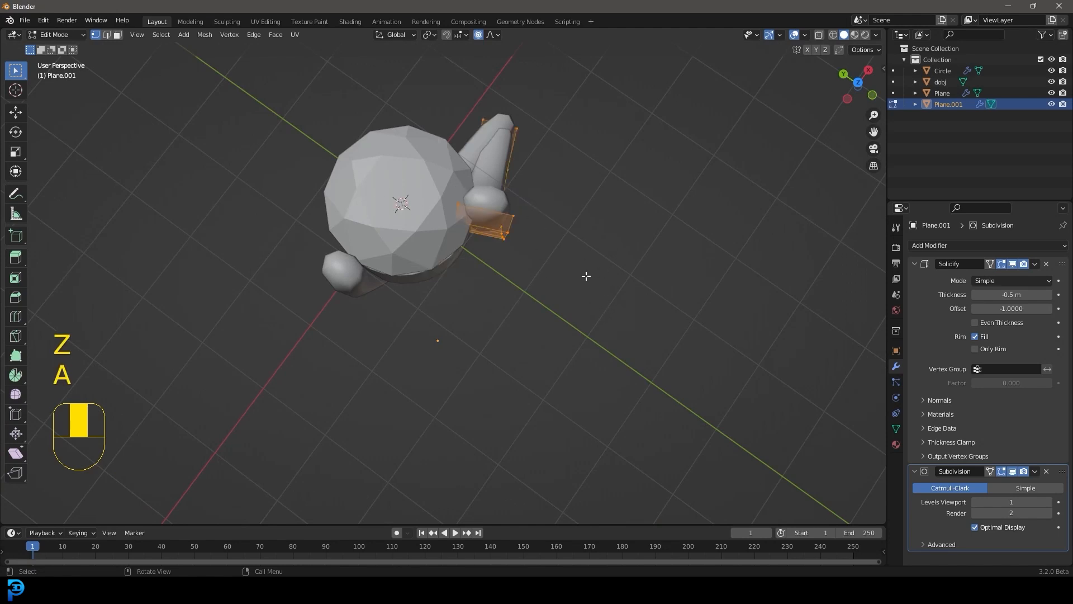
pyautogui.press('s')
pyautogui.press('y')
pyautogui.press('y')
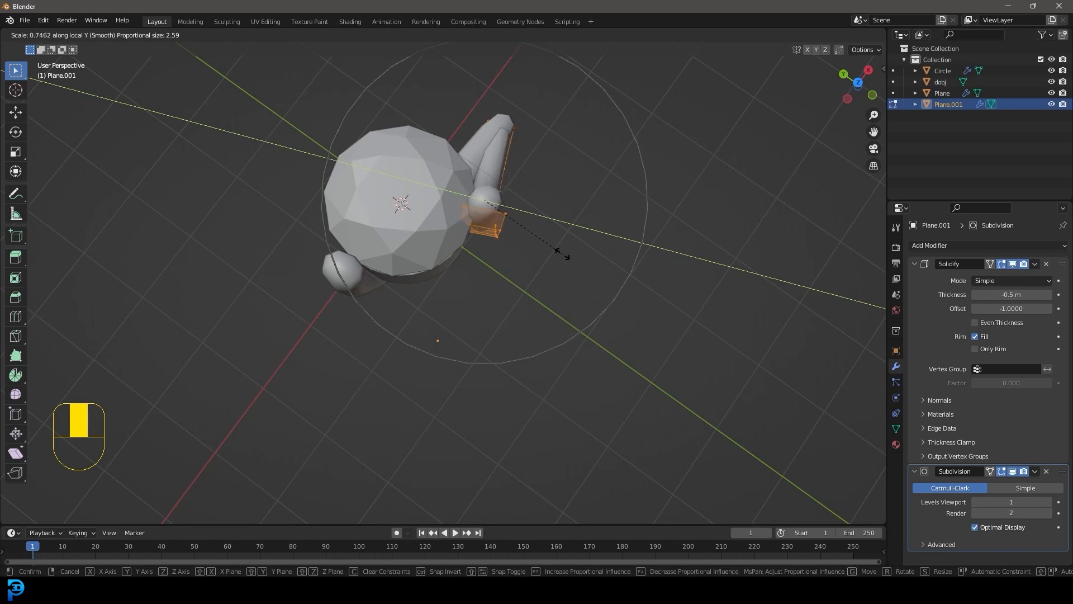
pyautogui.click(565, 252)
pyautogui.moveTo(565, 252); pyautogui.dragTo(569, 287, button='middle')
pyautogui.press('s')
pyautogui.click(647, 442)
pyautogui.press('Tab')
# Step: Collapse the duplicate's Solidify and Subdivision settings and add a Mirror modifier
pyautogui.click(914, 263)
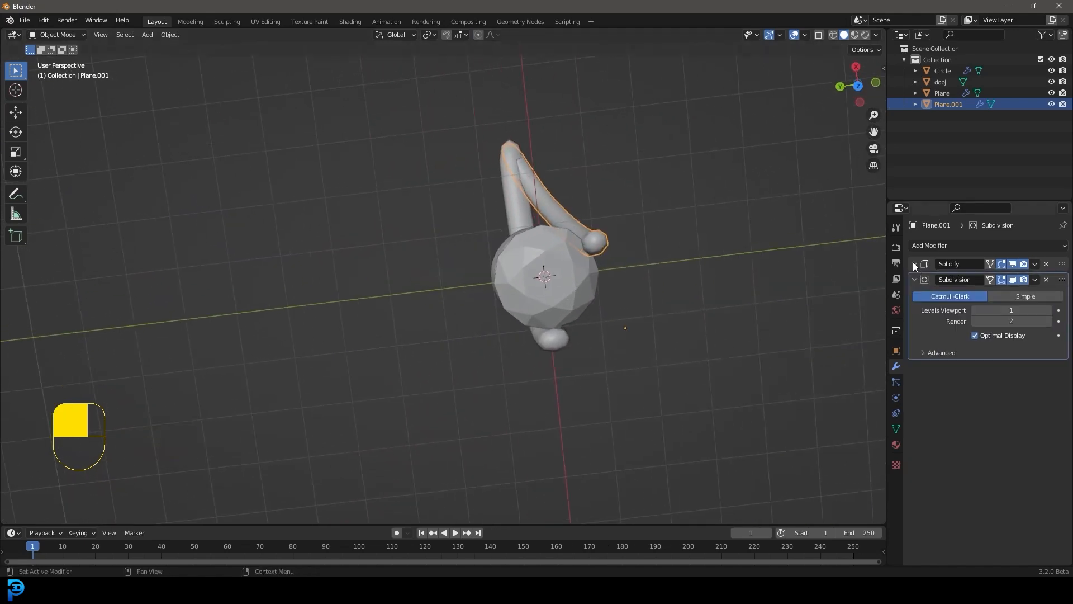
pyautogui.click(914, 278)
pyautogui.click(932, 246)
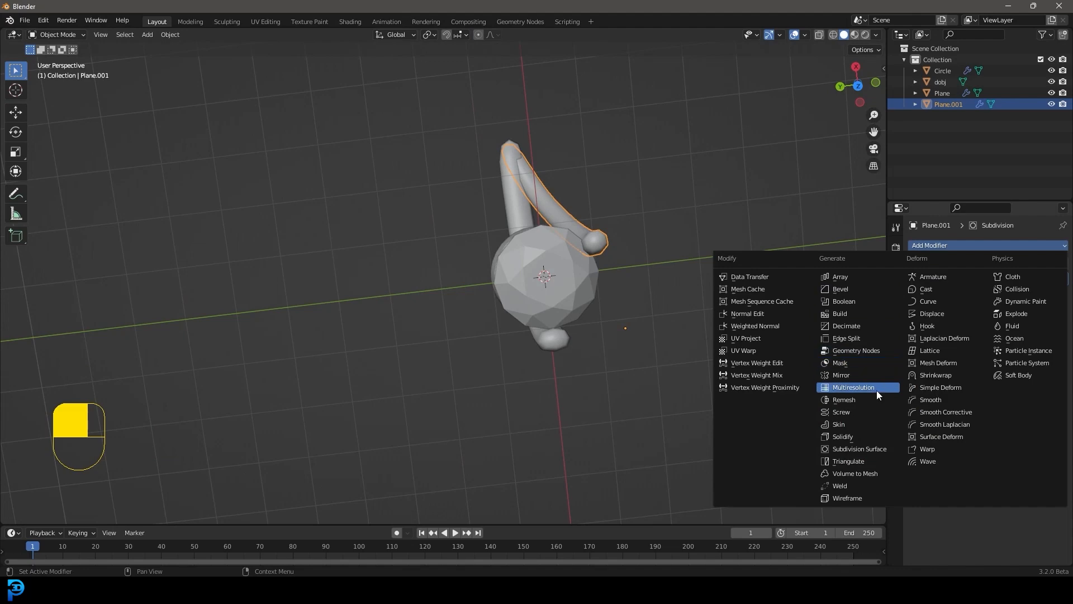
pyautogui.click(865, 375)
pyautogui.scroll(-4, 643, 302)
pyautogui.moveTo(615, 313); pyautogui.dragTo(627, 225, button='middle')
pyautogui.scroll(3, 627, 224)
# Step: Apply the duplicated strip's location and rotation
pyautogui.hotkey('ctrl', 'a')
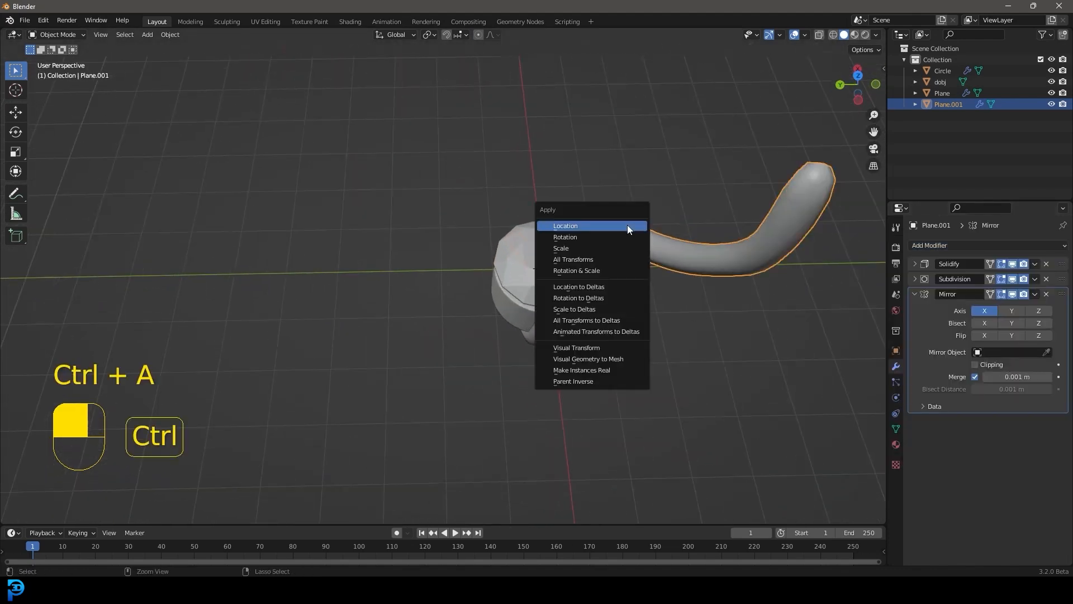
pyautogui.click(595, 230)
pyautogui.hotkey('ctrl', 'a')
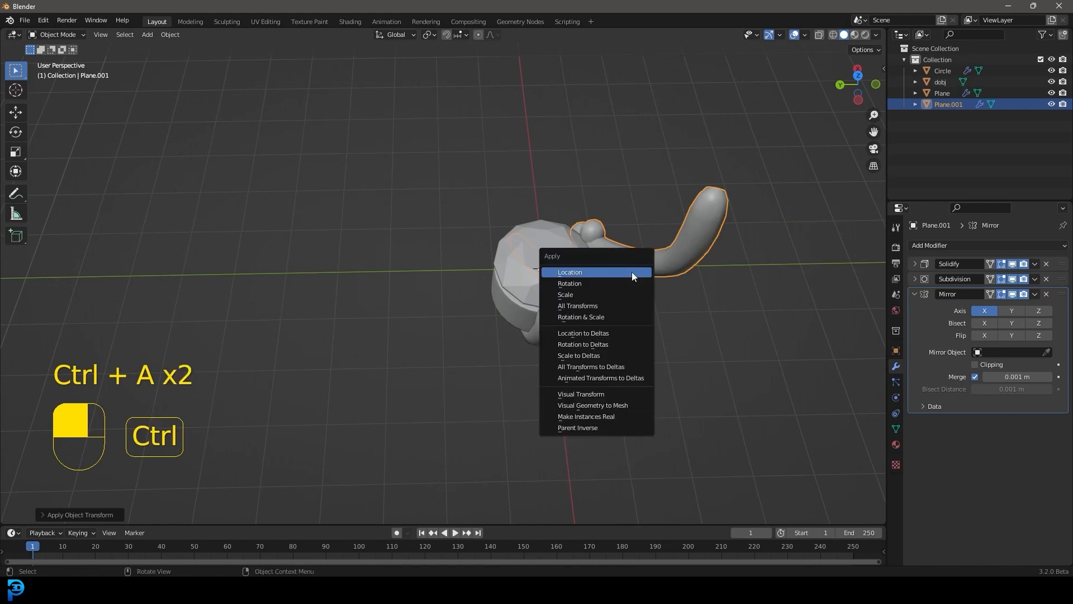
pyautogui.click(592, 283)
pyautogui.moveTo(593, 282); pyautogui.dragTo(671, 315, button='middle')
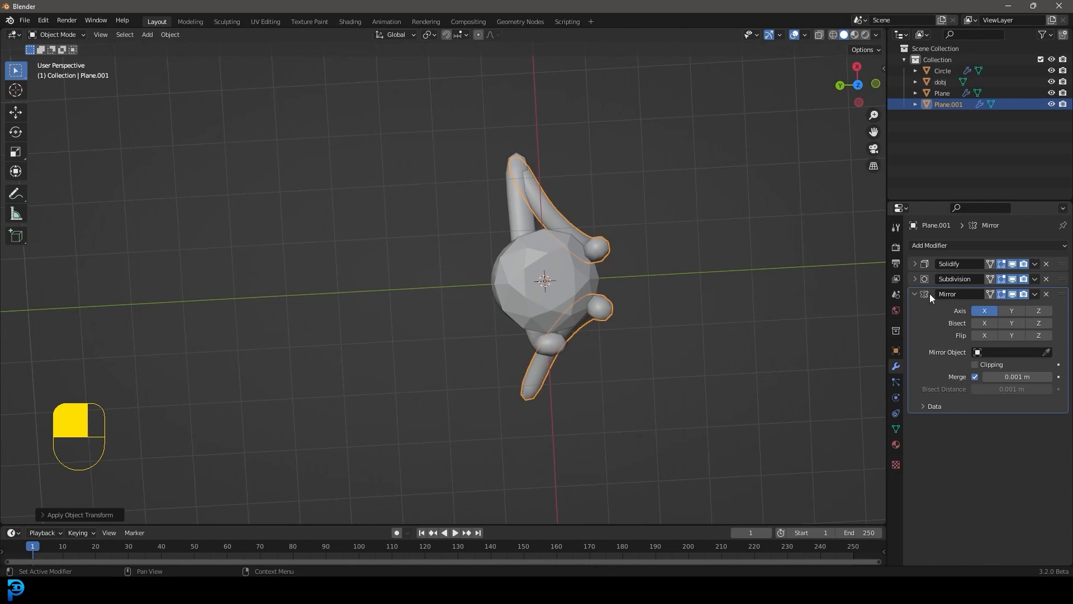
# Step: Set the Mirror modifier to mirror the duplicated strip across the Y axis only
pyautogui.click(1012, 310)
pyautogui.click(984, 311)
pyautogui.moveTo(783, 318); pyautogui.dragTo(571, 332, button='middle')
pyautogui.hotkey('alt', 'a')
pyautogui.click(535, 316)
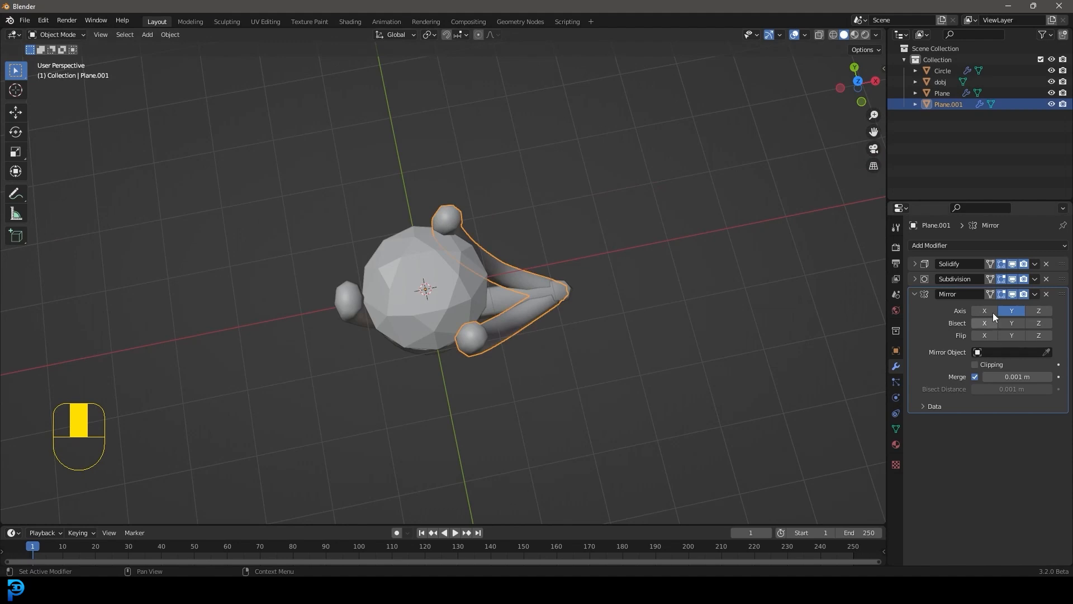
pyautogui.click(1038, 293)
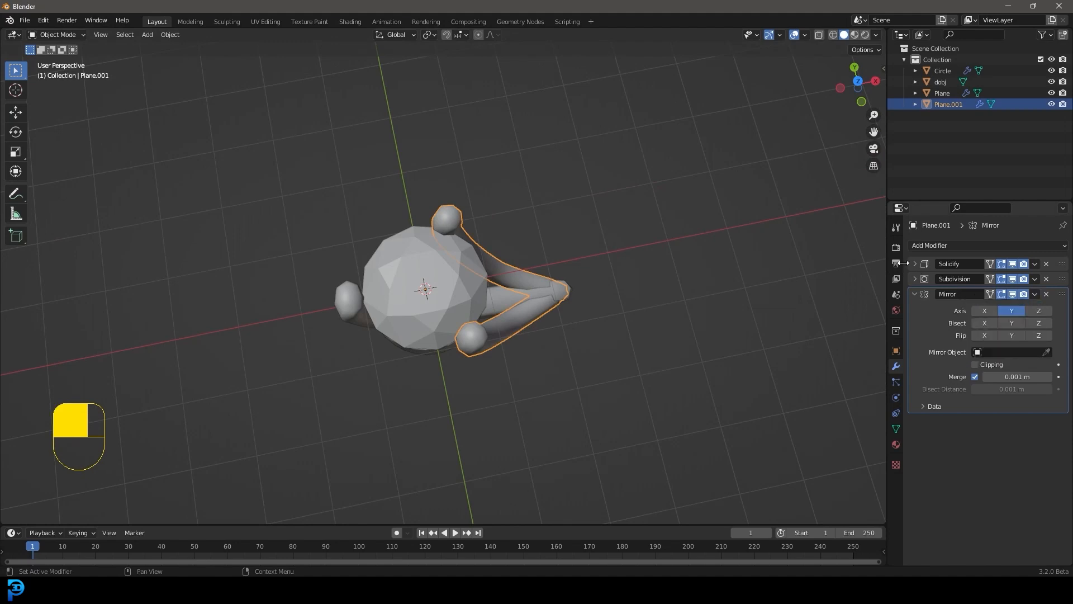
# Step: Apply the duplicated prong pair's Solidify, Subdivision and Mirror modifiers in that order
pyautogui.click(1035, 264)
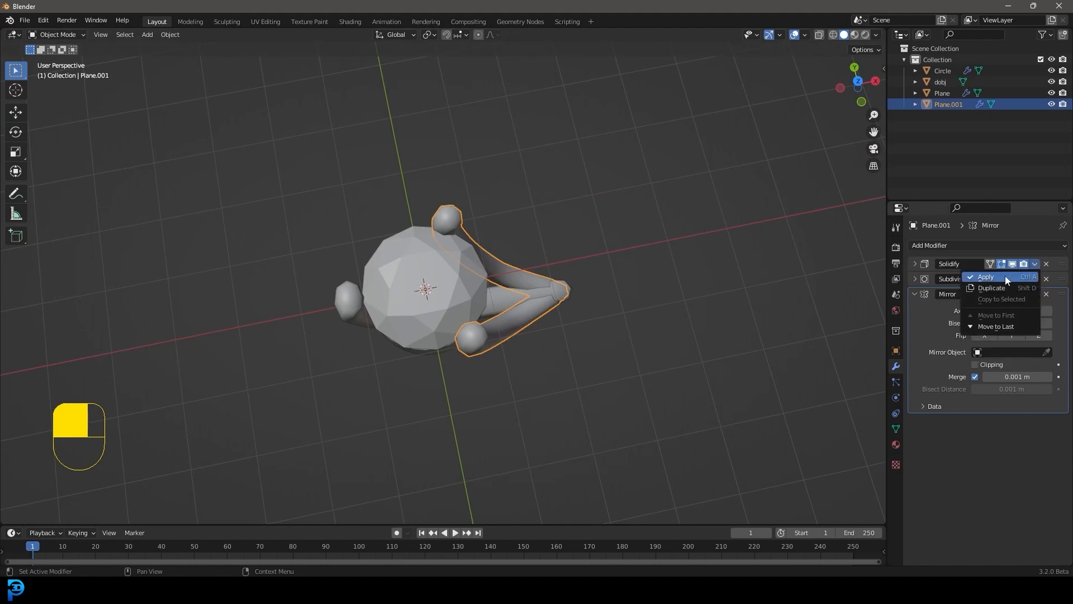
pyautogui.click(1005, 276)
pyautogui.click(1035, 264)
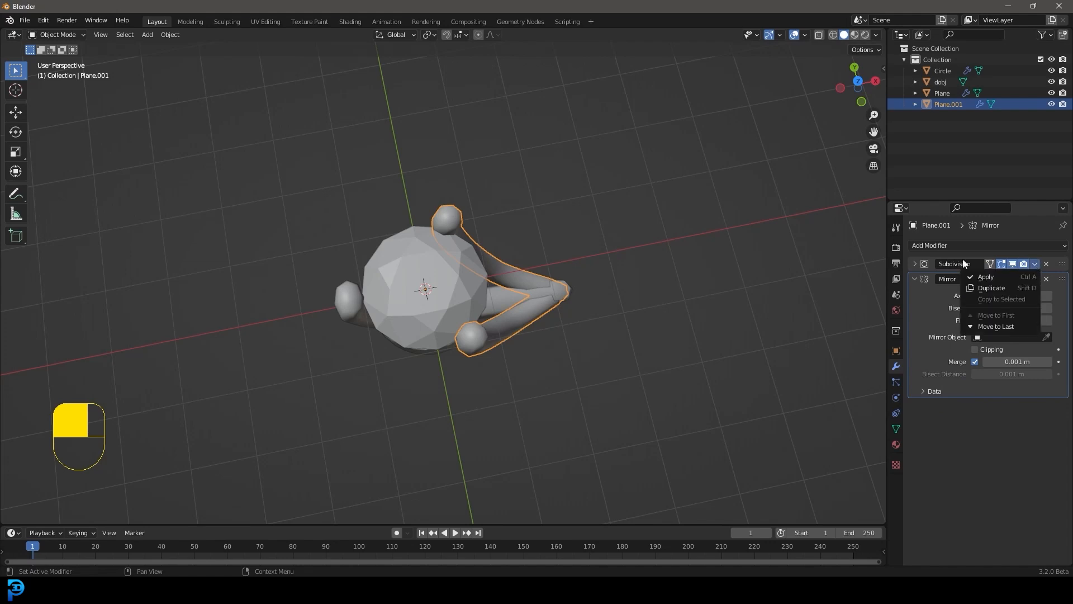
pyautogui.click(914, 263)
pyautogui.click(1035, 264)
pyautogui.click(1015, 276)
pyautogui.click(1035, 264)
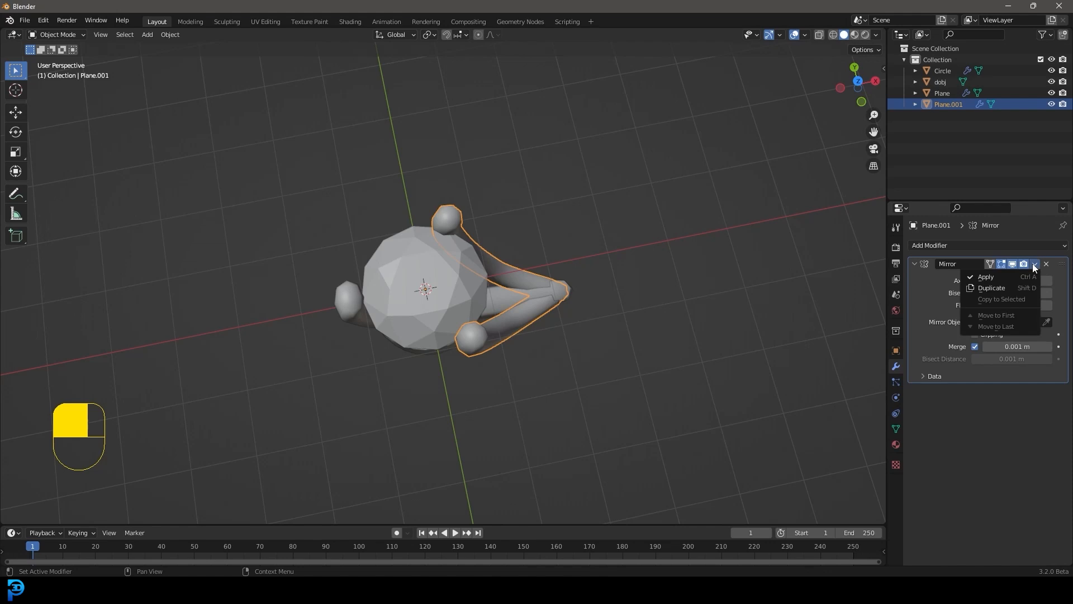
pyautogui.click(1006, 276)
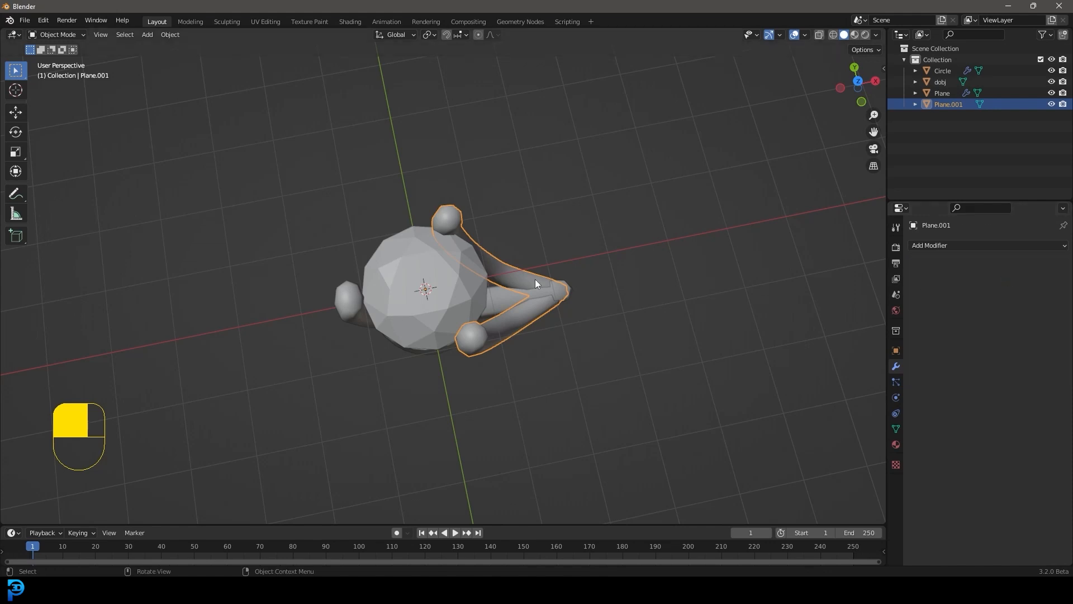
# Step: Select the original single prong and apply its Solidify and Subdivision modifiers
pyautogui.click(339, 290)
pyautogui.click(1035, 264)
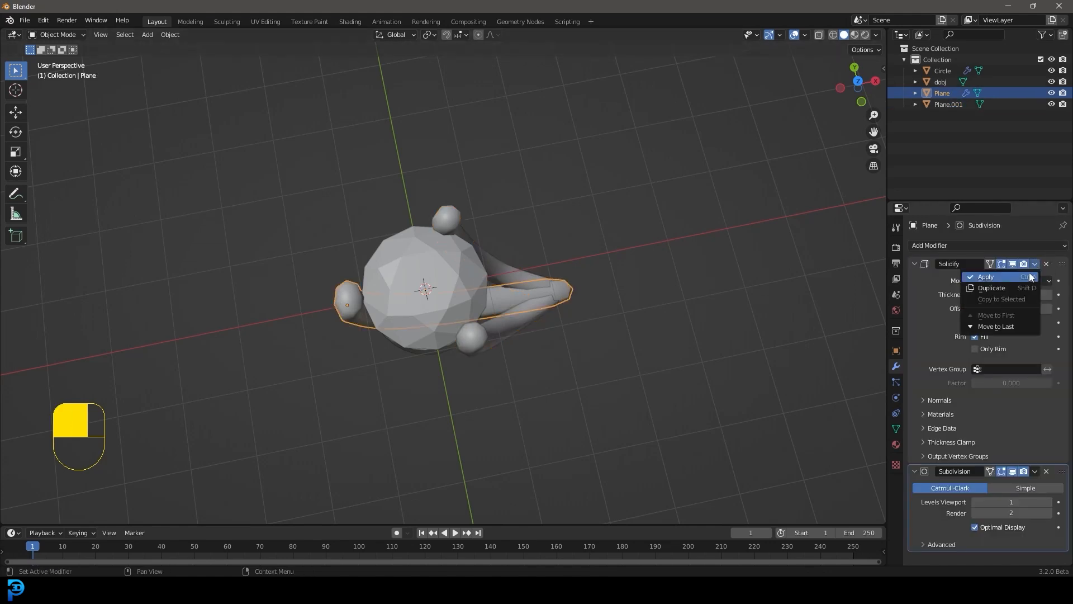
pyautogui.click(1027, 274)
pyautogui.click(1035, 264)
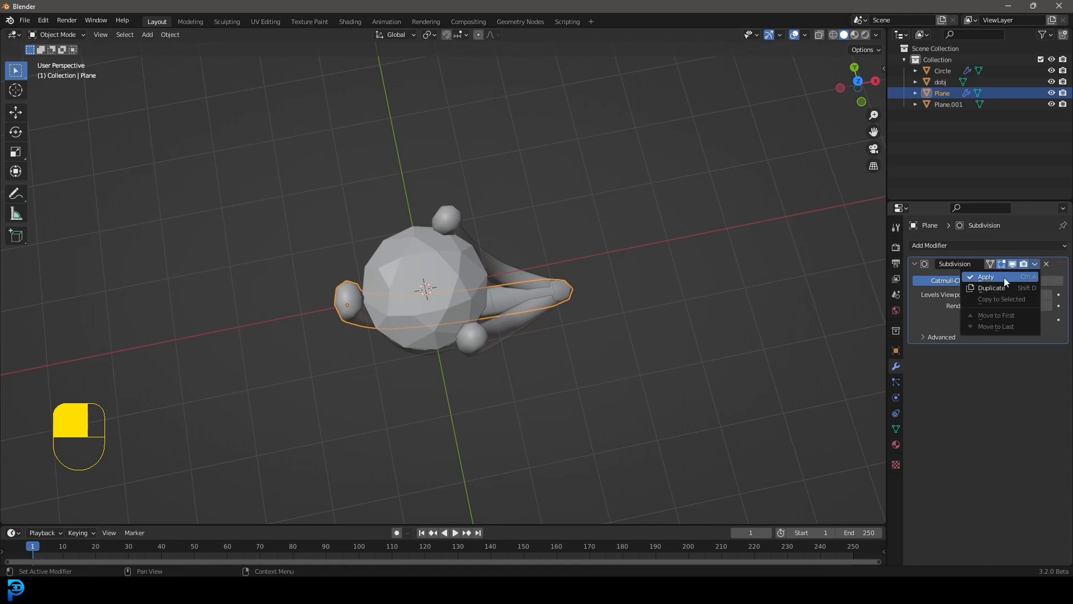
pyautogui.click(1007, 277)
# Step: Select the collar beneath the diamond and apply its Bevel and Subdivision modifiers
pyautogui.moveTo(370, 303); pyautogui.dragTo(376, 259, button='middle')
pyautogui.click(446, 241)
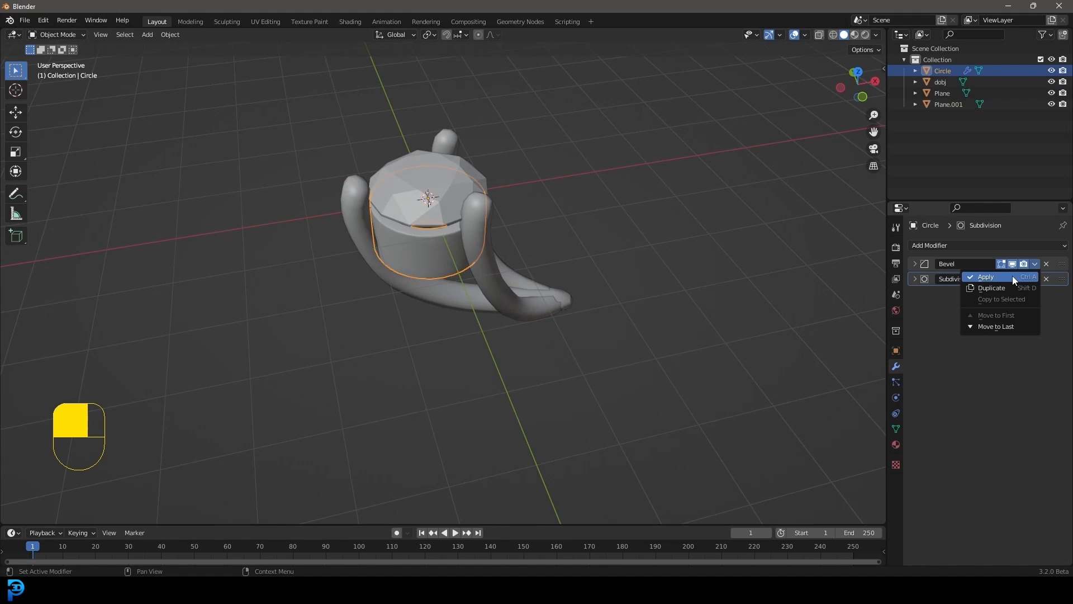
pyautogui.click(1011, 276)
pyautogui.click(1034, 265)
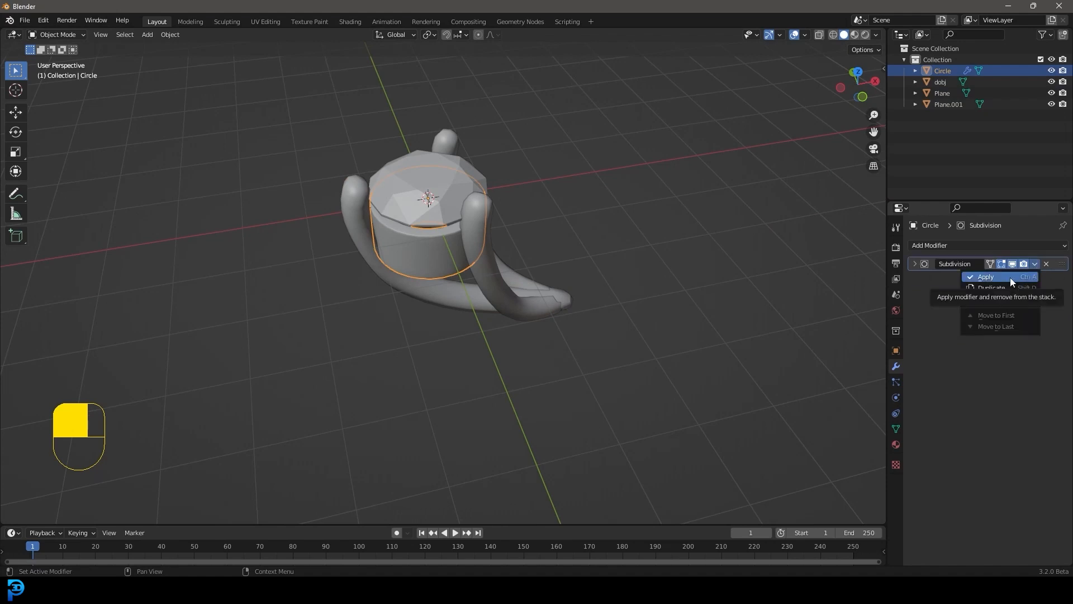
pyautogui.click(1010, 277)
# Step: Join the mirrored prongs, the single prong and the collar into one object, with the collar as the active object
pyautogui.moveTo(357, 257); pyautogui.dragTo(539, 230, button='middle')
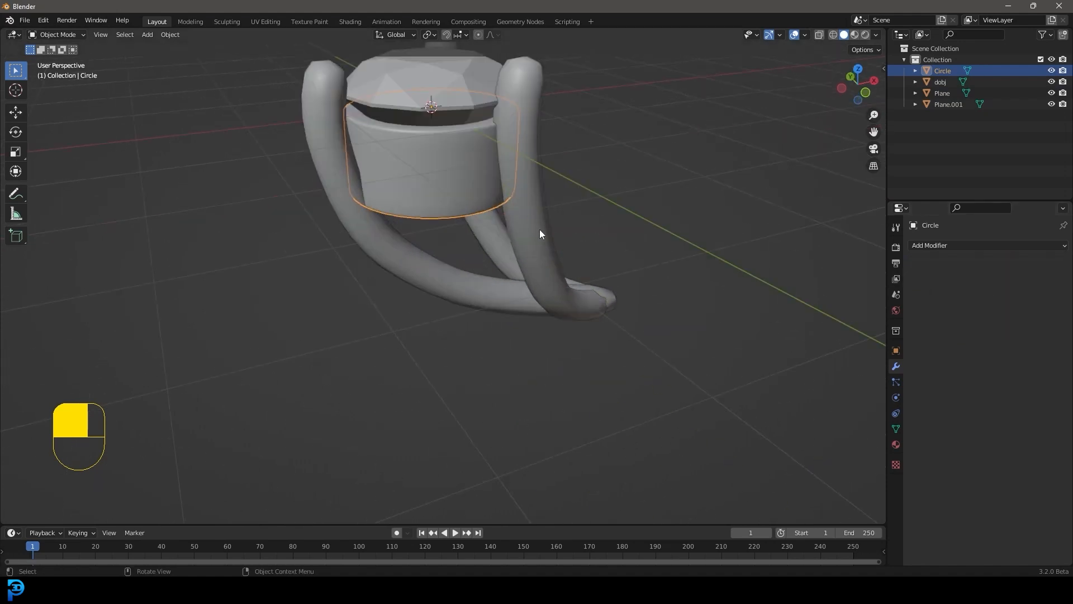
pyautogui.click(538, 229)
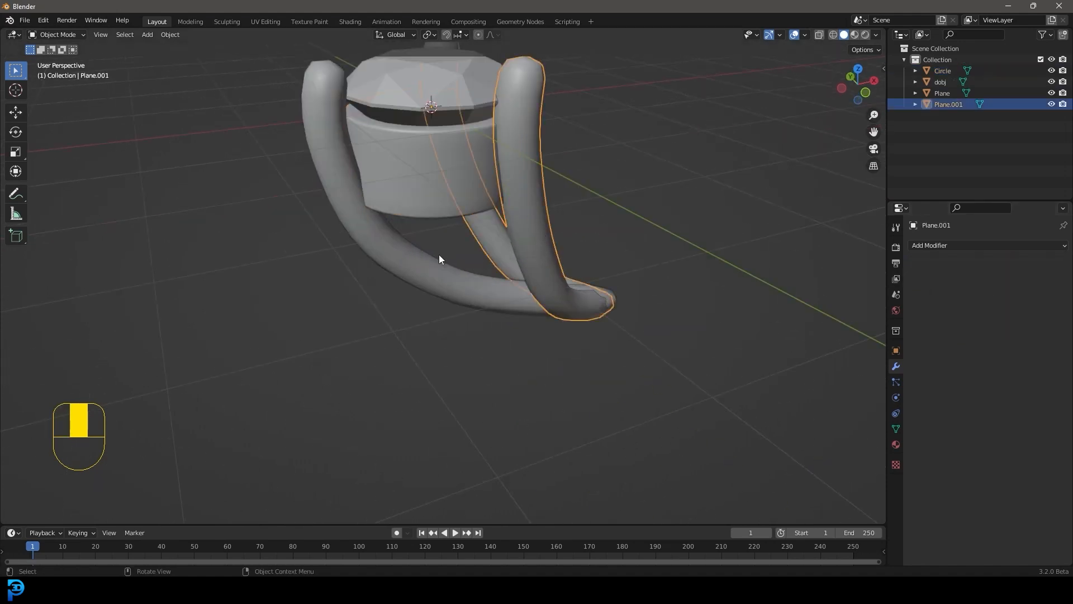
pyautogui.keyDown('shift'); pyautogui.click(468, 291); pyautogui.keyUp('shift')
pyautogui.keyDown('shift'); pyautogui.click(400, 166); pyautogui.keyUp('shift')
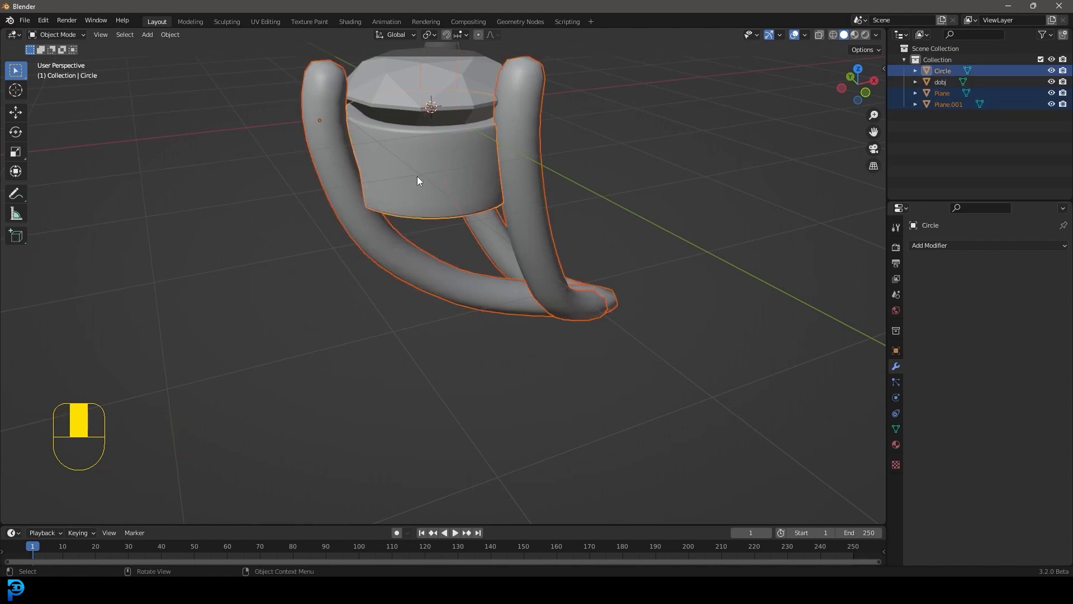
pyautogui.hotkey('ctrl', 'j')
# Step: Add a Subdivision Surface modifier to the joined setting
pyautogui.moveTo(417, 176); pyautogui.dragTo(821, 168, button='middle')
pyautogui.click(927, 246)
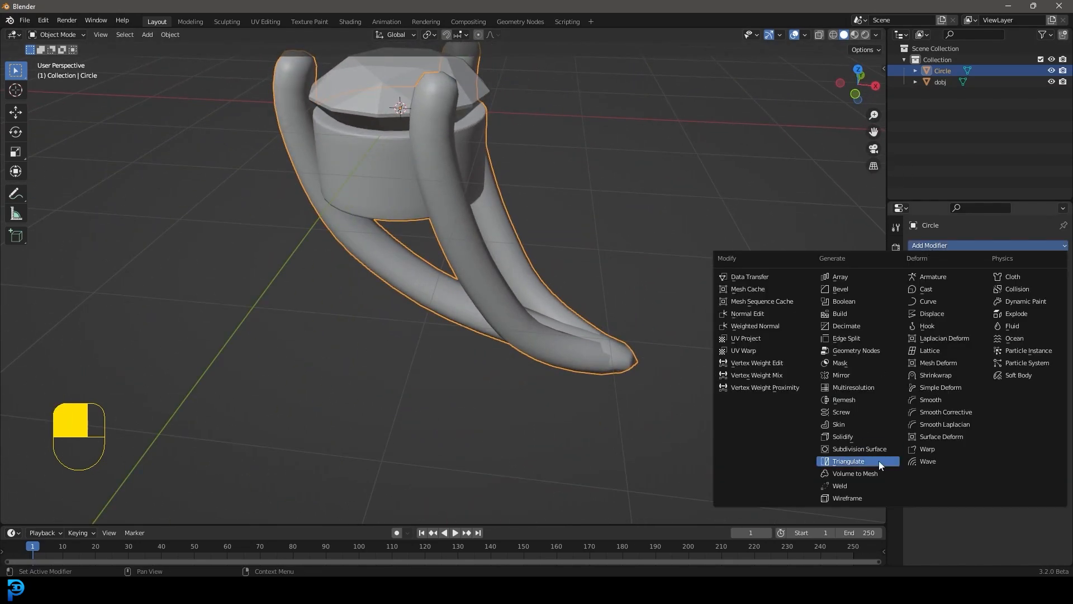
pyautogui.click(881, 449)
# Step: Add a UV sphere at the world origin in front view
pyautogui.scroll(-3, 629, 287)
pyautogui.moveTo(629, 287)
pyautogui.mouseDown(button='middle')
pyautogui.moveTo(625, 321)
pyautogui.moveTo(634, 288)
pyautogui.mouseUp(button='middle')
pyautogui.press('KP_1')
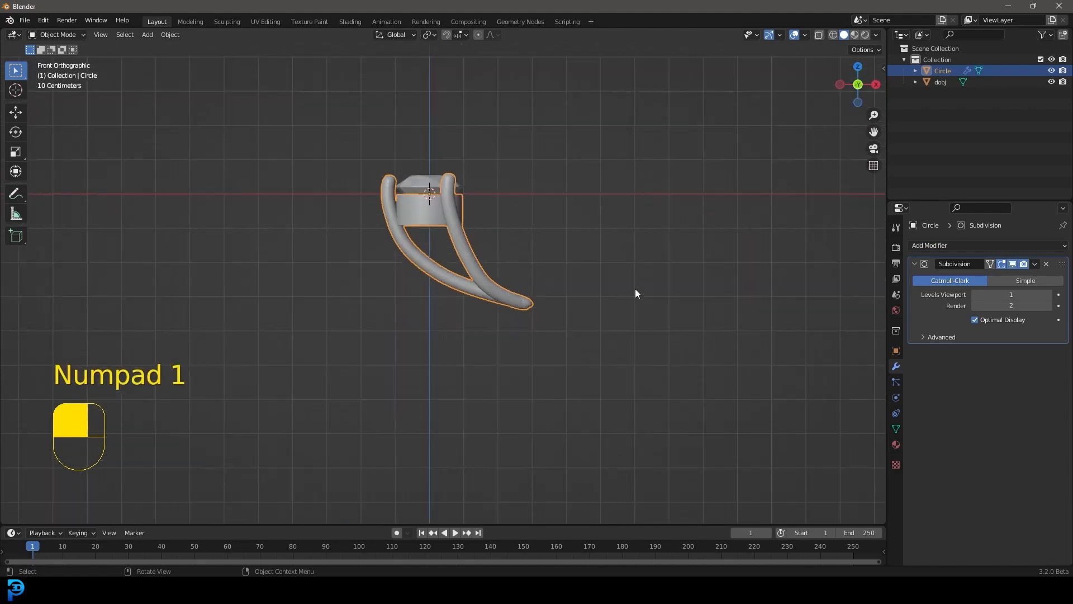
pyautogui.scroll(3, 613, 323)
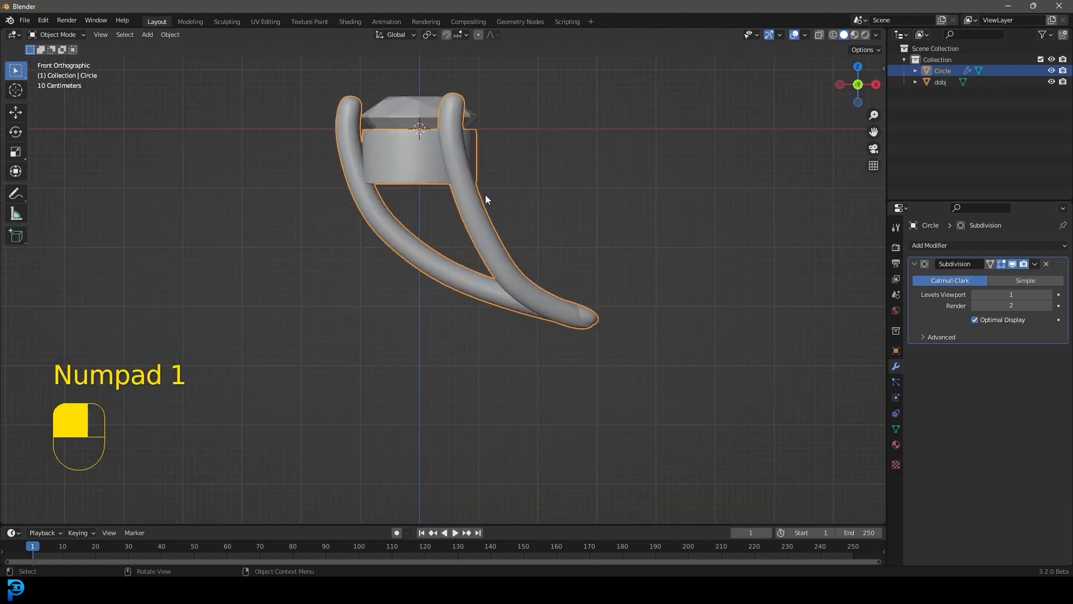
pyautogui.hotkey('shift', 'a')
pyautogui.moveTo(485, 195)
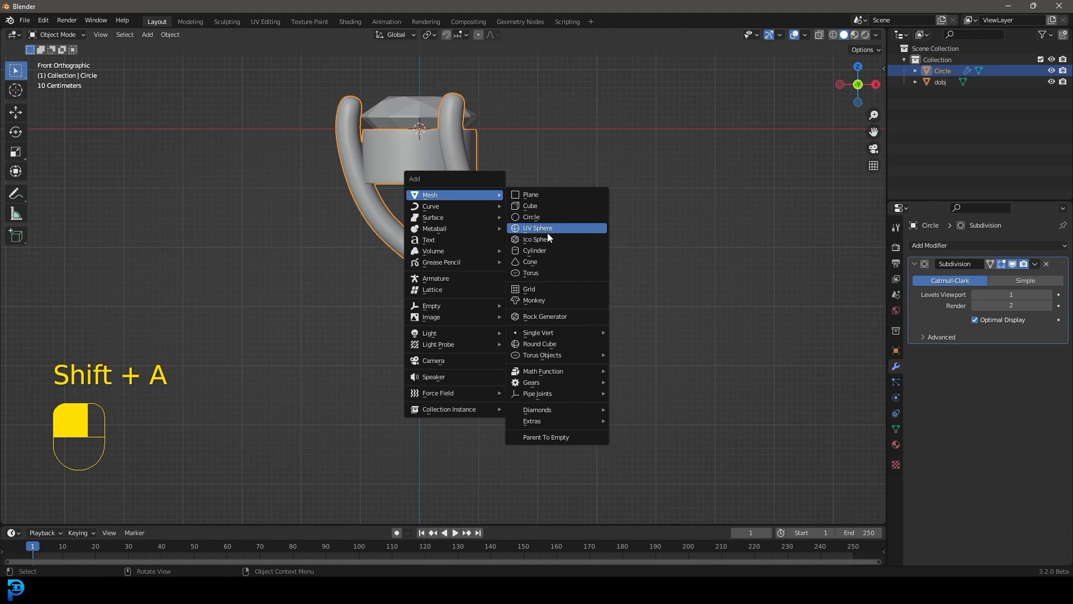
pyautogui.click(547, 232)
# Step: Show the scene in wireframe and scale the UV sphere down to about a fifth of its size
pyautogui.scroll(1, 536, 219)
pyautogui.keyDown('shift'); pyautogui.moveTo(391, 136); pyautogui.dragTo(486, 259, button='middle'); pyautogui.keyUp('shift')
pyautogui.press('z')
pyautogui.click(462, 206)
pyautogui.scroll(3, 486, 259)
pyautogui.press('s')
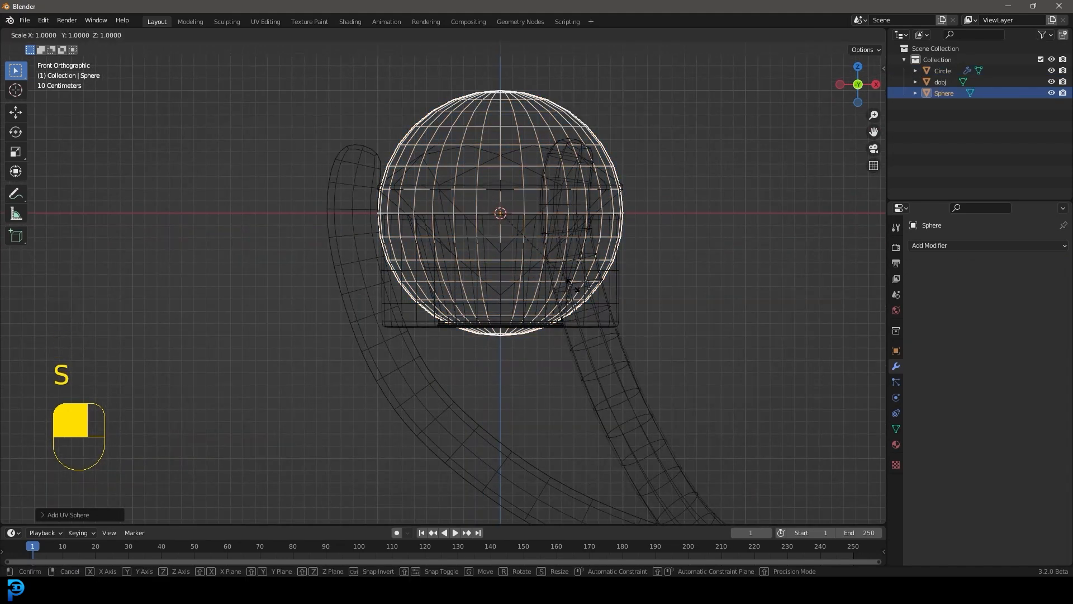
pyautogui.click(574, 288)
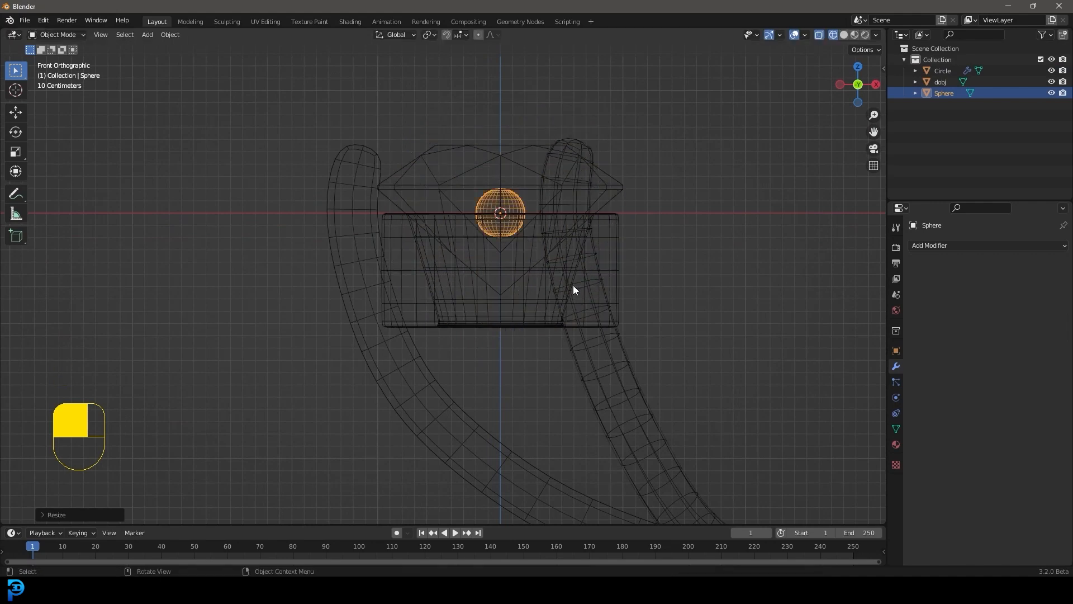
# Step: Select the joined setting and the diamond without the sphere, and scale them down together to about 0.095
pyautogui.scroll(-5, 565, 285)
pyautogui.moveTo(665, 441); pyautogui.dragTo(328, 274)
pyautogui.press('g')
pyautogui.rightClick(668, 261)
pyautogui.scroll(4, 669, 261)
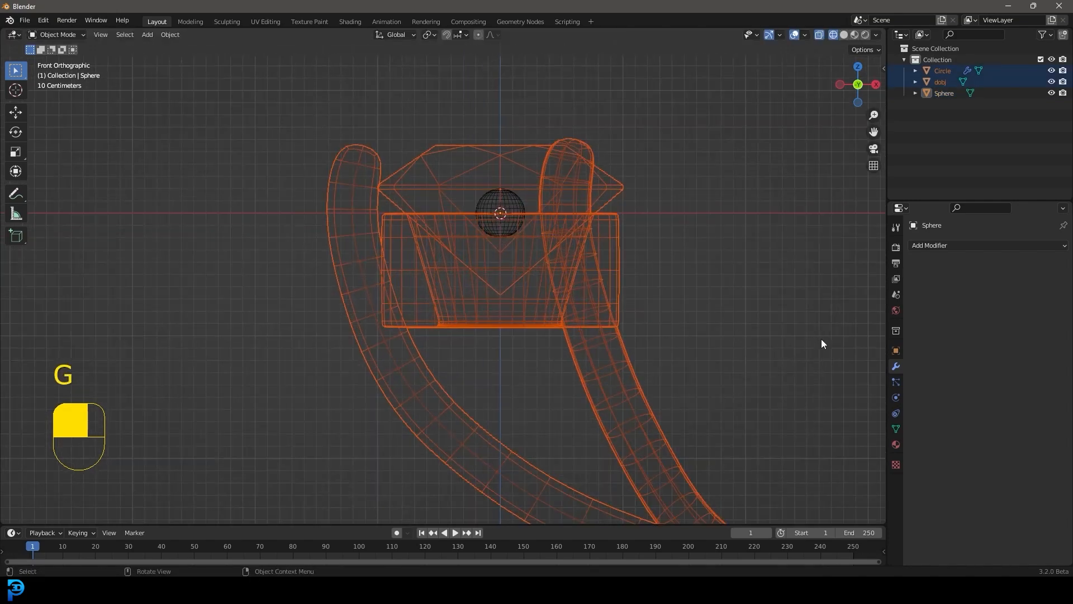
pyautogui.press('s')
pyautogui.click(540, 241)
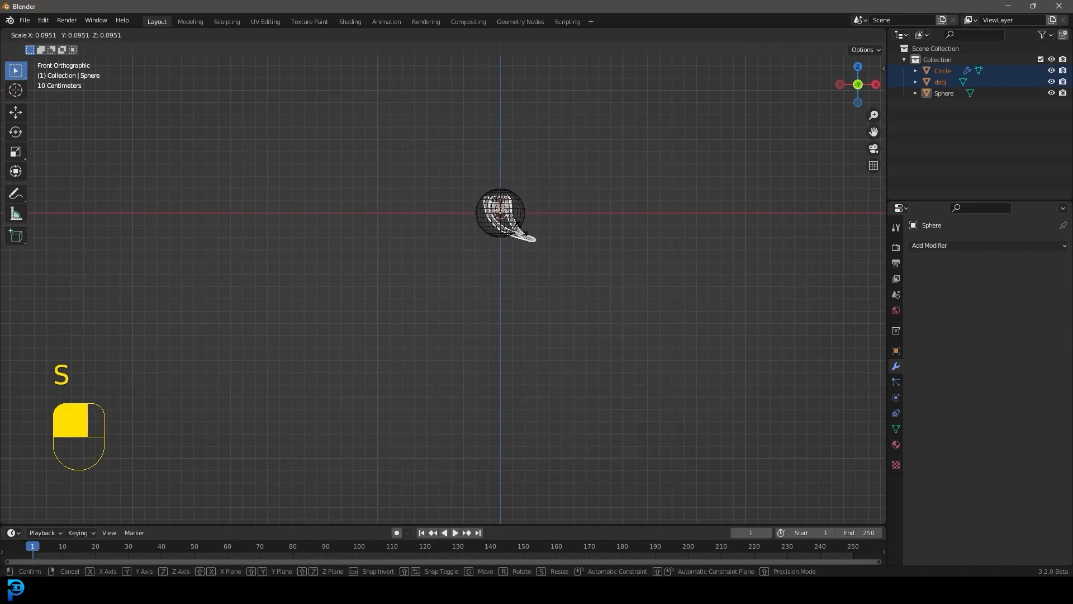
# Step: Scale the selected setting and diamond down further by a factor of about 0.6
pyautogui.scroll(6, 498, 244)
pyautogui.keyDown('shift'); pyautogui.moveTo(498, 244); pyautogui.dragTo(468, 344, button='middle'); pyautogui.keyUp('shift')
pyautogui.scroll(2, 740, 340)
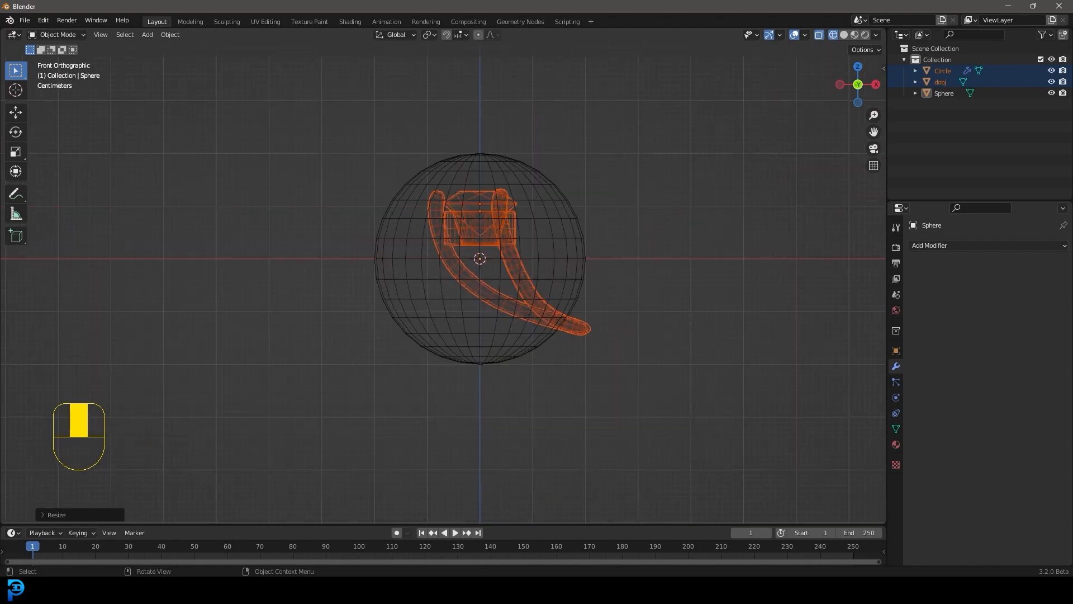
pyautogui.press('s')
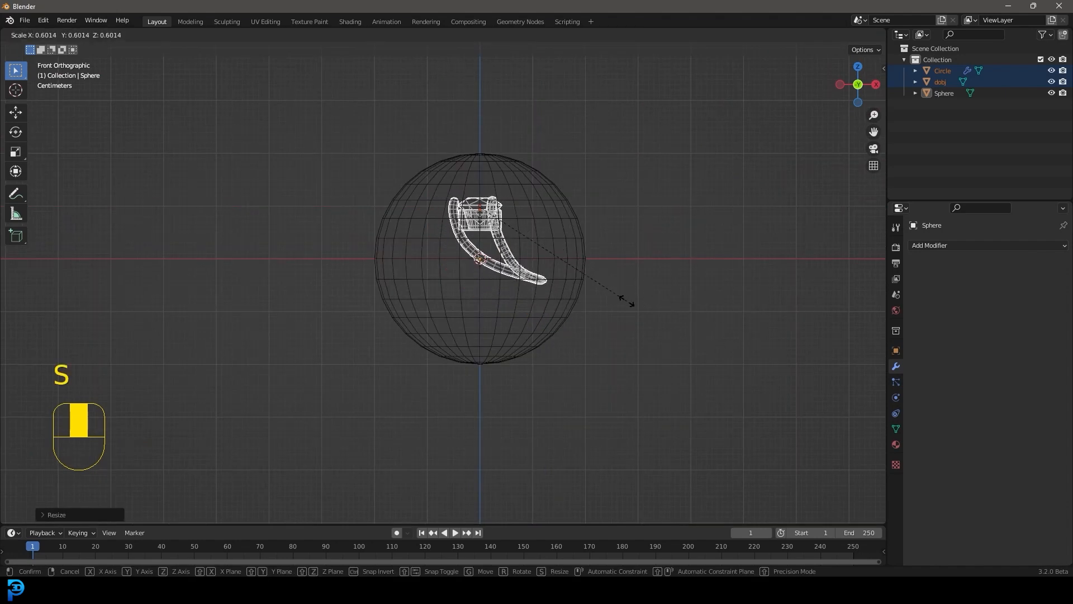
pyautogui.click(627, 301)
# Step: Move the setting and diamond beside the sphere on its negative X side and enlarge them slightly
pyautogui.press('g')
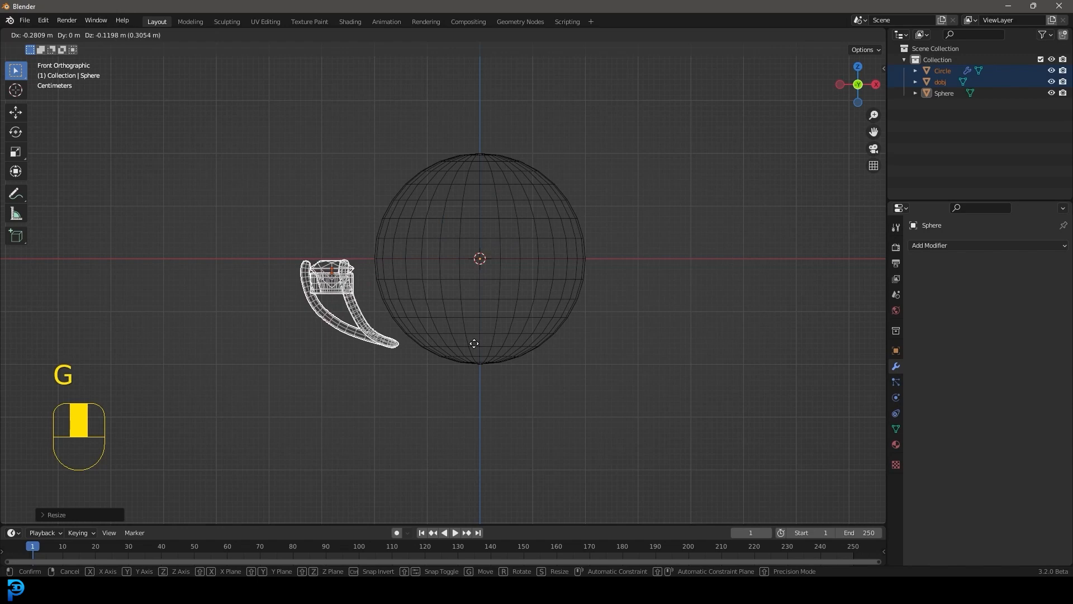
pyautogui.click(474, 344)
pyautogui.keyDown('shift'); pyautogui.click(370, 285); pyautogui.keyUp('shift')
pyautogui.press('g')
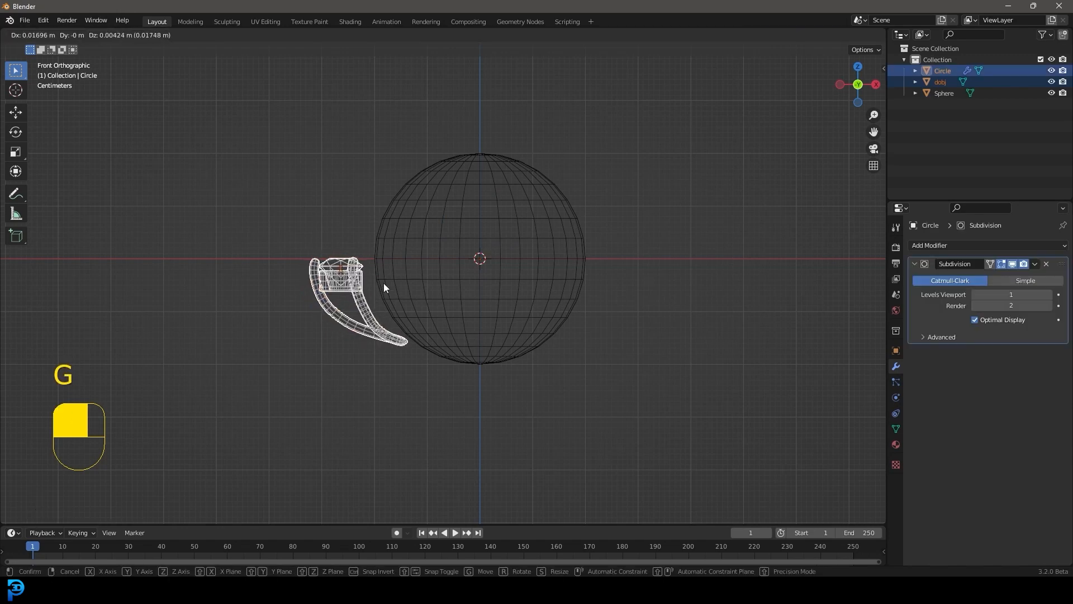
pyautogui.click(384, 283)
pyautogui.press('s')
pyautogui.click(370, 343)
# Step: Pull the setting's joined lower tip about 0.057 m along X and -0.031 m along Z, using proportional editing with a radius of about 0.1 m
pyautogui.click(395, 349)
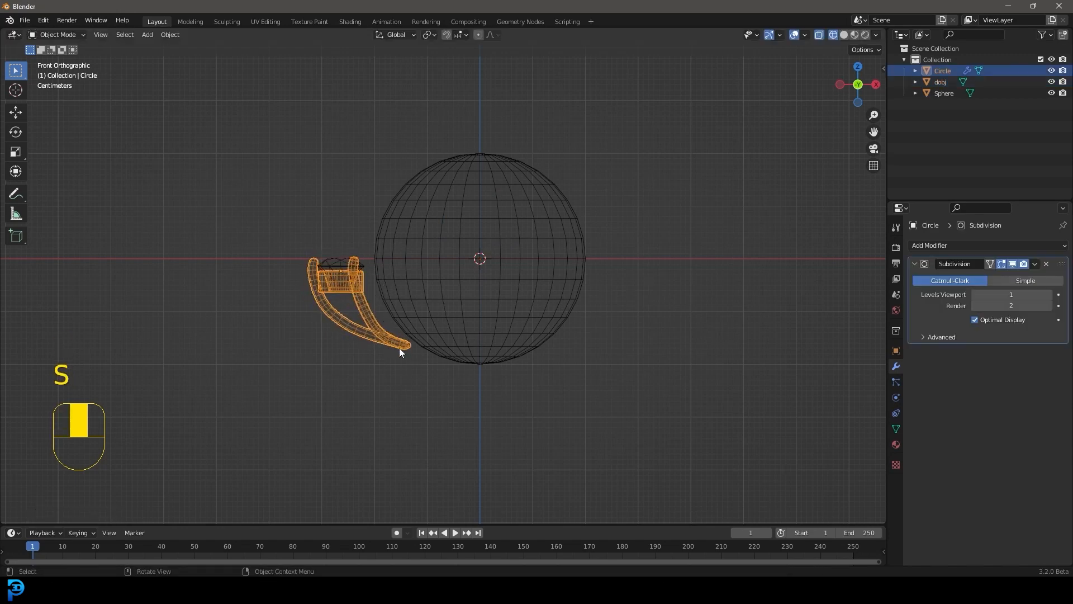
pyautogui.press('g')
pyautogui.rightClick(389, 345)
pyautogui.press('Tab')
pyautogui.scroll(3, 438, 374)
pyautogui.keyDown('shift'); pyautogui.moveTo(438, 373); pyautogui.dragTo(480, 295, button='middle'); pyautogui.keyUp('shift')
pyautogui.moveTo(525, 367); pyautogui.dragTo(401, 268)
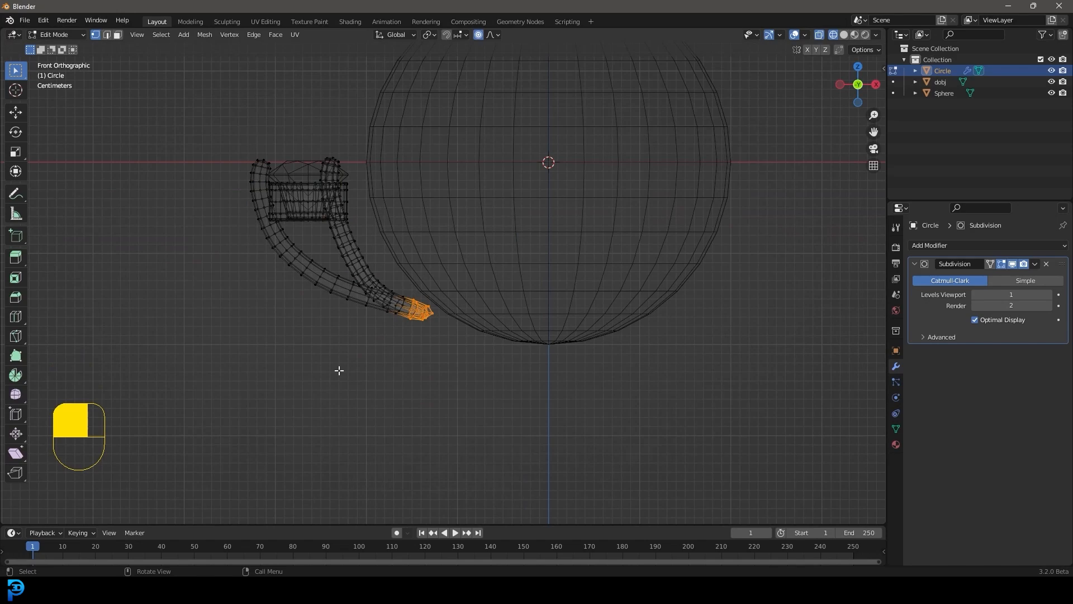
pyautogui.press('g')
pyautogui.scroll(5, 462, 409)
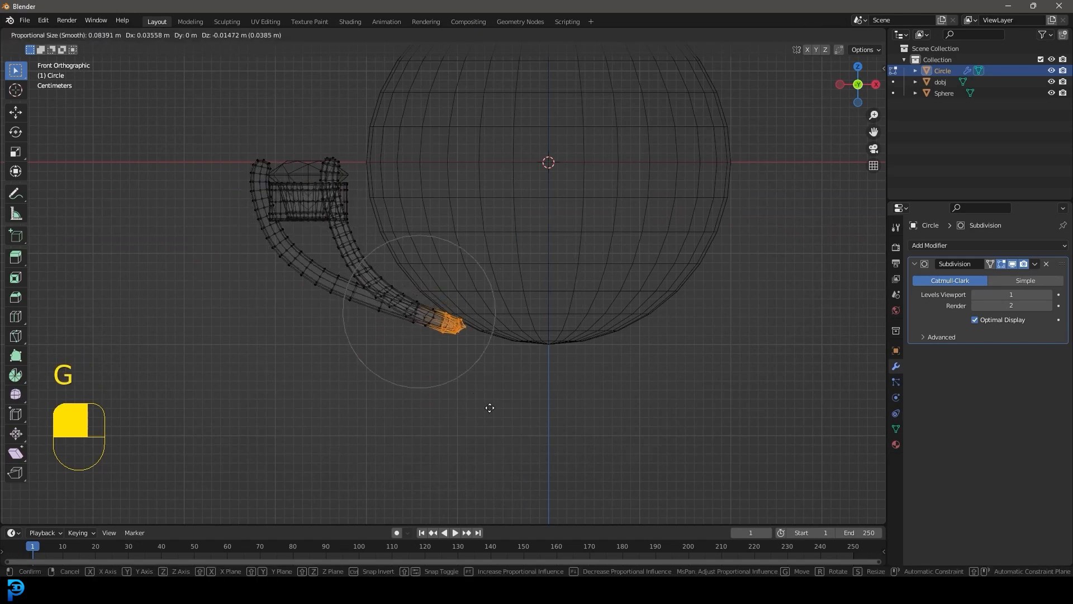
pyautogui.scroll(-3, 491, 412)
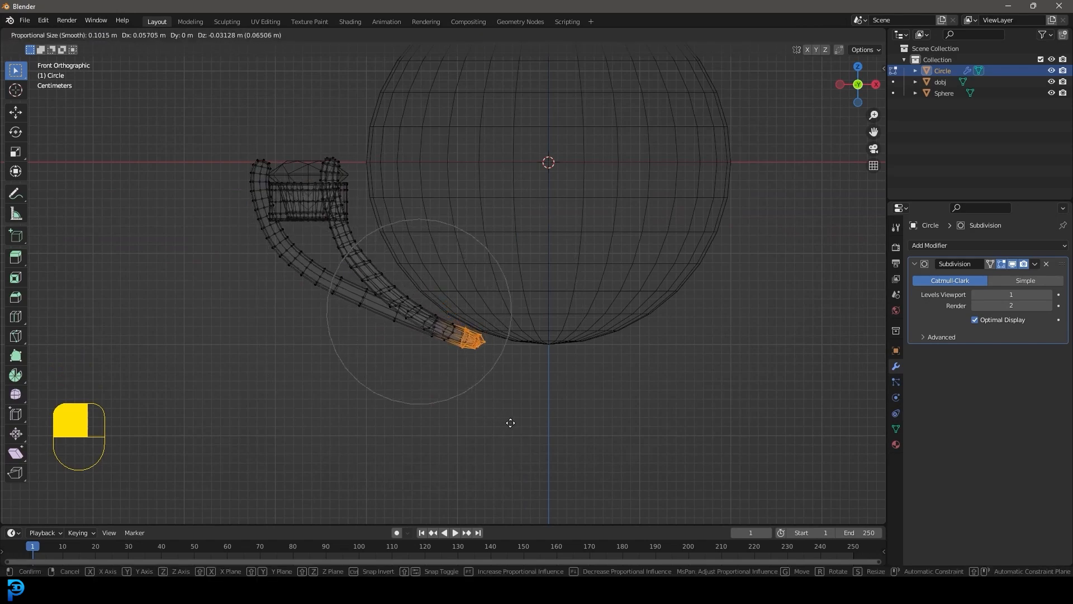
pyautogui.click(513, 423)
pyautogui.press('Tab')
# Step: Return to solid shading and apply the joined setting's object transforms, including its rotation
pyautogui.press('z')
pyautogui.moveTo(386, 275)
pyautogui.mouseDown(button='middle')
pyautogui.moveTo(424, 308)
pyautogui.moveTo(418, 300)
pyautogui.mouseUp(button='middle')
pyautogui.scroll(-3, 424, 305)
pyautogui.keyDown('shift'); pyautogui.moveTo(497, 357); pyautogui.dragTo(488, 329, button='middle'); pyautogui.keyUp('shift')
pyautogui.scroll(2, 487, 324)
pyautogui.hotkey('ctrl', 'a')
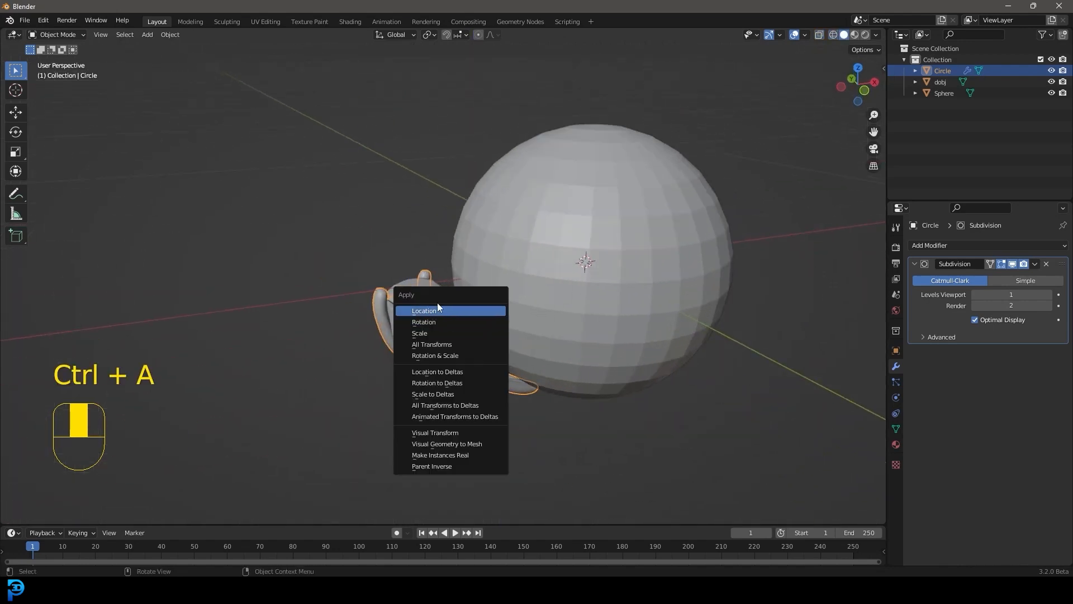
pyautogui.click(430, 320)
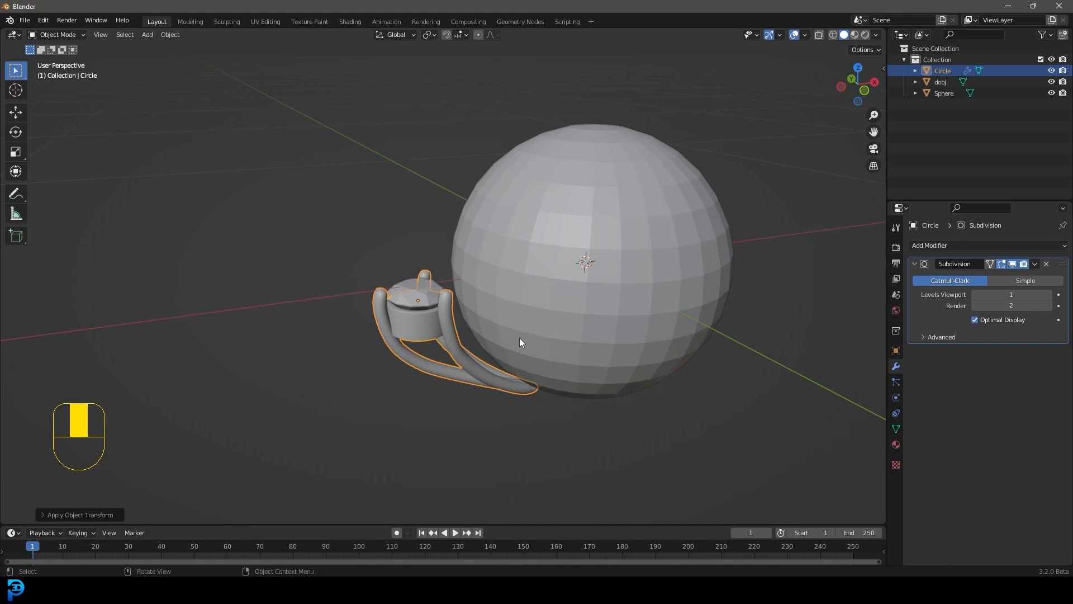
pyautogui.hotkey('ctrl', 'a')
pyautogui.click(473, 321)
# Step: Add a cube-shaped empty at the sphere's centre, working in front wireframe view
pyautogui.moveTo(498, 324)
pyautogui.mouseDown(button='middle')
pyautogui.moveTo(436, 298)
pyautogui.moveTo(461, 316)
pyautogui.moveTo(510, 167)
pyautogui.mouseUp(button='middle')
pyautogui.press('KP_1')
pyautogui.press('z')
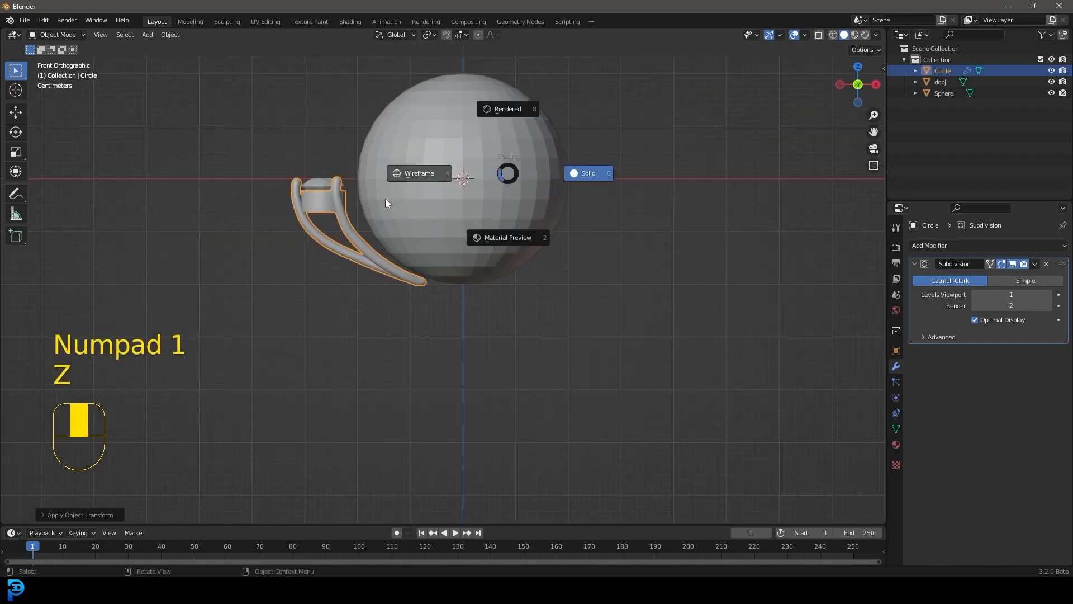
pyautogui.click(385, 199)
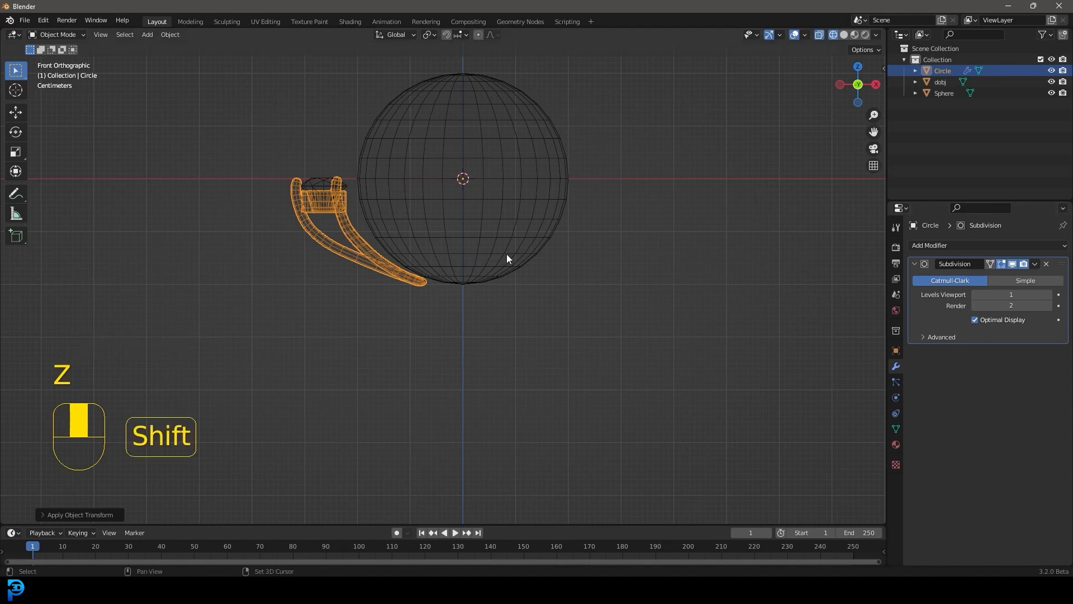
pyautogui.hotkey('shift', 'a')
pyautogui.moveTo(516, 365)
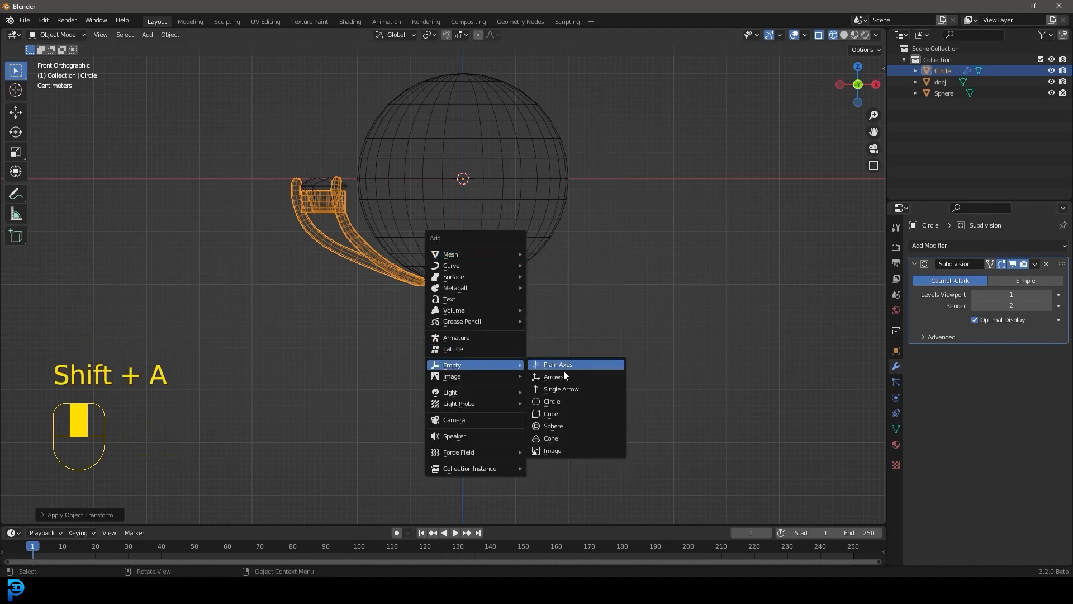
pyautogui.click(562, 415)
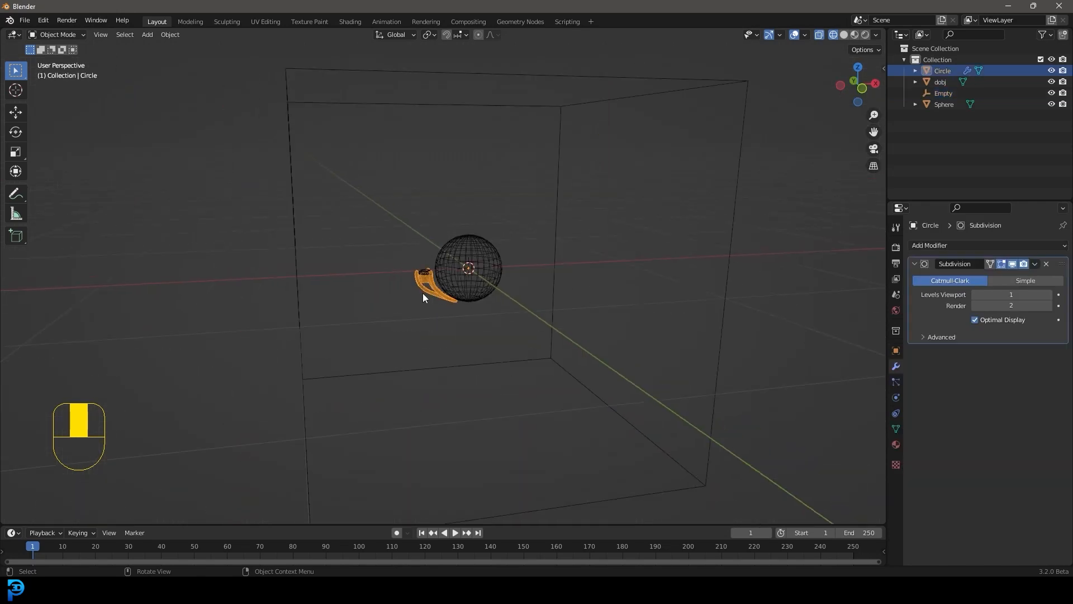
# Step: Add an Array modifier to the pronged setting and set its relative offset X factor to 0
pyautogui.click(941, 244)
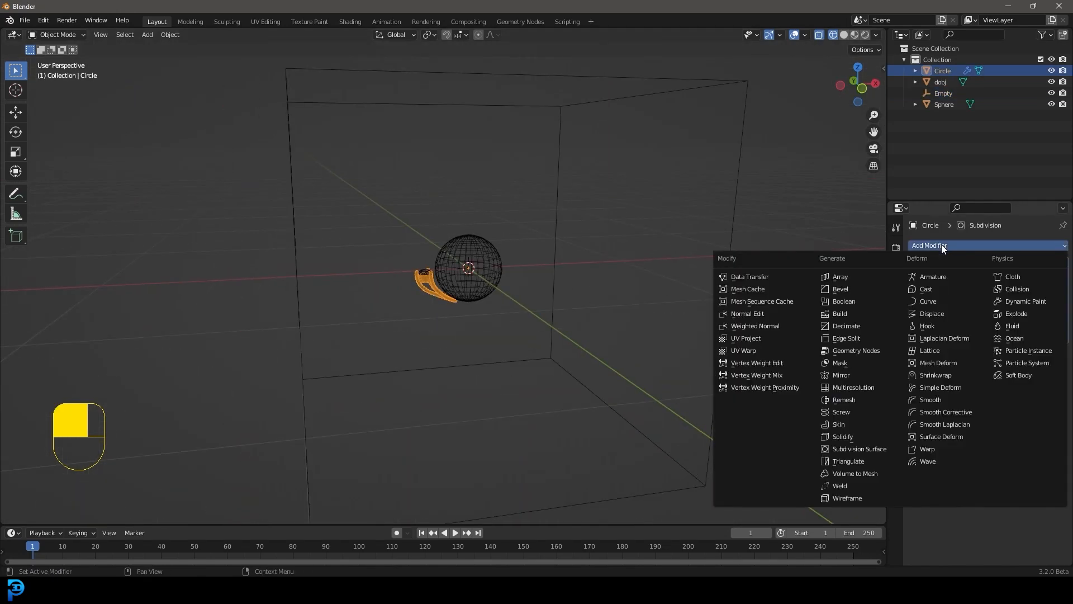
pyautogui.click(862, 275)
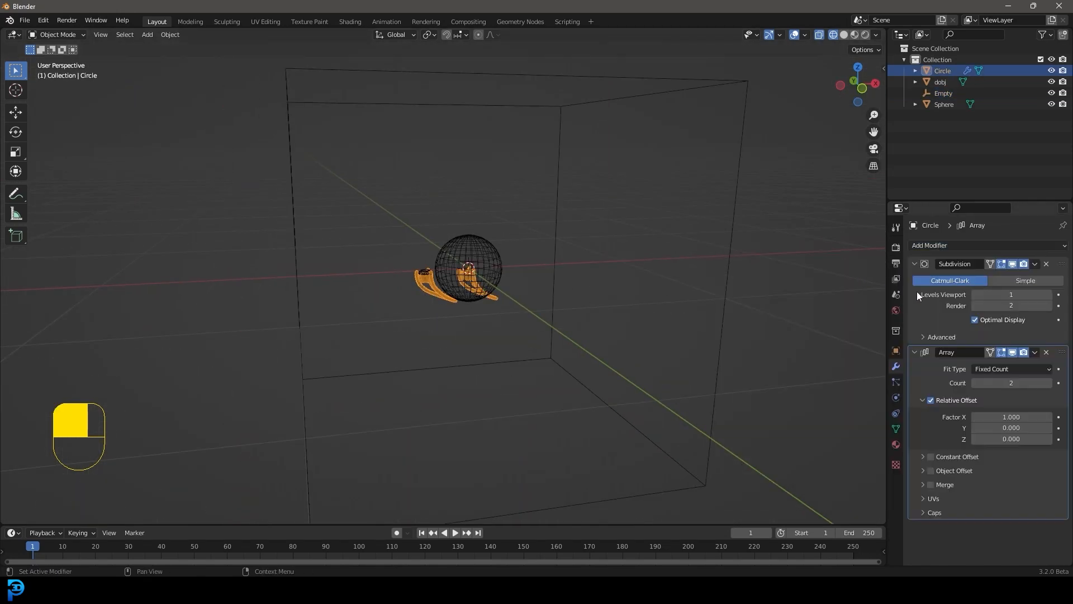
pyautogui.click(1011, 417)
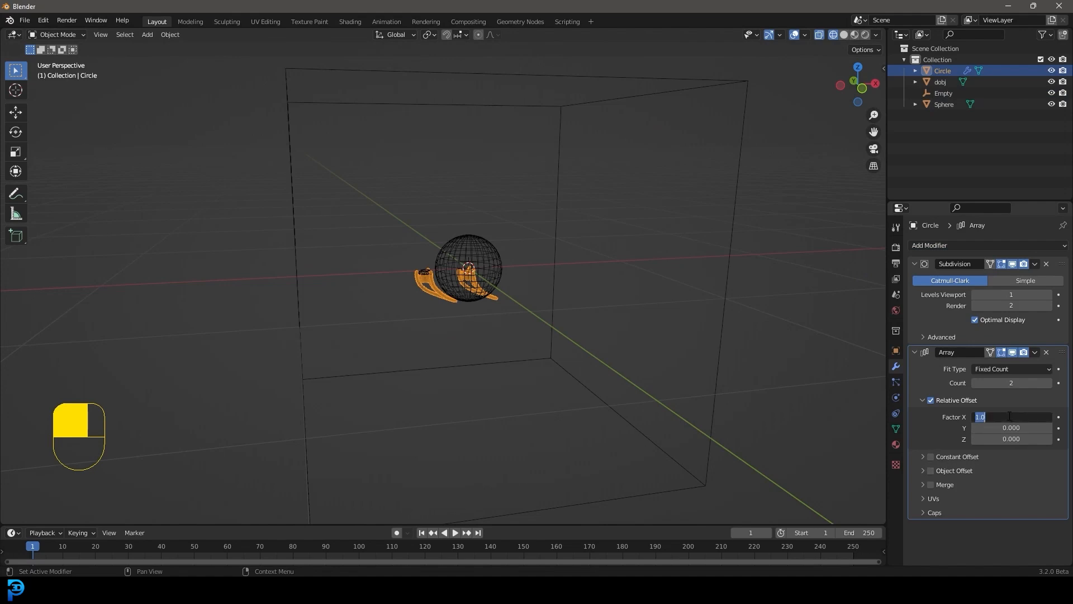
pyautogui.write('0')
pyautogui.press('Return')
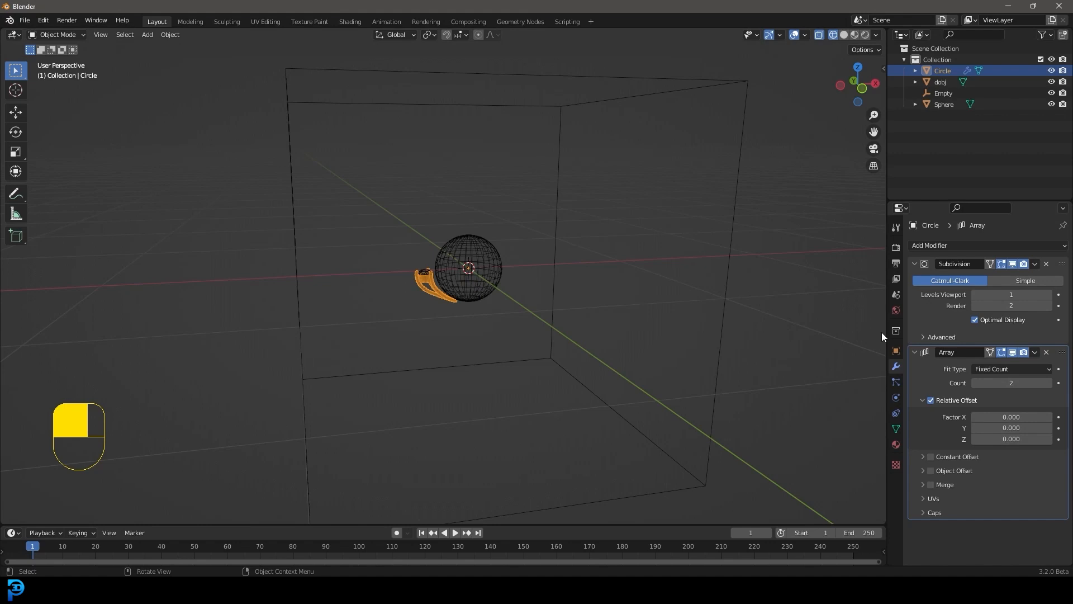
# Step: Enable Object Offset in the setting's array and assign the cube-shaped empty as the offset object
pyautogui.click(930, 470)
pyautogui.click(923, 473)
pyautogui.click(1049, 485)
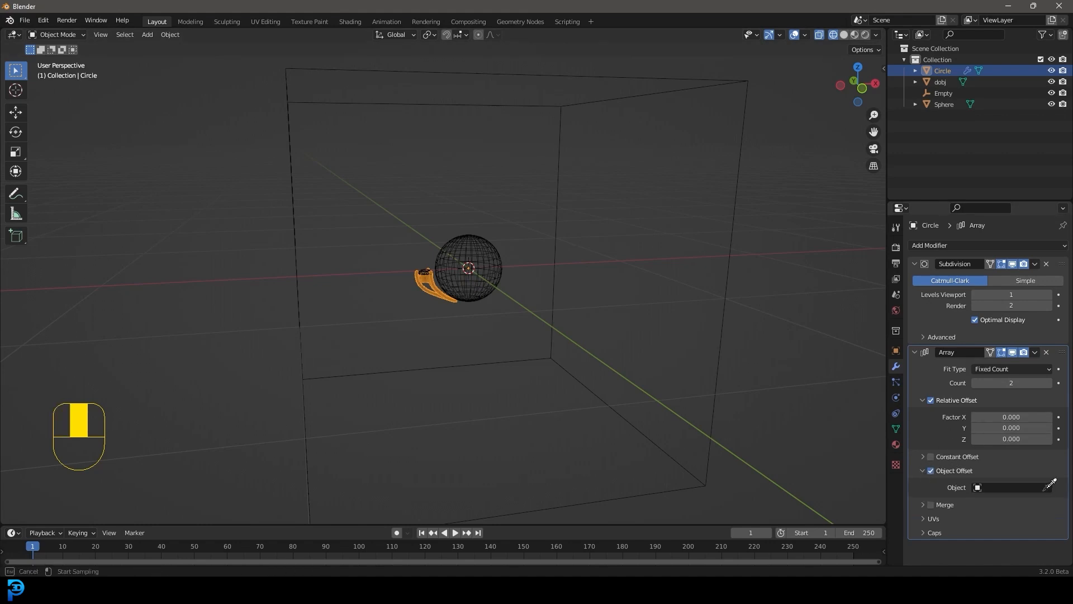
pyautogui.click(734, 214)
# Step: Rotate the empty about 27° around the global Z axis and return to solid shading
pyautogui.click(733, 220)
pyautogui.moveTo(527, 281); pyautogui.dragTo(542, 292, button='middle')
pyautogui.scroll(2, 542, 292)
pyautogui.press('r')
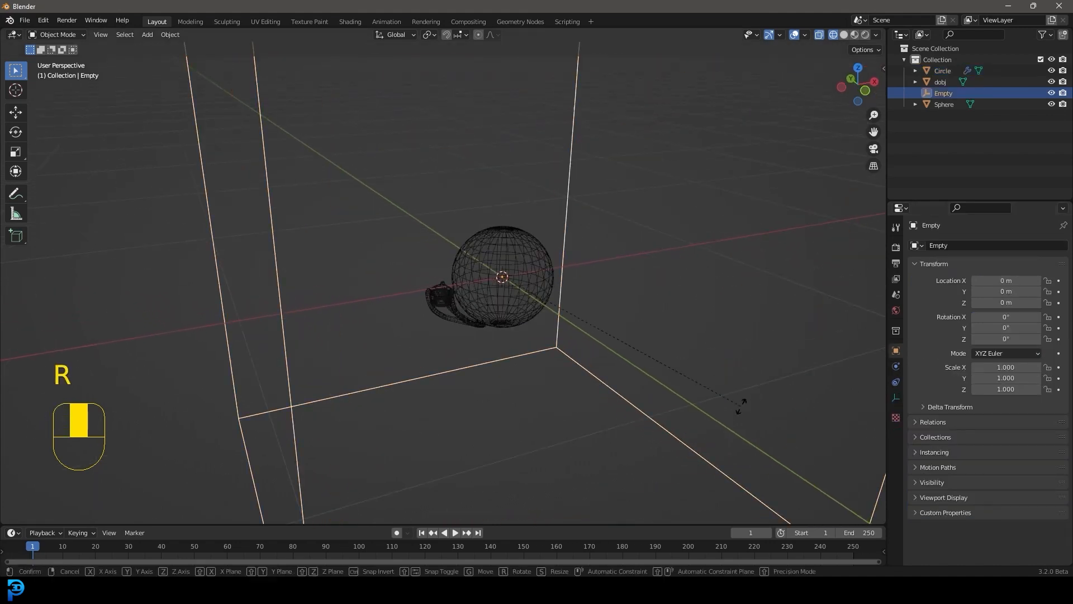
pyautogui.press('z')
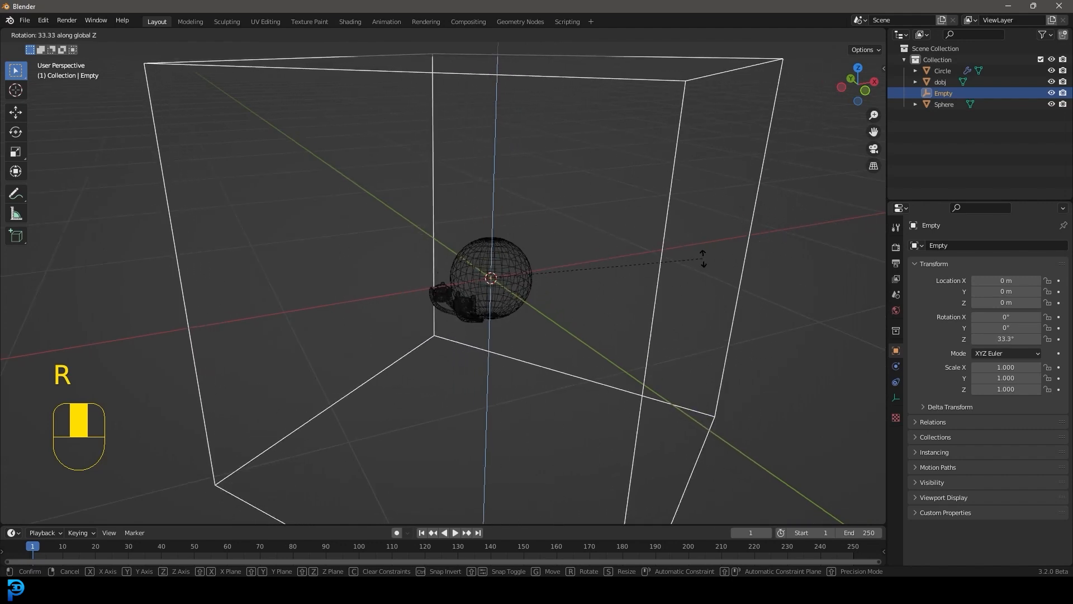
pyautogui.click(701, 279)
pyautogui.moveTo(485, 283); pyautogui.dragTo(443, 247, button='middle')
pyautogui.scroll(2, 444, 247)
pyautogui.press('z')
pyautogui.moveTo(530, 254)
pyautogui.mouseDown(button='middle')
pyautogui.moveTo(536, 274)
pyautogui.moveTo(695, 250)
pyautogui.mouseUp(button='middle')
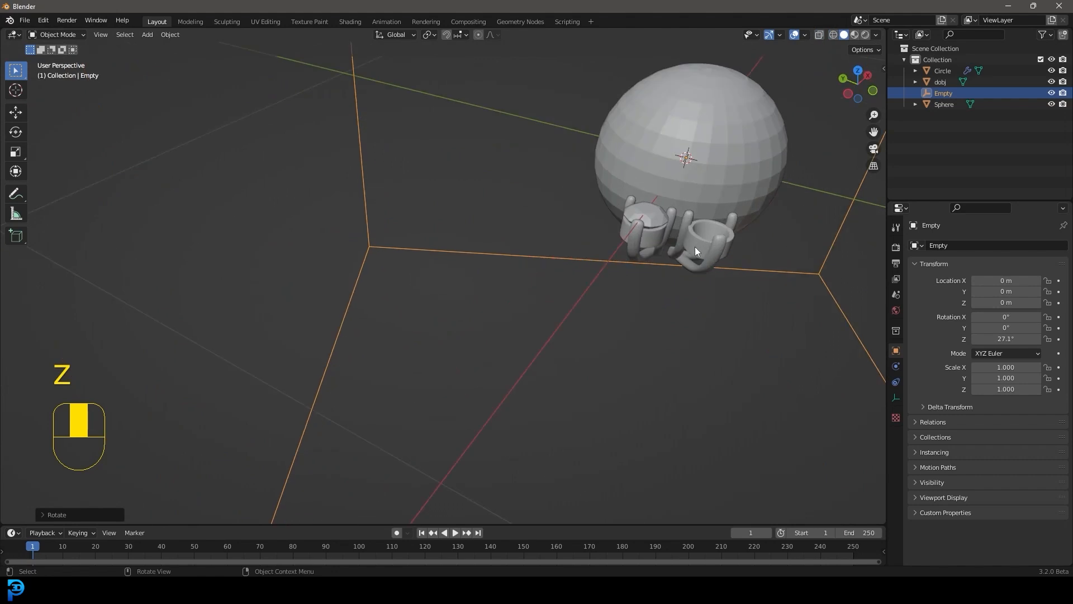
# Step: Apply the arrayed setting's object transforms again
pyautogui.click(712, 215)
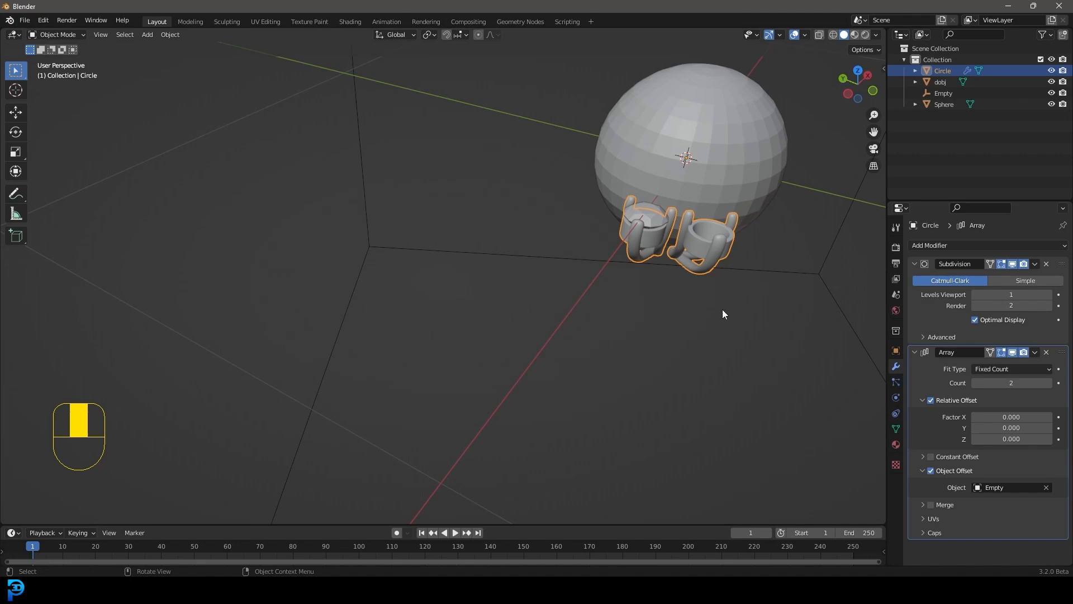
pyautogui.scroll(-5, 723, 310)
pyautogui.moveTo(556, 274); pyautogui.dragTo(570, 256, button='middle')
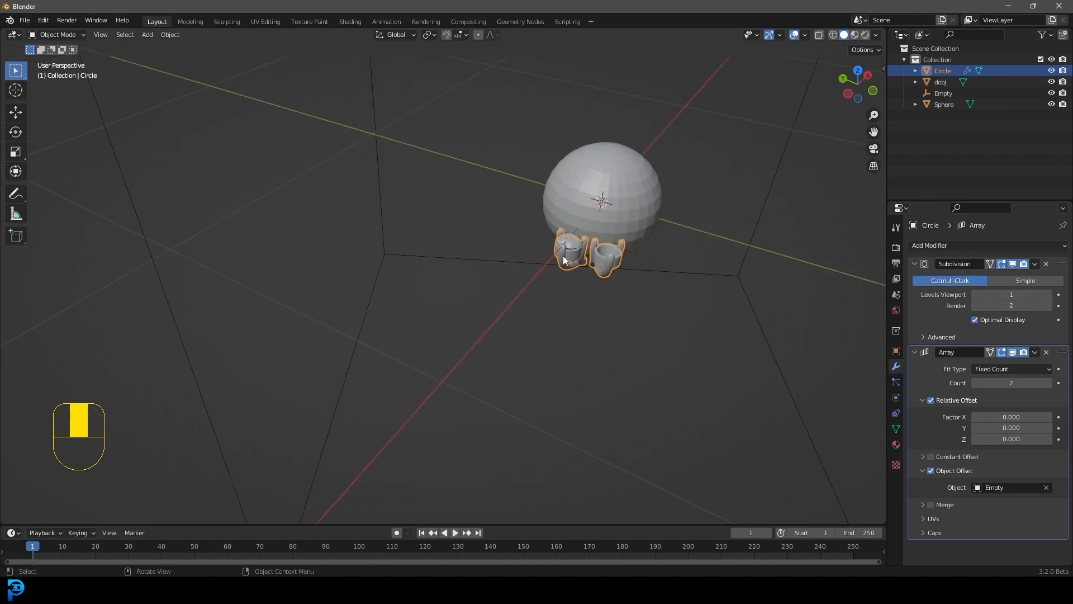
pyautogui.hotkey('ctrl', 'a')
pyautogui.click(555, 252)
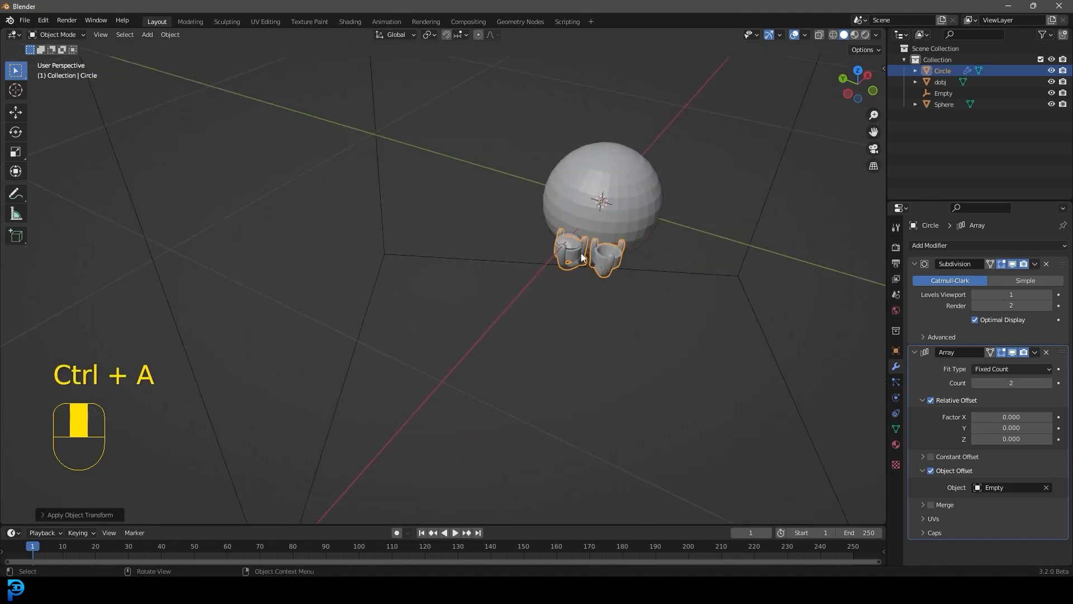
pyautogui.hotkey('ctrl', 'a')
pyautogui.click(549, 249)
pyautogui.moveTo(731, 257); pyautogui.dragTo(655, 278, button='middle')
pyautogui.scroll(-3, 655, 278)
pyautogui.scroll(1, 654, 279)
pyautogui.click(676, 319)
pyautogui.scroll(-3, 635, 340)
pyautogui.moveTo(635, 340); pyautogui.dragTo(493, 201, button='middle')
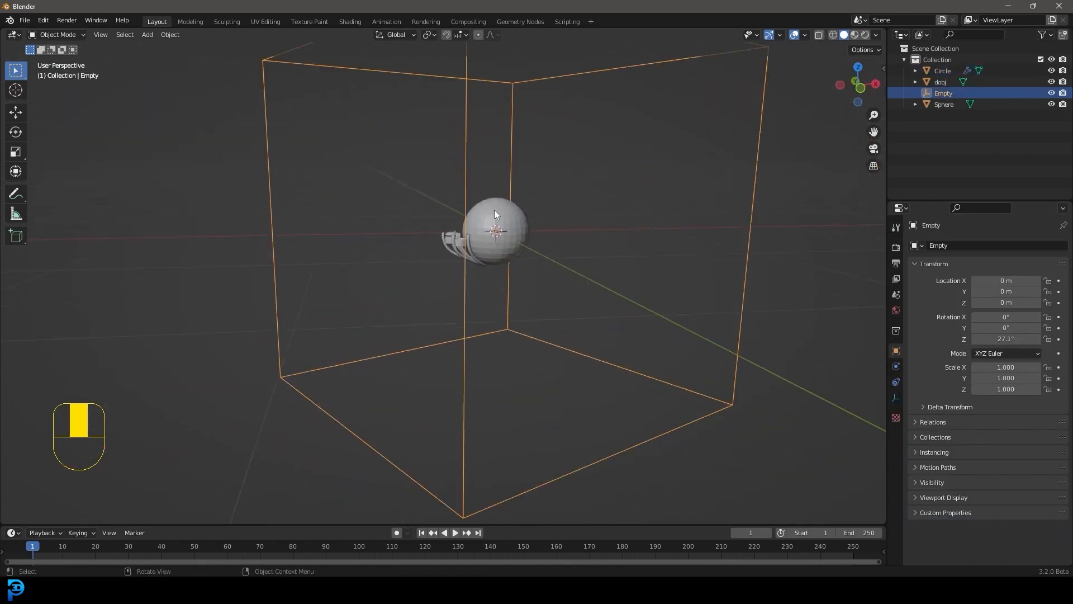
pyautogui.scroll(5, 488, 238)
pyautogui.click(479, 206)
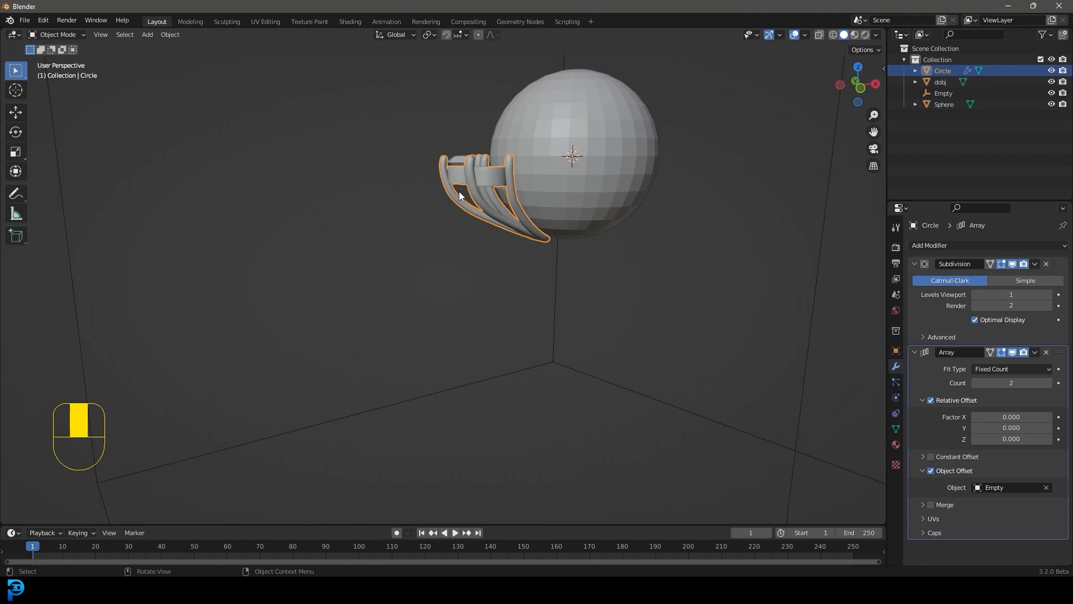
pyautogui.scroll(-4, 459, 194)
pyautogui.moveTo(459, 195); pyautogui.dragTo(683, 270, button='middle')
pyautogui.click(827, 226)
pyautogui.scroll(-2, 699, 274)
pyautogui.press('g')
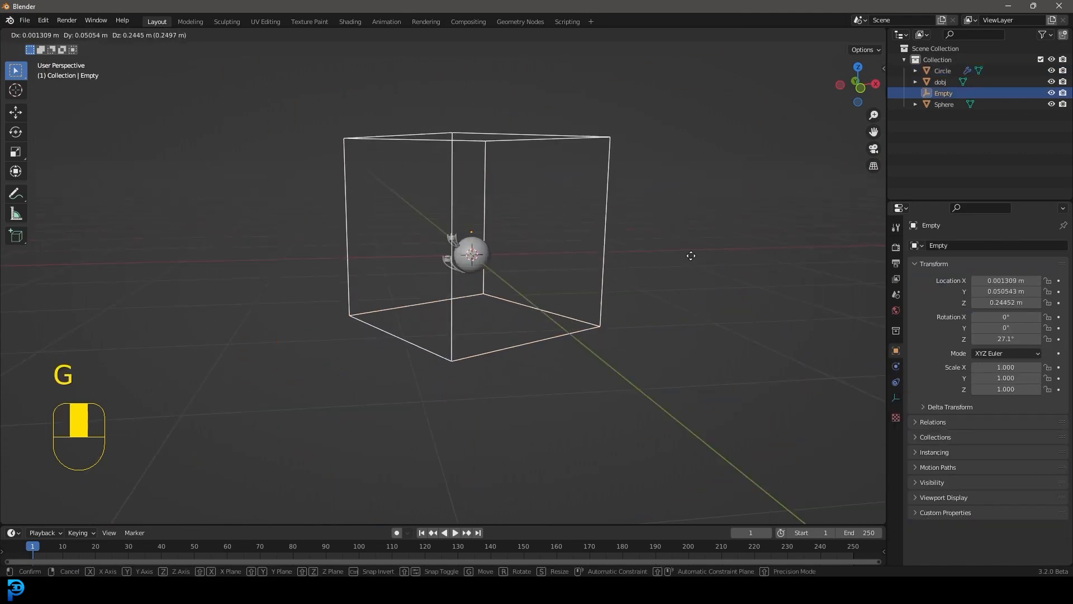
pyautogui.rightClick(699, 249)
pyautogui.scroll(5, 441, 268)
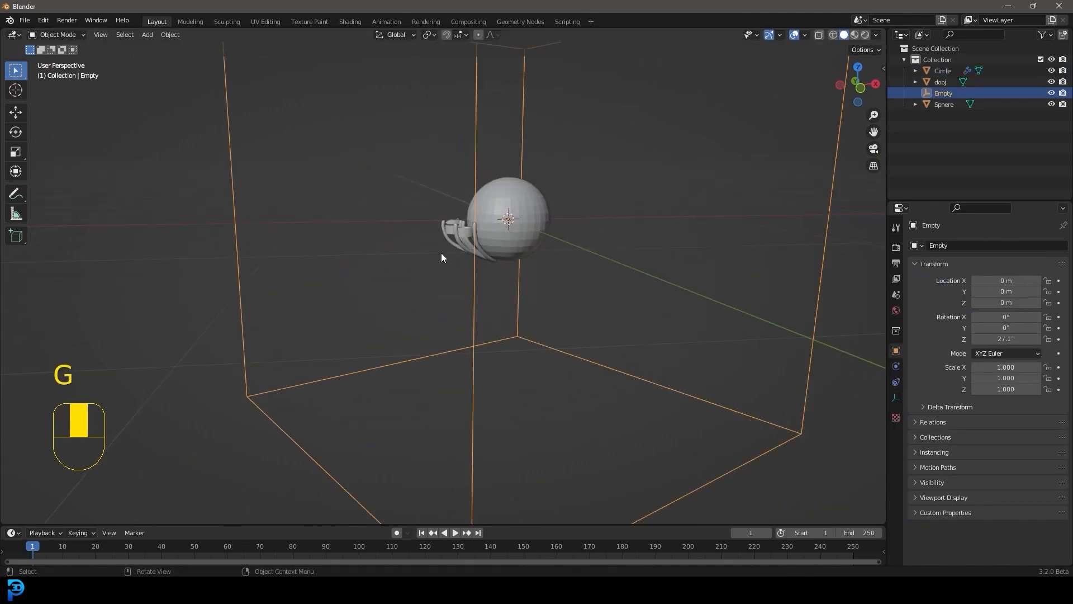
# Step: Set the count of the setting's Array modifier to 16
pyautogui.click(434, 251)
pyautogui.moveTo(432, 243); pyautogui.dragTo(541, 249, button='middle')
pyautogui.scroll(4, 541, 249)
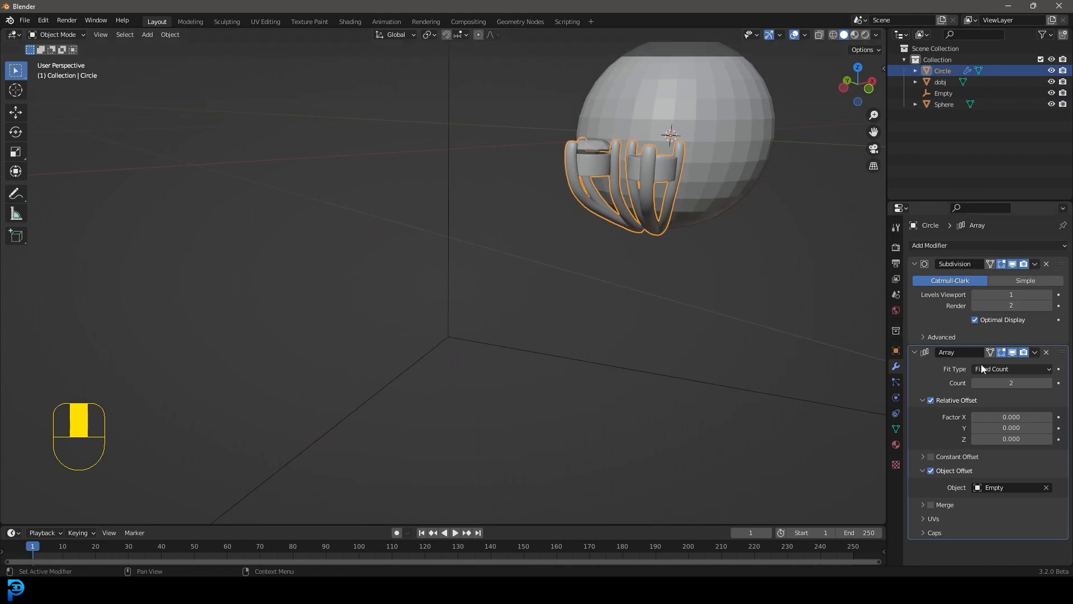
pyautogui.click(1024, 384)
pyautogui.write('16')
pyautogui.press('Return')
# Step: Adjust the empty's Z rotation value so the 16 setting copies are evenly spaced in a full ring around the sphere
pyautogui.scroll(-5, 549, 246)
pyautogui.moveTo(615, 162); pyautogui.dragTo(543, 261, button='middle')
pyautogui.click(534, 179)
pyautogui.moveTo(534, 179); pyautogui.dragTo(582, 213, button='middle')
pyautogui.press('s')
pyautogui.rightClick(708, 266)
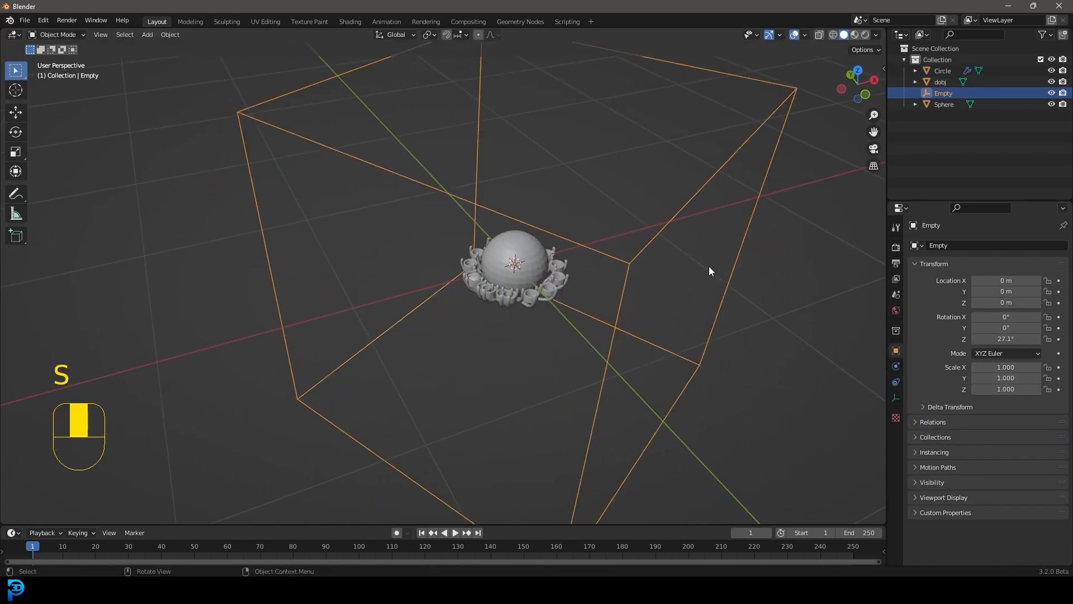
pyautogui.press('n')
pyautogui.click(880, 66)
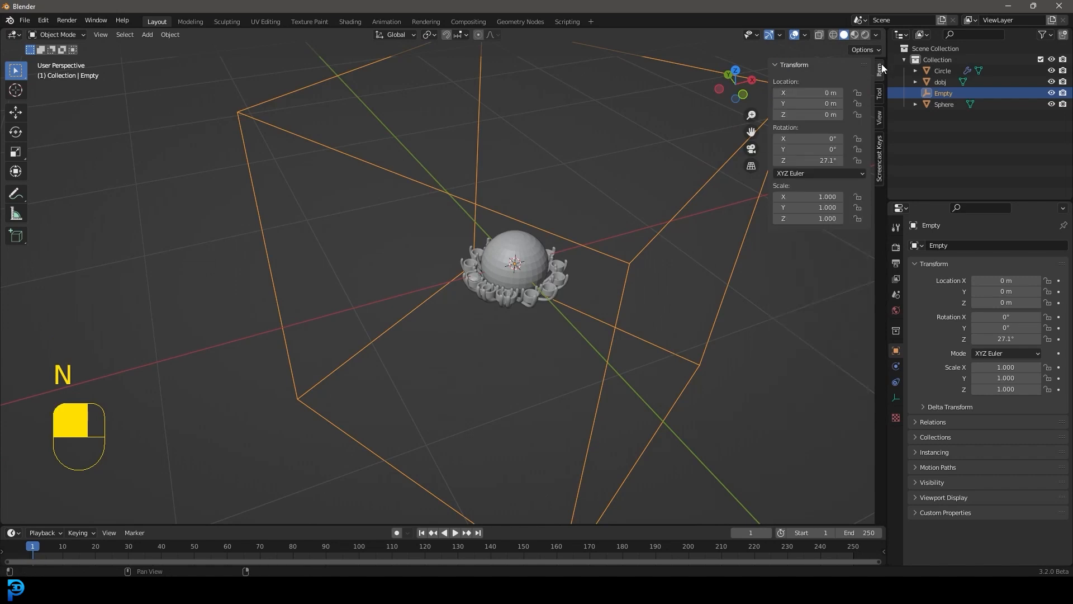
pyautogui.click(800, 161)
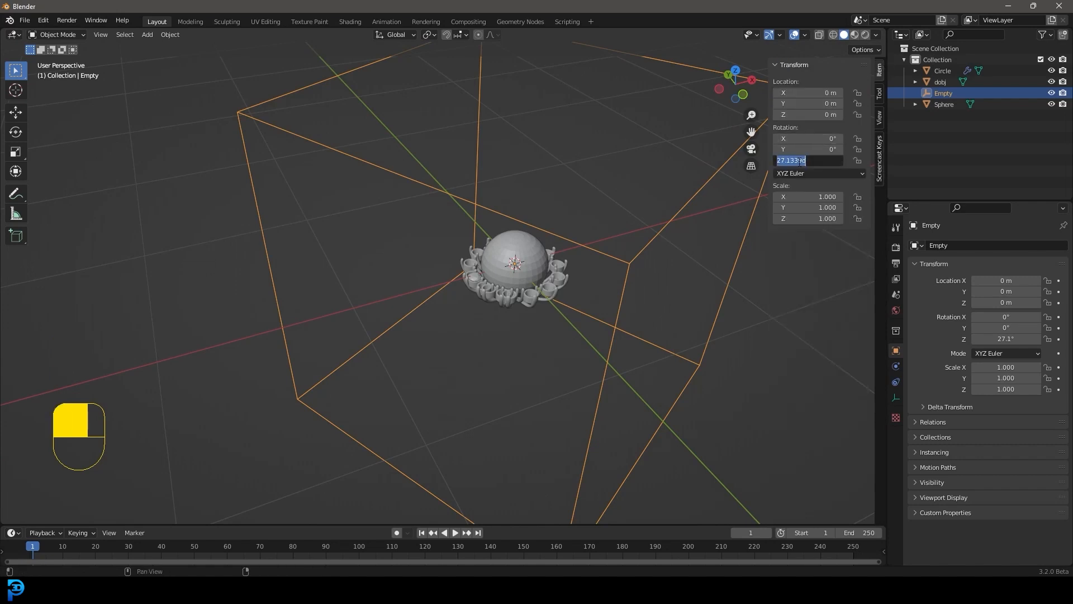
pyautogui.write('22')
pyautogui.press('Return')
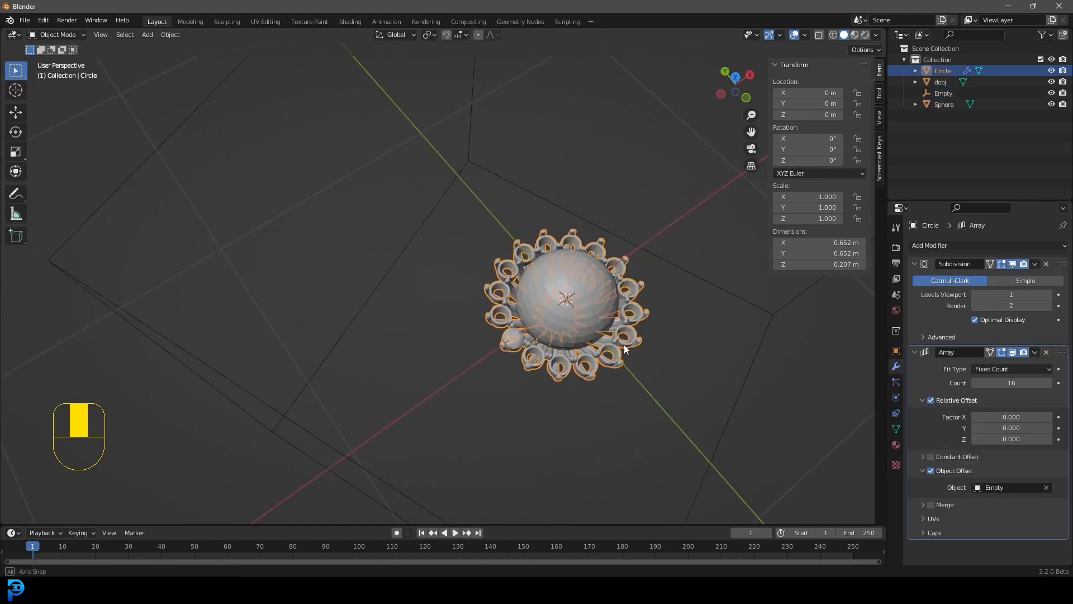
# Step: Lower the setting's array count to 15 to check the ring for a gap, and restore it to 16
pyautogui.scroll(3, 627, 344)
pyautogui.keyDown('shift'); pyautogui.moveTo(628, 345); pyautogui.dragTo(445, 368, button='middle'); pyautogui.keyUp('shift')
pyautogui.press('g')
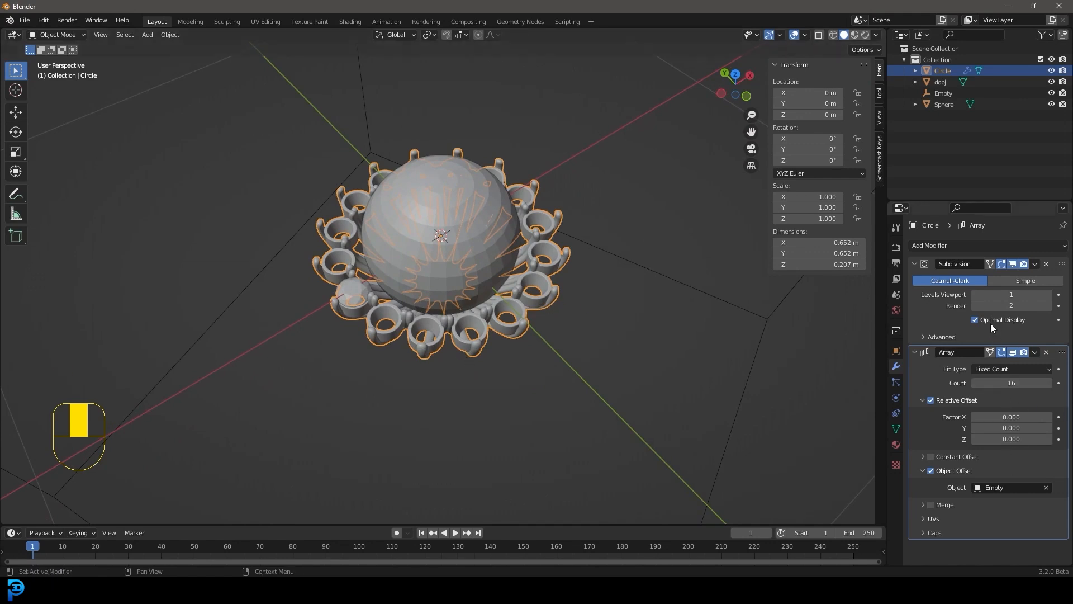
pyautogui.click(975, 382)
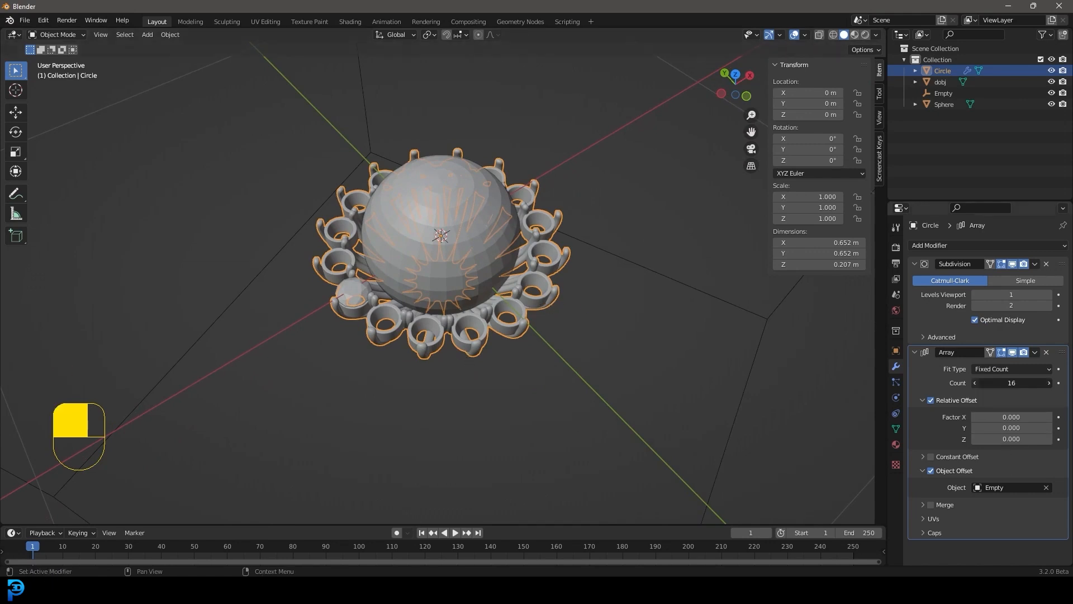
pyautogui.moveTo(428, 373); pyautogui.dragTo(482, 387, button='middle')
pyautogui.scroll(3, 483, 386)
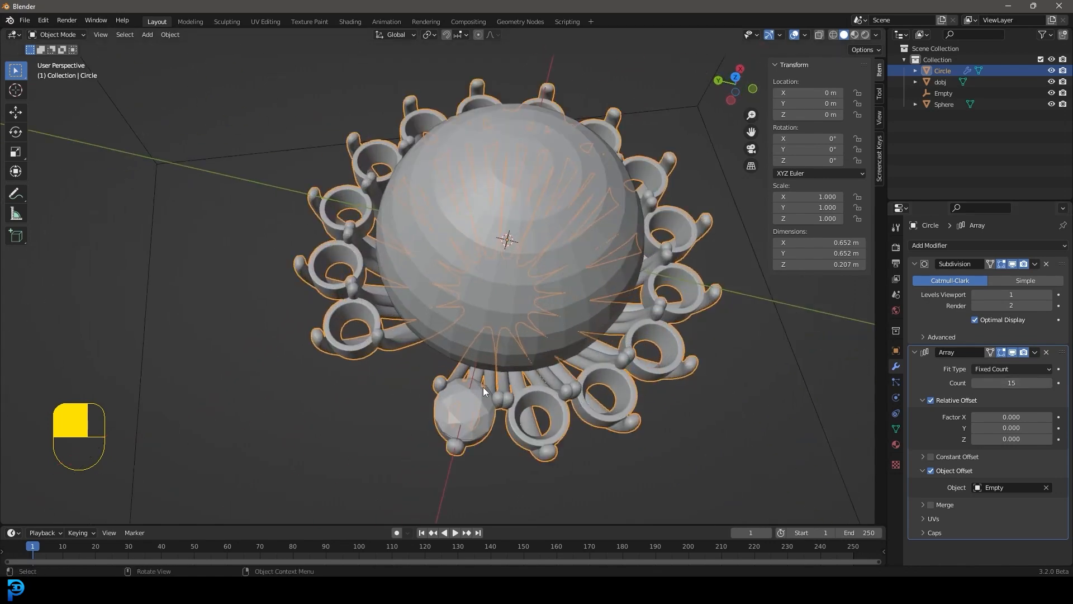
pyautogui.click(1047, 382)
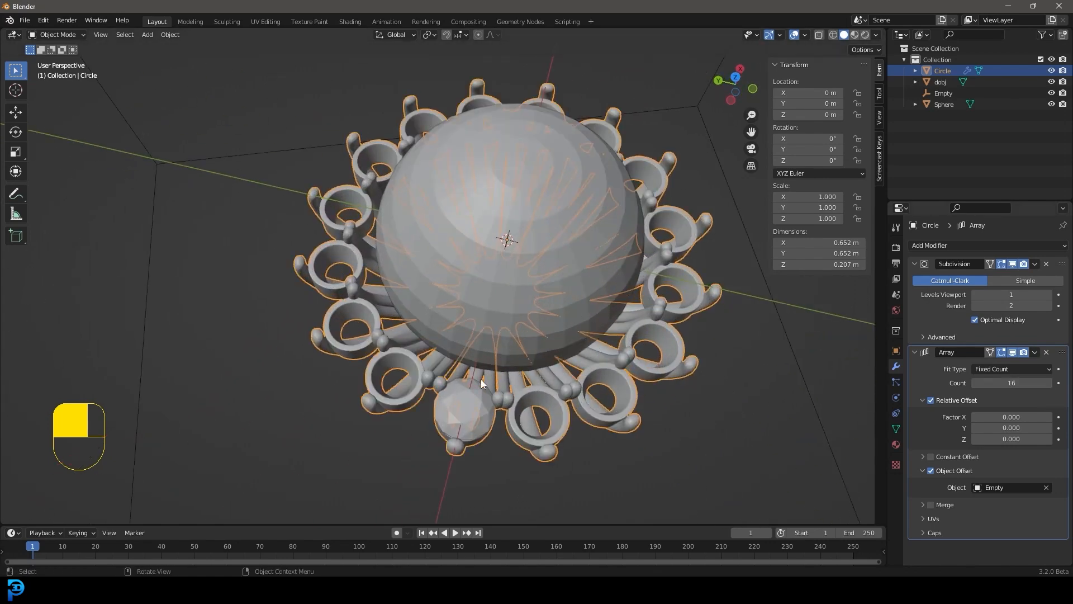
pyautogui.hotkey('alt', 'a')
pyautogui.moveTo(481, 379); pyautogui.dragTo(474, 369, button='middle')
pyautogui.scroll(-3, 474, 369)
pyautogui.scroll(3, 473, 369)
# Step: Apply the diamond's location transform
pyautogui.click(391, 313)
pyautogui.scroll(-8, 412, 324)
pyautogui.scroll(-2, 442, 335)
pyautogui.scroll(4, 467, 332)
pyautogui.hotkey('ctrl', 'a')
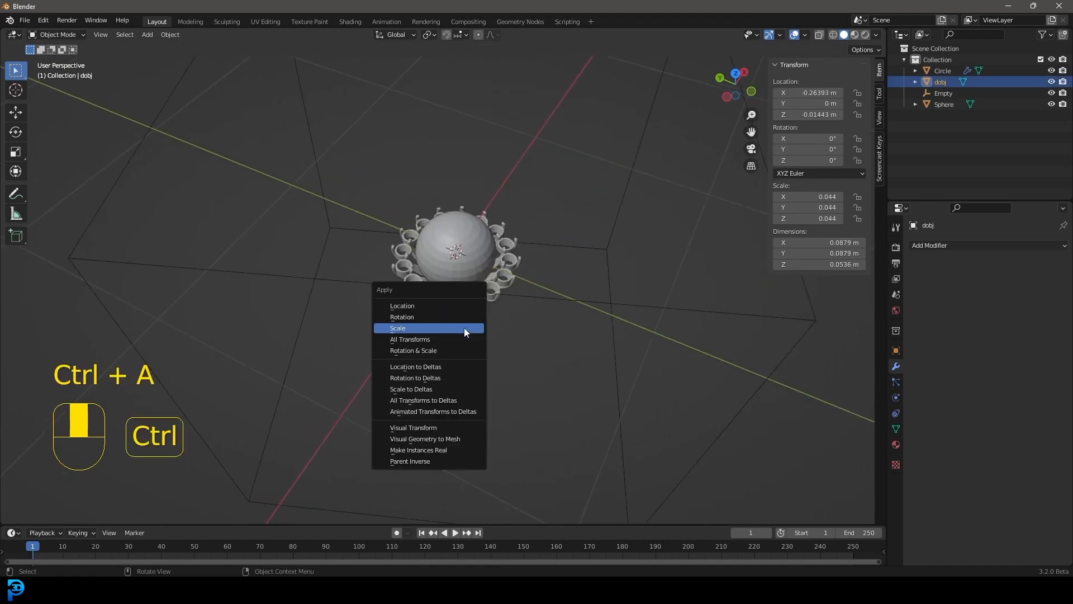
pyautogui.click(421, 306)
pyautogui.scroll(2, 447, 191)
pyautogui.scroll(-2, 487, 310)
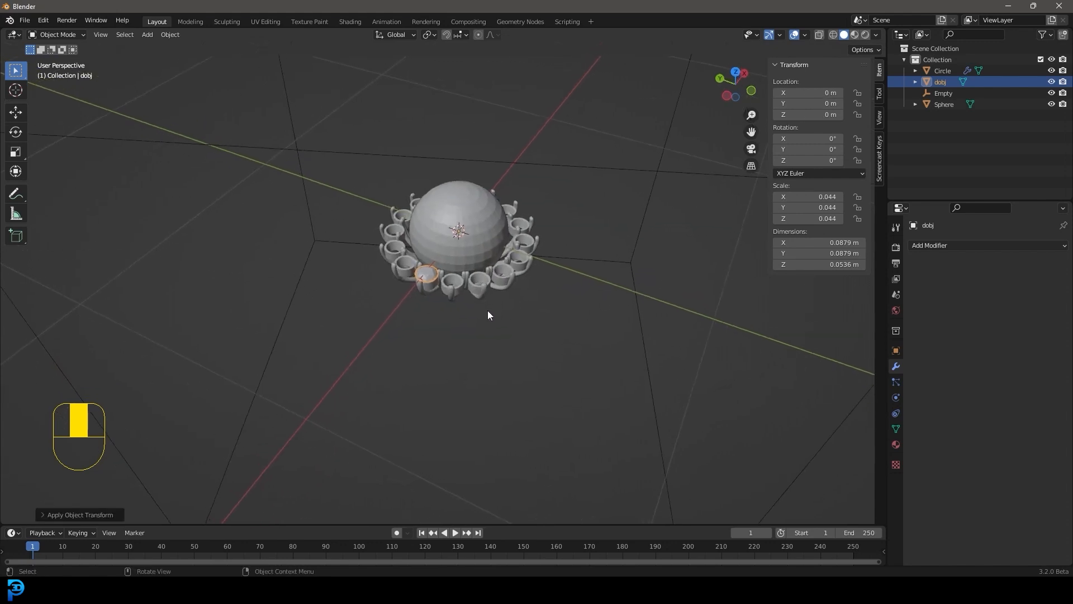
pyautogui.scroll(5, 391, 260)
pyautogui.press('g')
pyautogui.rightClick(413, 261)
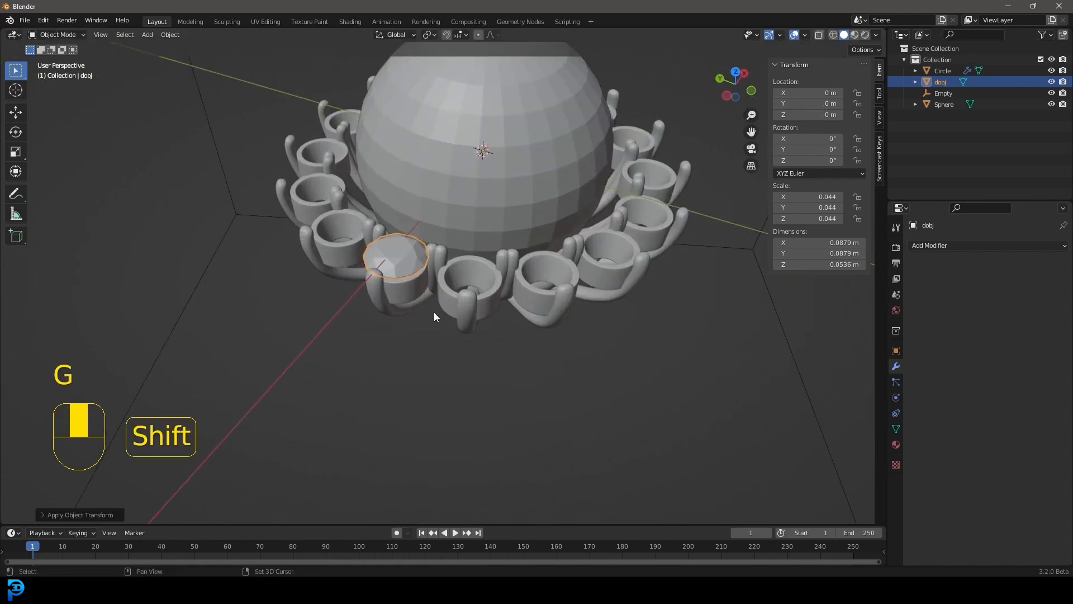
# Step: Copy the setting's modifiers to the diamond and remove the diamond's copied Subdivision modifier
pyautogui.keyDown('shift'); pyautogui.click(408, 311); pyautogui.keyUp('shift')
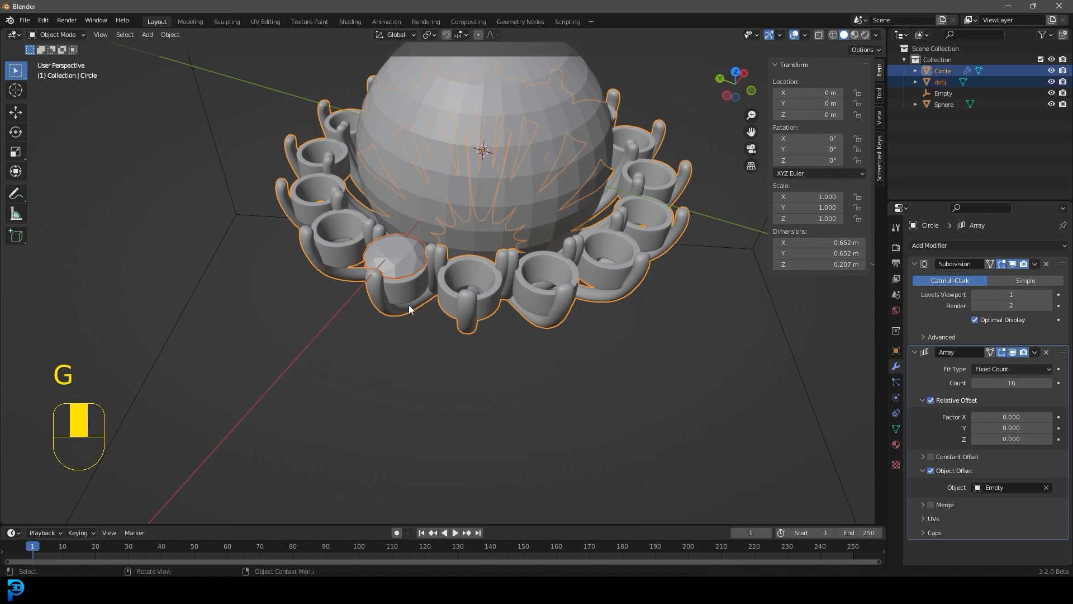
pyautogui.hotkey('ctrl', 'l')
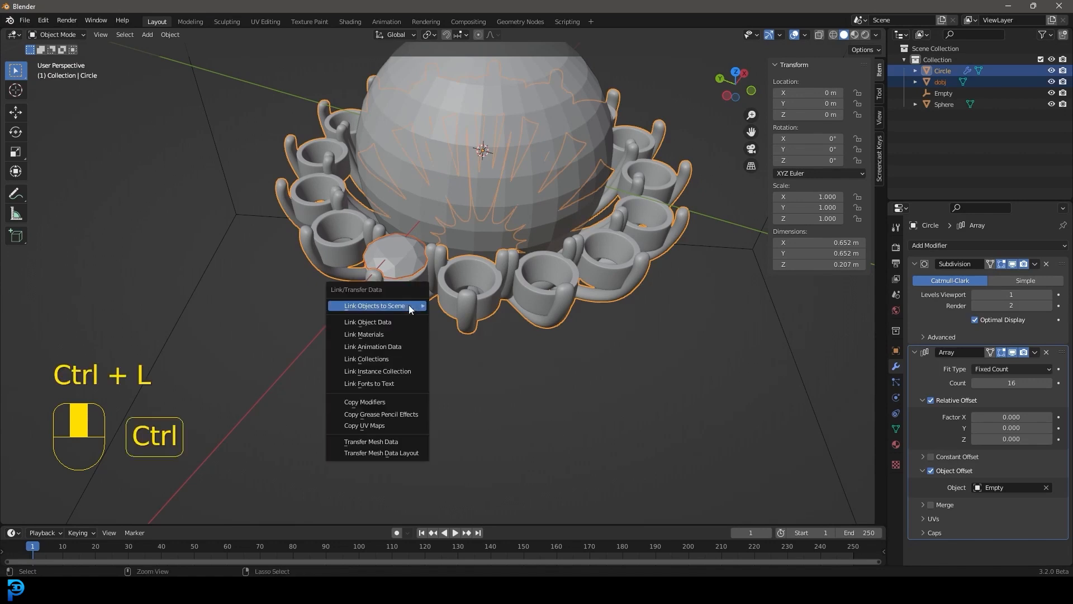
pyautogui.click(386, 402)
pyautogui.click(413, 266)
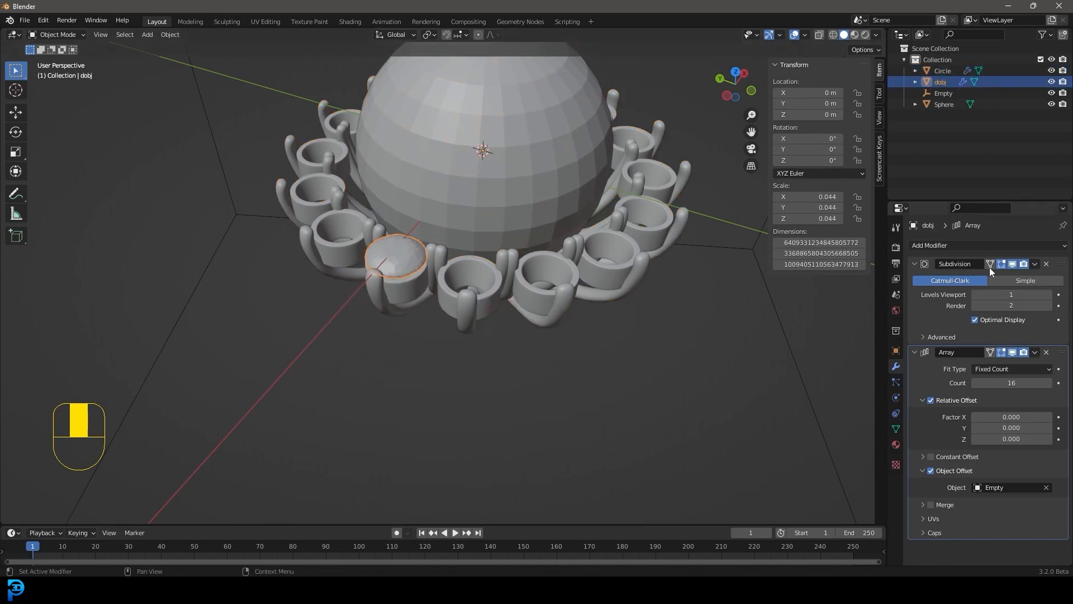
pyautogui.click(1046, 264)
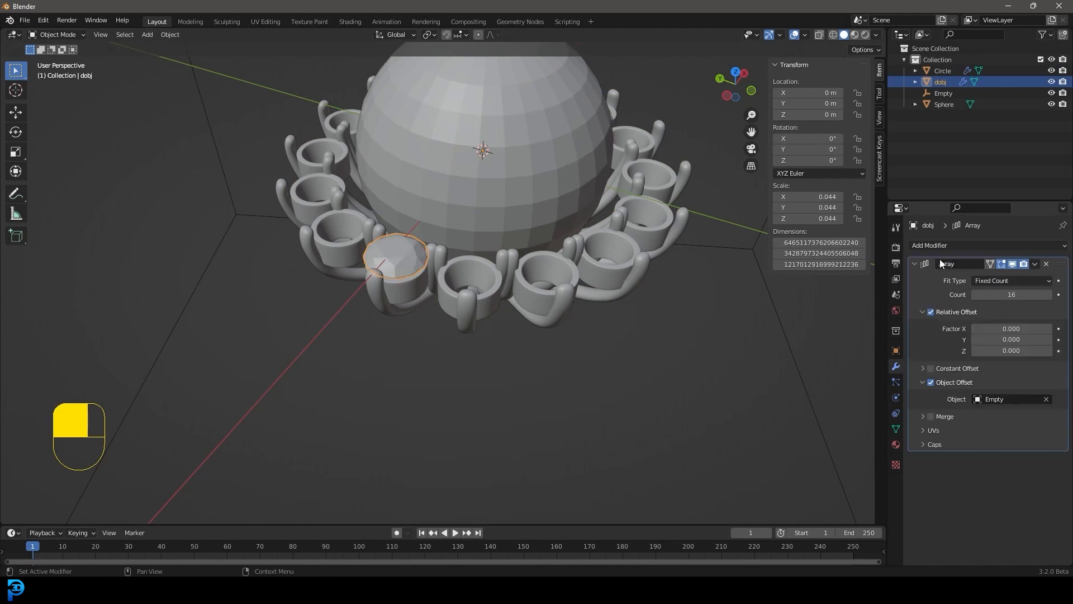
pyautogui.scroll(-3, 414, 264)
pyautogui.scroll(3, 404, 262)
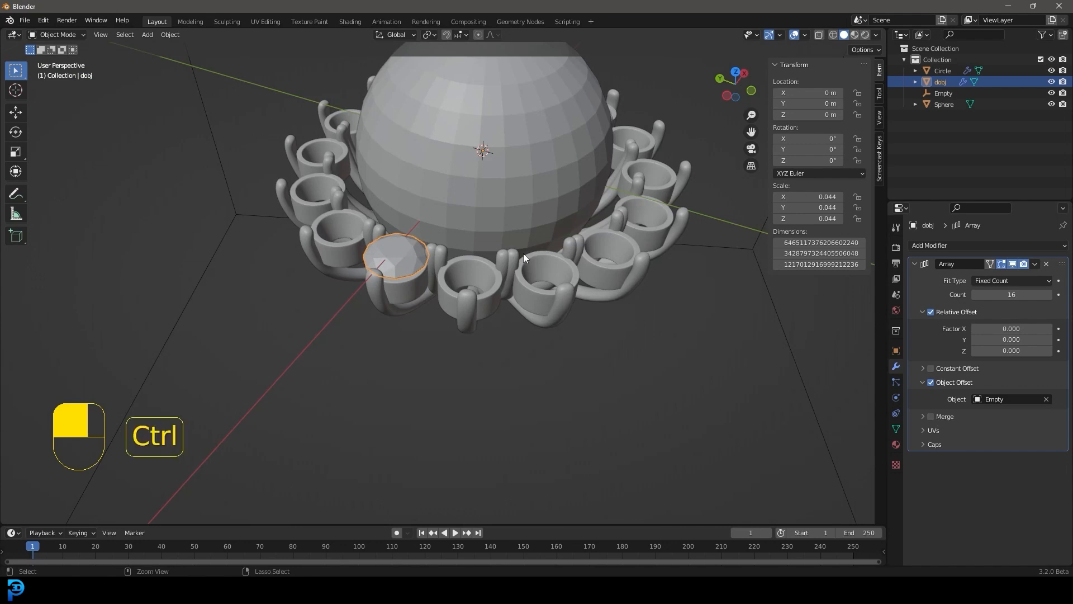
# Step: Apply the diamond's scale and deselect everything
pyautogui.hotkey('ctrl', 'a')
pyautogui.click(479, 276)
pyautogui.moveTo(457, 251); pyautogui.dragTo(480, 215, button='middle')
pyautogui.hotkey('alt', 'a')
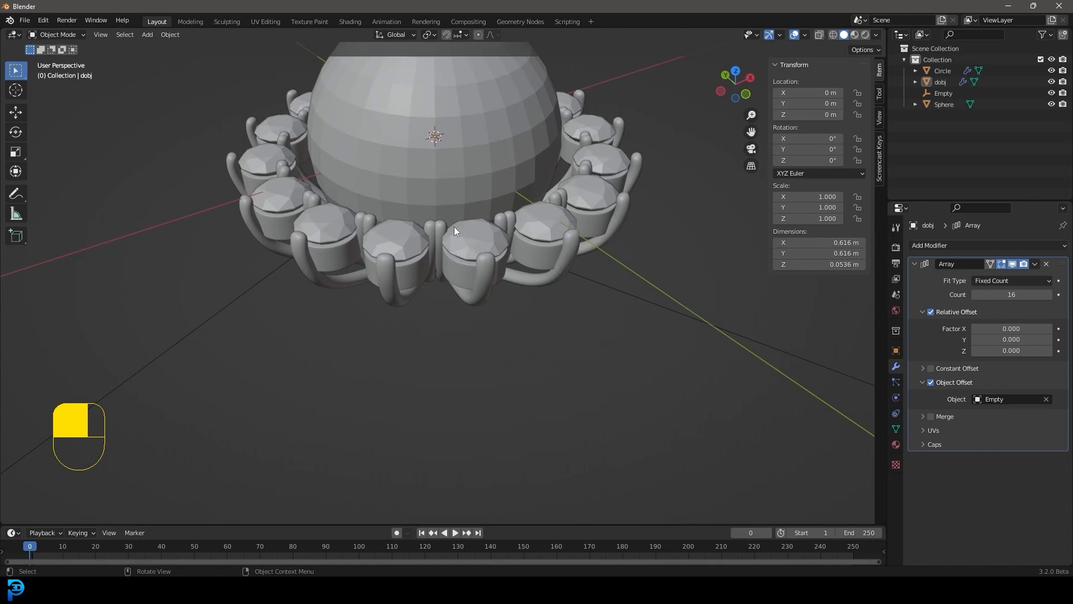
# Step: Shade the central sphere smooth
pyautogui.click(465, 152)
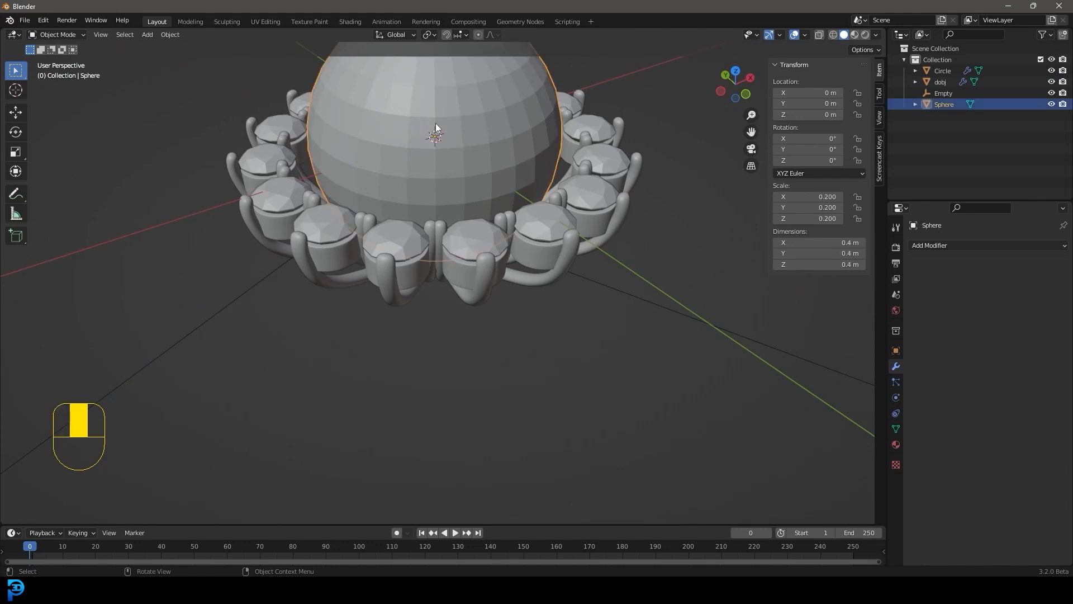
pyautogui.moveTo(442, 151); pyautogui.dragTo(424, 156, button='right')
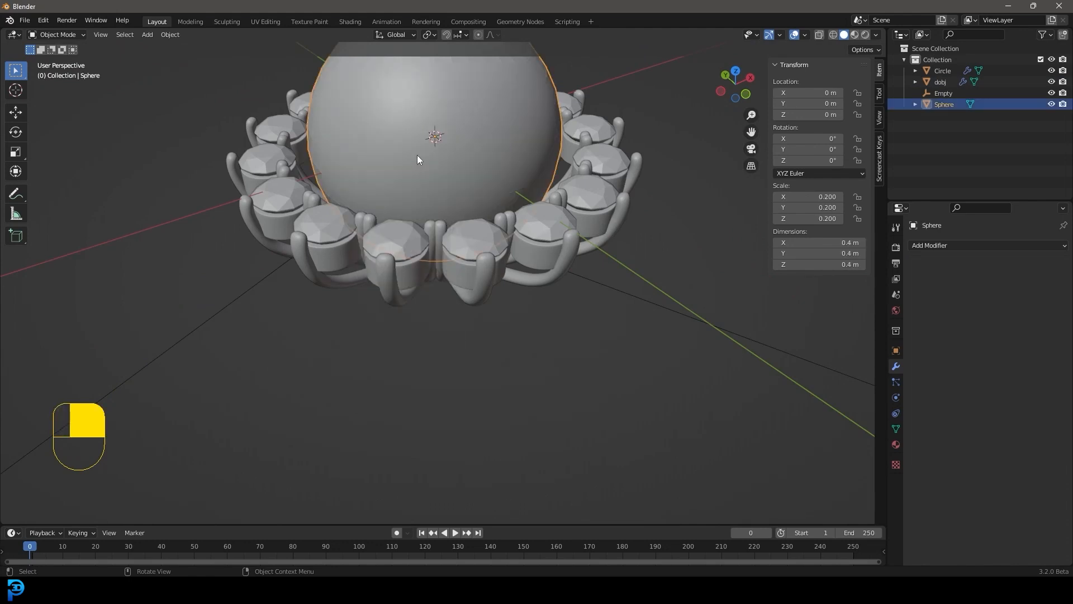
pyautogui.click(478, 262)
pyautogui.rightClick(421, 238)
pyautogui.click(420, 231)
pyautogui.hotkey('alt', 'a')
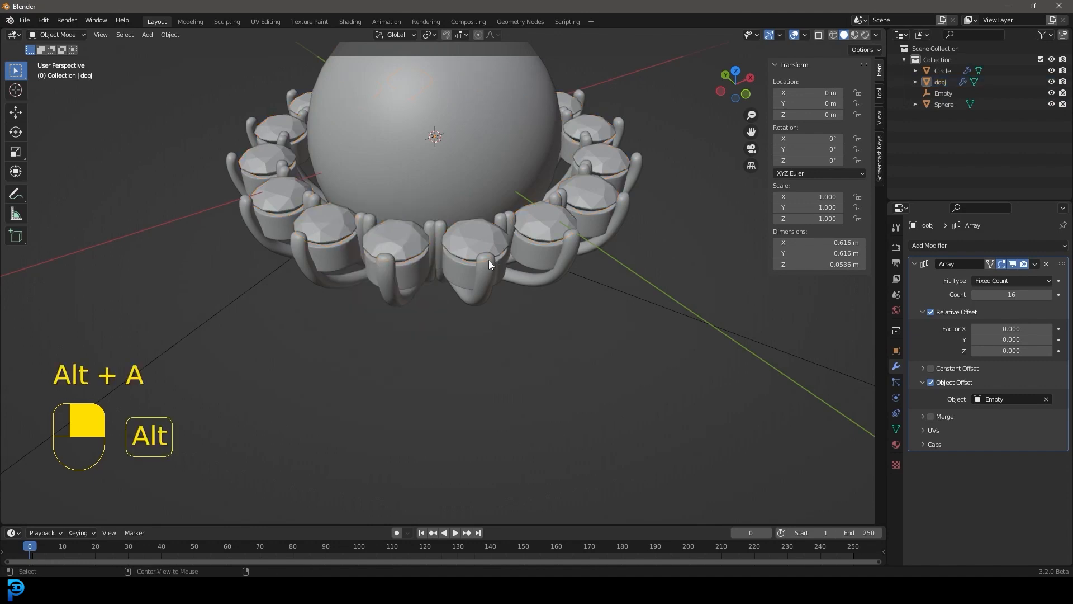
# Step: Add a UV sphere and scale it down to about 0.035
pyautogui.moveTo(488, 260); pyautogui.dragTo(463, 263, button='middle')
pyautogui.keyDown('shift'); pyautogui.moveTo(413, 207); pyautogui.dragTo(460, 313, button='middle'); pyautogui.keyUp('shift')
pyautogui.scroll(1, 430, 275)
pyautogui.keyDown('shift'); pyautogui.moveTo(375, 303); pyautogui.dragTo(461, 296, button='middle'); pyautogui.keyUp('shift')
pyautogui.hotkey('shift', 'a')
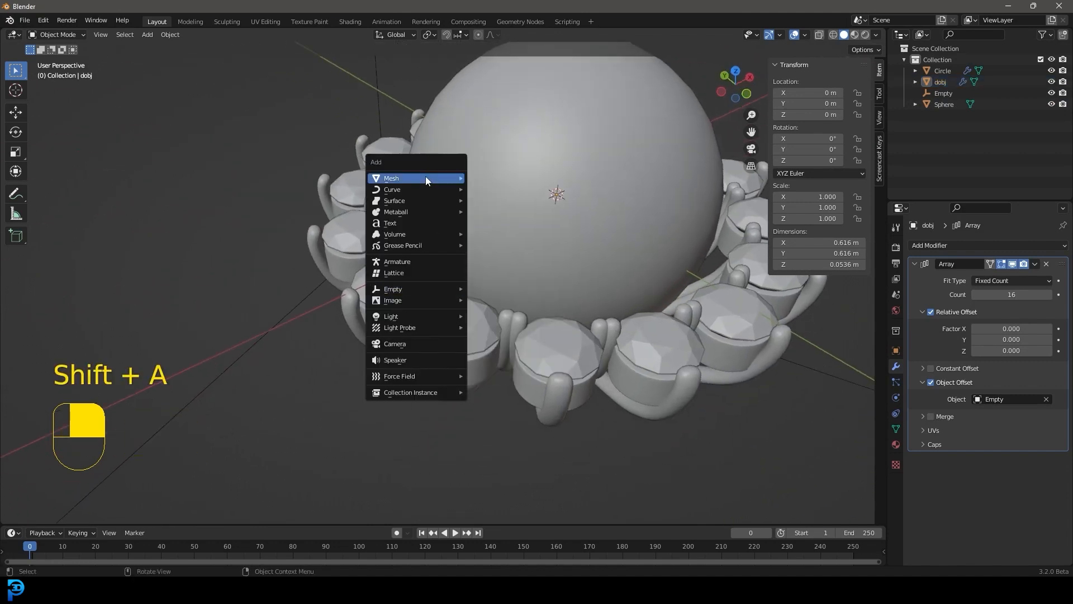
pyautogui.moveTo(426, 179)
pyautogui.click(505, 211)
pyautogui.press('s')
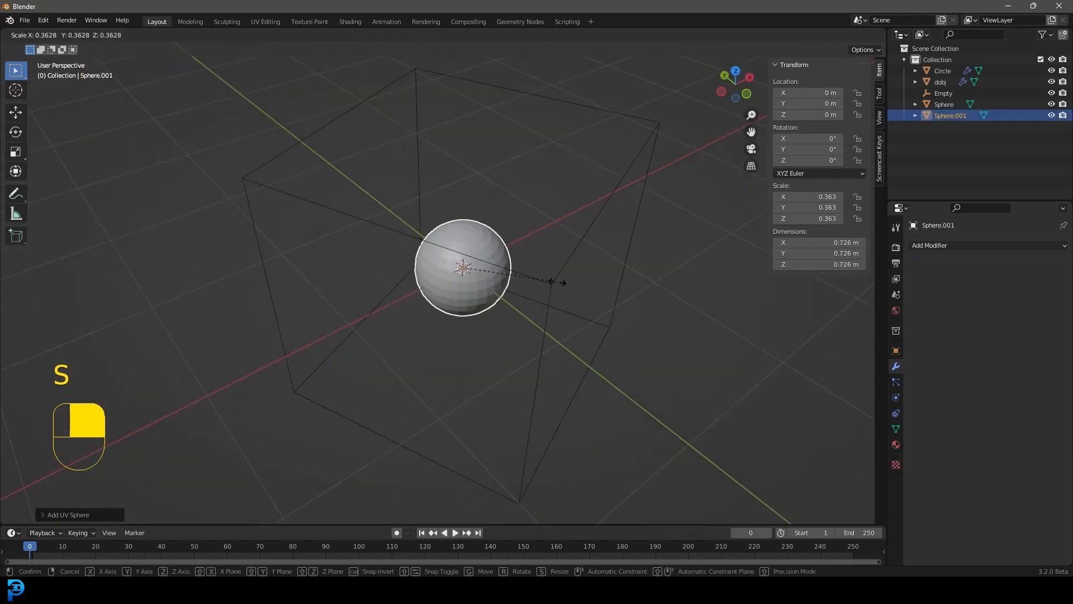
pyautogui.click(472, 272)
# Step: Move the small sphere along X to about -0.32 m and shrink its scale to about 0.023
pyautogui.scroll(2, 474, 274)
pyautogui.press('g')
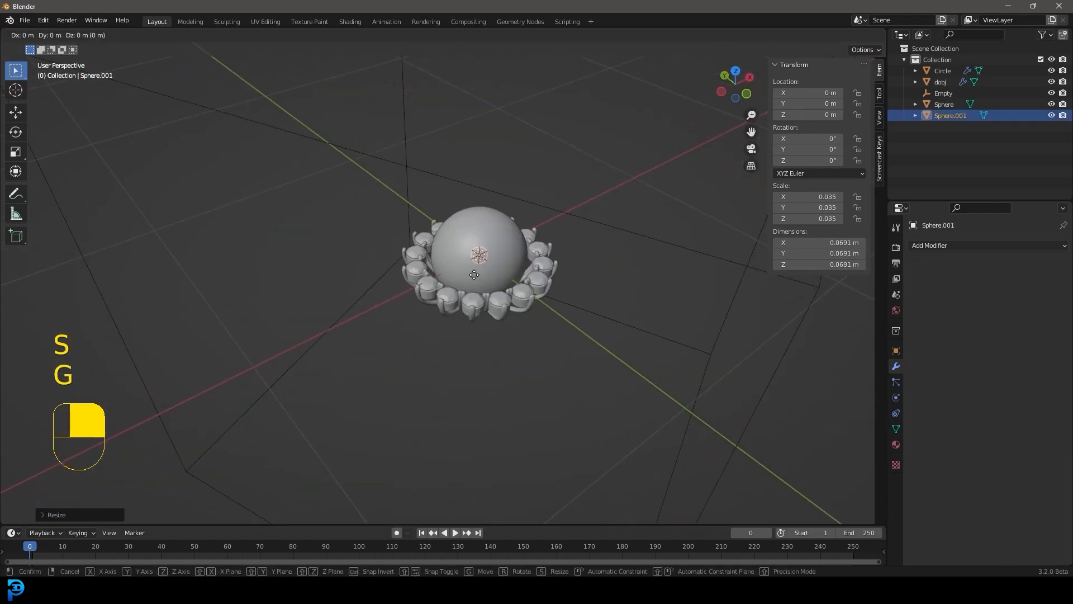
pyautogui.moveTo(425, 304); pyautogui.dragTo(412, 327, button='middle')
pyautogui.click(414, 321)
pyautogui.scroll(5, 430, 291)
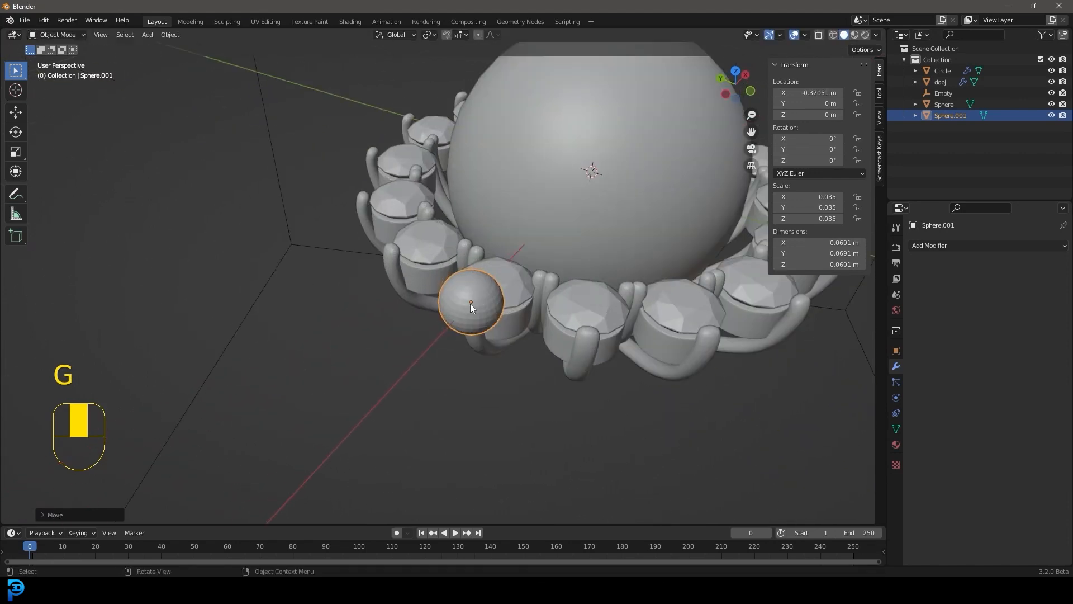
pyautogui.press('s')
pyautogui.click(569, 337)
pyautogui.press('s')
pyautogui.click(571, 354)
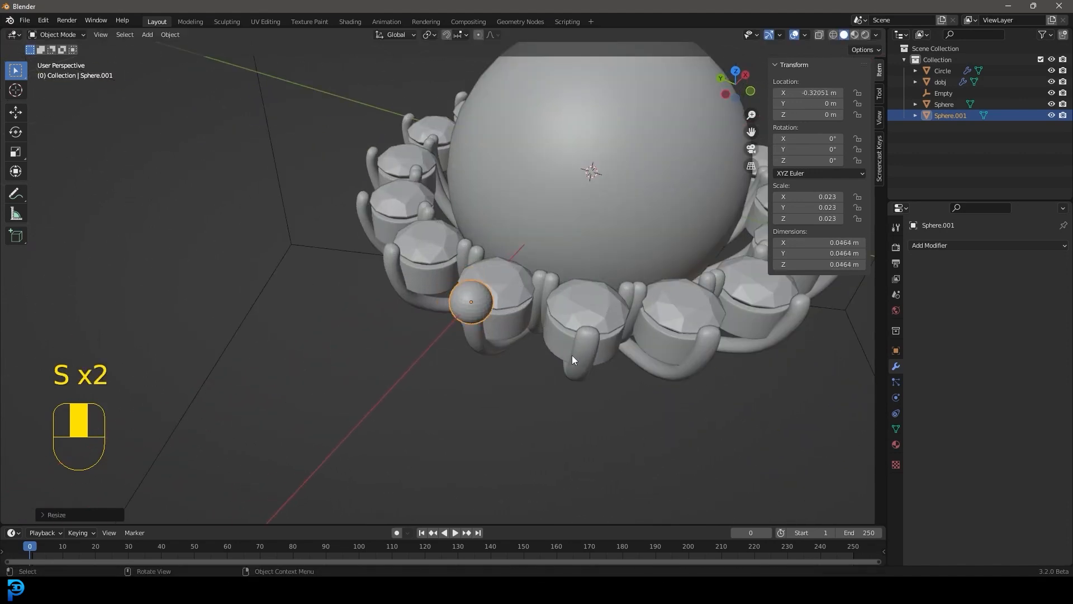
# Step: In top view, position the small sphere between two neighbouring diamonds, at about X -0.273 m and Y -0.058 m
pyautogui.press('KP_7')
pyautogui.keyDown('shift'); pyautogui.moveTo(542, 361); pyautogui.dragTo(603, 263, button='middle'); pyautogui.keyUp('shift')
pyautogui.scroll(4, 433, 276)
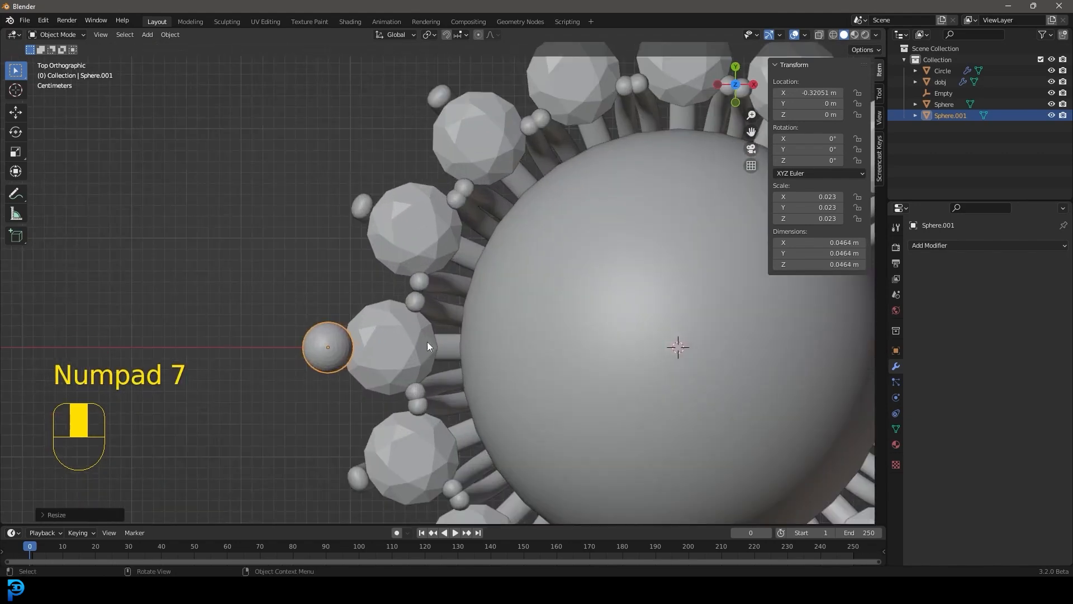
pyautogui.press('g')
pyautogui.click(391, 433)
# Step: Lower the small sphere along Z to about -0.045 m between the two collars and shade it smooth
pyautogui.moveTo(392, 433); pyautogui.dragTo(471, 376, button='middle')
pyautogui.keyDown('shift'); pyautogui.moveTo(589, 227); pyautogui.dragTo(532, 347, button='middle'); pyautogui.keyUp('shift')
pyautogui.scroll(-2, 532, 347)
pyautogui.scroll(2, 532, 347)
pyautogui.press('g')
pyautogui.middleClick(532, 360)
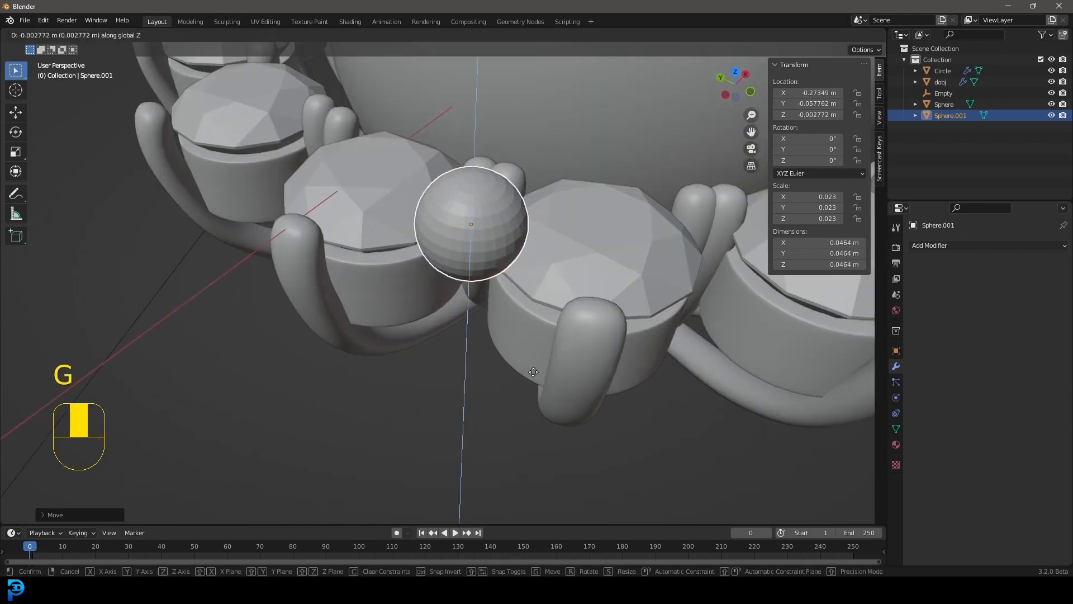
pyautogui.click(535, 446)
pyautogui.moveTo(551, 413); pyautogui.dragTo(568, 379, button='middle')
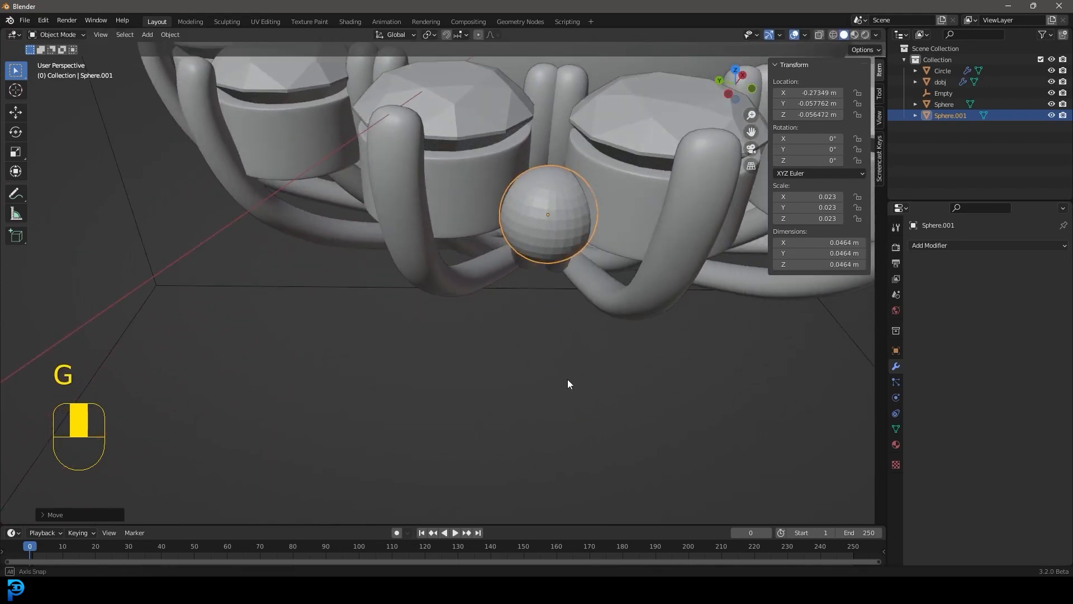
pyautogui.press('g')
pyautogui.middleClick(564, 370)
pyautogui.rightClick(587, 216)
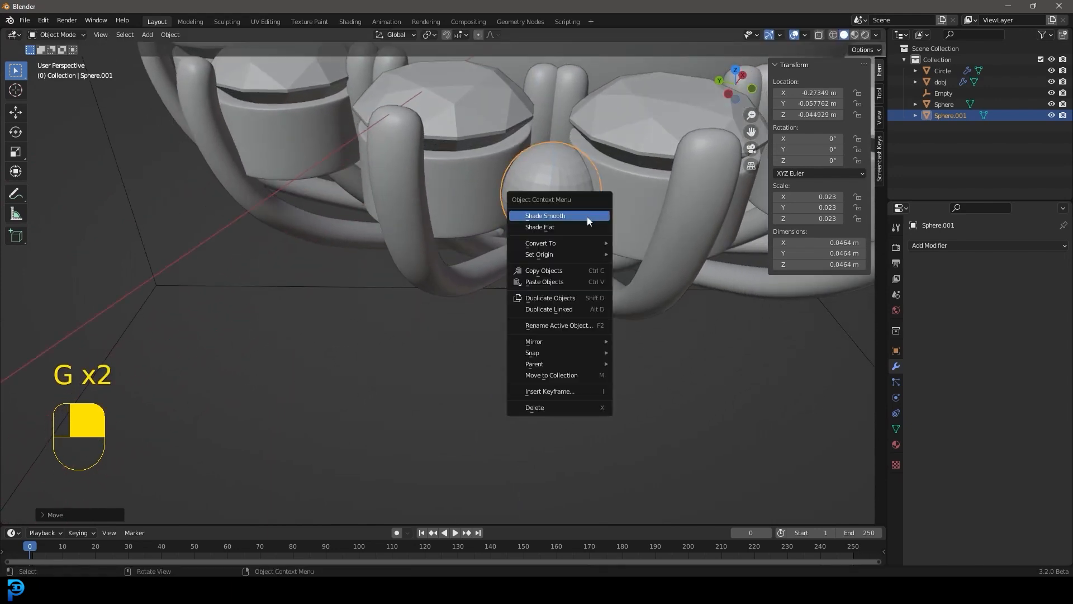
pyautogui.click(587, 216)
# Step: Apply the small sphere's location and scale transforms
pyautogui.scroll(-6, 592, 249)
pyautogui.moveTo(592, 250); pyautogui.dragTo(543, 283, button='middle')
pyautogui.scroll(2, 514, 304)
pyautogui.hotkey('ctrl', 'a')
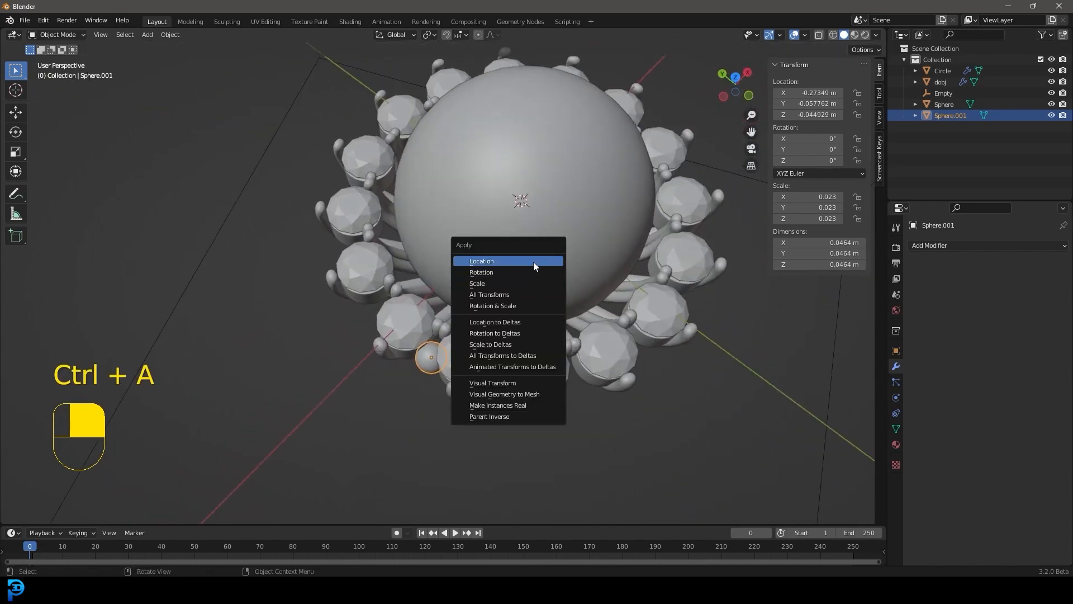
pyautogui.click(533, 262)
pyautogui.scroll(-4, 524, 196)
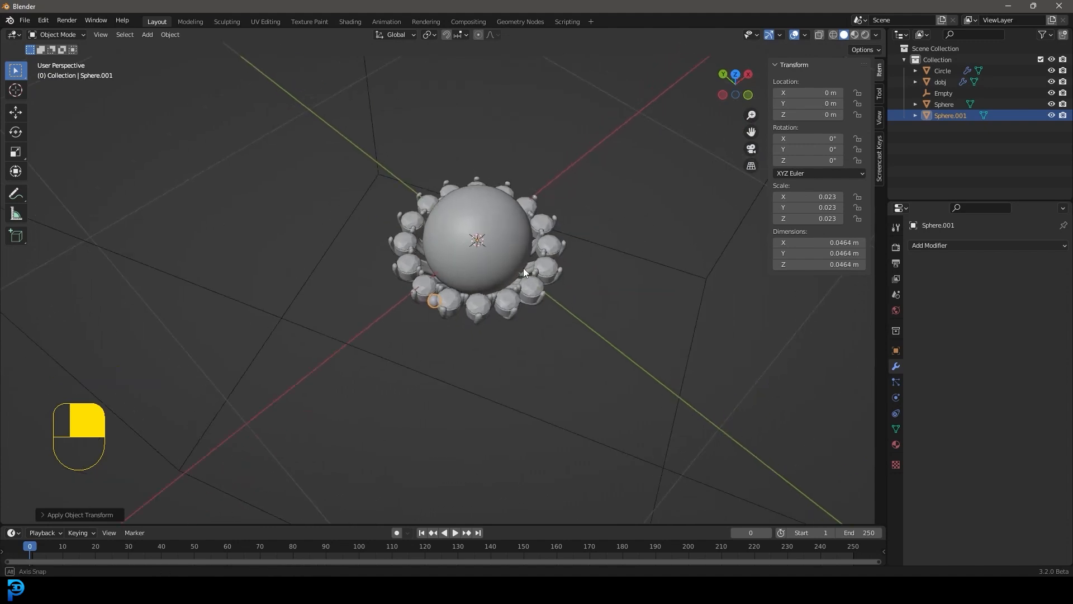
pyautogui.moveTo(524, 273); pyautogui.dragTo(525, 233, button='middle')
pyautogui.scroll(3, 441, 288)
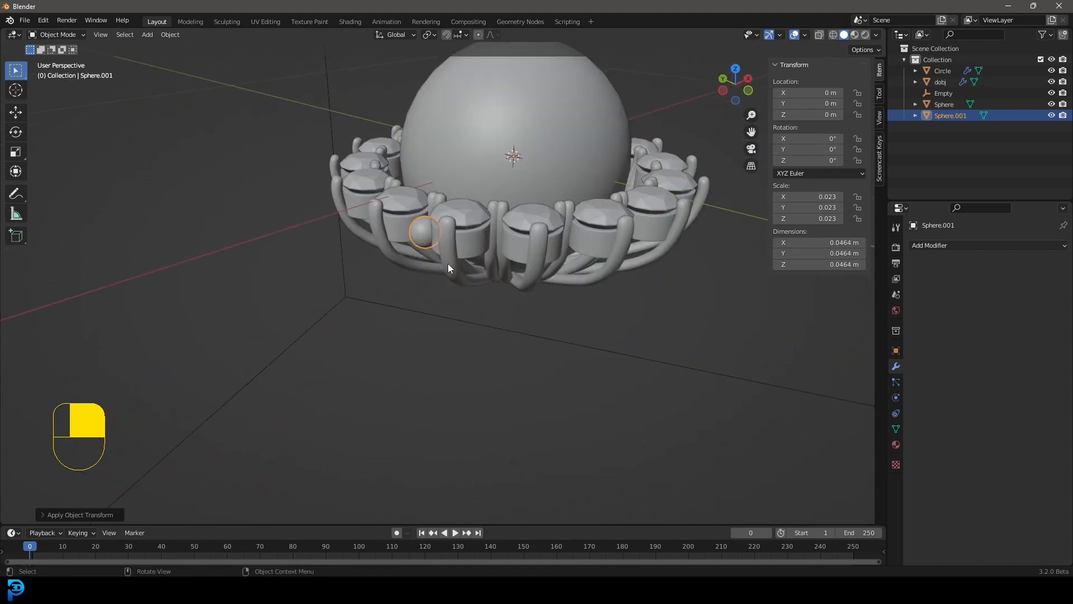
pyautogui.hotkey('ctrl', 'a')
pyautogui.click(410, 291)
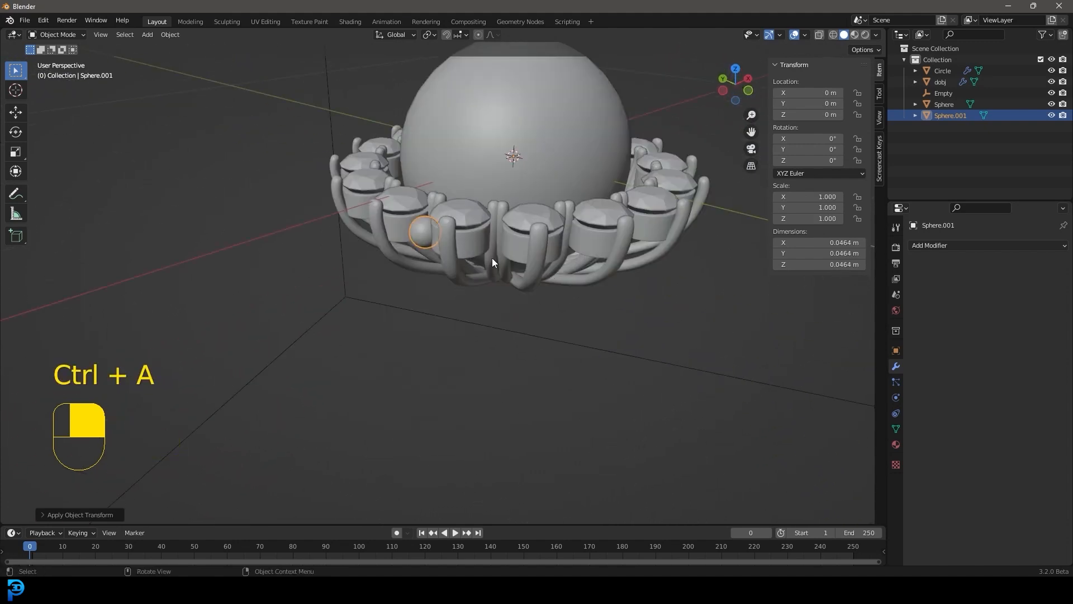
# Step: Copy the prong setting's Subdivision and Array modifiers to the small sphere
pyautogui.keyDown('shift'); pyautogui.click(465, 274); pyautogui.keyUp('shift')
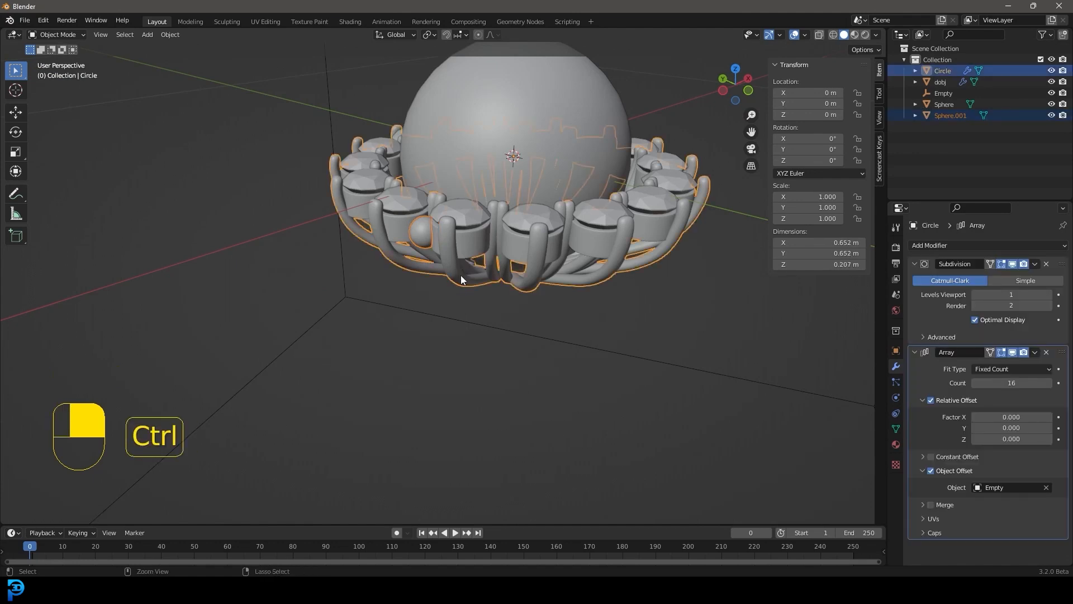
pyautogui.hotkey('ctrl', 'l')
pyautogui.click(460, 275)
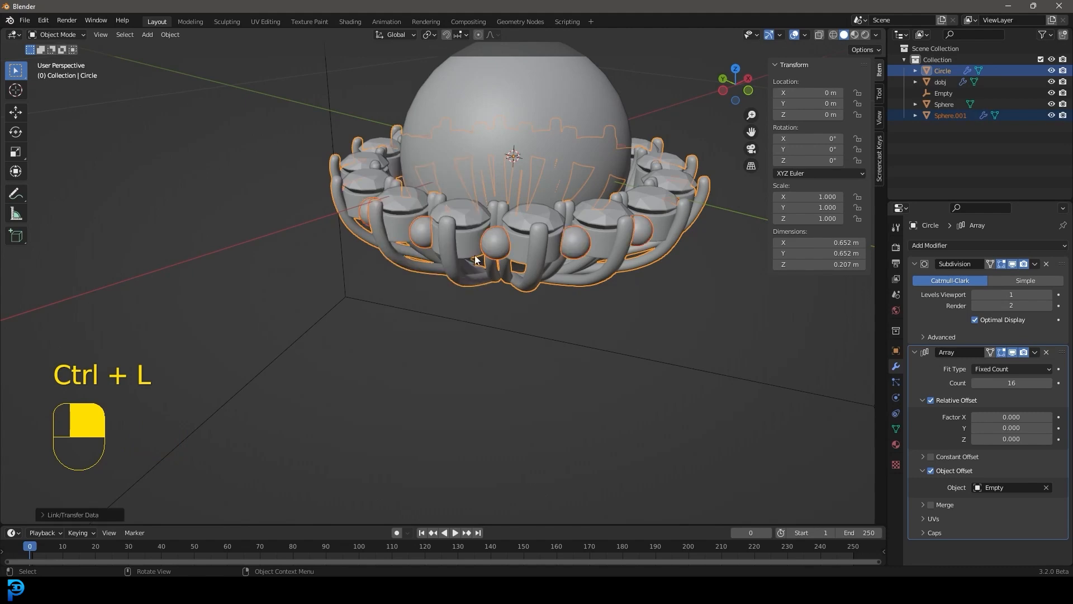
# Step: Collapse the Subdivision and Array modifiers of the small sphere and deselect everything
pyautogui.click(419, 235)
pyautogui.moveTo(486, 247); pyautogui.dragTo(557, 344, button='middle')
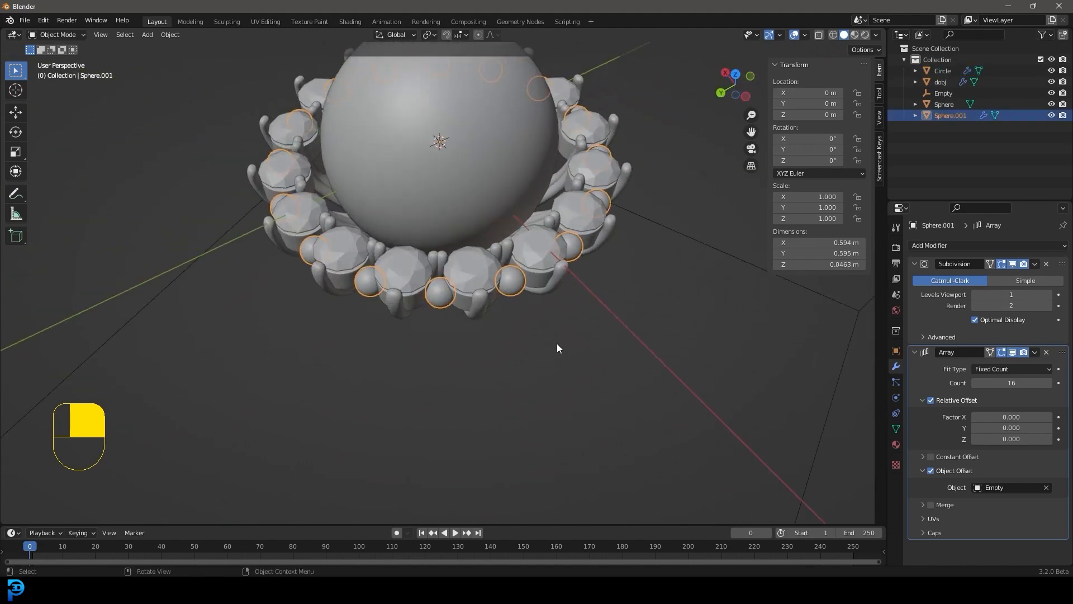
pyautogui.click(914, 263)
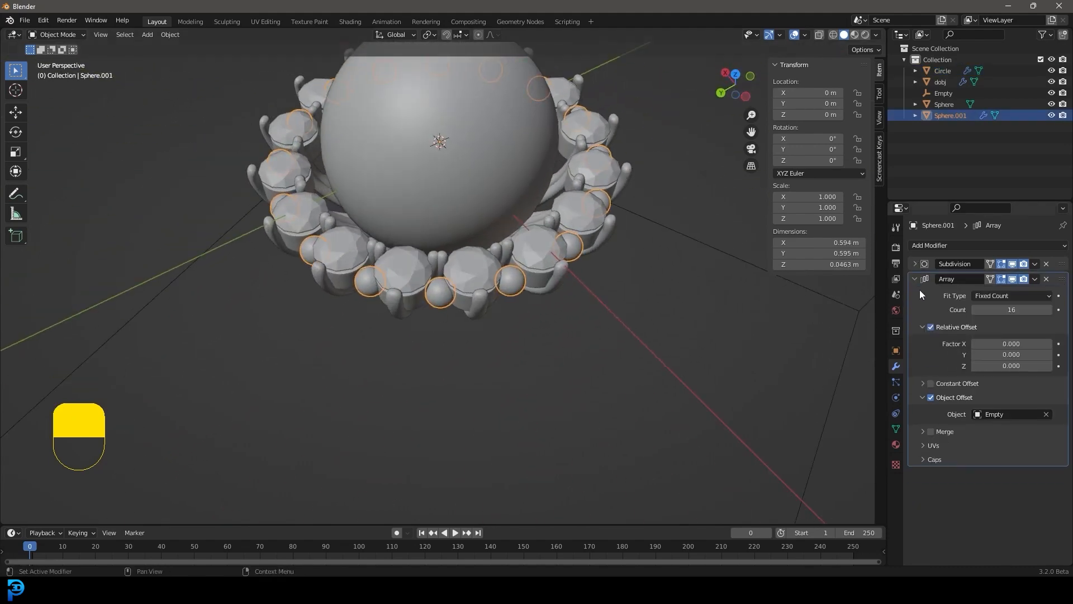
pyautogui.click(915, 278)
pyautogui.scroll(-5, 536, 270)
pyautogui.moveTo(535, 269)
pyautogui.mouseDown(button='middle')
pyautogui.moveTo(535, 257)
pyautogui.moveTo(550, 258)
pyautogui.mouseUp(button='middle')
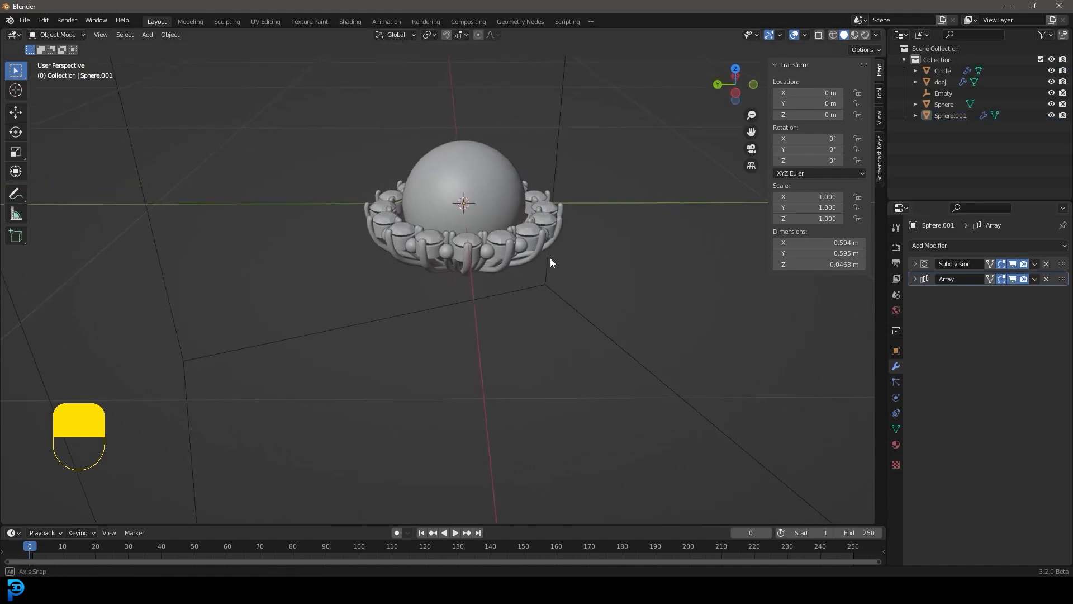
# Step: Raise the small sphere's mesh slightly along Z in Edit Mode, return to Object Mode and deselect everything
pyautogui.scroll(3, 448, 263)
pyautogui.click(451, 224)
pyautogui.keyDown('shift'); pyautogui.moveTo(434, 252); pyautogui.dragTo(474, 297, button='middle'); pyautogui.keyUp('shift')
pyautogui.press('Tab')
pyautogui.scroll(1, 515, 314)
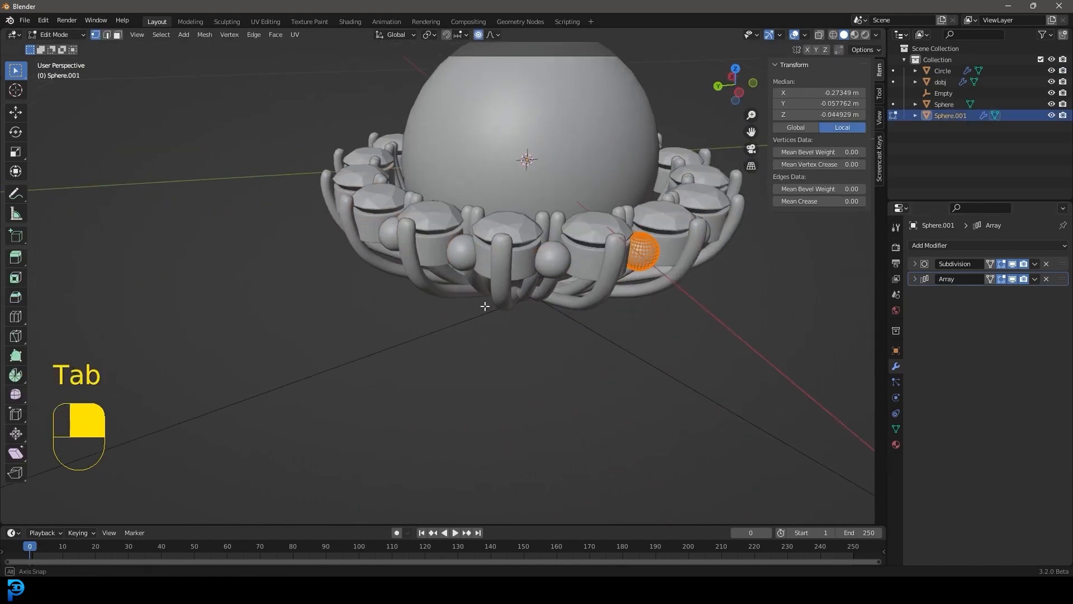
pyautogui.press('g')
pyautogui.press('z')
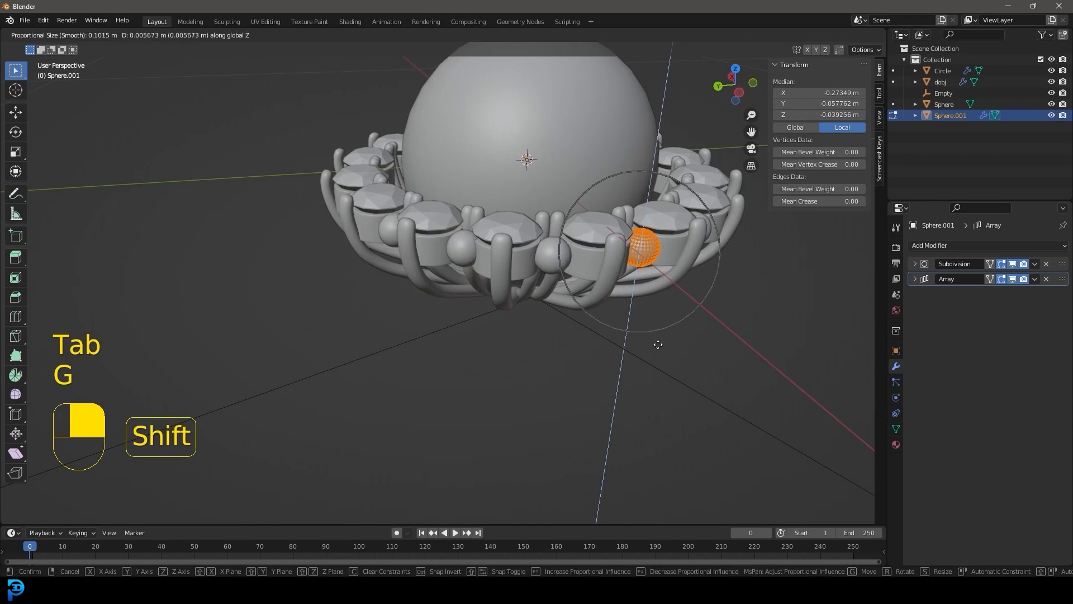
pyautogui.click(664, 324)
pyautogui.press('Tab')
pyautogui.hotkey('alt', 'a')
pyautogui.scroll(-7, 555, 302)
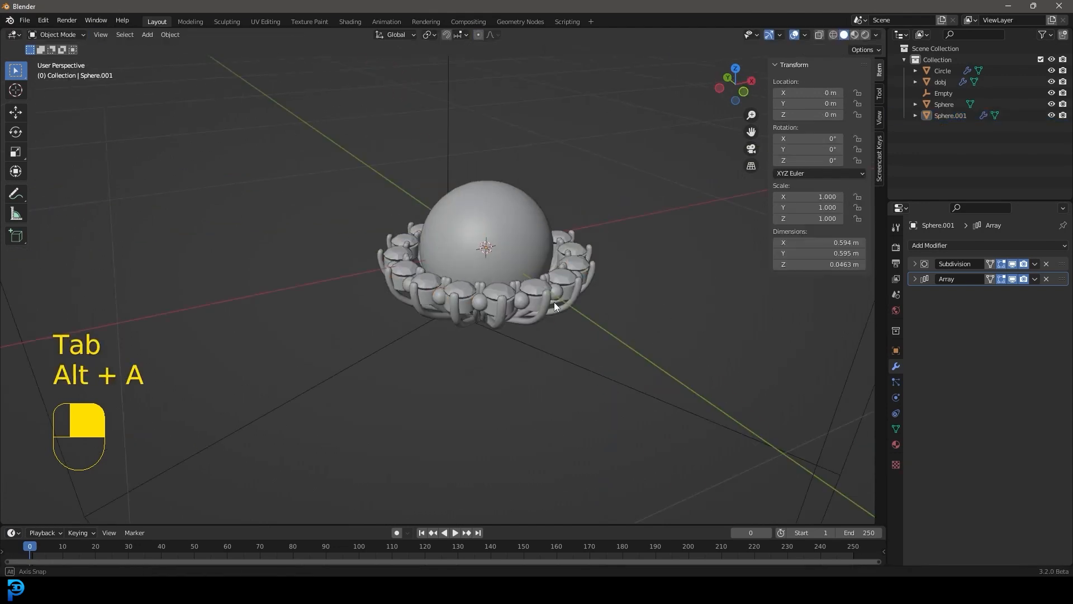
# Step: Switch to the front view and save the file as Ring1.blend in the Ring folder
pyautogui.press('KP_1')
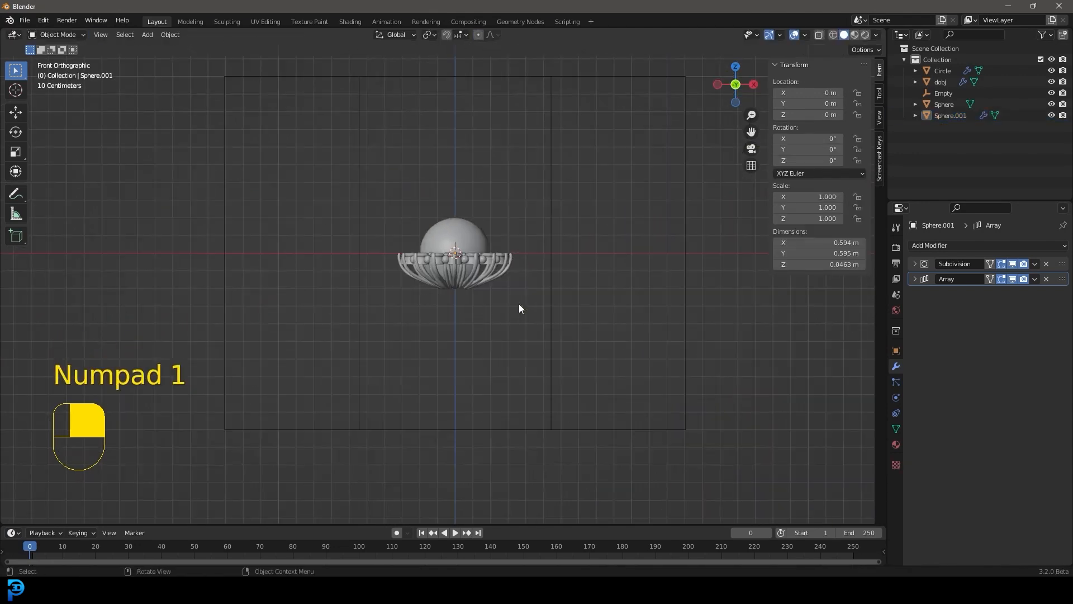
pyautogui.scroll(2, 494, 300)
pyautogui.keyDown('shift'); pyautogui.moveTo(429, 320); pyautogui.dragTo(453, 302, button='middle'); pyautogui.keyUp('shift')
pyautogui.scroll(2, 484, 281)
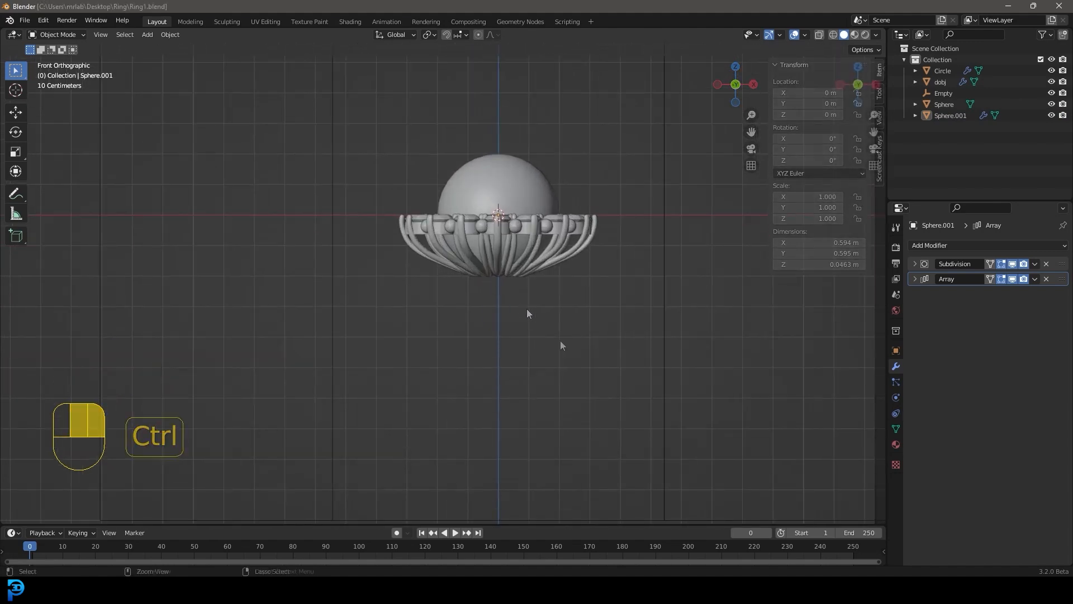
pyautogui.hotkey('ctrl', 's')
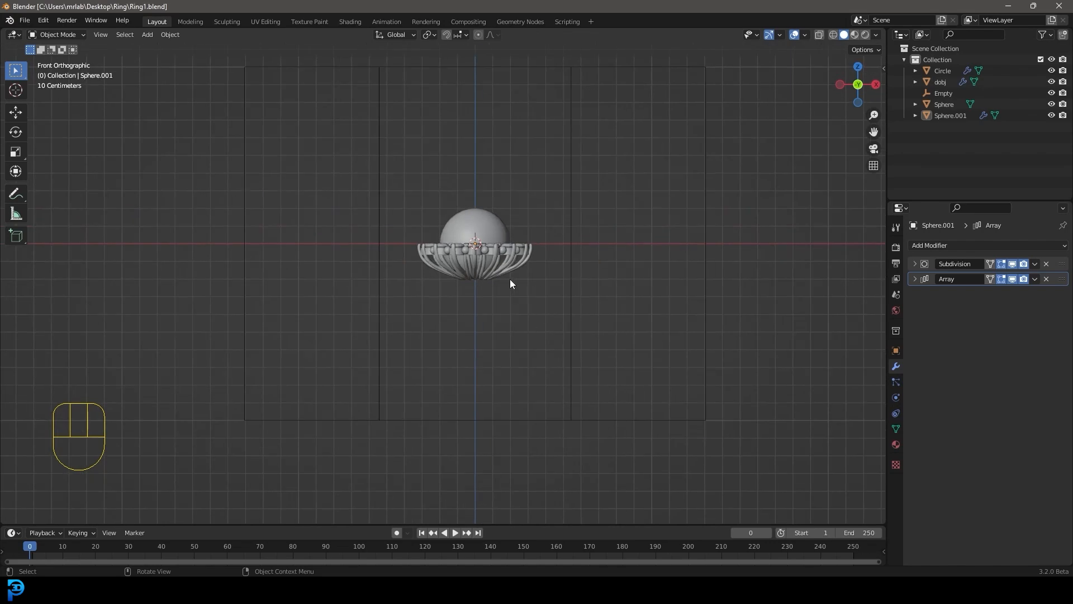
# Step: Add a mesh circle and rotate it 90° about the X axis
pyautogui.scroll(2, 510, 279)
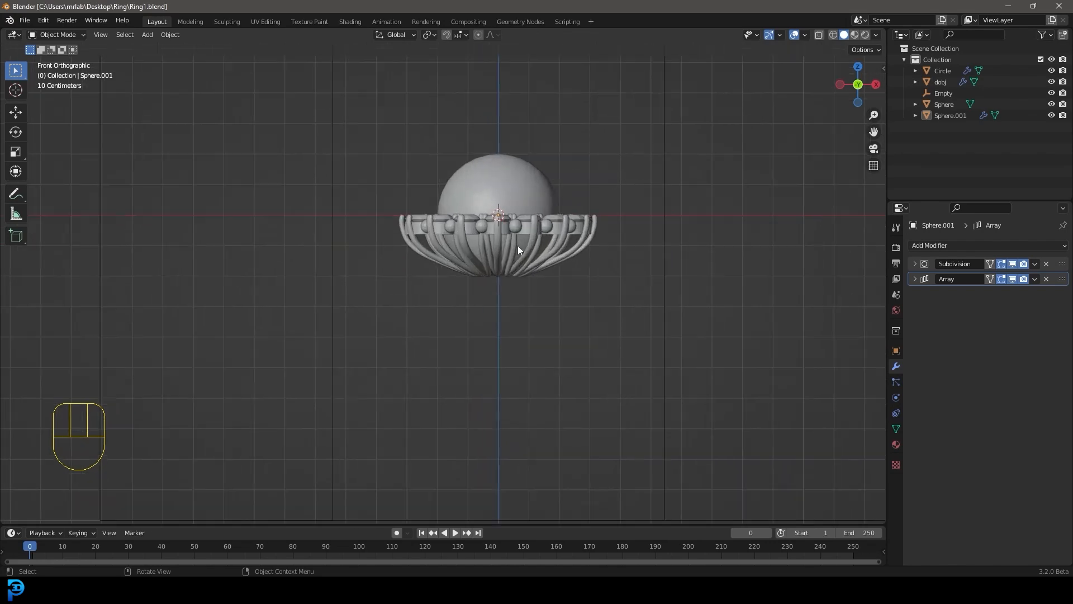
pyautogui.hotkey('shift', 'a')
pyautogui.moveTo(521, 233)
pyautogui.click(579, 256)
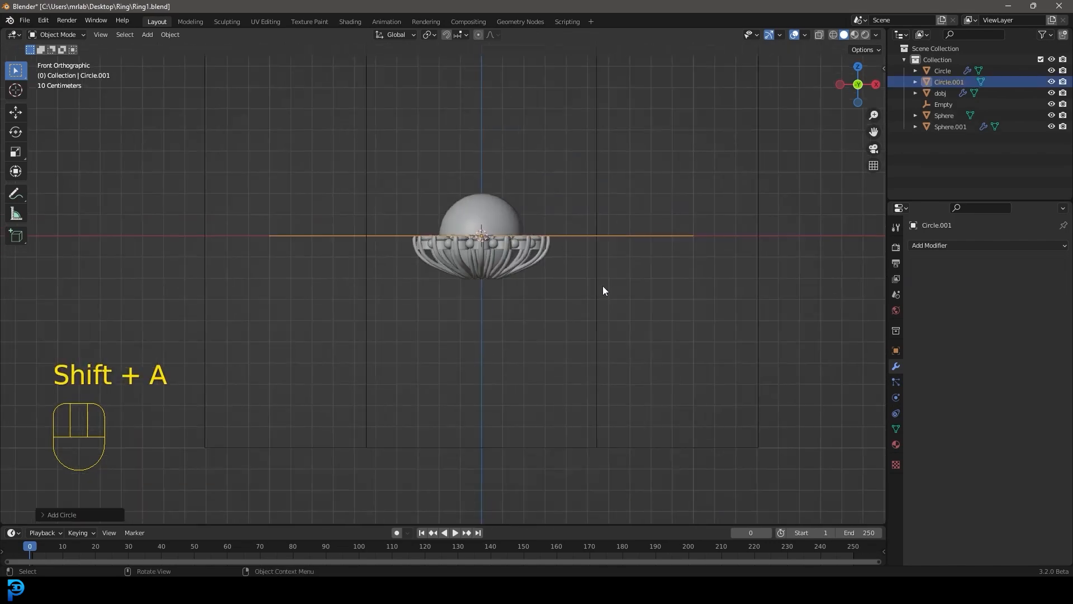
pyautogui.write('rx90')
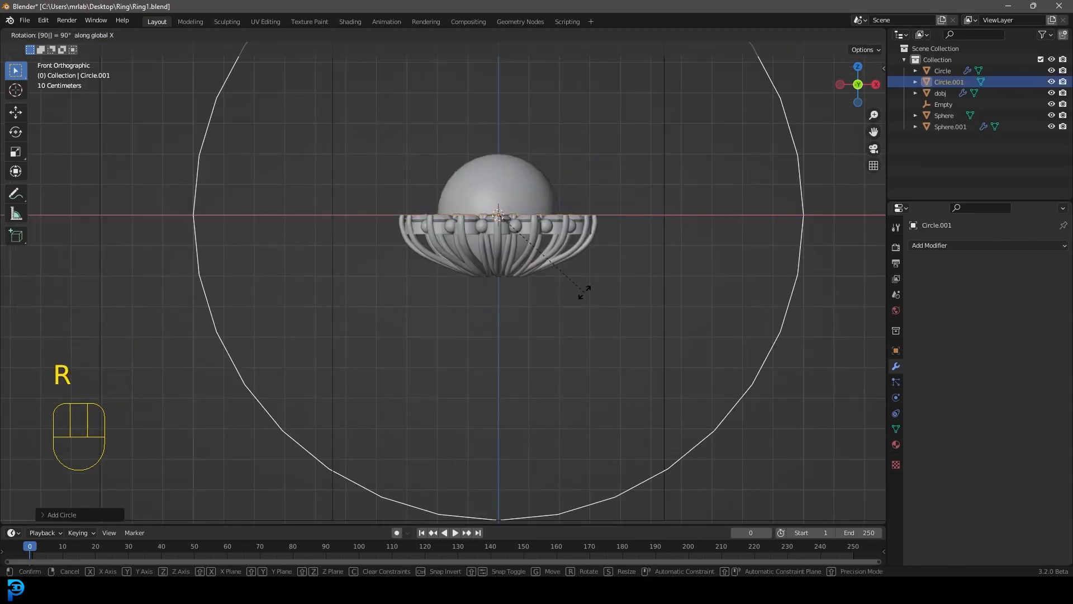
pyautogui.press('Return')
# Step: Scale the circle down to about half its size and move it about 0.68 m down along Z, beneath the setting
pyautogui.scroll(-4, 584, 292)
pyautogui.press('s')
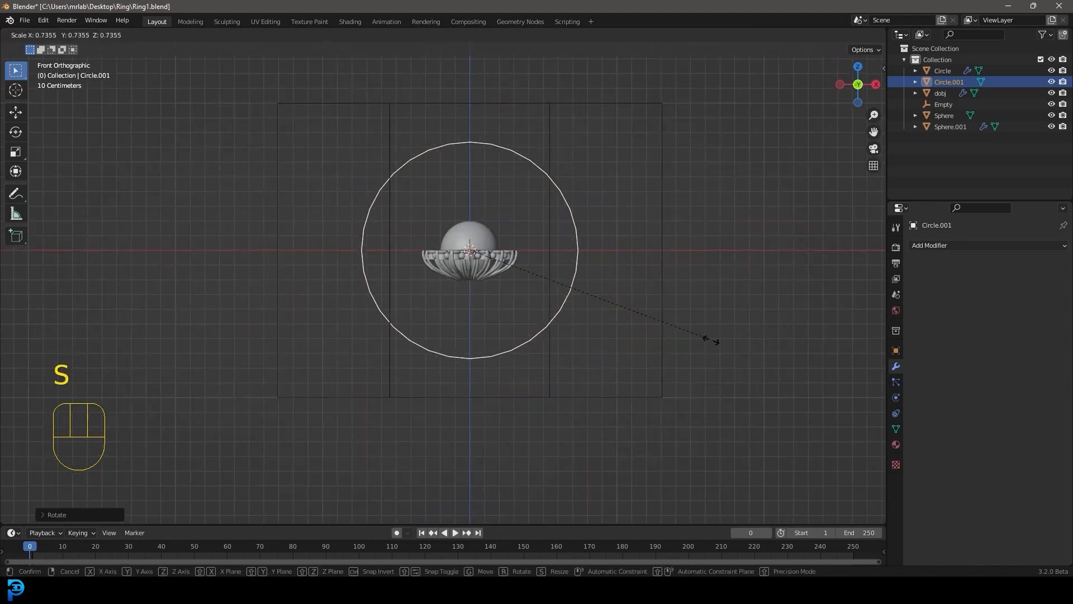
pyautogui.click(601, 323)
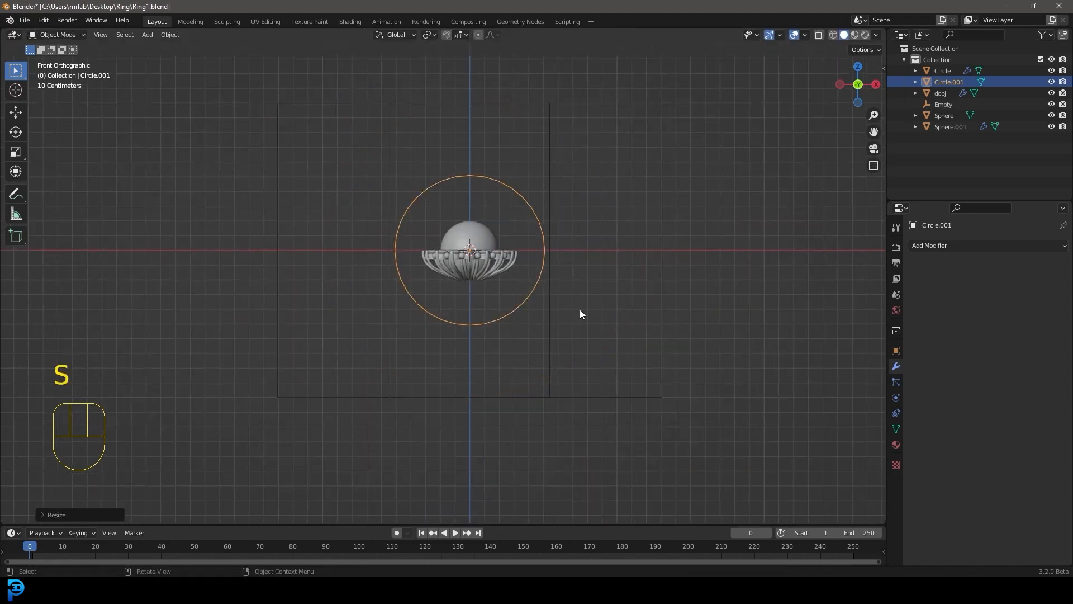
pyautogui.press('g')
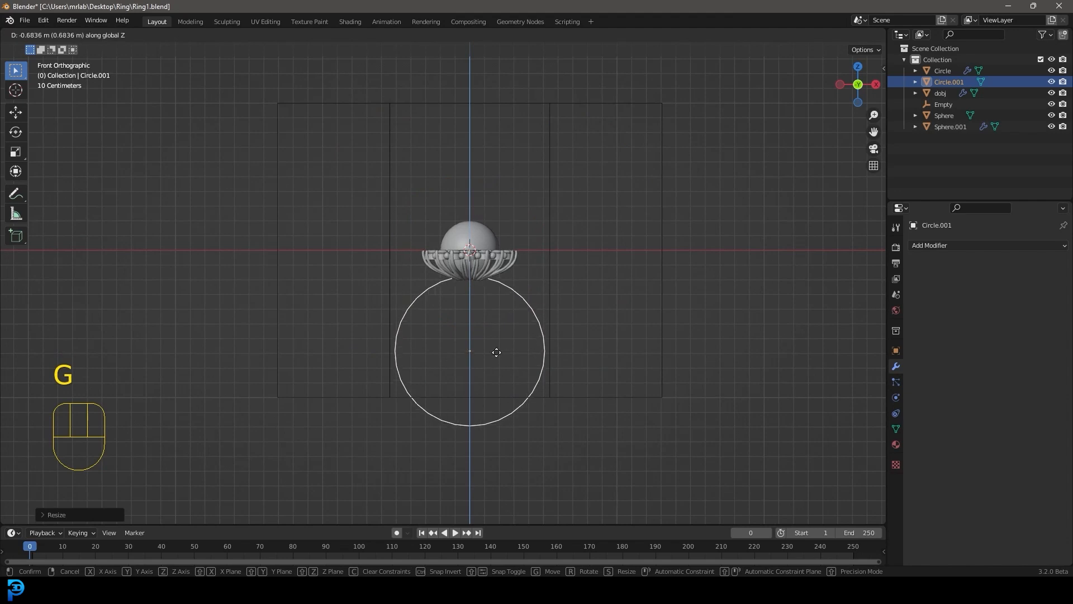
pyautogui.click(549, 283)
# Step: Scale the circle to about 0.84 and move it up along Z until it meets the base of the setting
pyautogui.scroll(2, 488, 258)
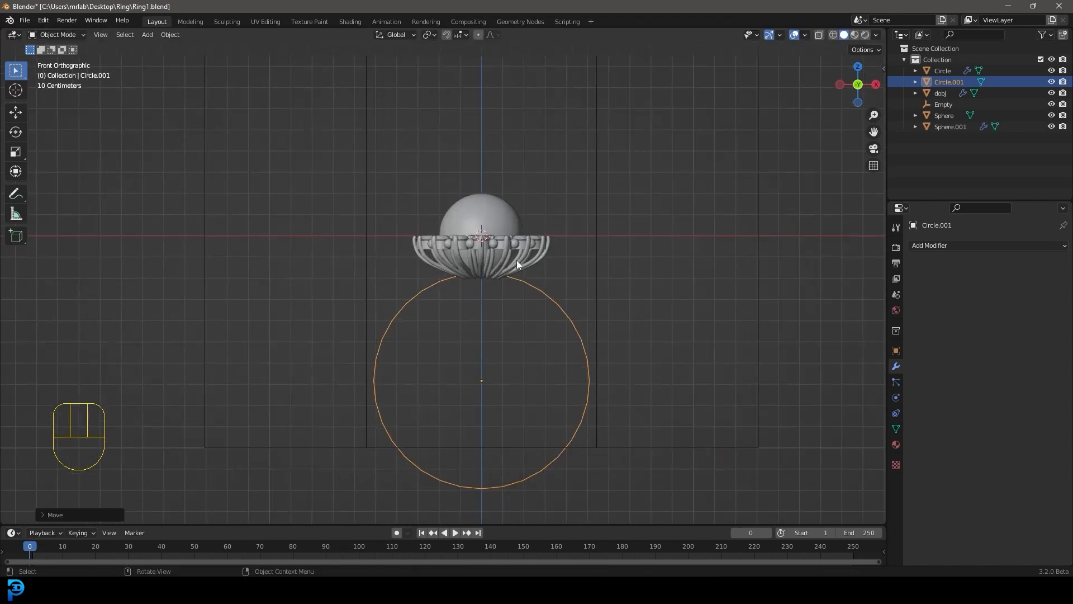
pyautogui.scroll(2, 451, 266)
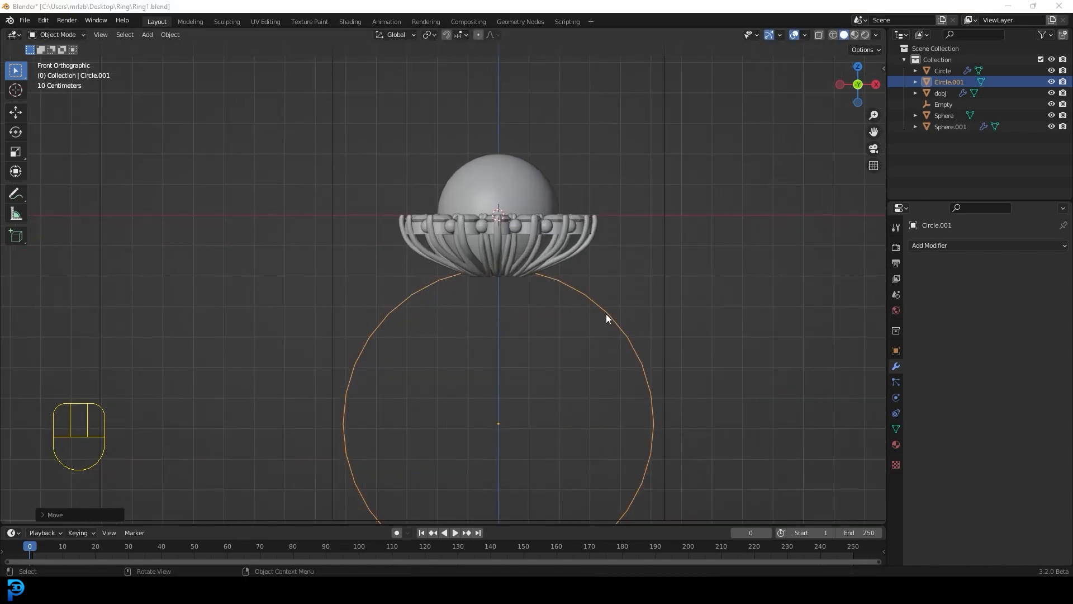
pyautogui.scroll(-3, 450, 272)
pyautogui.press('s')
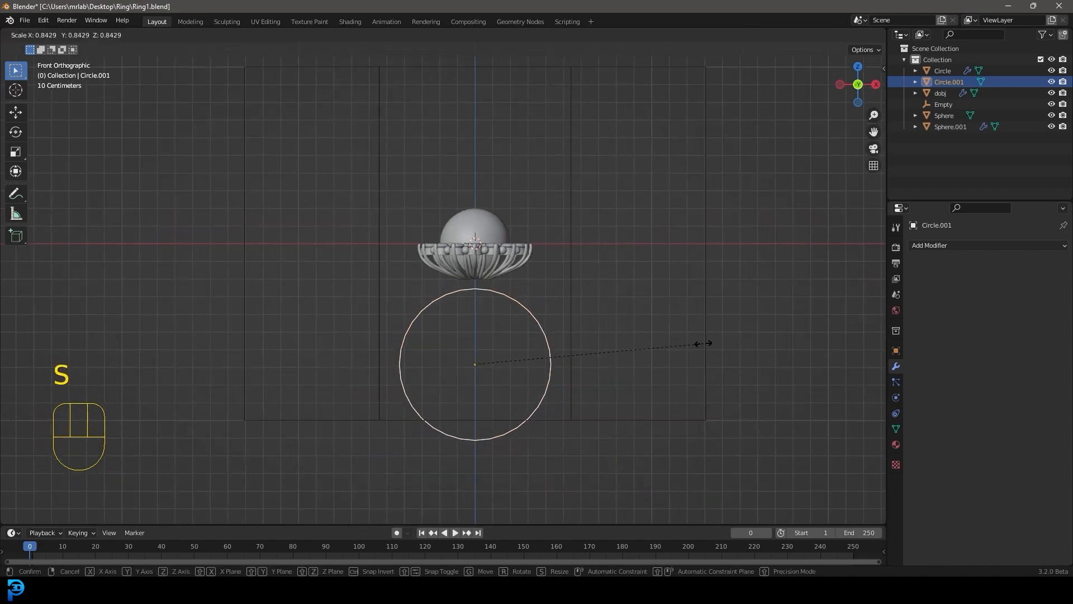
pyautogui.click(702, 343)
pyautogui.press('g')
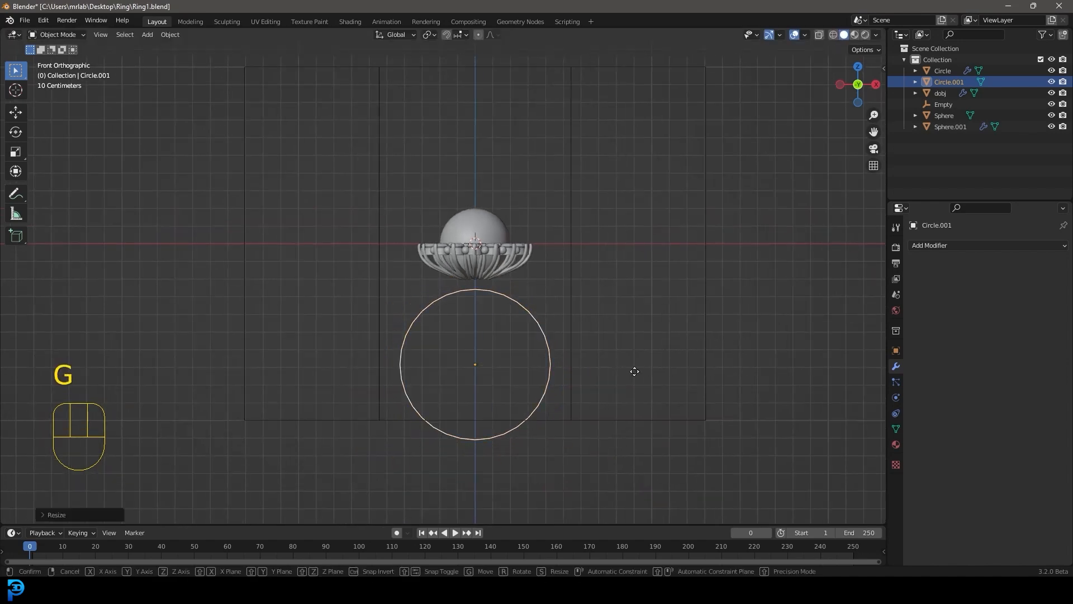
pyautogui.press('z')
pyautogui.click(613, 345)
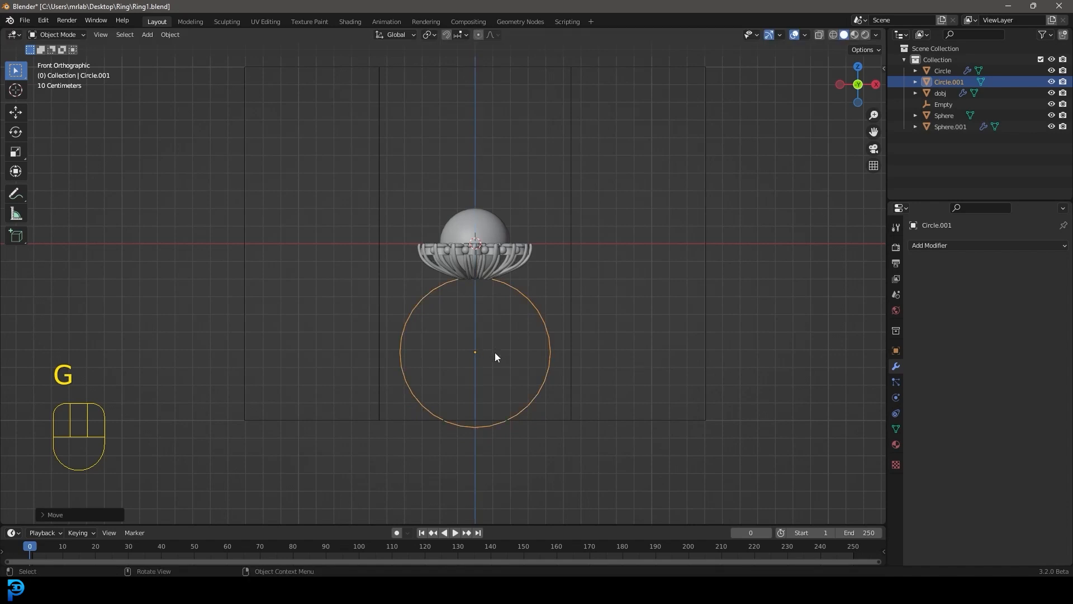
# Step: Apply the circle's rotation and scale
pyautogui.keyDown('shift'); pyautogui.moveTo(495, 353); pyautogui.dragTo(529, 300, button='middle'); pyautogui.keyUp('shift')
pyautogui.hotkey('ctrl', 'a')
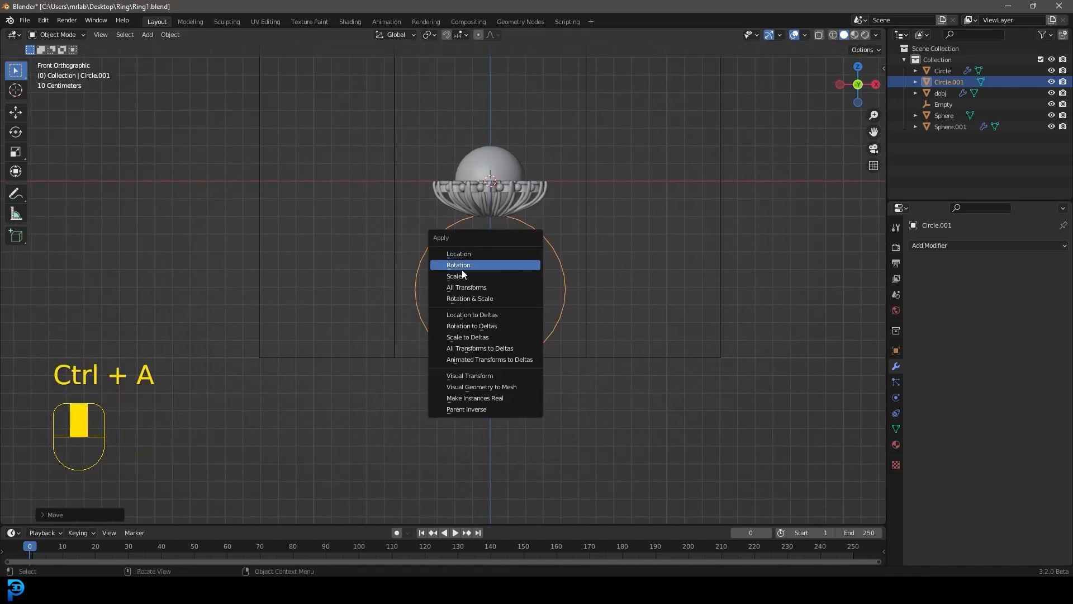
pyautogui.click(484, 266)
pyautogui.hotkey('ctrl', 'a')
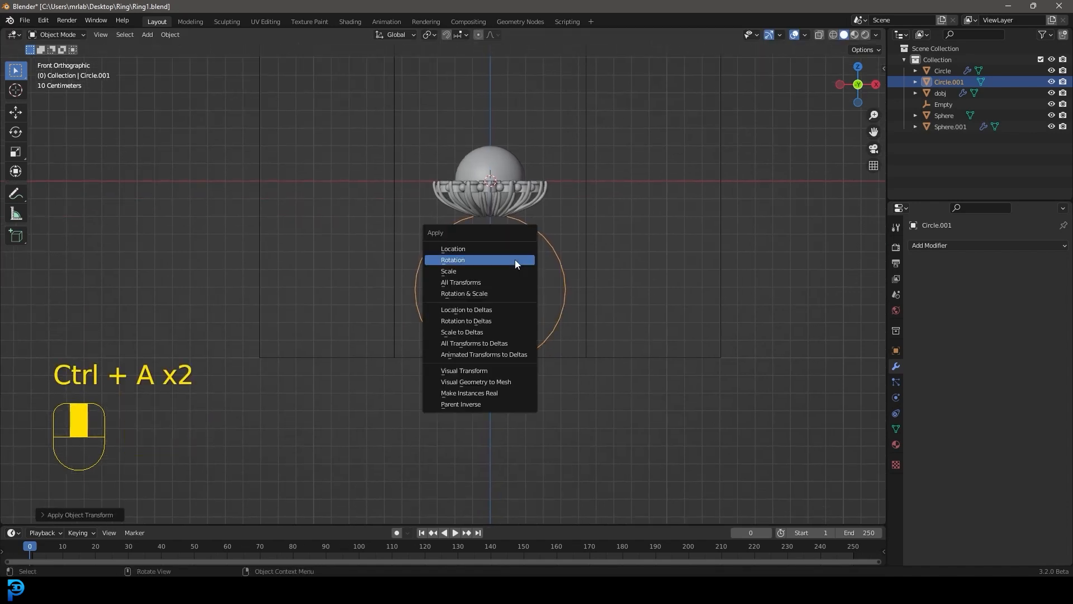
pyautogui.click(461, 271)
# Step: In Edit Mode, extrude the circle's edge loop and scale it inward to about 0.87, forming a flat band
pyautogui.moveTo(553, 263); pyautogui.dragTo(570, 313, button='middle')
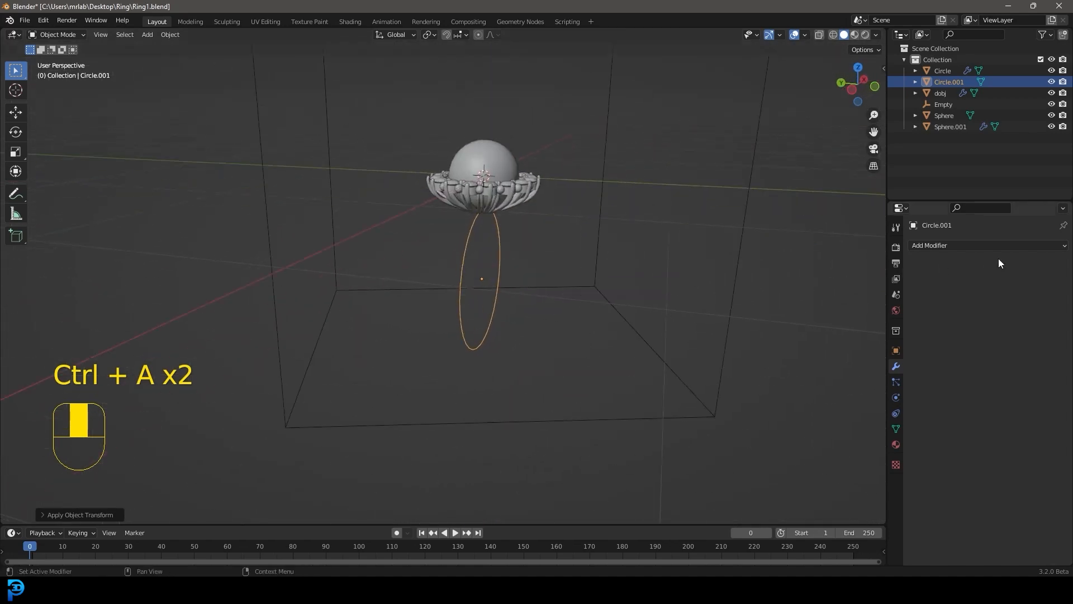
pyautogui.click(920, 246)
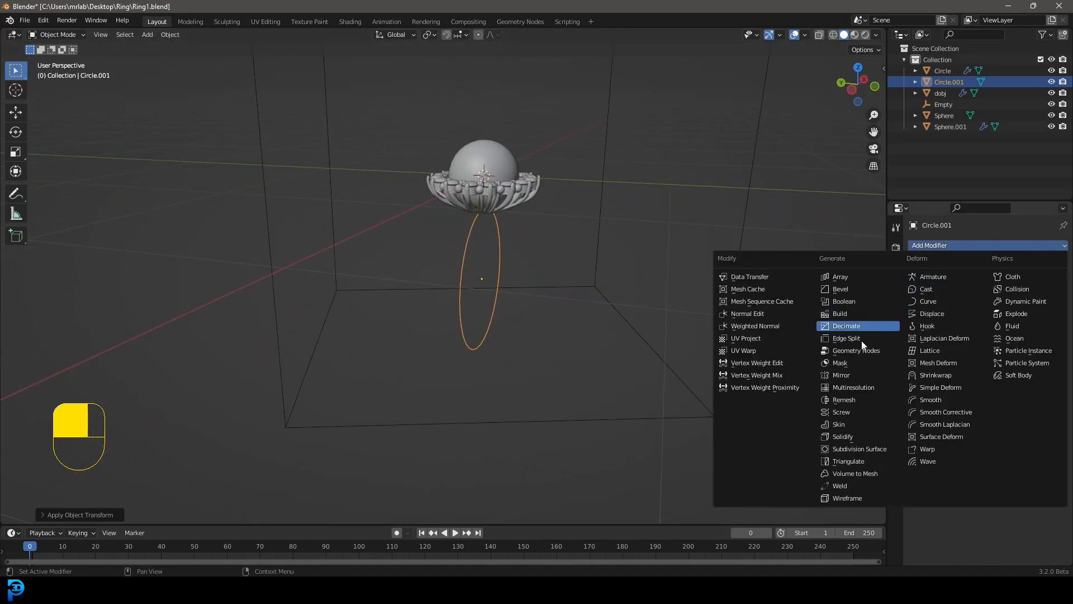
pyautogui.scroll(4, 569, 287)
pyautogui.press('Tab')
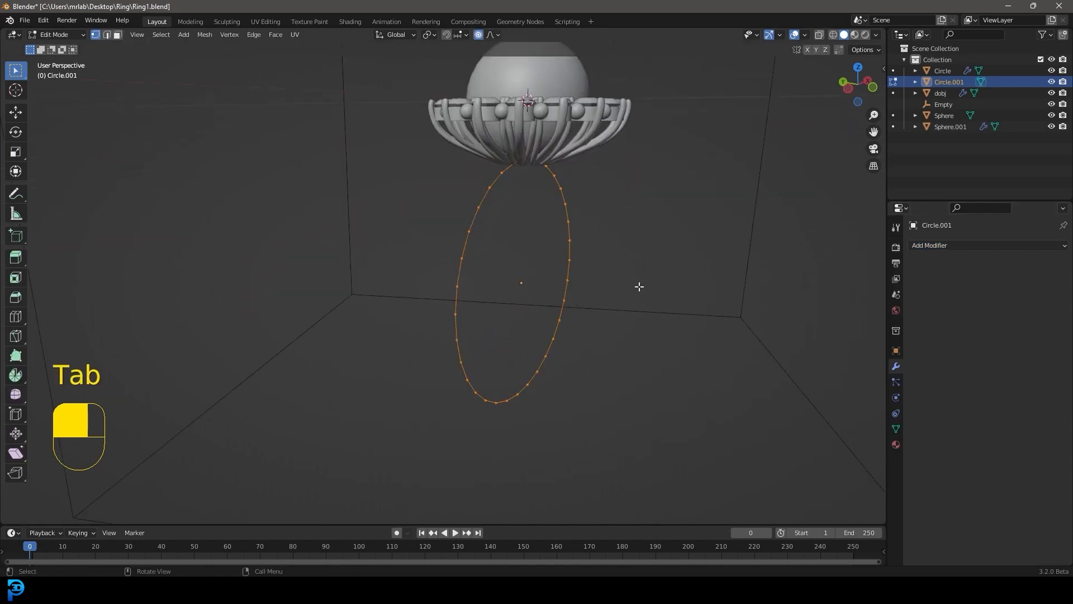
pyautogui.moveTo(637, 285); pyautogui.dragTo(622, 270, button='middle')
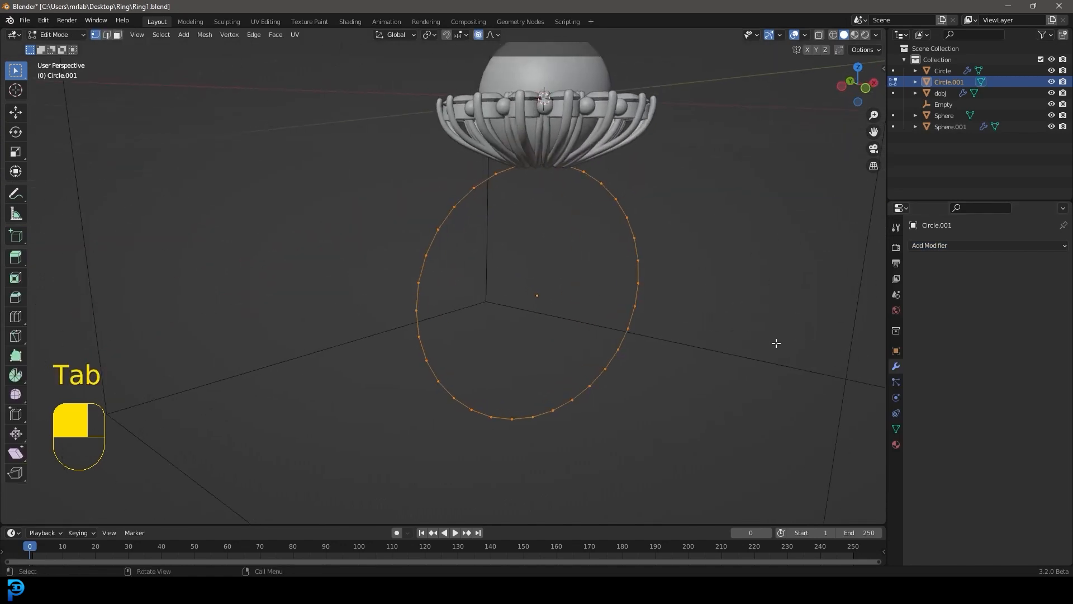
pyautogui.press('e')
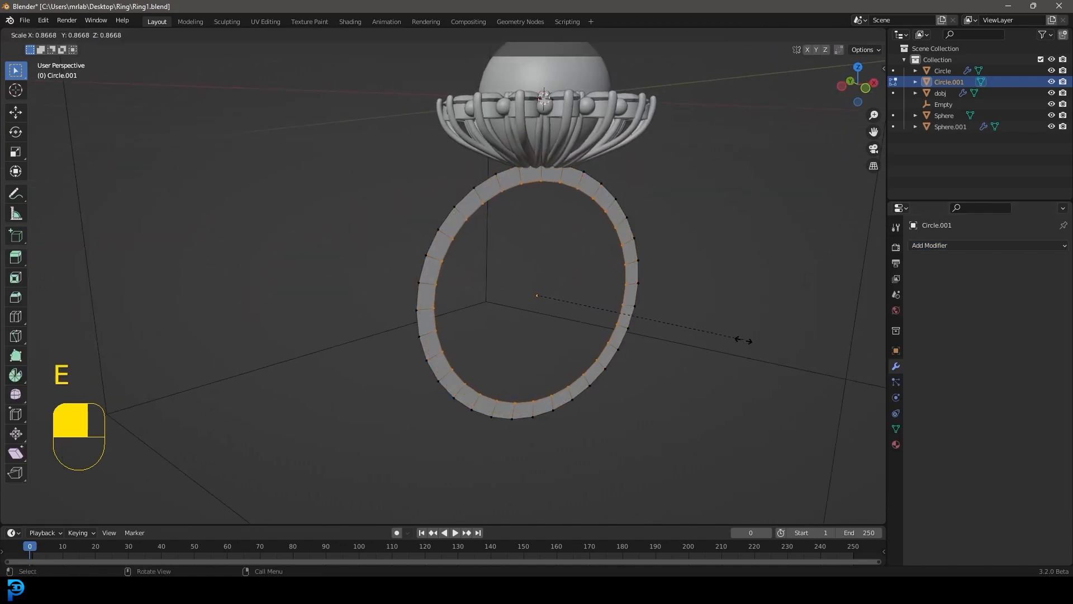
pyautogui.click(743, 339)
# Step: Add a Solidify modifier to the band, return to Object Mode and set the thickness to 0.078 m
pyautogui.click(975, 246)
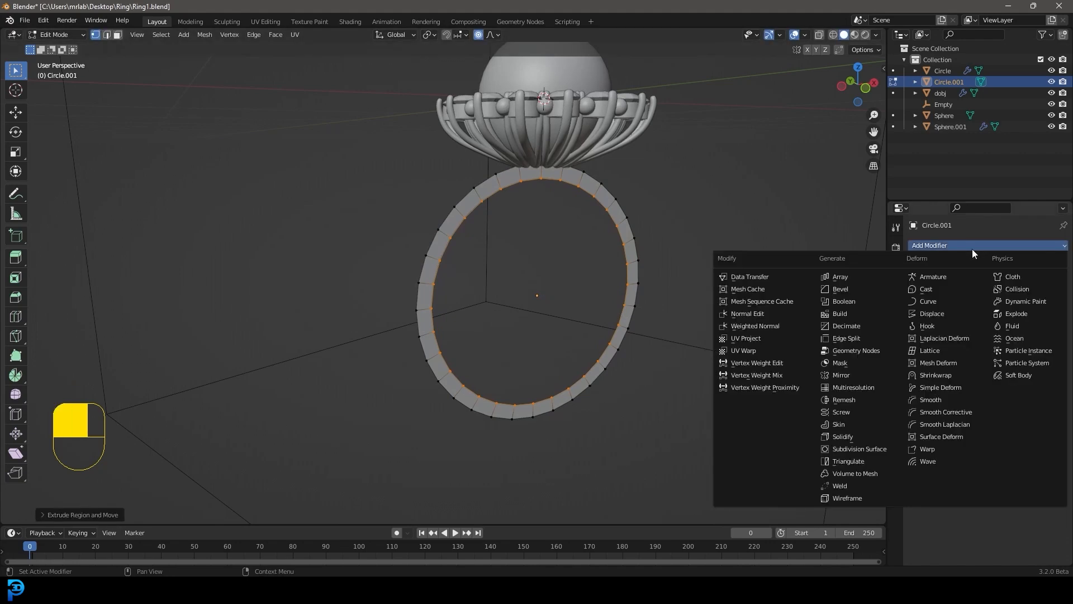
pyautogui.click(864, 437)
pyautogui.moveTo(548, 291); pyautogui.dragTo(588, 286, button='middle')
pyautogui.press('Tab')
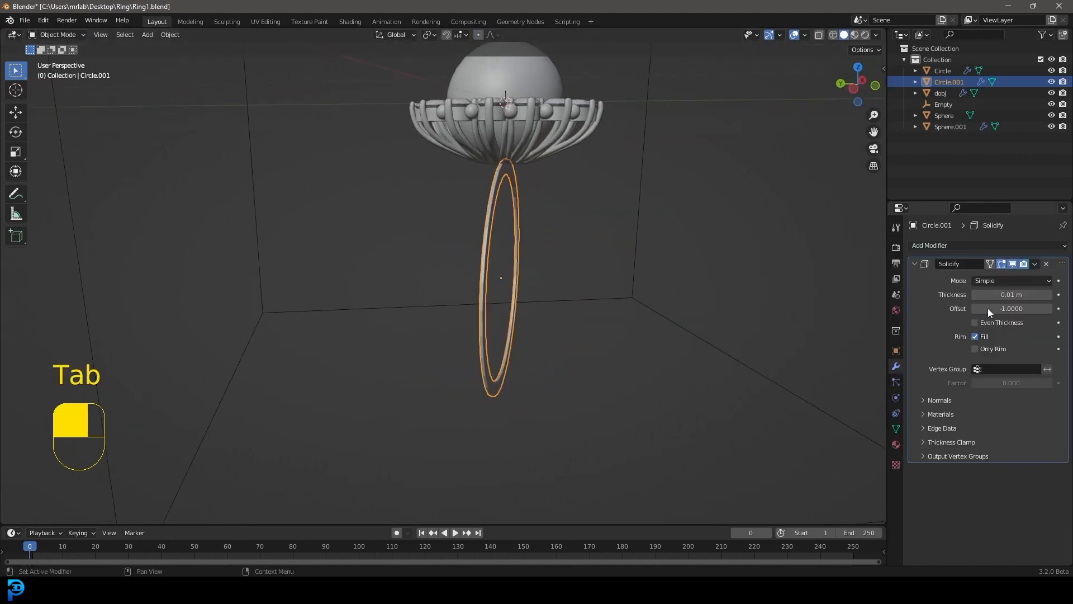
pyautogui.moveTo(1007, 295); pyautogui.dragTo(1045, 295)
# Step: In the right view, set the Solidify offset to 0.0531 to centre the band under the setting, and apply the modifier
pyautogui.moveTo(514, 193); pyautogui.dragTo(504, 194, button='middle')
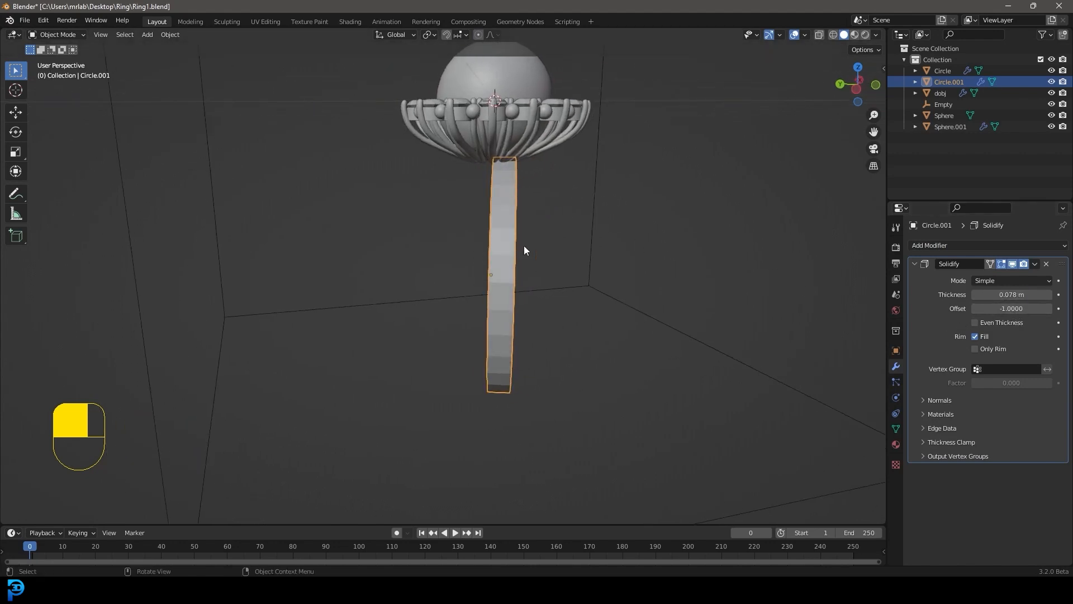
pyautogui.press('KP_3')
pyautogui.scroll(3, 423, 259)
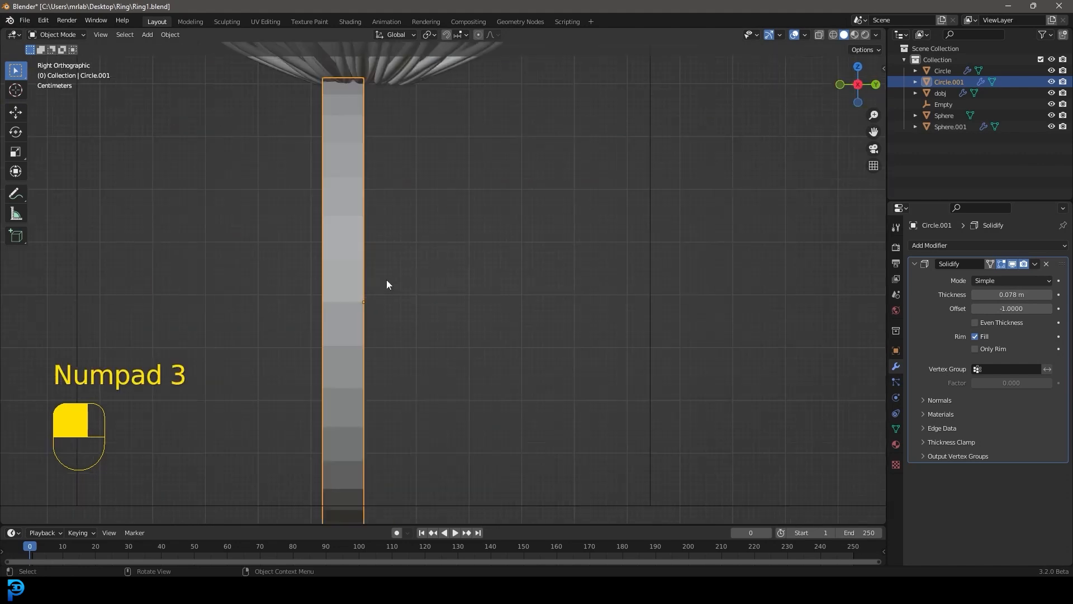
pyautogui.moveTo(1011, 309)
pyautogui.keyDown('shift'); pyautogui.mouseDown()
pyautogui.moveTo(1051, 309)
pyautogui.moveTo(1015, 311)
pyautogui.mouseUp(); pyautogui.keyUp('shift')
pyautogui.scroll(-4, 439, 299)
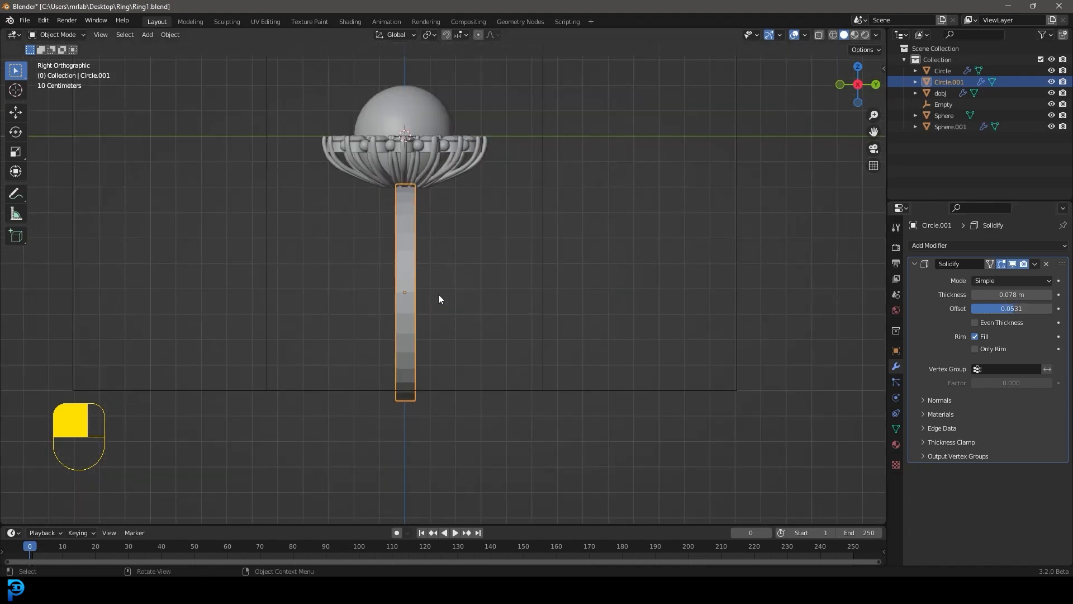
pyautogui.click(1035, 263)
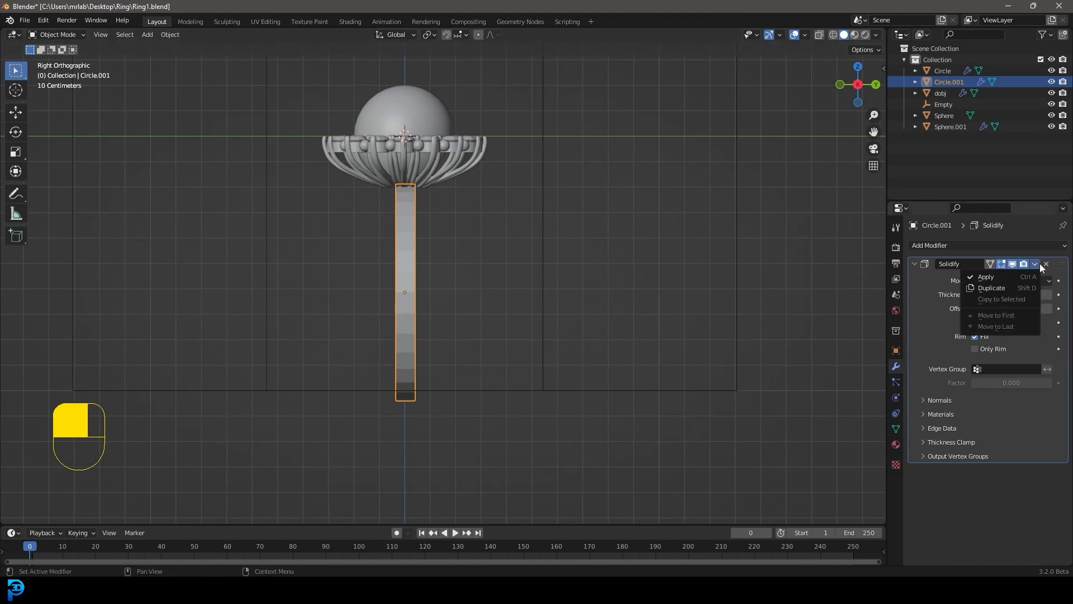
pyautogui.click(1010, 276)
pyautogui.moveTo(754, 285); pyautogui.dragTo(530, 286, button='middle')
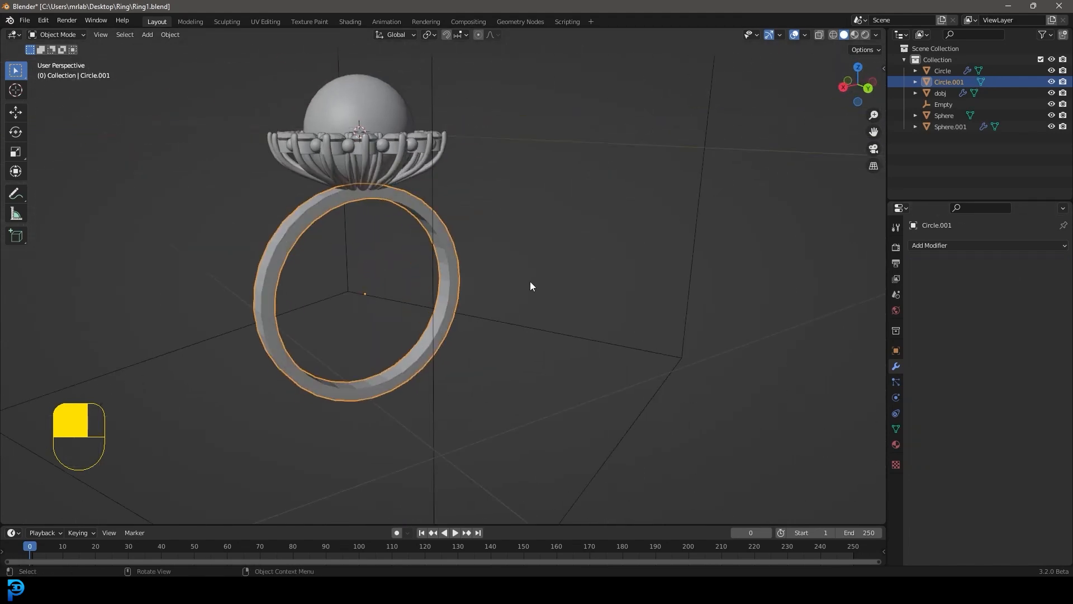
# Step: Add a Bevel modifier to the ring band with an amount of 0.01 m and 2 segments
pyautogui.click(931, 245)
pyautogui.click(860, 290)
pyautogui.scroll(3, 858, 290)
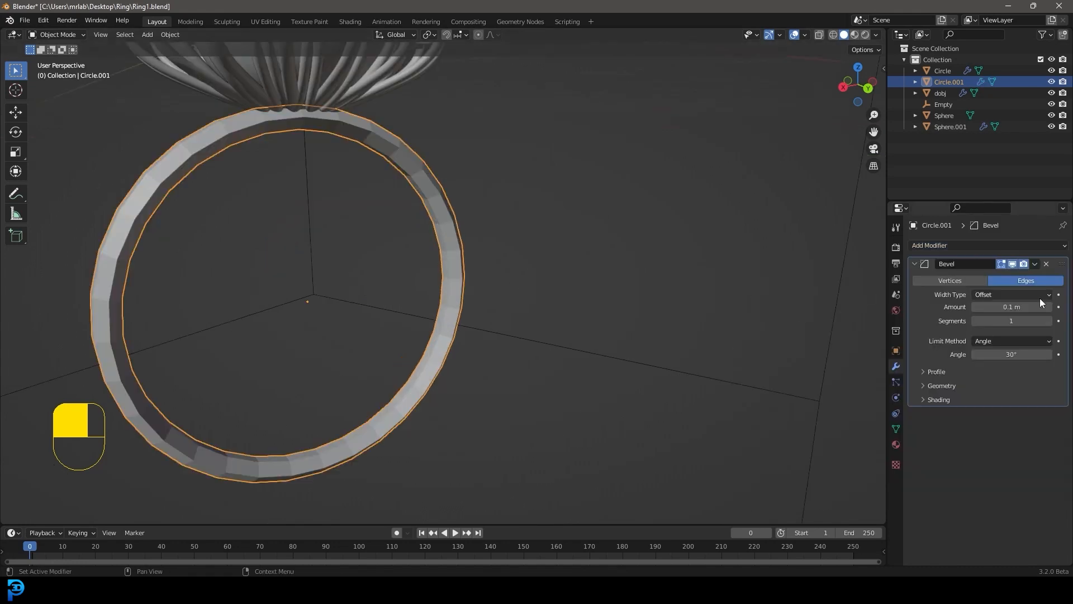
pyautogui.moveTo(1034, 306); pyautogui.dragTo(1009, 306)
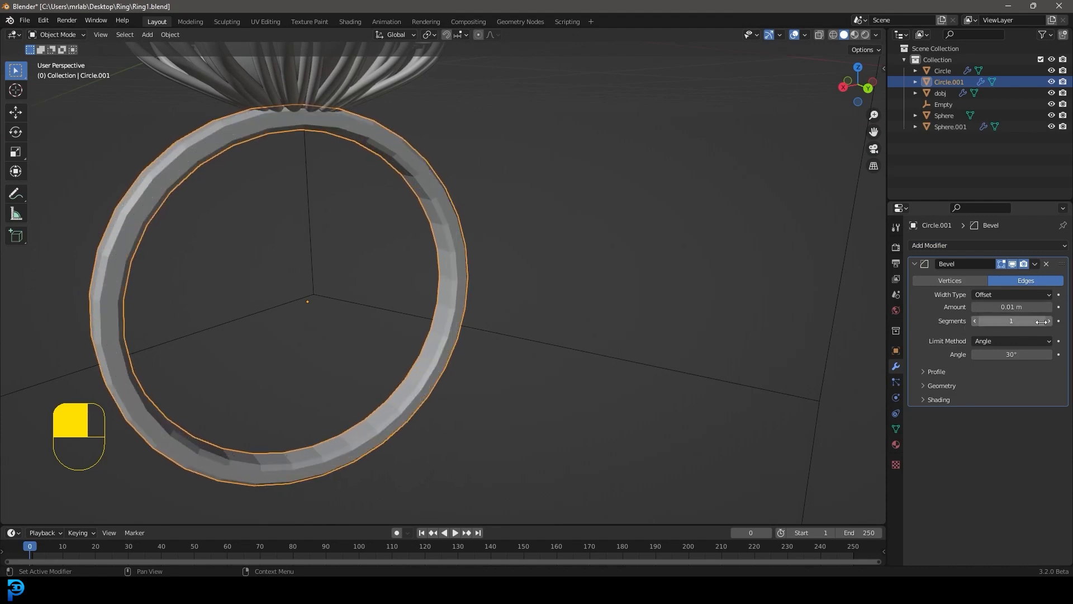
pyautogui.click(1051, 320)
# Step: Shade the ring band smooth and add a Subdivision Surface modifier to it
pyautogui.moveTo(529, 351); pyautogui.dragTo(532, 259, button='middle')
pyautogui.rightClick(531, 258)
pyautogui.click(530, 254)
pyautogui.click(953, 246)
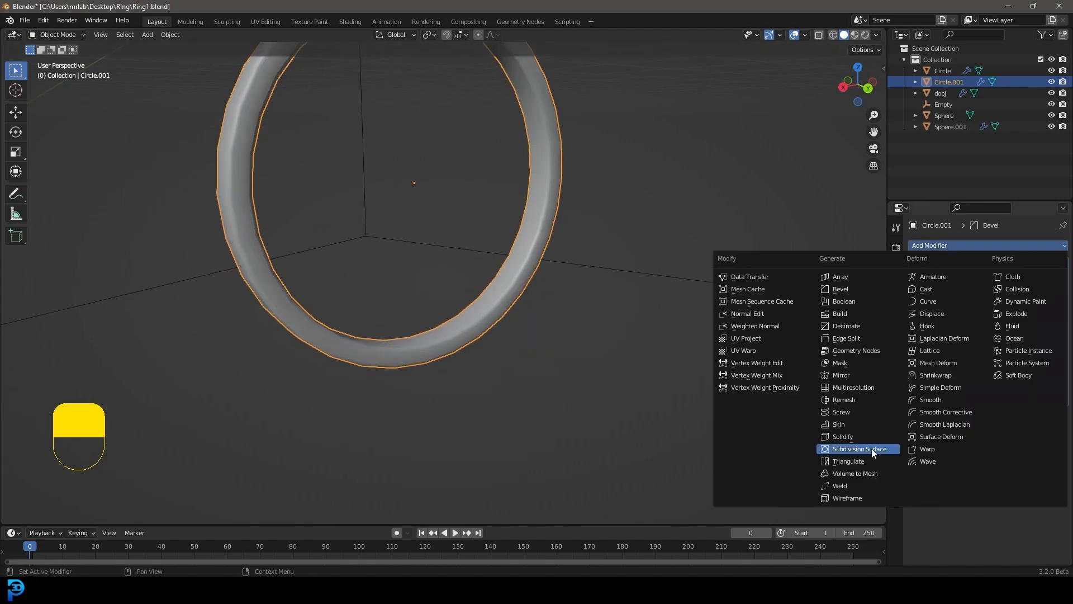
pyautogui.click(886, 448)
pyautogui.moveTo(556, 309); pyautogui.dragTo(512, 274, button='middle')
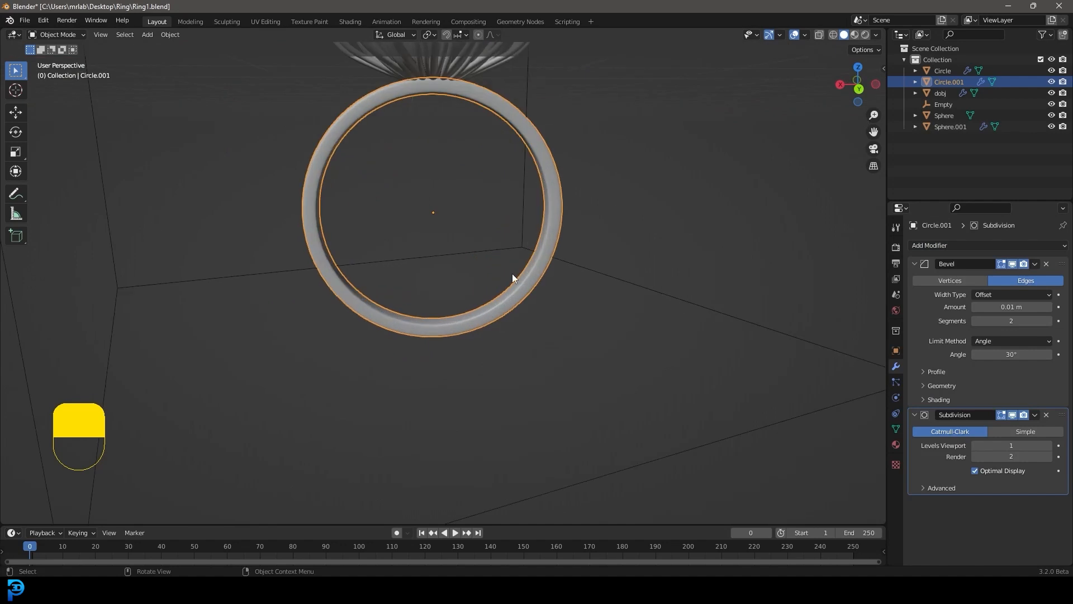
# Step: Widen the bottom of the band by scaling its lowest vertices about 1.54 along Y with a proportional size of about 1.21
pyautogui.press('KP_3')
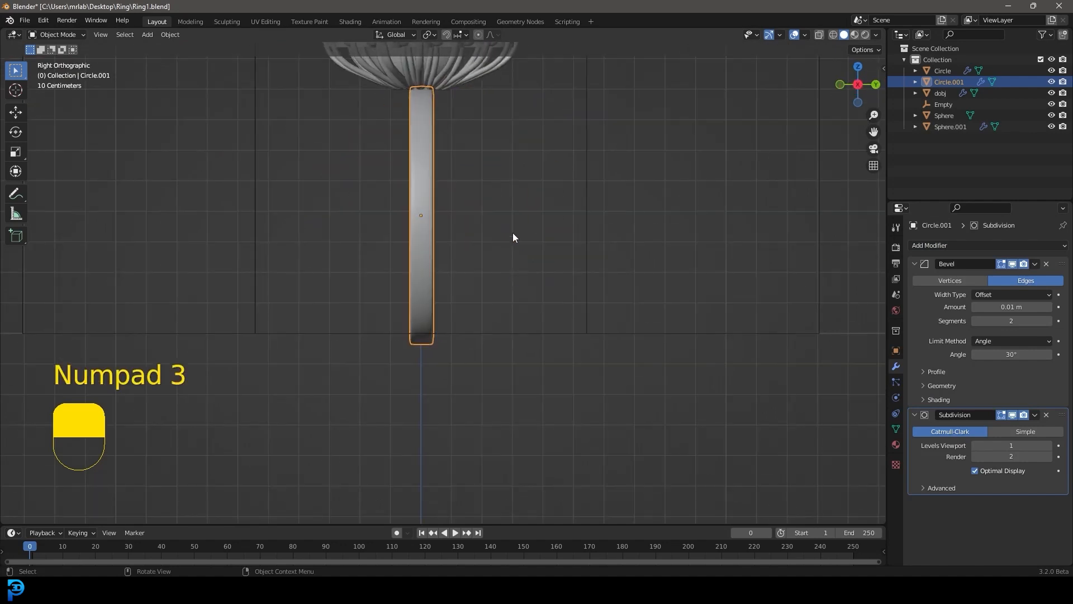
pyautogui.press('Tab')
pyautogui.press('z')
pyautogui.press('z')
pyautogui.hotkey('alt', 'a')
pyautogui.moveTo(533, 372)
pyautogui.mouseDown()
pyautogui.moveTo(354, 306)
pyautogui.moveTo(354, 326)
pyautogui.mouseUp()
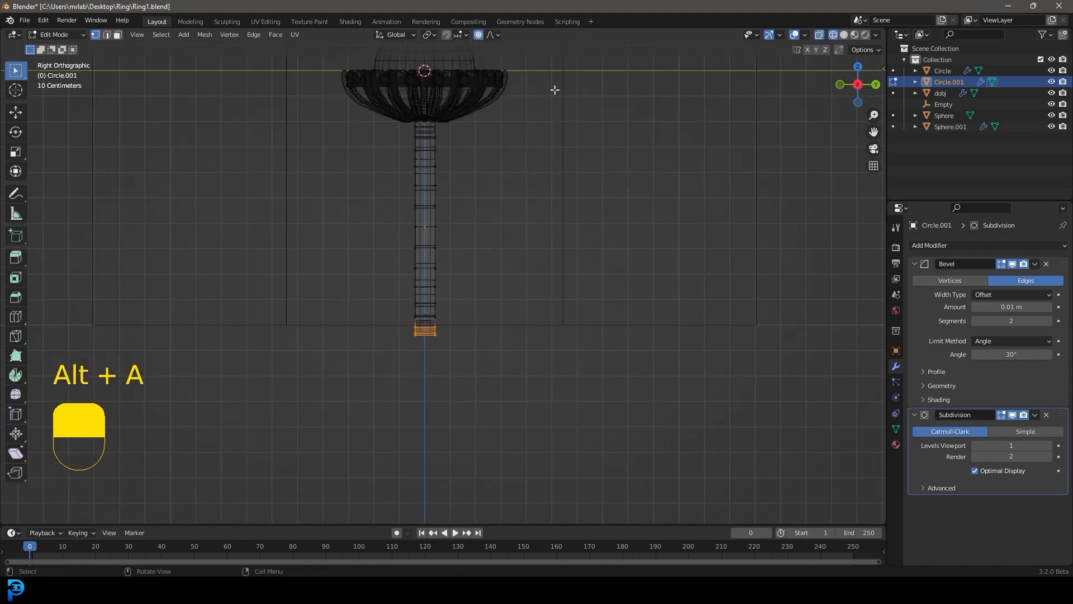
pyautogui.scroll(-3, 540, 257)
pyautogui.scroll(3, 566, 313)
pyautogui.press('s')
pyautogui.press('y')
pyautogui.scroll(-2, 594, 311)
pyautogui.scroll(-2, 631, 317)
pyautogui.scroll(-2, 639, 319)
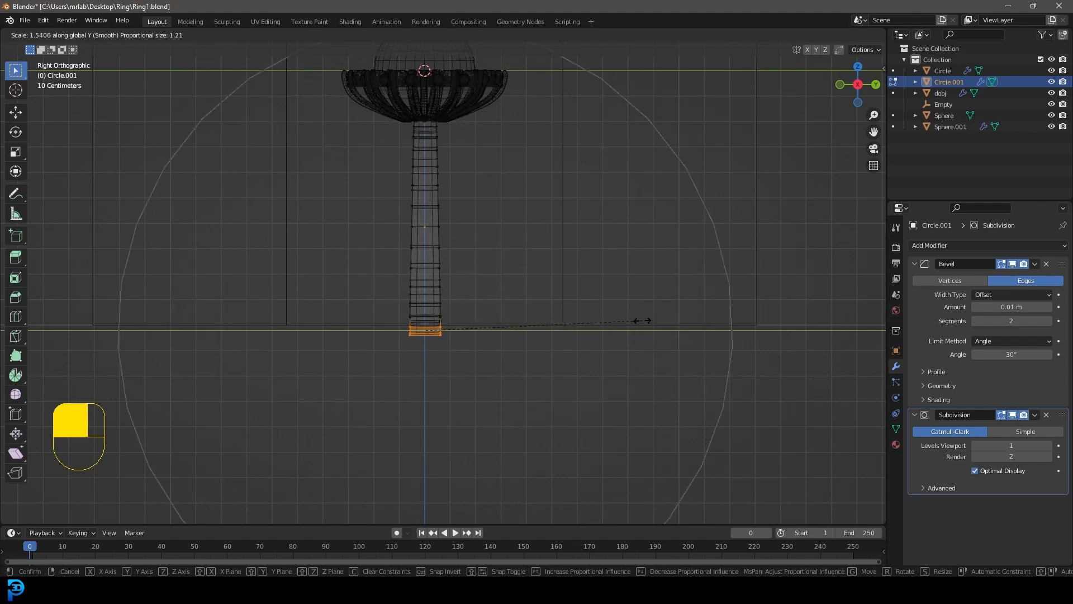
pyautogui.click(641, 320)
# Step: Narrow the top of the band by scaling its uppermost vertices about 0.71 along Y with a proportional size of about 0.83
pyautogui.scroll(-3, 565, 266)
pyautogui.scroll(3, 412, 196)
pyautogui.keyDown('shift'); pyautogui.moveTo(398, 148); pyautogui.dragTo(419, 250, button='middle'); pyautogui.keyUp('shift')
pyautogui.moveTo(392, 168); pyautogui.dragTo(510, 227)
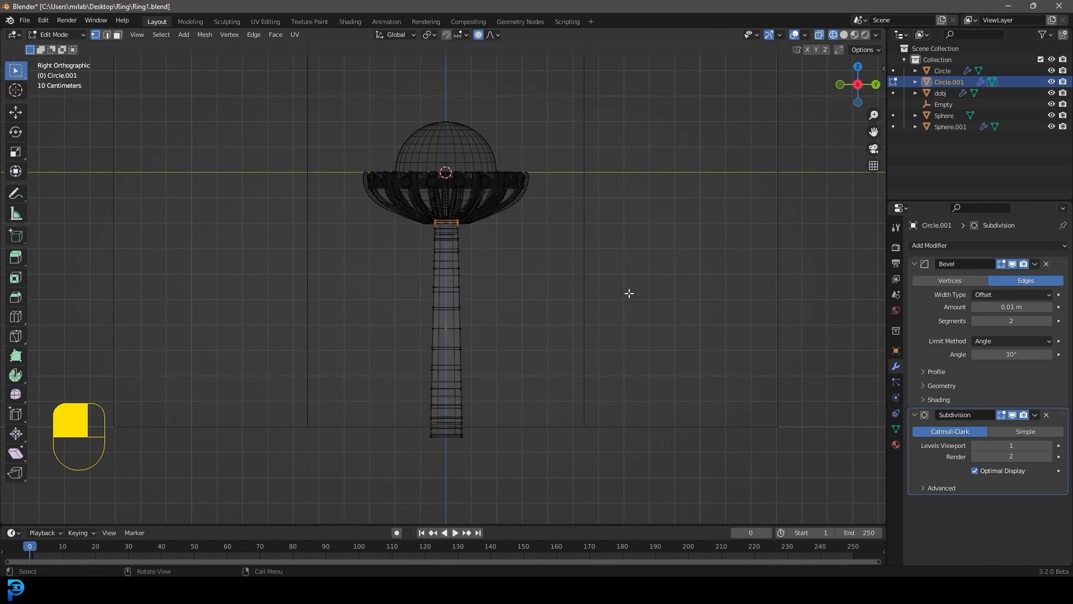
pyautogui.press('s')
pyautogui.press('y')
pyautogui.scroll(4, 600, 288)
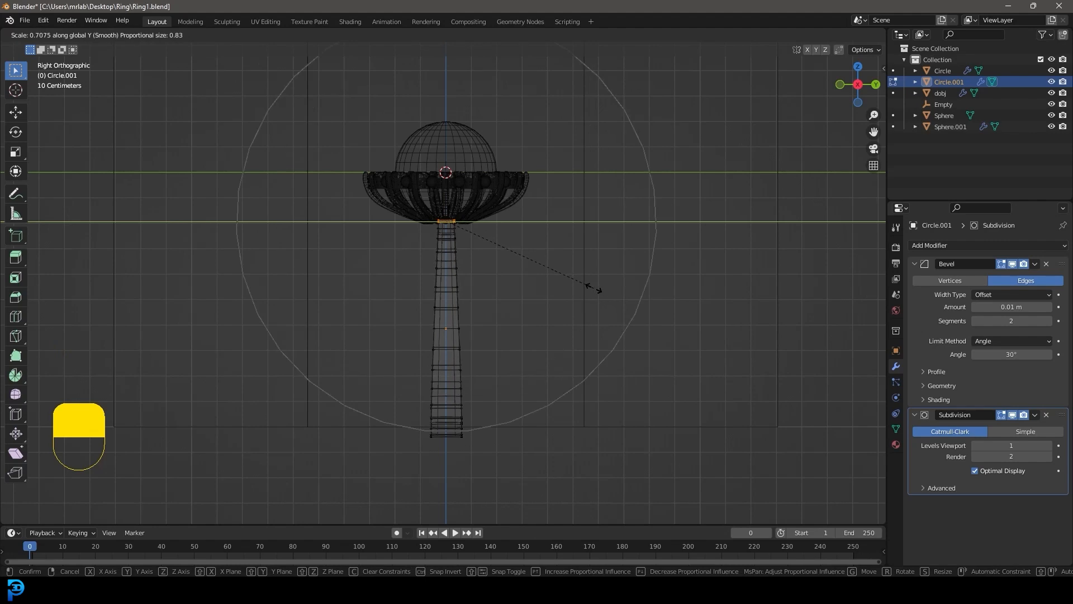
pyautogui.click(592, 287)
pyautogui.press('z')
pyautogui.click(601, 288)
pyautogui.moveTo(600, 287)
pyautogui.mouseDown(button='middle')
pyautogui.moveTo(471, 288)
pyautogui.moveTo(556, 308)
pyautogui.mouseUp(button='middle')
# Step: Save the file and select only the inner vertices on the lower half of the band in front wireframe view
pyautogui.press('KP_1')
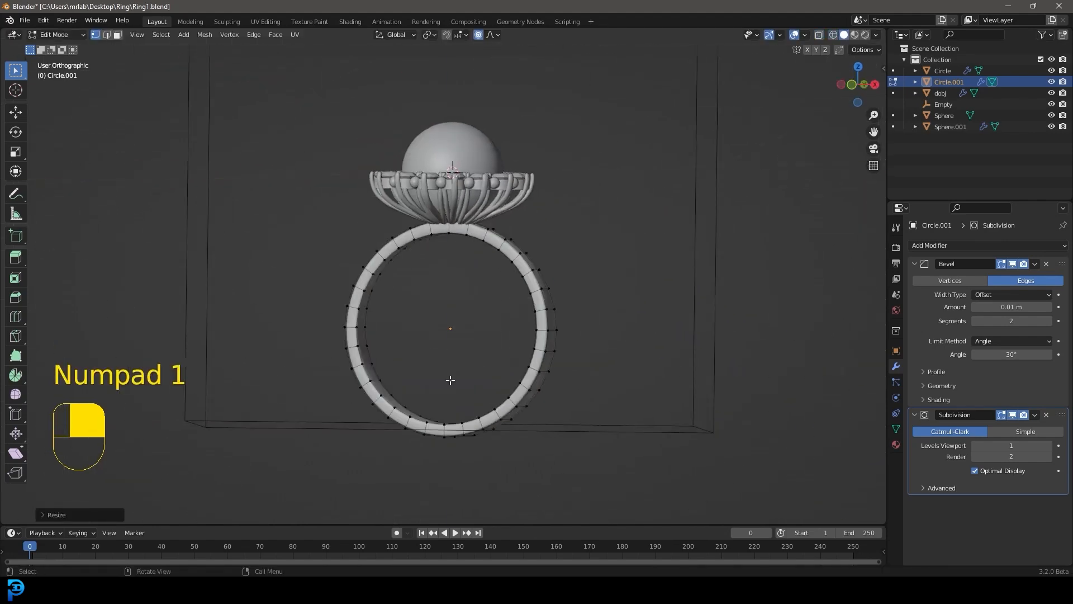
pyautogui.press('z')
pyautogui.click(385, 308)
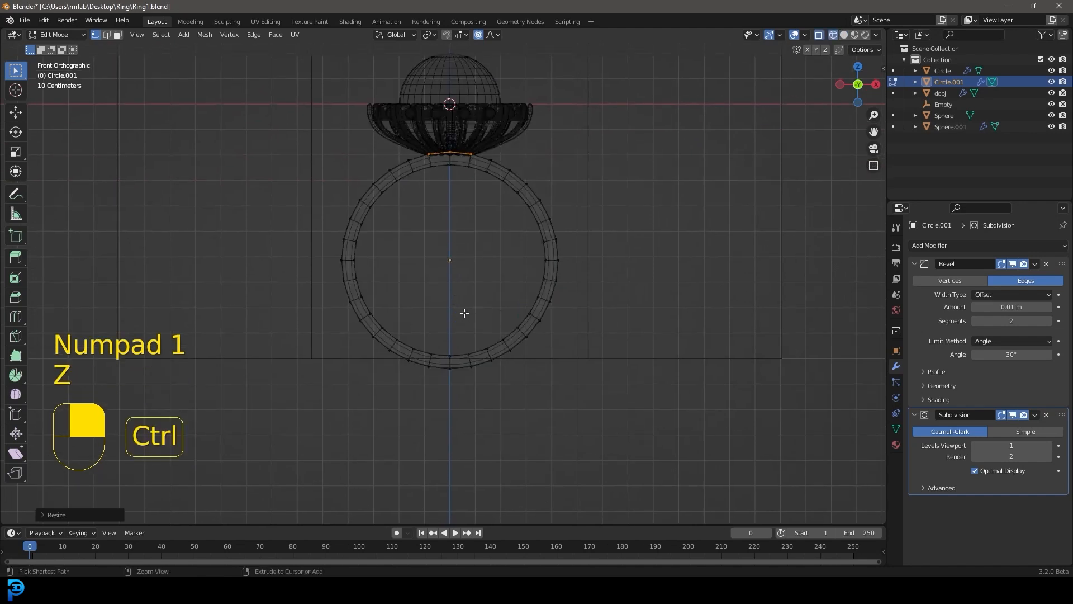
pyautogui.hotkey('ctrl', 's')
pyautogui.scroll(1, 455, 297)
pyautogui.press('c')
pyautogui.scroll(-10, 451, 281)
pyautogui.scroll(-3, 450, 264)
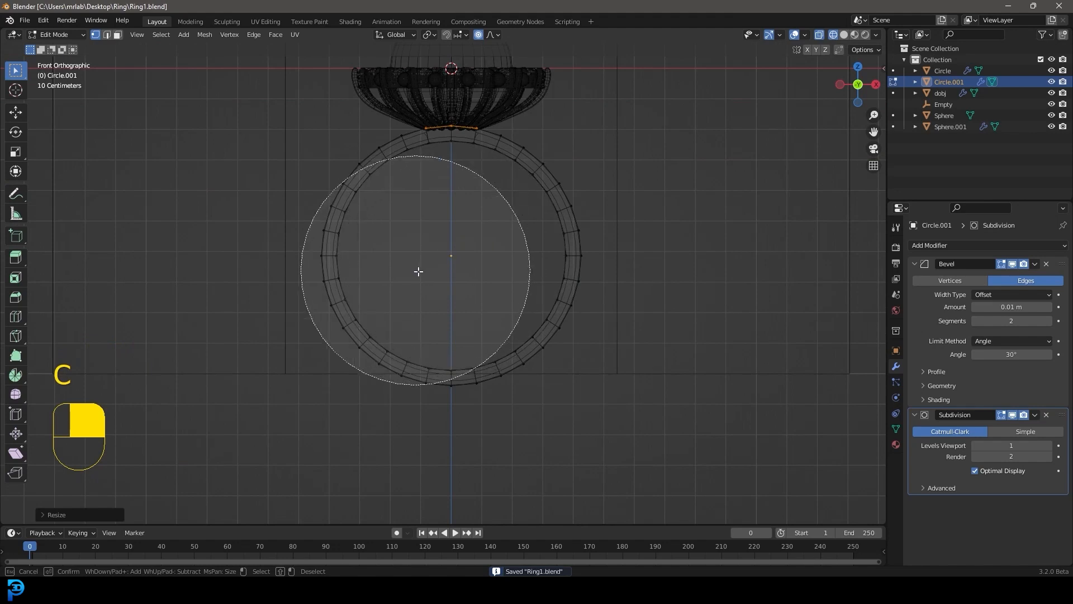
pyautogui.click(452, 263)
pyautogui.rightClick(551, 271)
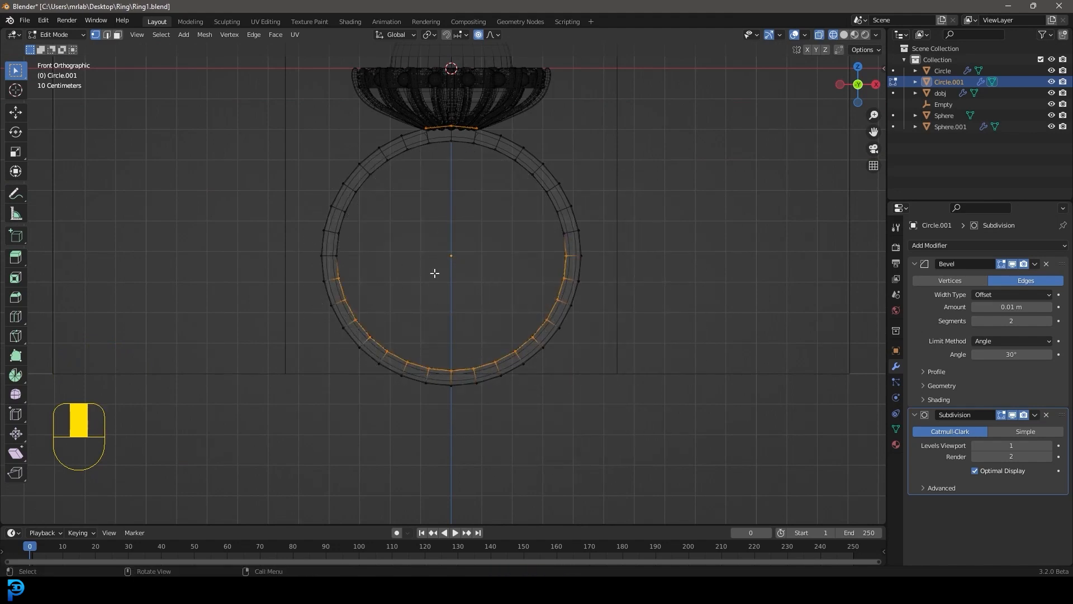
pyautogui.rightClick(578, 237)
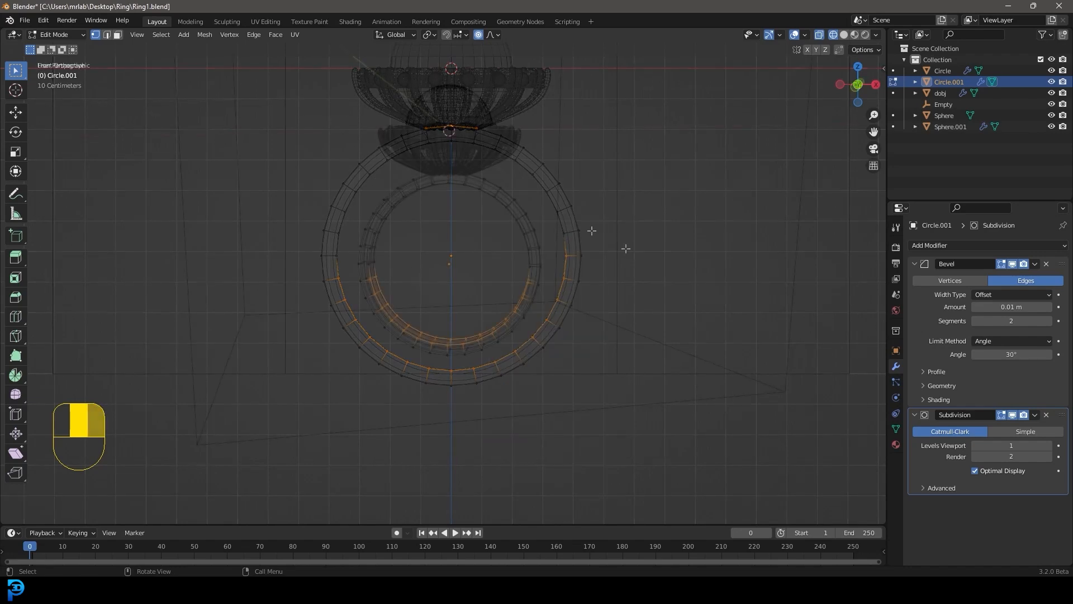
pyautogui.press('KP_1')
pyautogui.scroll(3, 333, 284)
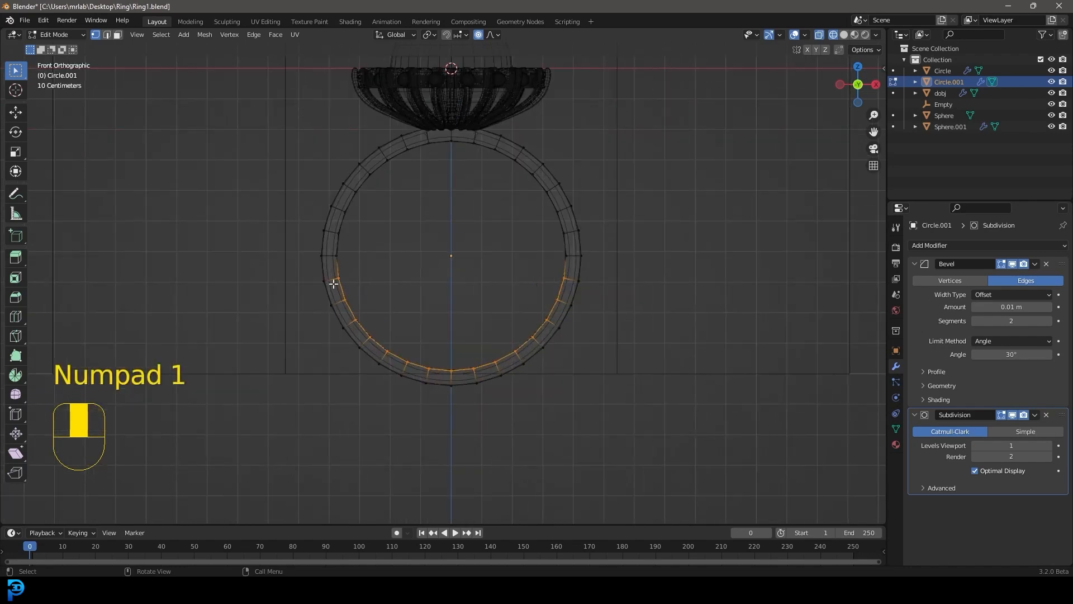
pyautogui.scroll(3, 419, 341)
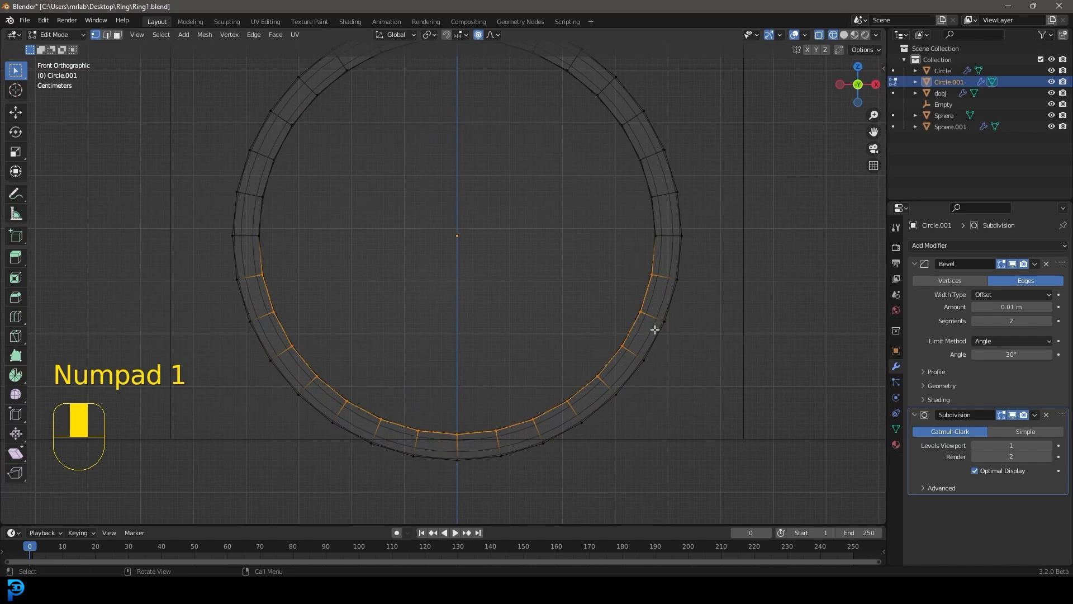
# Step: Scale the selected inner vertices about 0.92 along X with a proportional size of about 0.04, and raise them about 0.018 m along Z
pyautogui.press('s')
pyautogui.press('x')
pyautogui.scroll(18, 743, 373)
pyautogui.scroll(13, 728, 372)
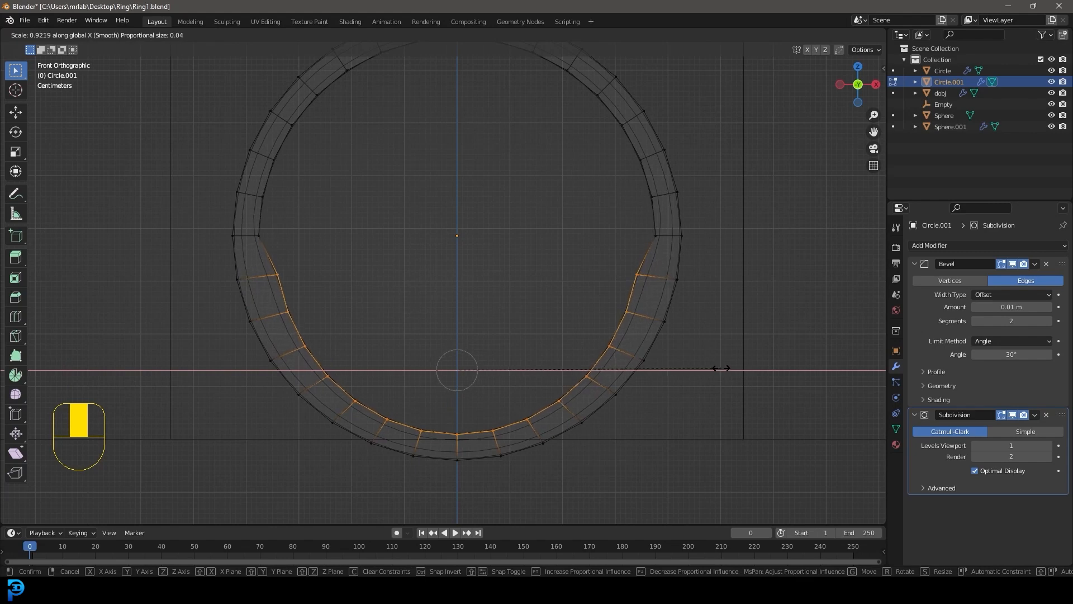
pyautogui.click(720, 368)
pyautogui.press('g')
pyautogui.press('z')
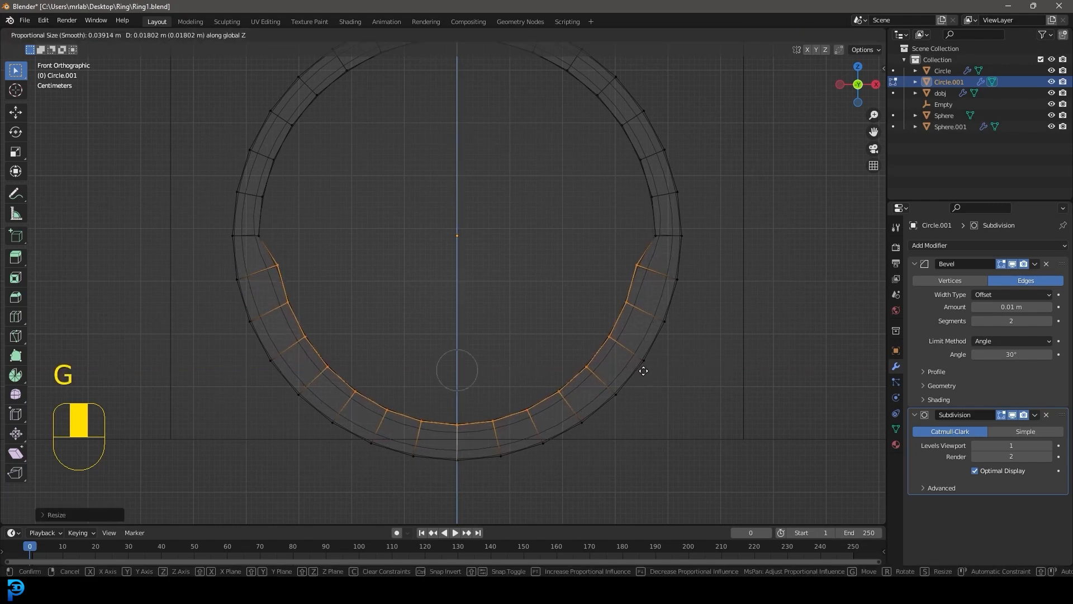
pyautogui.click(643, 371)
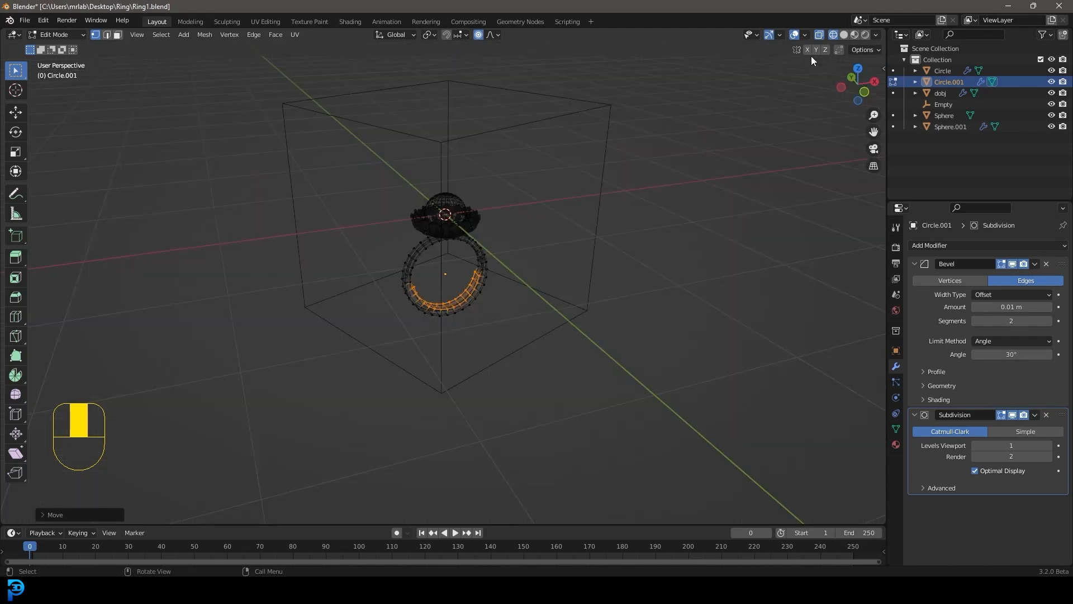
# Step: Enable X mirror editing and move the inner vertices just below the band's mid-height about 0.017 m outward and 0.009 m down
pyautogui.click(808, 50)
pyautogui.moveTo(712, 227); pyautogui.dragTo(692, 218, button='middle')
pyautogui.press('KP_1')
pyautogui.scroll(3, 542, 293)
pyautogui.moveTo(562, 253); pyautogui.dragTo(612, 280)
pyautogui.press('g')
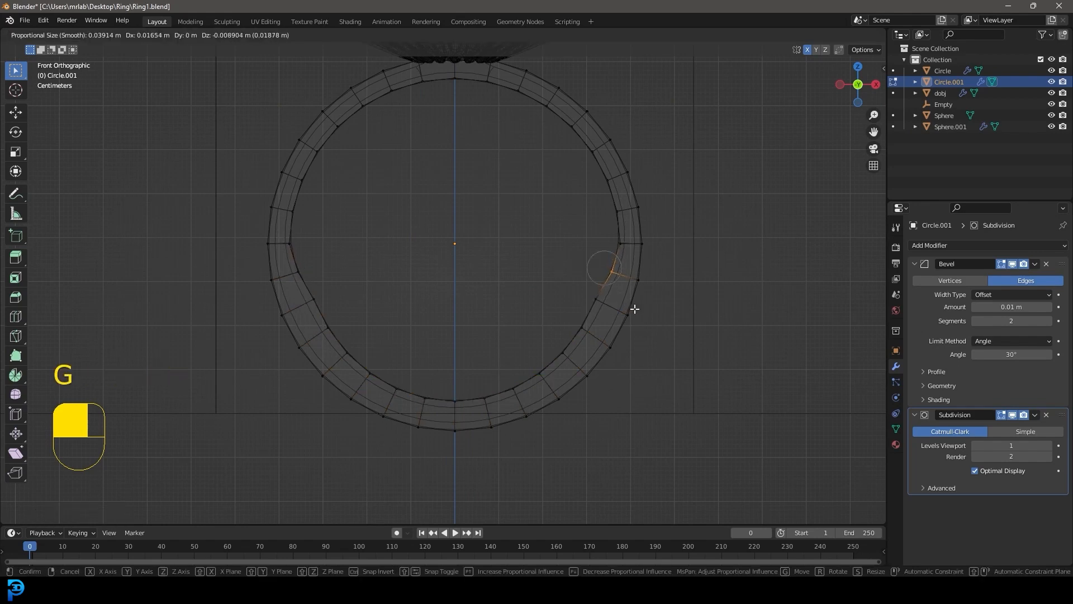
pyautogui.click(635, 309)
# Step: Move the next inner vertices down the band's side outward with a larger proportional size to even out its inner curve
pyautogui.moveTo(577, 265); pyautogui.dragTo(609, 311)
pyautogui.press('g')
pyautogui.scroll(-5, 615, 314)
pyautogui.scroll(-3, 618, 313)
pyautogui.click(615, 311)
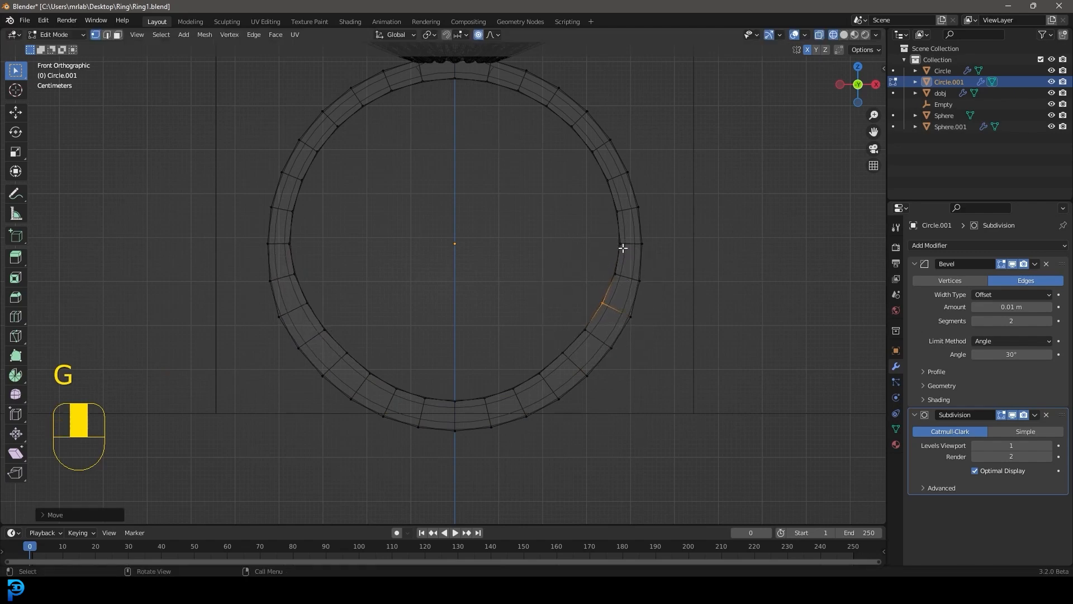
pyautogui.moveTo(539, 306); pyautogui.dragTo(591, 356)
pyautogui.press('g')
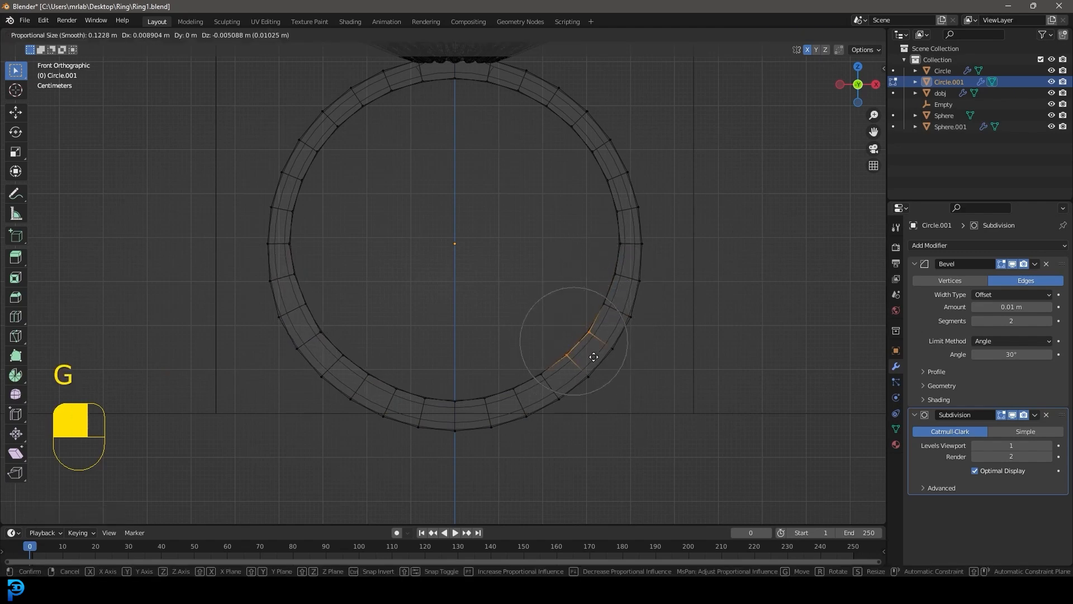
pyautogui.click(594, 357)
pyautogui.moveTo(589, 289); pyautogui.dragTo(615, 307)
pyautogui.press('g')
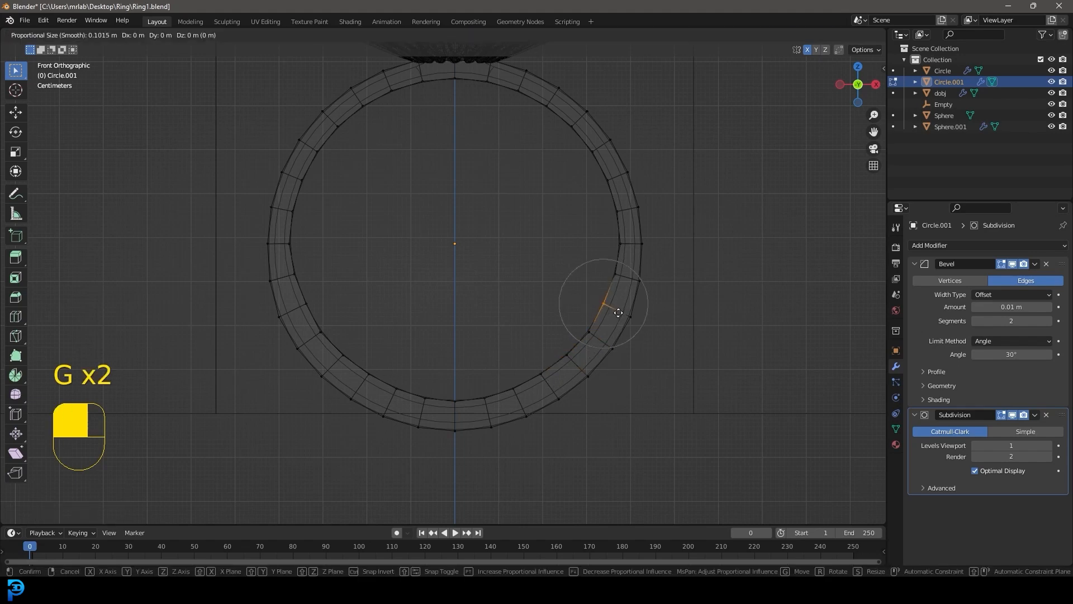
pyautogui.press('g')
pyautogui.click(670, 290)
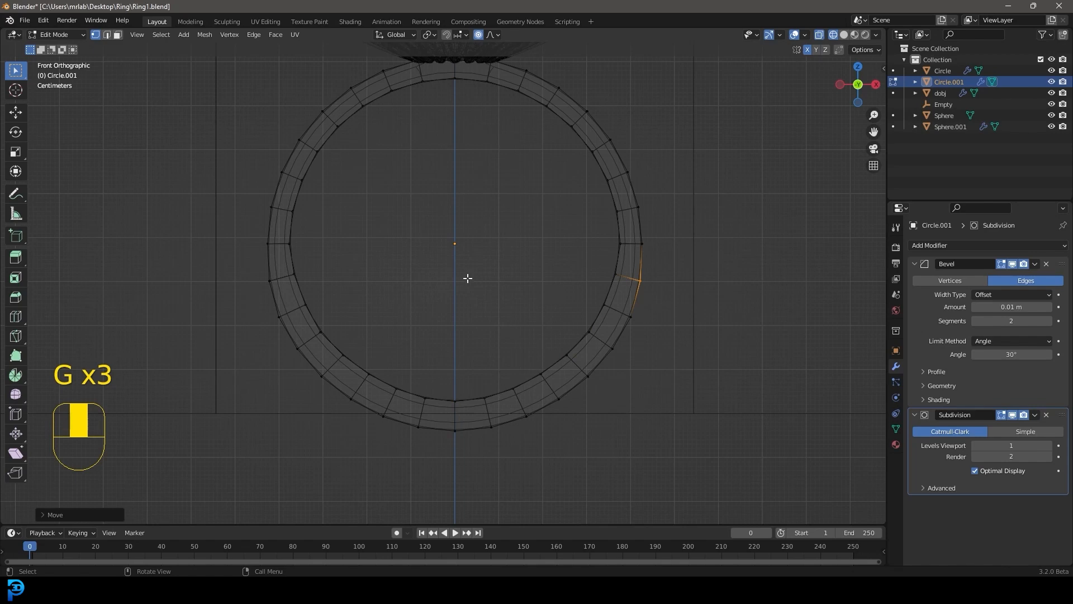
# Step: Turn off proportional editing and add one centred edge loop around the band's outer face
pyautogui.scroll(-4, 468, 278)
pyautogui.moveTo(443, 266); pyautogui.dragTo(470, 295, button='middle')
pyautogui.press('z')
pyautogui.click(526, 294)
pyautogui.moveTo(428, 261); pyautogui.dragTo(507, 292, button='middle')
pyautogui.scroll(4, 448, 269)
pyautogui.click(479, 37)
pyautogui.moveTo(502, 139); pyautogui.dragTo(451, 216, button='middle')
pyautogui.hotkey('alt', 'a')
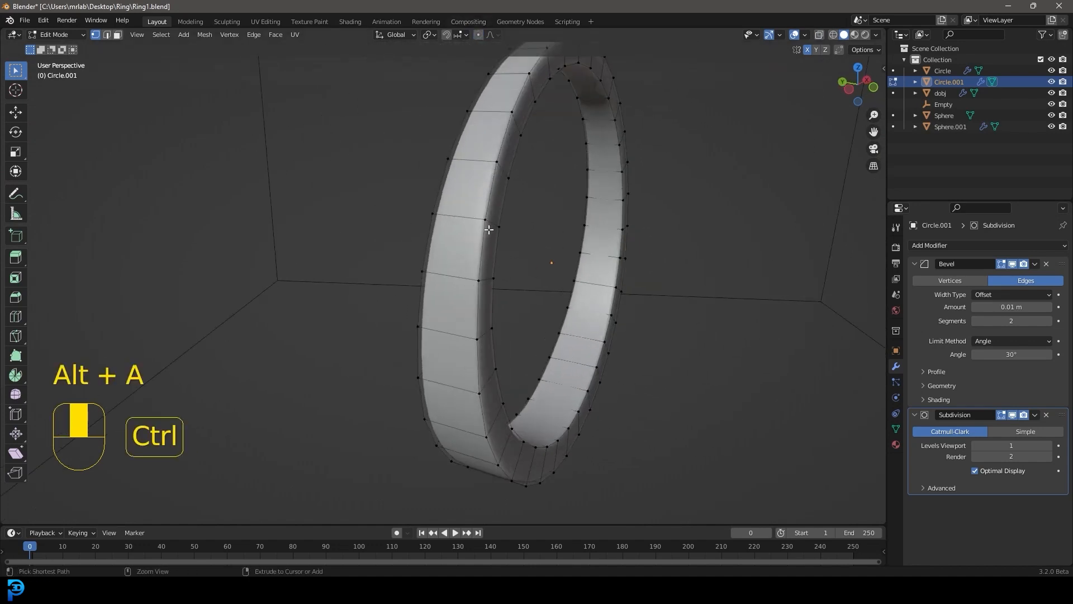
pyautogui.hotkey('ctrl', 'r')
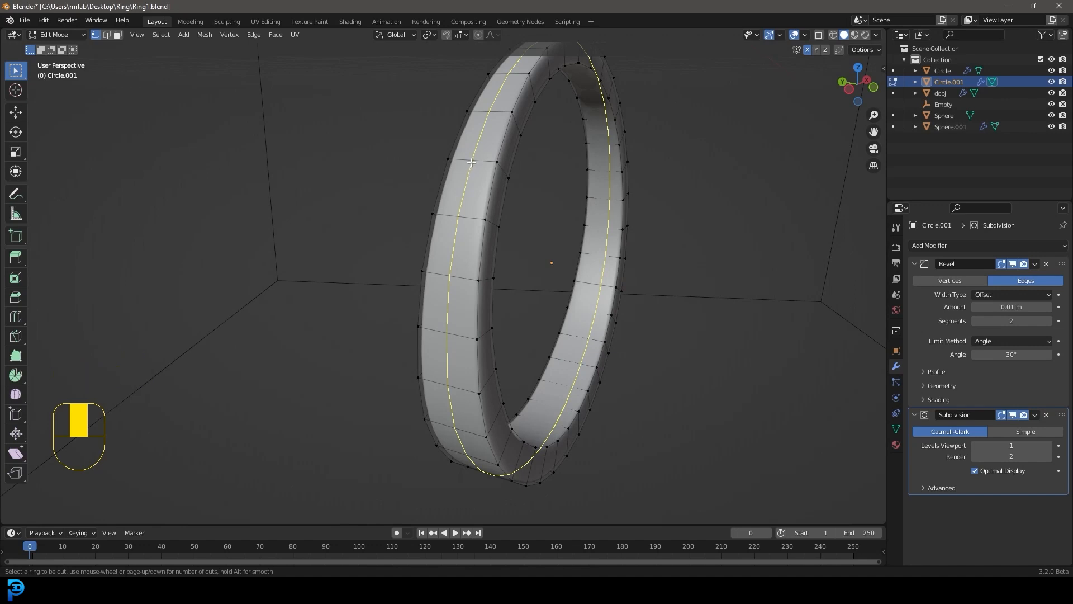
pyautogui.click(471, 162)
pyautogui.rightClick(592, 209)
# Step: Shrink/Fatten the new edge loop by about -0.0075 m and return to Object Mode with nothing selected
pyautogui.moveTo(632, 317); pyautogui.dragTo(648, 309, button='middle')
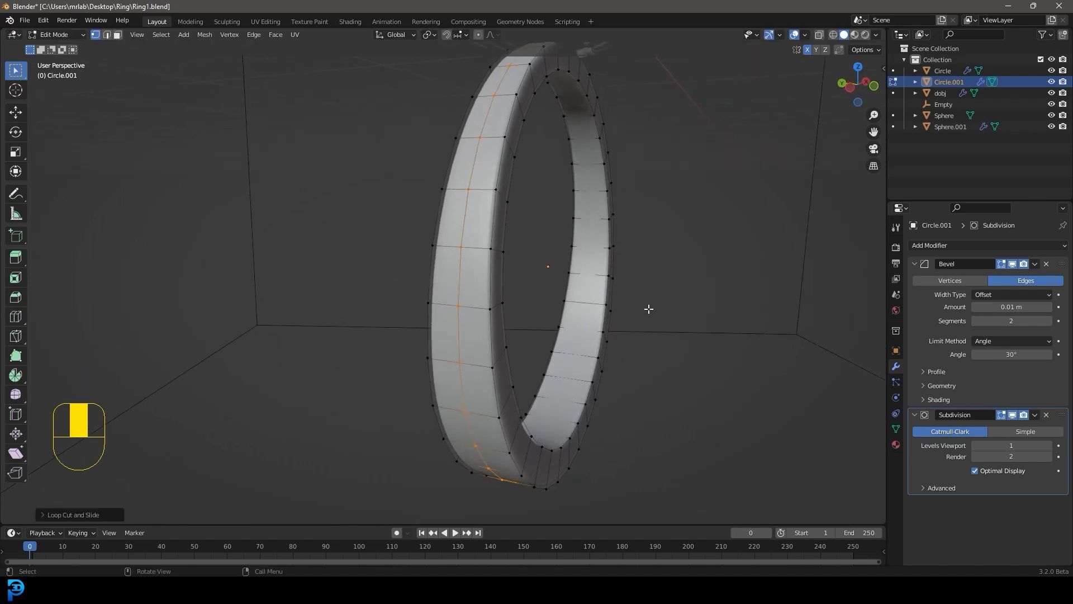
pyautogui.press('alt')
pyautogui.hotkey('alt', 's')
pyautogui.press('shift')
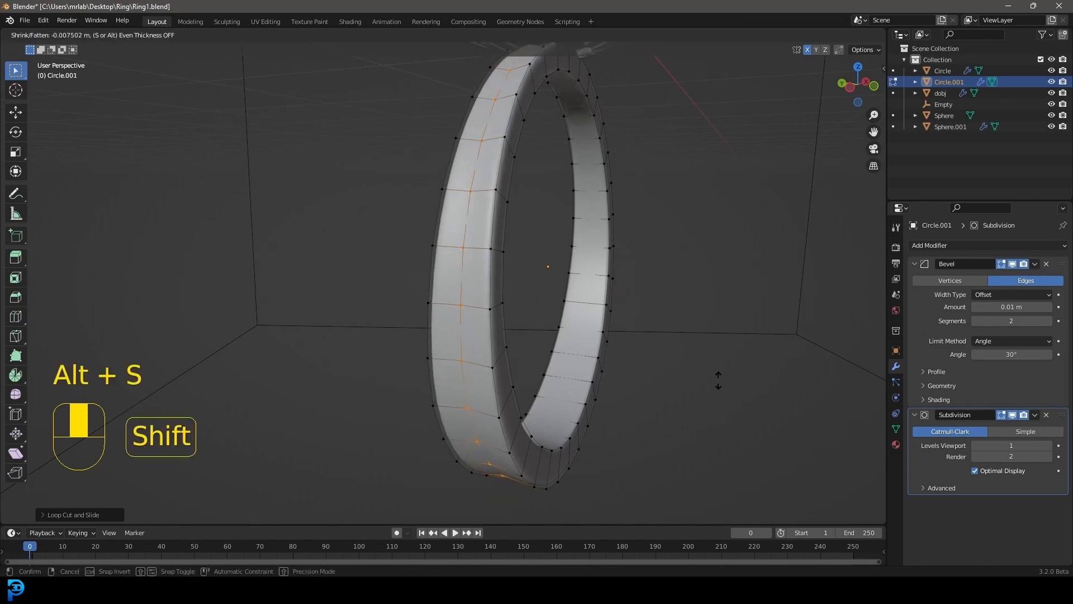
pyautogui.click(718, 379)
pyautogui.moveTo(499, 258); pyautogui.dragTo(518, 189, button='middle')
pyautogui.moveTo(560, 326); pyautogui.dragTo(451, 378, button='middle')
pyautogui.scroll(3, 486, 369)
pyautogui.moveTo(570, 337); pyautogui.dragTo(510, 297, button='middle')
pyautogui.press('Tab')
pyautogui.hotkey('alt', 'a')
# Step: Hide every object except the large sphere
pyautogui.press('KP_1')
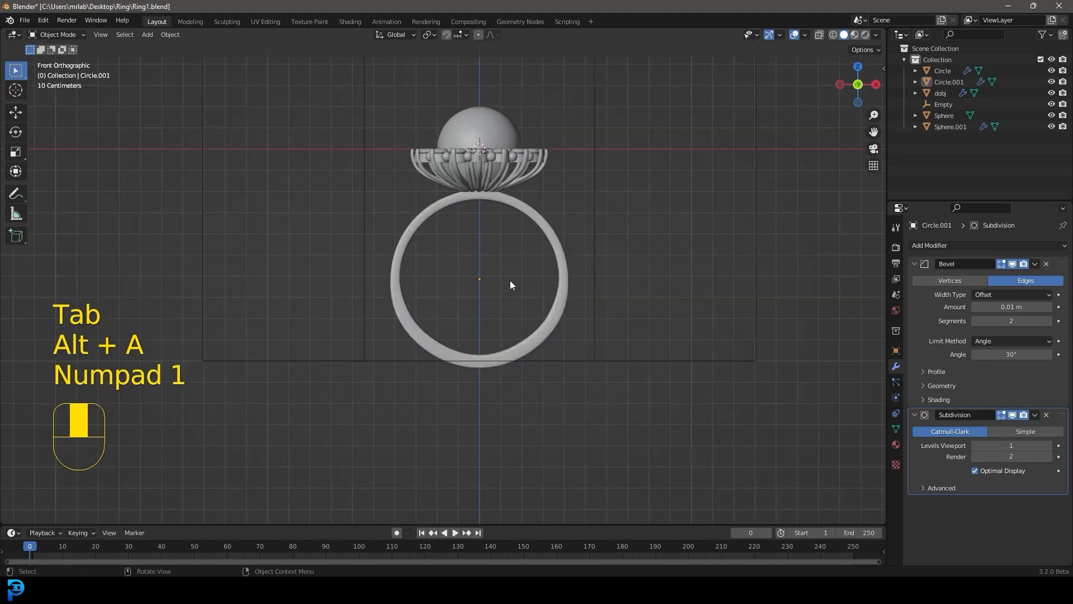
pyautogui.keyDown('shift'); pyautogui.moveTo(498, 188); pyautogui.dragTo(489, 237, button='middle'); pyautogui.keyUp('shift')
pyautogui.scroll(2, 489, 237)
pyautogui.hotkey('shift', 'a')
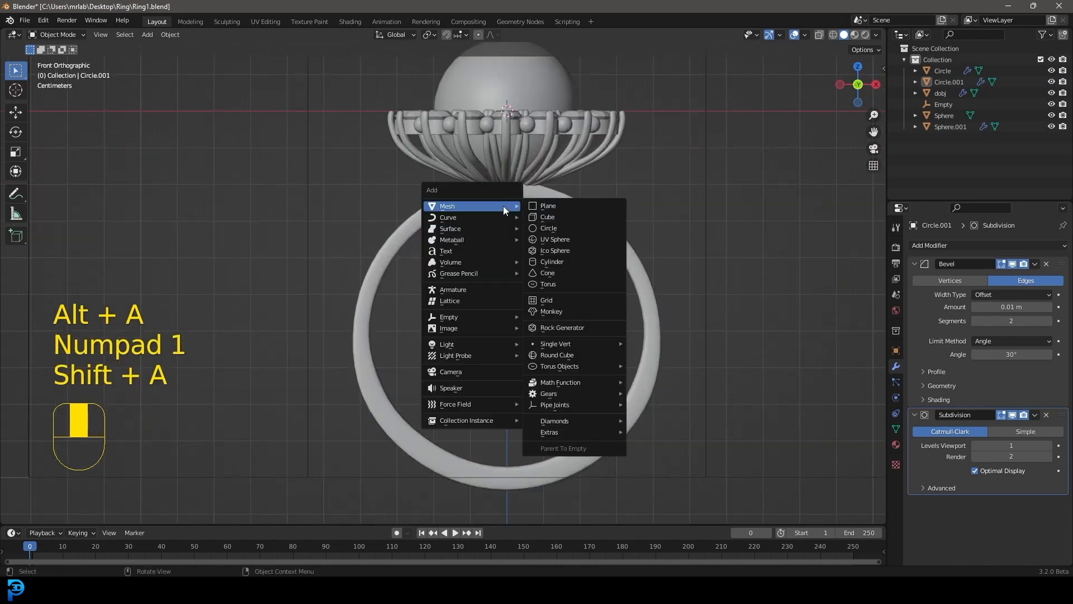
pyautogui.click(521, 88)
pyautogui.scroll(-4, 518, 115)
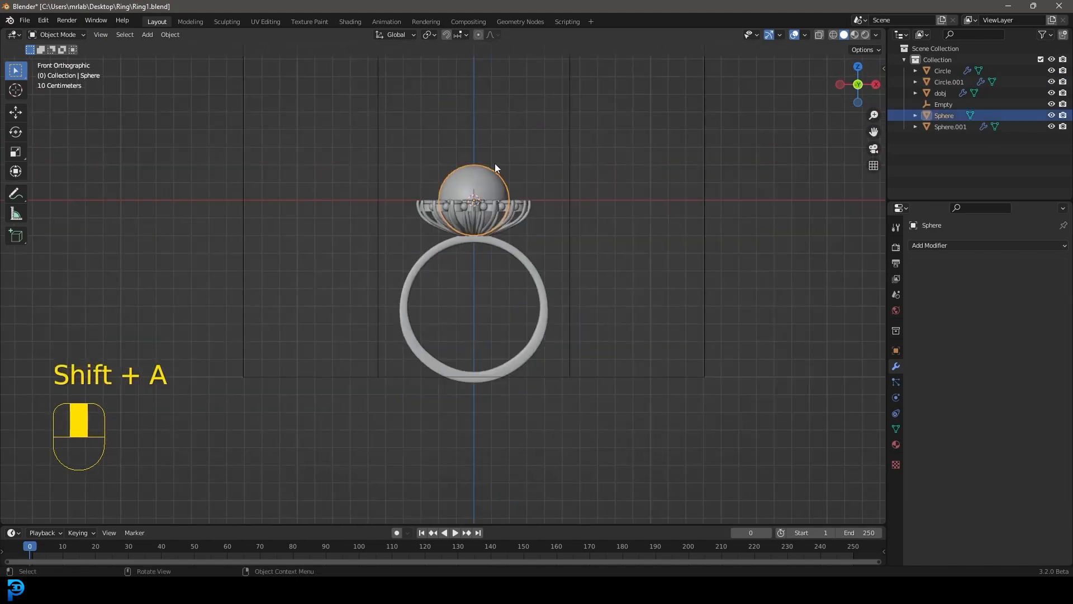
pyautogui.scroll(2, 505, 172)
pyautogui.hotkey('ctrl', 'i')
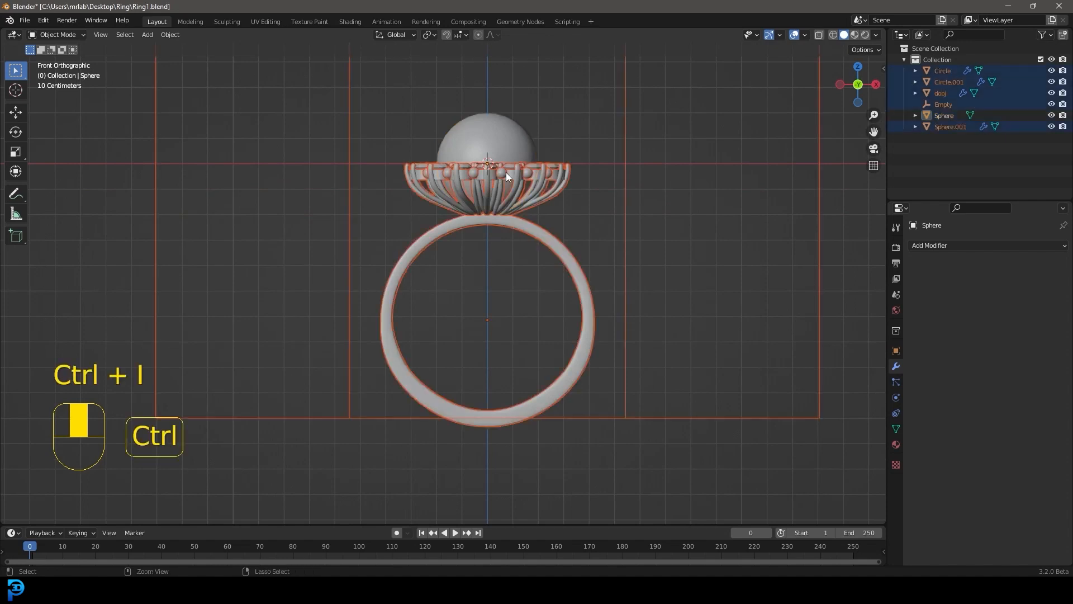
pyautogui.press('h')
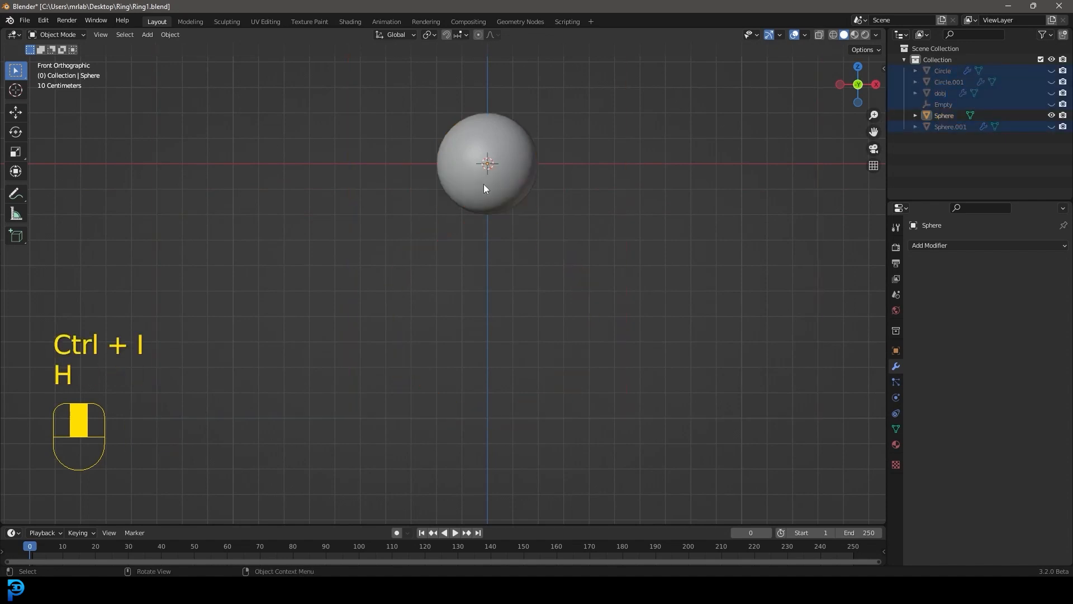
# Step: Edit the large sphere's mesh in wireframe view and duplicate its lower cap of faces in place
pyautogui.click(484, 184)
pyautogui.press('Tab')
pyautogui.scroll(3, 492, 223)
pyautogui.press('z')
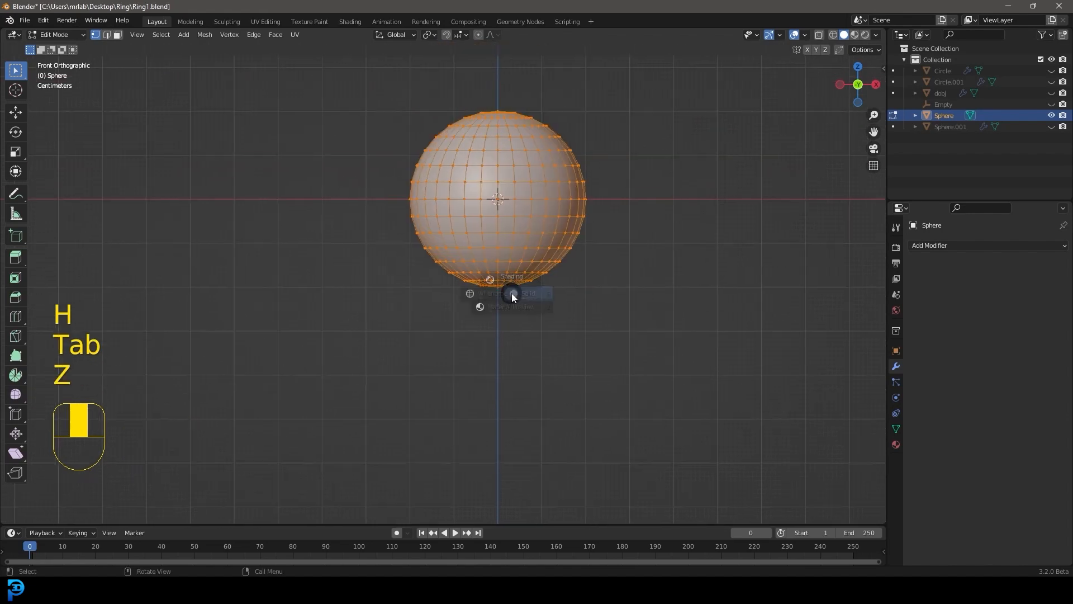
pyautogui.press('z')
pyautogui.moveTo(384, 346); pyautogui.dragTo(598, 241)
pyautogui.scroll(4, 598, 275)
pyautogui.hotkey('shift', 'd')
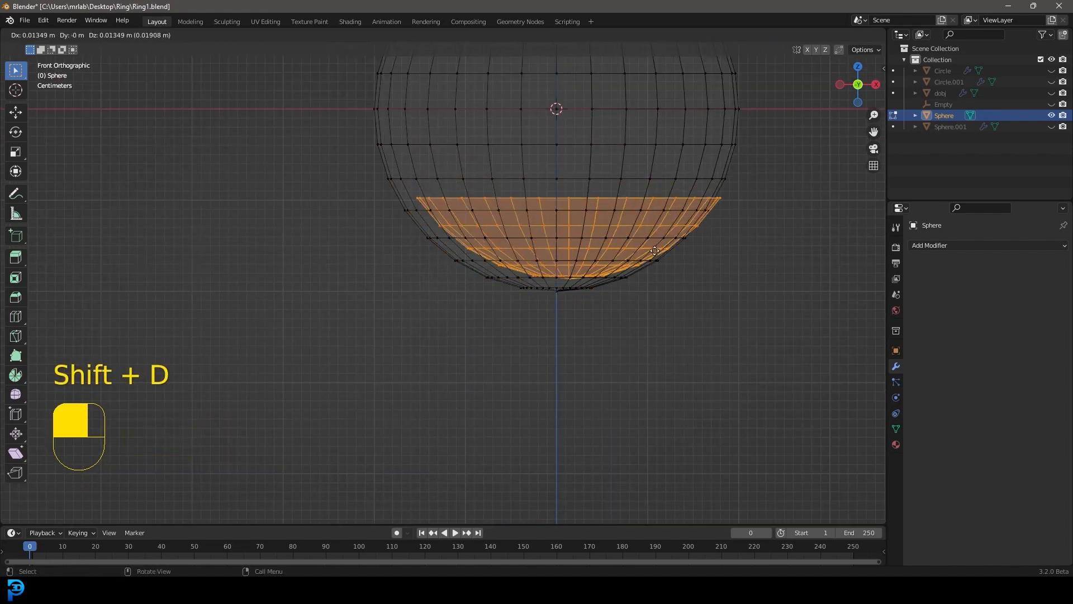
pyautogui.rightClick(650, 245)
# Step: Shrink/Fatten the duplicated cap outward by about 0.1 m, separate it into its own object and return to Object Mode
pyautogui.hotkey('alt', 's')
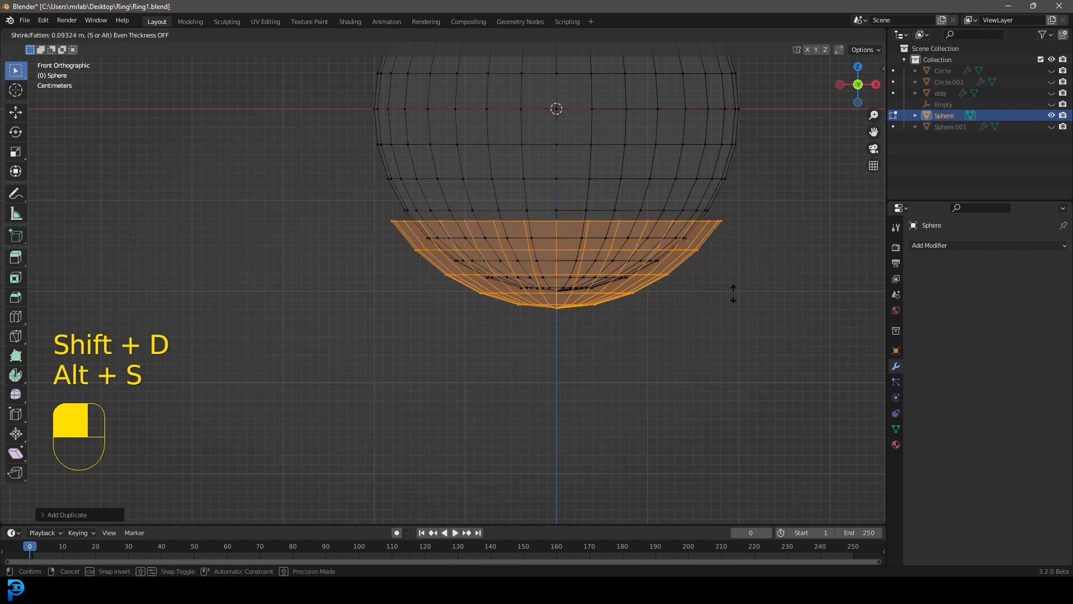
pyautogui.click(731, 284)
pyautogui.press('p')
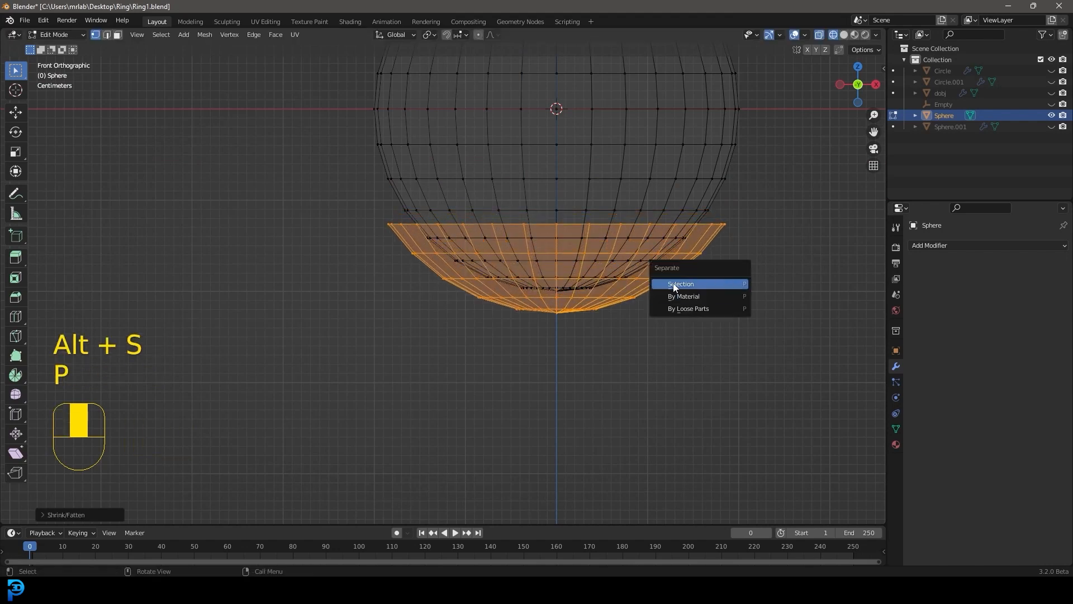
pyautogui.click(695, 283)
pyautogui.press('Tab')
pyautogui.scroll(-6, 630, 242)
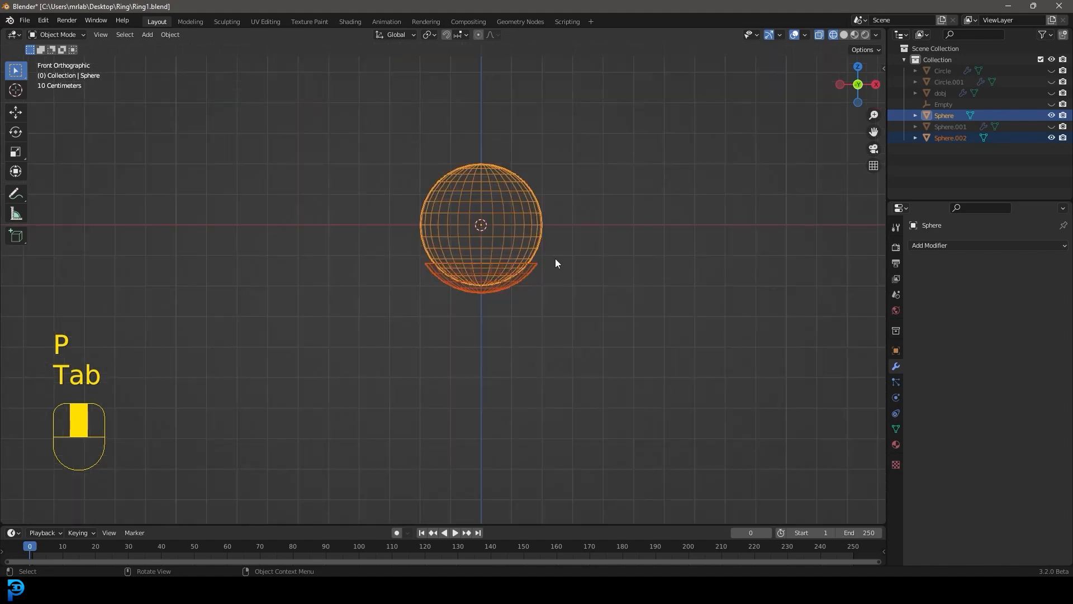
# Step: Reveal all hidden objects, return to solid shading and enter Edit Mode on the separated cup under the sphere
pyautogui.hotkey('alt', 'h')
pyautogui.scroll(4, 549, 263)
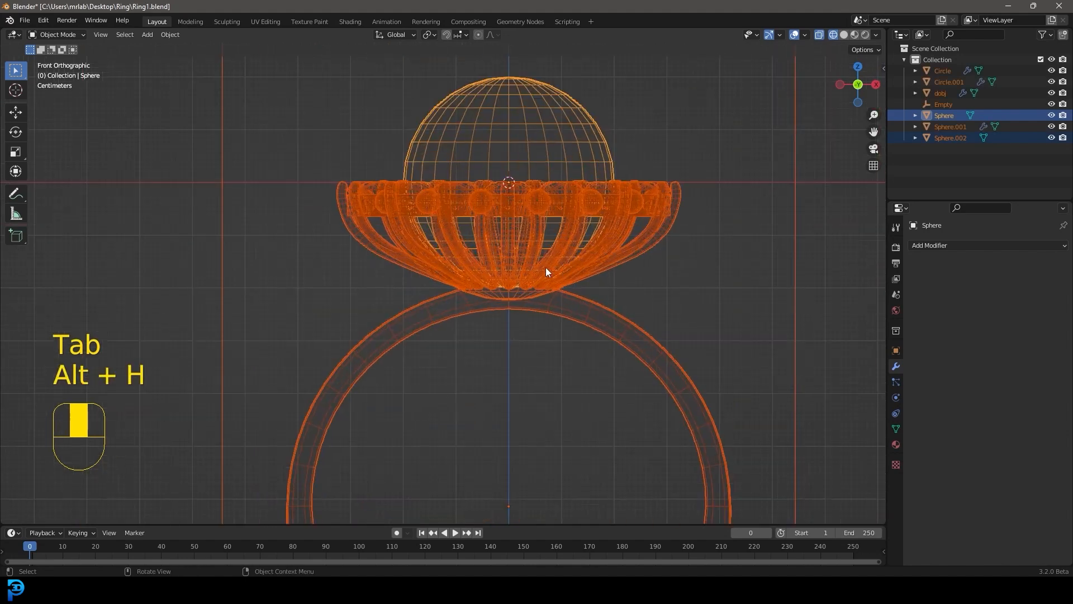
pyautogui.press('z')
pyautogui.click(656, 274)
pyautogui.click(440, 254)
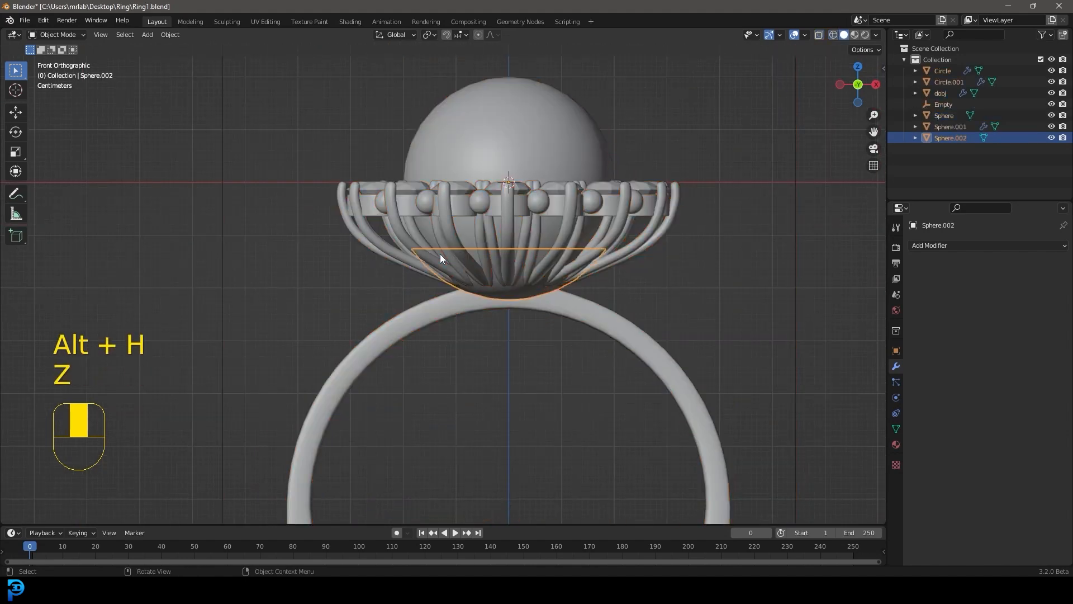
pyautogui.scroll(2, 479, 273)
pyautogui.press('Tab')
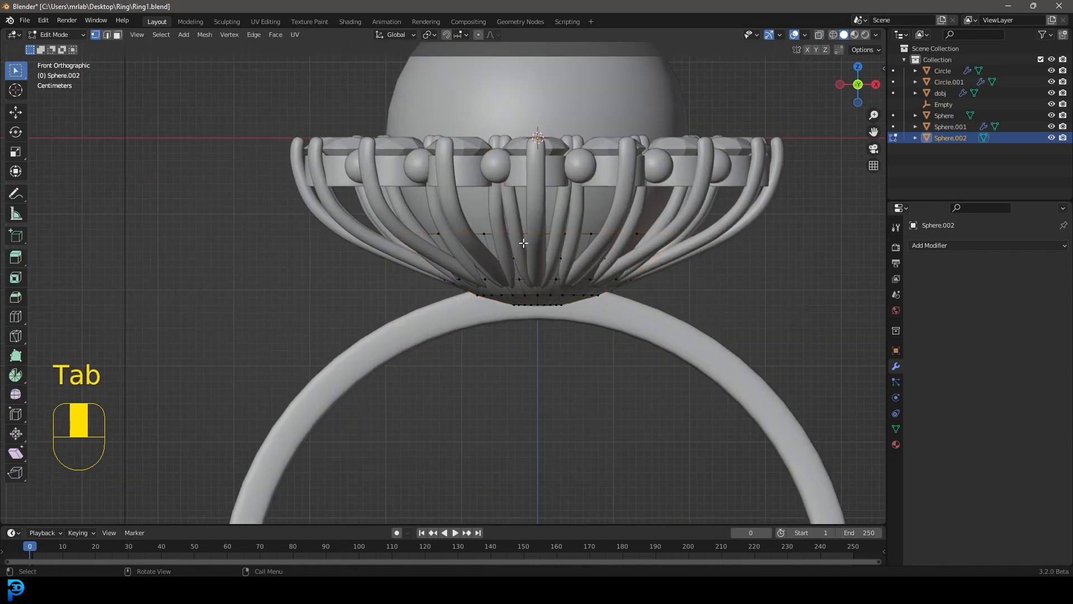
# Step: Select the cup's whole mesh in wireframe, extrude it in place and Shrink/Fatten the extrusion inward to give it thickness
pyautogui.moveTo(524, 241); pyautogui.dragTo(544, 278, button='middle')
pyautogui.press('z')
pyautogui.click(465, 280)
pyautogui.press('a')
pyautogui.scroll(-4, 465, 280)
pyautogui.moveTo(659, 257); pyautogui.dragTo(666, 280, button='middle')
pyautogui.scroll(2, 666, 281)
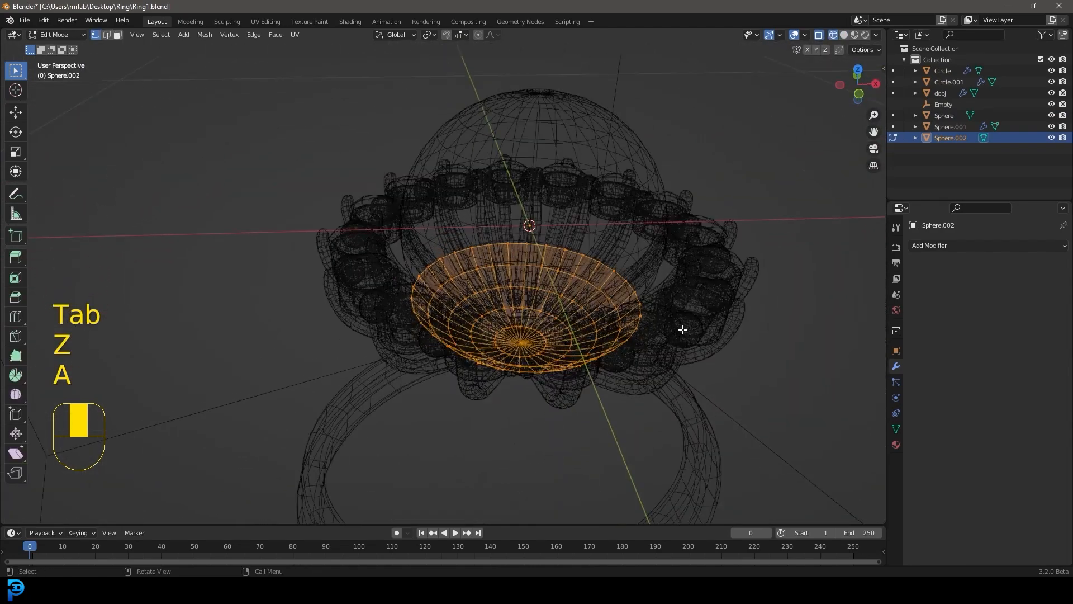
pyautogui.press('e')
pyautogui.rightClick(696, 310)
pyautogui.hotkey('alt', 's')
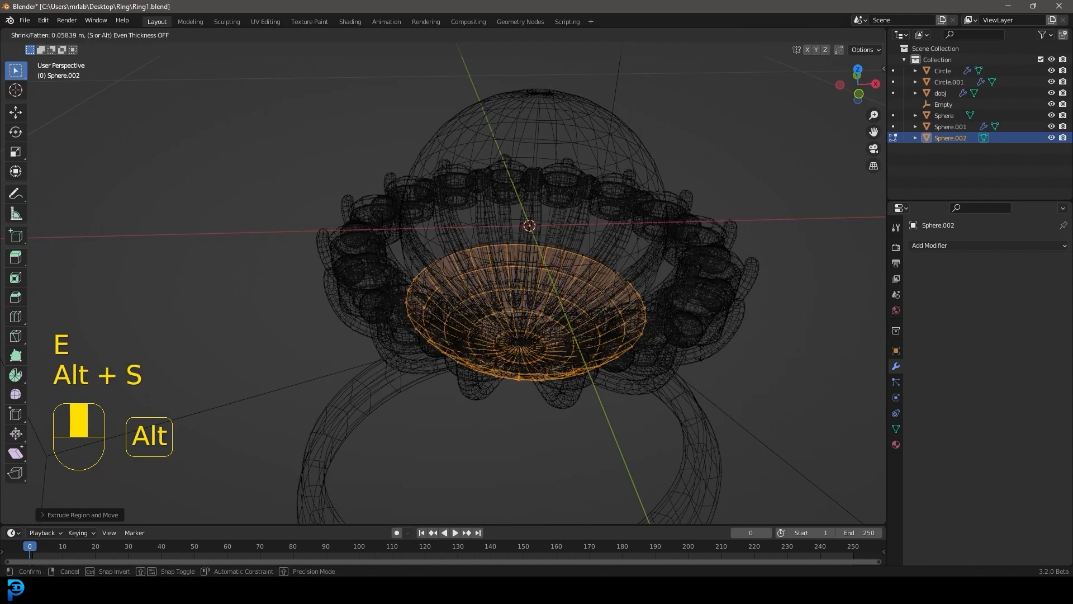
pyautogui.click(728, 430)
# Step: Return to solid shading and Object Mode, and add a Subdivision Surface modifier to the thickened cup
pyautogui.press('z')
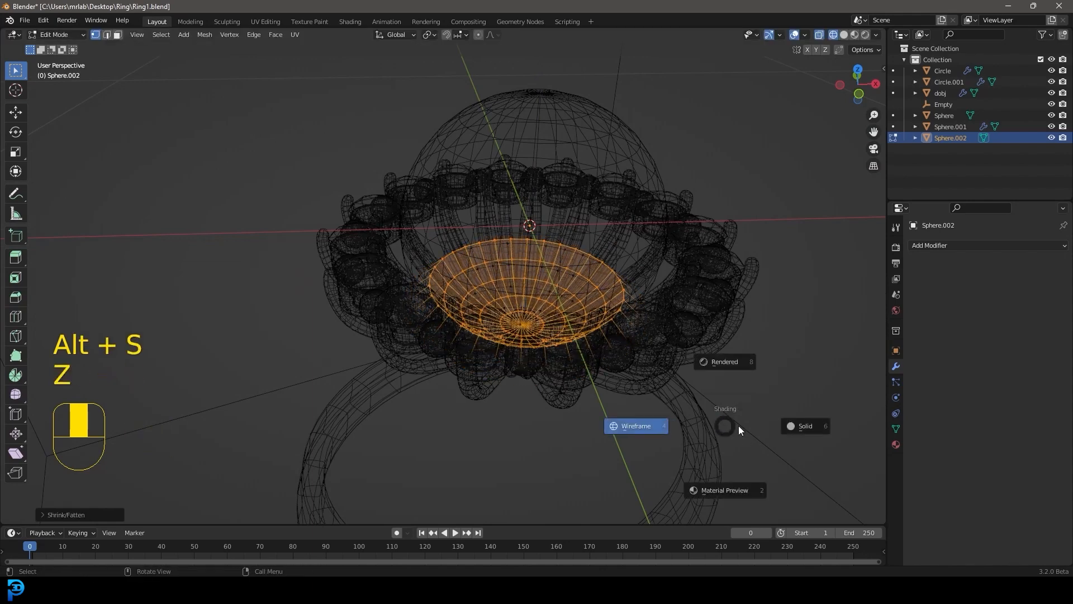
pyautogui.click(804, 425)
pyautogui.moveTo(618, 395)
pyautogui.mouseDown(button='middle')
pyautogui.moveTo(604, 313)
pyautogui.moveTo(521, 234)
pyautogui.mouseUp(button='middle')
pyautogui.press('Tab')
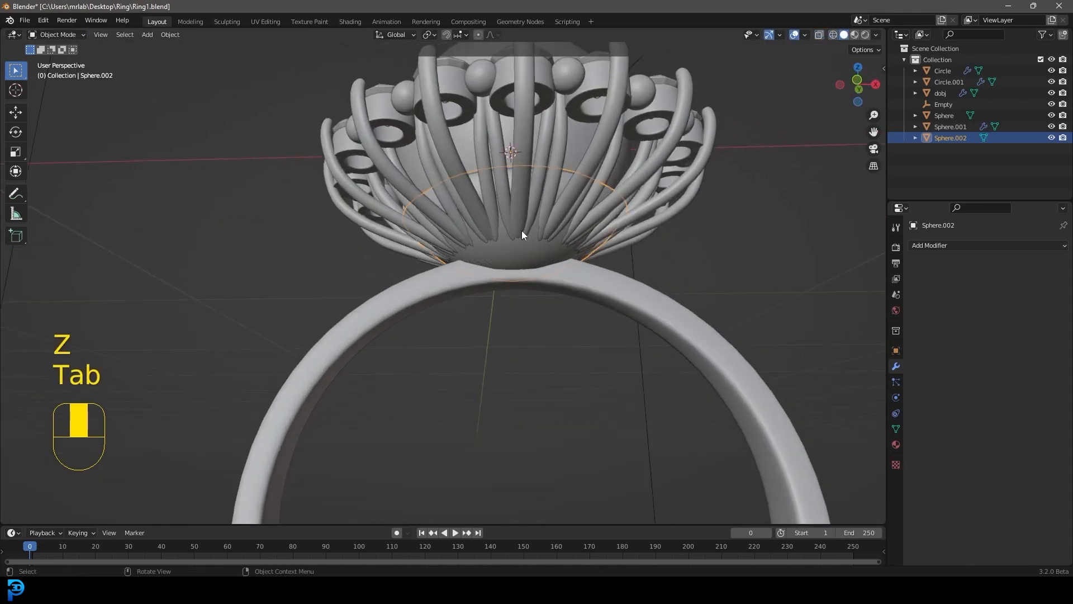
pyautogui.click(929, 245)
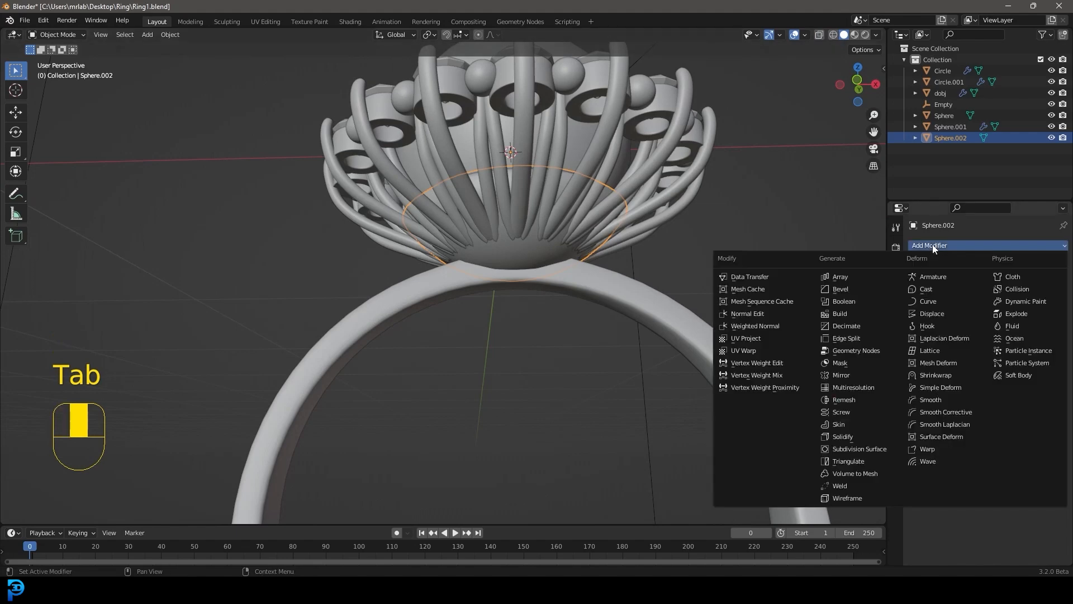
pyautogui.click(849, 450)
pyautogui.hotkey('alt', 'a')
pyautogui.moveTo(847, 450); pyautogui.dragTo(509, 231, button='middle')
# Step: Raise the large sphere slightly along the Z axis and clear the selection
pyautogui.scroll(-5, 570, 284)
pyautogui.click(530, 276)
pyautogui.scroll(2, 521, 297)
pyautogui.press('g')
pyautogui.press('z')
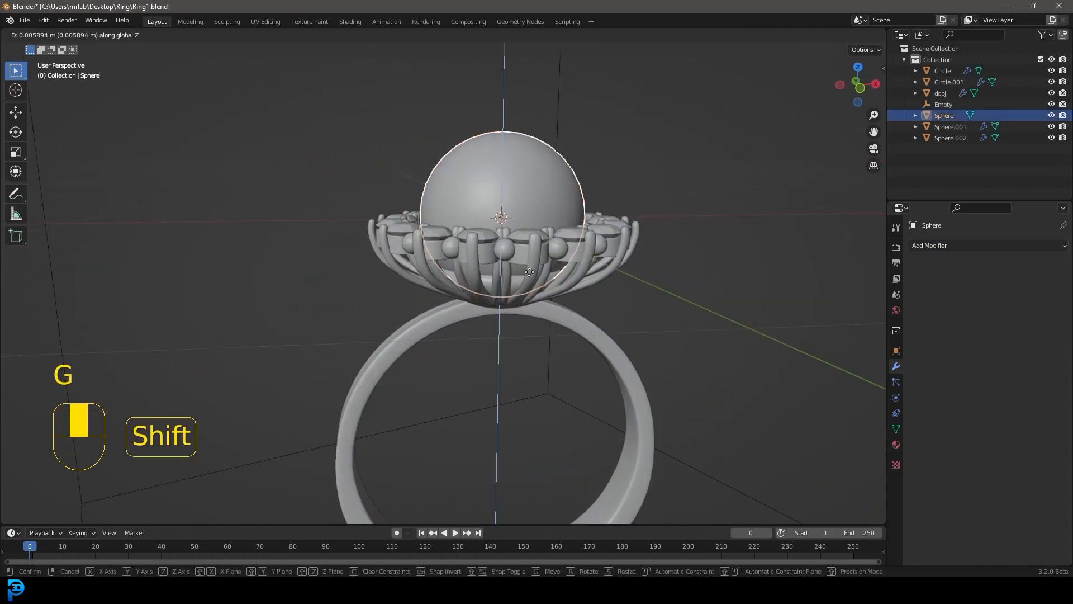
pyautogui.click(530, 252)
pyautogui.hotkey('alt', 'a')
# Step: Apply the Array modifier of the prong setting while keeping its Subdivision modifier
pyautogui.moveTo(586, 202); pyautogui.dragTo(602, 246, button='middle')
pyautogui.scroll(-3, 601, 246)
pyautogui.press('KP_3')
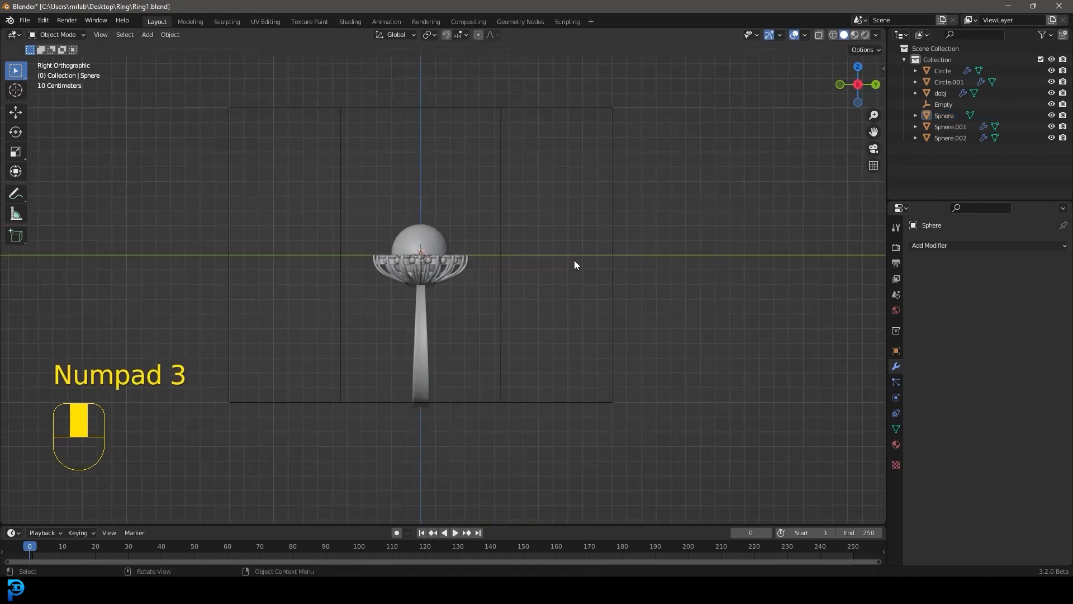
pyautogui.press('KP_1')
pyautogui.scroll(5, 574, 262)
pyautogui.click(366, 246)
pyautogui.moveTo(366, 242); pyautogui.dragTo(435, 333, button='middle')
pyautogui.scroll(4, 434, 333)
pyautogui.click(1035, 263)
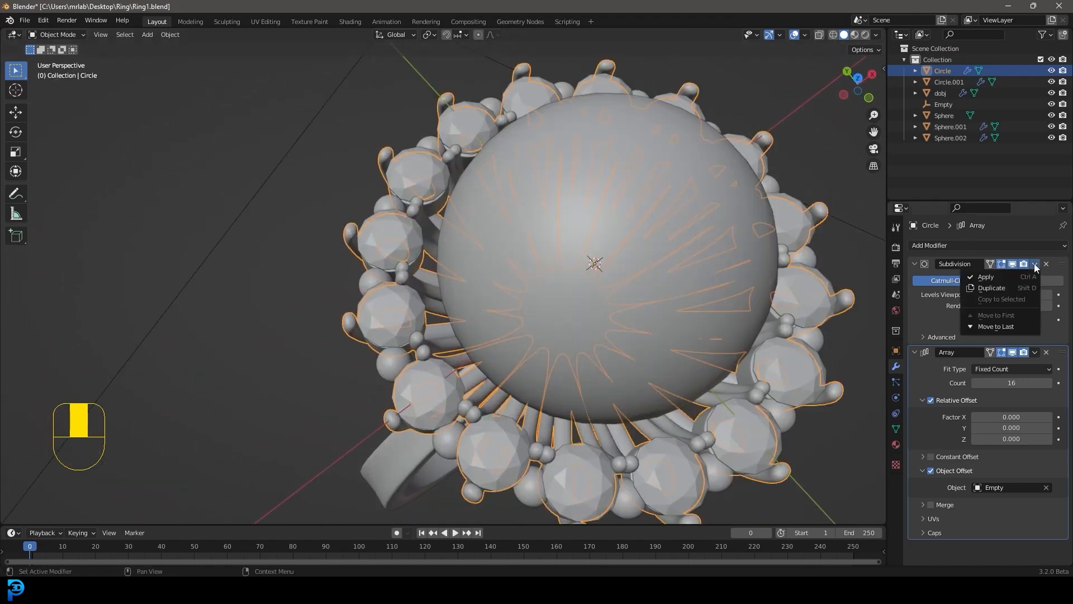
pyautogui.click(1035, 352)
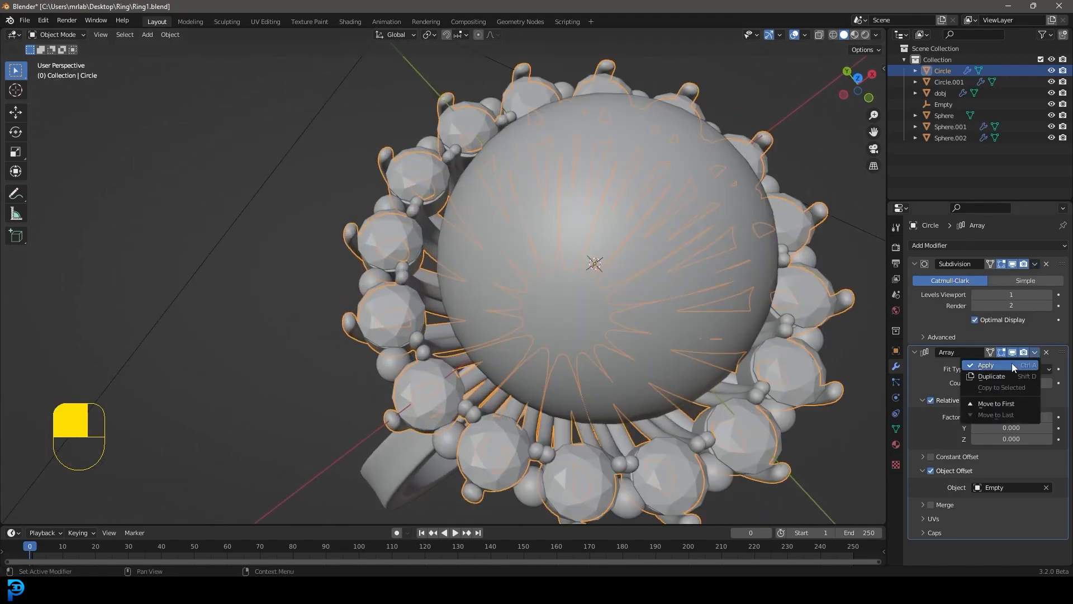
pyautogui.click(1011, 364)
# Step: Apply the Array modifier of the faceted gemstones around the setting
pyautogui.click(392, 237)
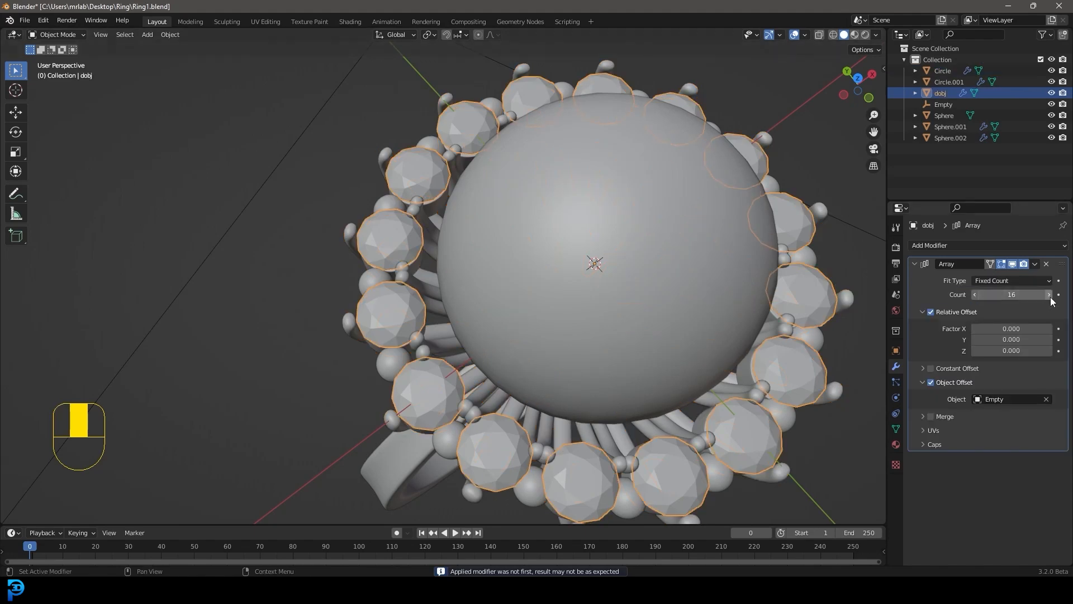
pyautogui.click(1035, 263)
pyautogui.click(1025, 274)
pyautogui.moveTo(515, 366); pyautogui.dragTo(566, 224, button='middle')
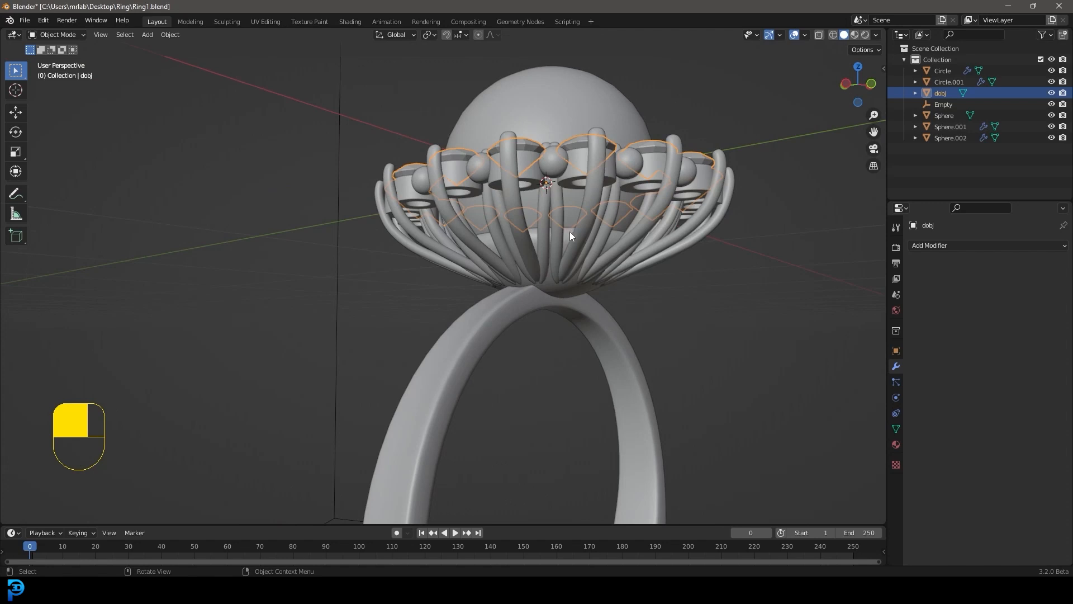
# Step: Apply the Subdivision modifier of the cup beneath the large sphere
pyautogui.click(568, 234)
pyautogui.click(1033, 265)
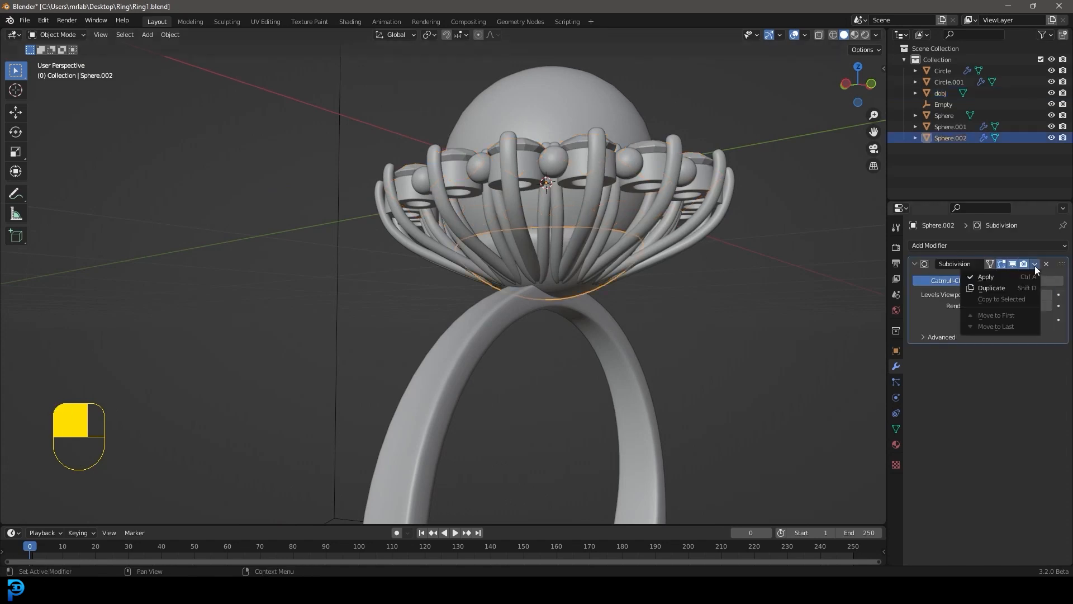
pyautogui.click(1033, 265)
pyautogui.click(1035, 265)
pyautogui.click(1019, 276)
# Step: Collapse the ring band's modifiers and apply its Bevel modifier, keeping the Subdivision
pyautogui.click(635, 344)
pyautogui.click(915, 265)
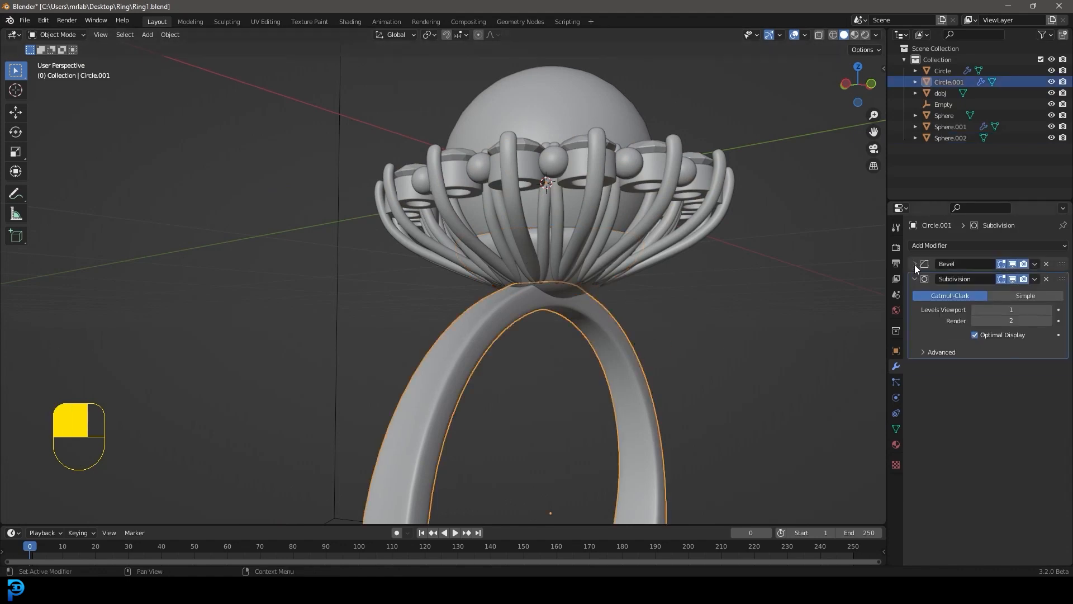
pyautogui.click(913, 278)
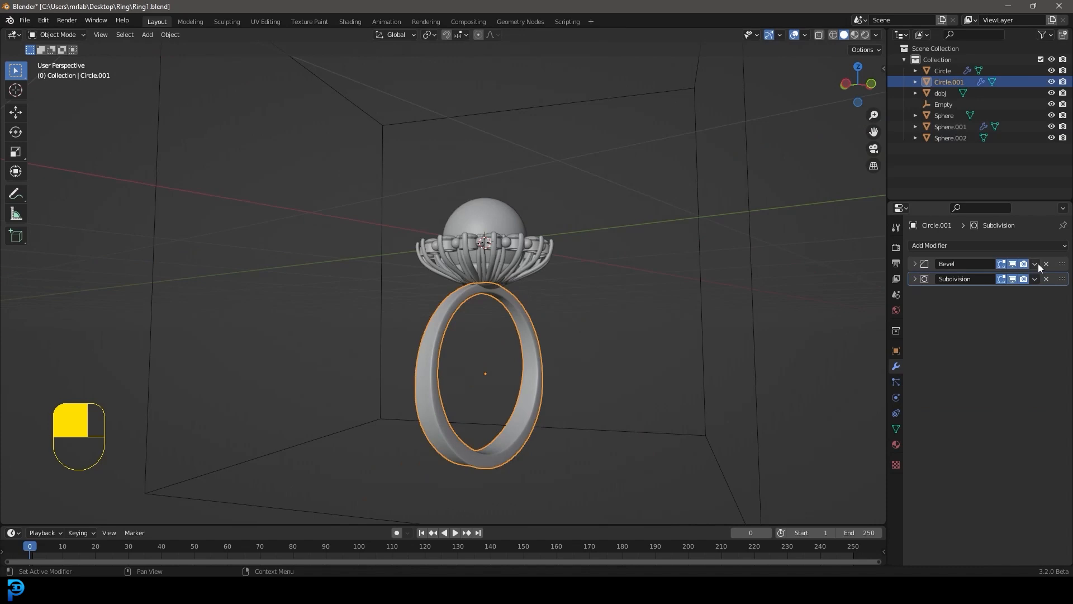
pyautogui.click(1035, 263)
pyautogui.click(1003, 277)
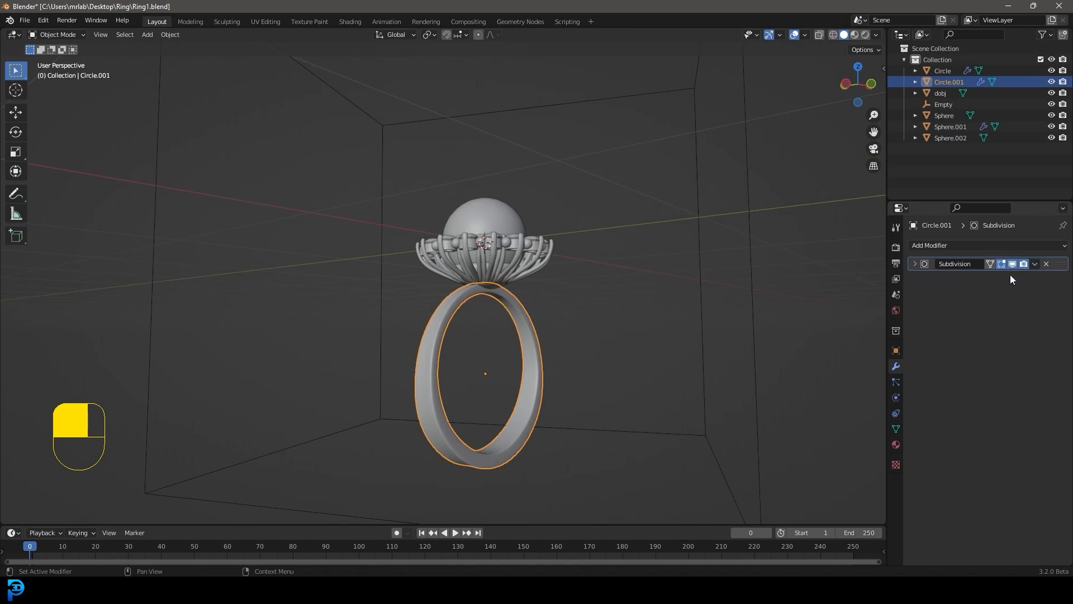
pyautogui.scroll(2, 514, 287)
pyautogui.scroll(-4, 514, 287)
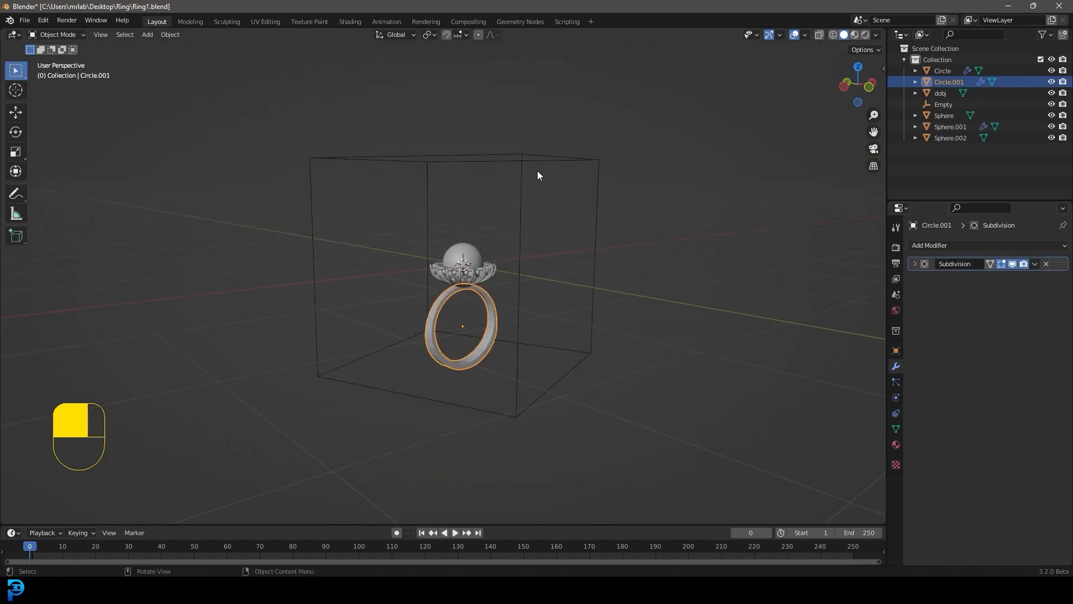
# Step: Apply the Array modifier of the small spheres between the gemstones, keeping their Subdivision modifier
pyautogui.click(545, 159)
pyautogui.scroll(2, 554, 216)
pyautogui.scroll(5, 505, 246)
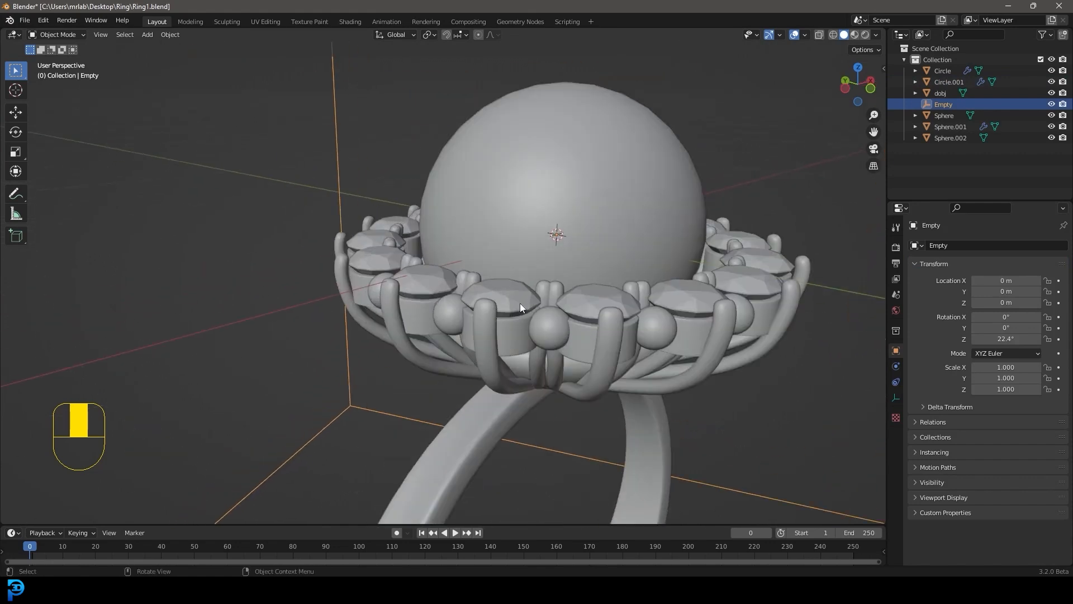
pyautogui.click(543, 325)
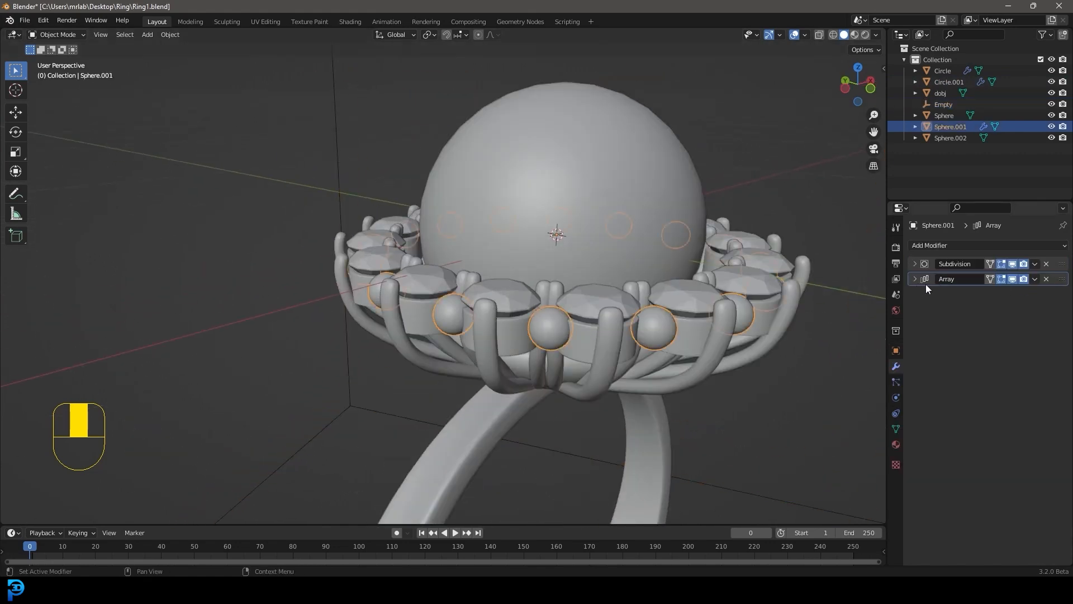
pyautogui.click(1034, 279)
pyautogui.click(990, 293)
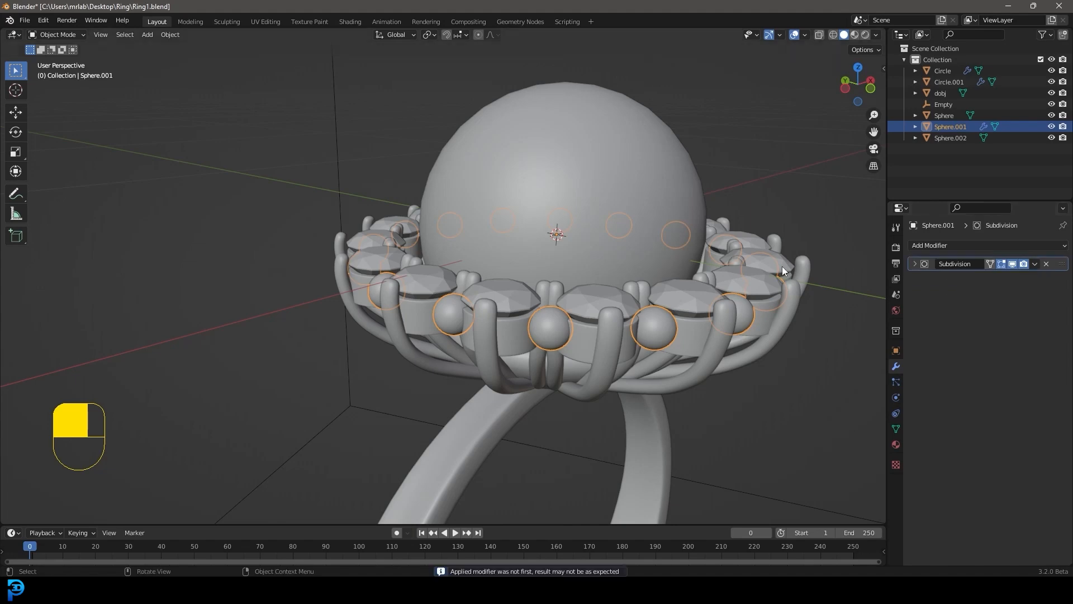
# Step: Delete the cube-shaped empty surrounding the ring
pyautogui.scroll(-5, 727, 223)
pyautogui.click(766, 219)
pyautogui.scroll(-4, 698, 246)
pyautogui.scroll(3, 614, 234)
pyautogui.press('x')
pyautogui.click(607, 221)
# Step: Examine the prong setting's mesh in Edit Mode, clear its vertex selection and return to Object Mode
pyautogui.scroll(4, 547, 263)
pyautogui.moveTo(514, 291)
pyautogui.mouseDown(button='middle')
pyautogui.moveTo(625, 352)
pyautogui.moveTo(529, 298)
pyautogui.mouseUp(button='middle')
pyautogui.scroll(-3, 497, 297)
pyautogui.press('KP_1')
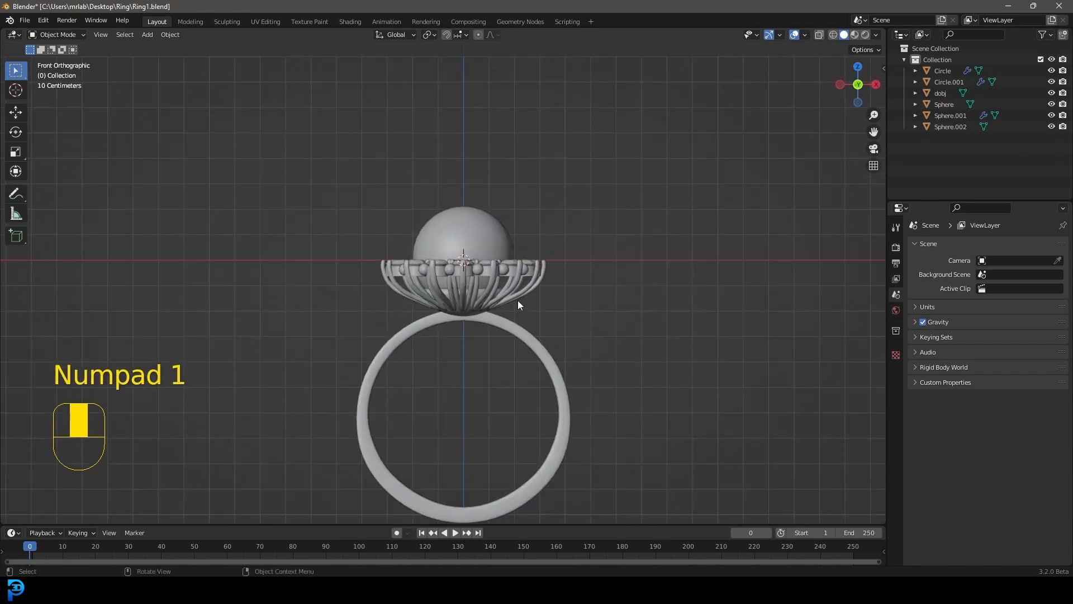
pyautogui.click(513, 292)
pyautogui.press('Tab')
pyautogui.scroll(4, 513, 291)
pyautogui.moveTo(513, 291); pyautogui.dragTo(502, 247, button='middle')
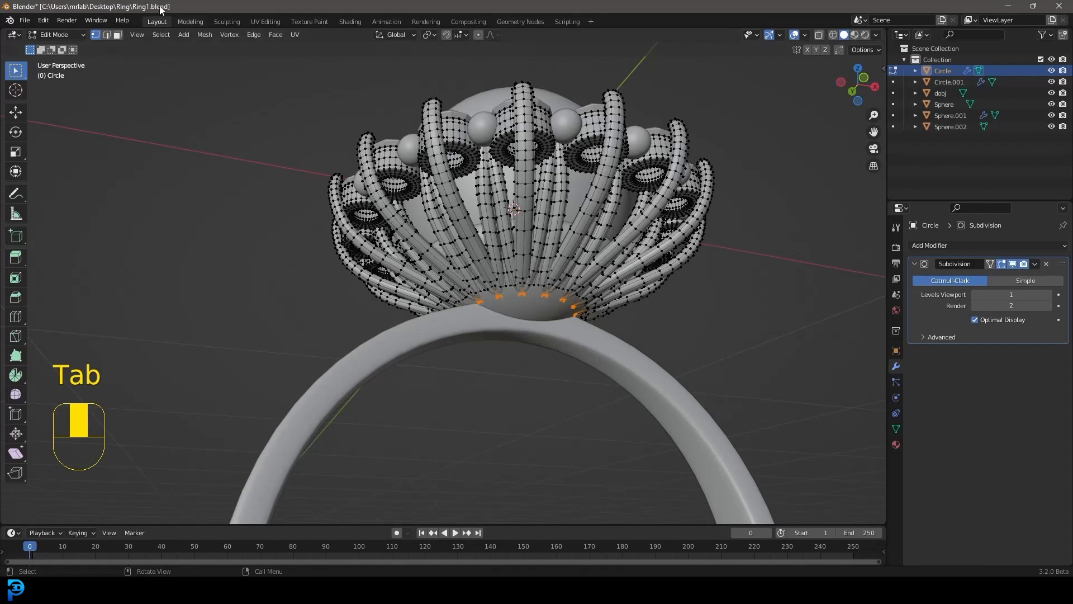
pyautogui.click(105, 34)
pyautogui.hotkey('alt', 'a')
pyautogui.moveTo(511, 196); pyautogui.dragTo(513, 224, button='middle')
pyautogui.press('Tab')
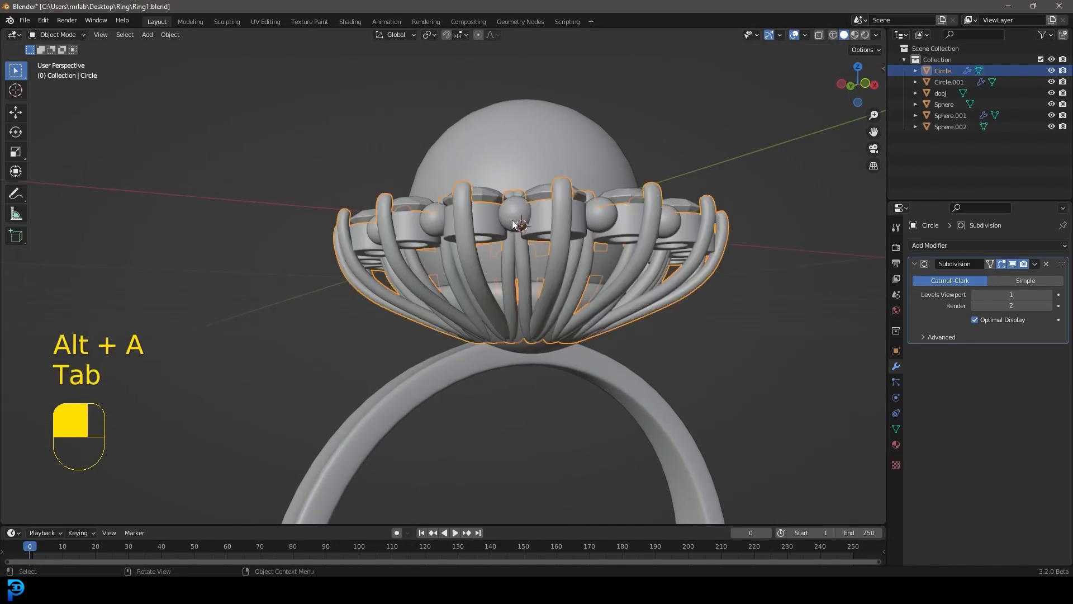
# Step: Select every ring part and move them up along Z until the band's lowest point rests at the world origin
pyautogui.press('KP_1')
pyautogui.scroll(-5, 513, 219)
pyautogui.scroll(2, 482, 317)
pyautogui.press('a')
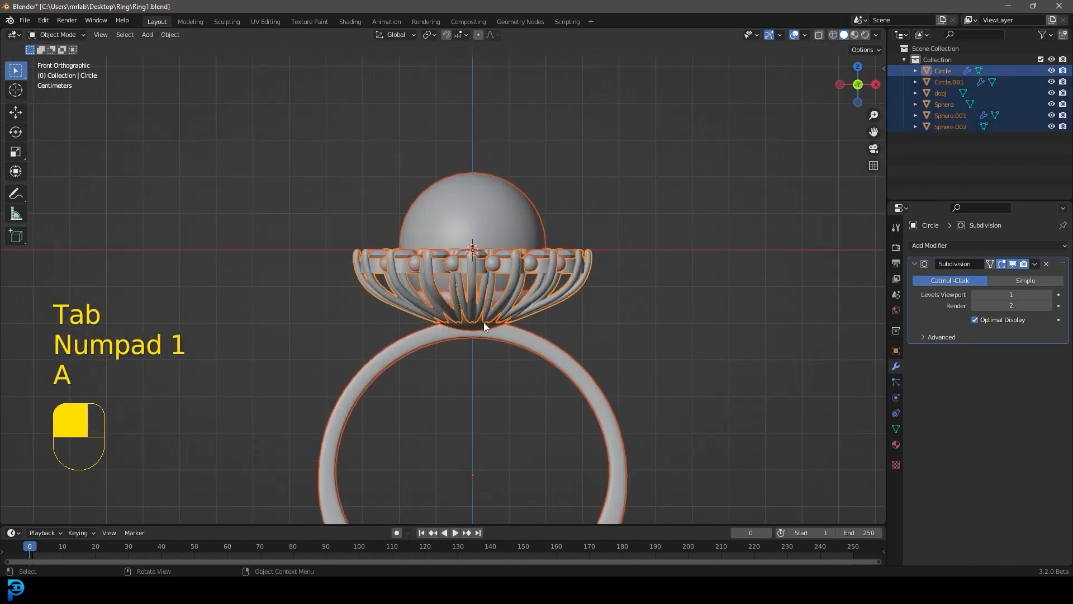
pyautogui.press('g')
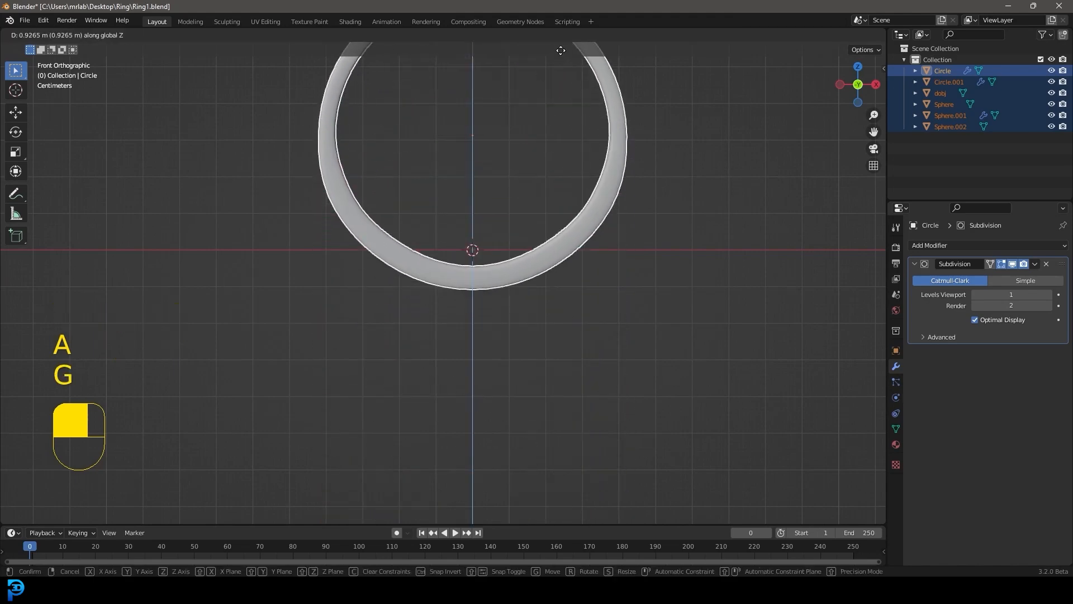
pyautogui.click(564, 491)
# Step: Apply the scale of all the ring parts and clear the selection
pyautogui.moveTo(565, 492); pyautogui.dragTo(671, 425, button='middle')
pyautogui.keyDown('shift'); pyautogui.moveTo(671, 425); pyautogui.dragTo(552, 340, button='middle'); pyautogui.keyUp('shift')
pyautogui.scroll(5, 552, 340)
pyautogui.hotkey('ctrl', 'a')
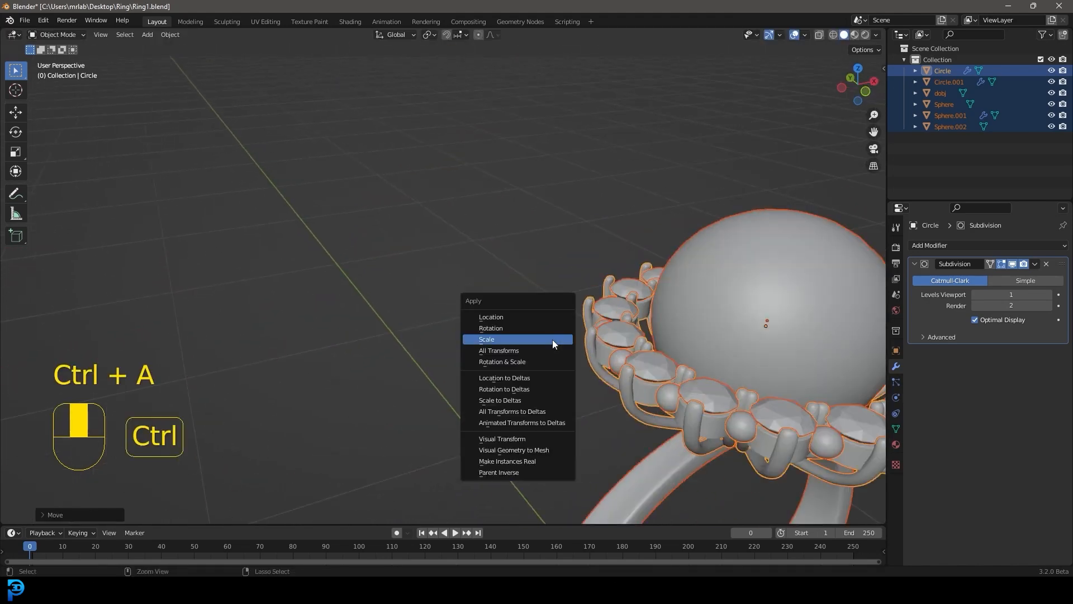
pyautogui.keyDown('shift'); pyautogui.moveTo(719, 227); pyautogui.dragTo(533, 217, button='middle'); pyautogui.keyUp('shift')
pyautogui.hotkey('ctrl', 'a')
pyautogui.click(535, 218)
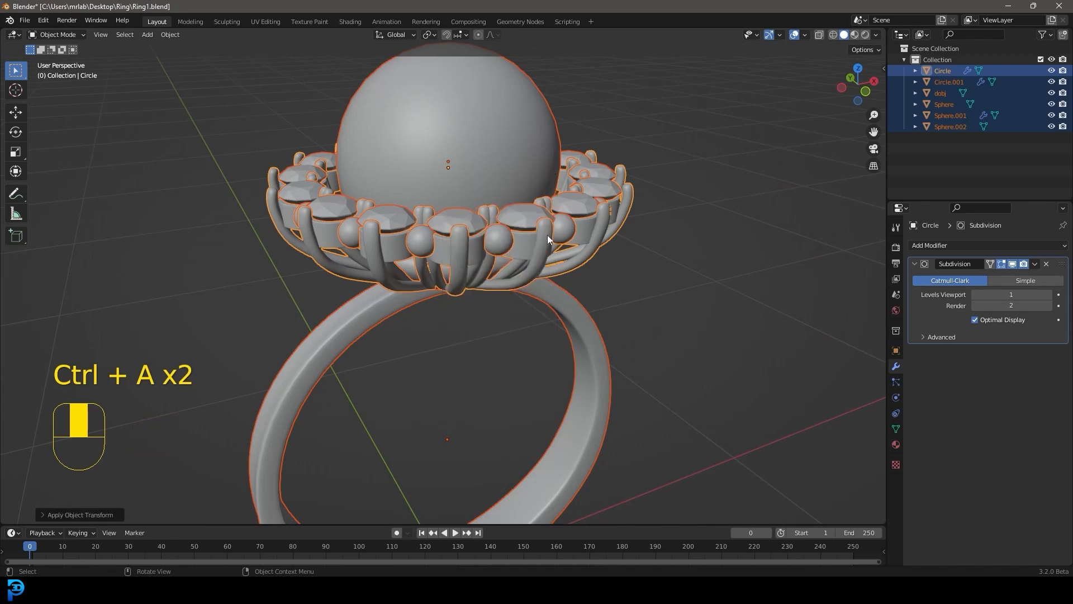
pyautogui.hotkey('alt', 'a')
pyautogui.scroll(-6, 529, 251)
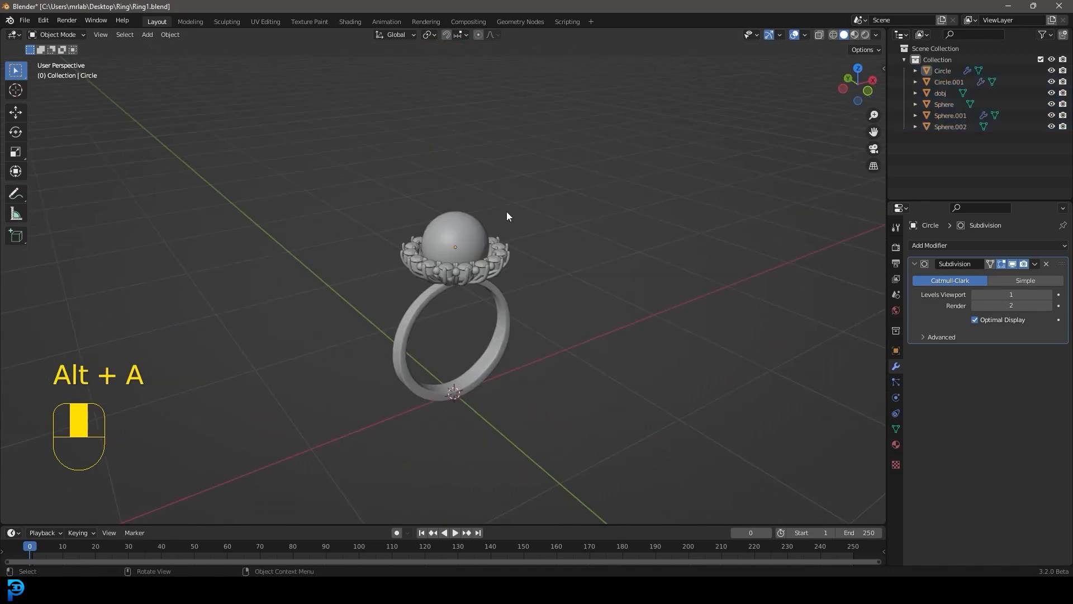
# Step: Add a ground plane at the world origin beneath the ring and show the sidebar
pyautogui.hotkey('shift', 'a')
pyautogui.moveTo(519, 226)
pyautogui.click(575, 226)
pyautogui.scroll(-5, 498, 305)
pyautogui.scroll(5, 481, 309)
pyautogui.moveTo(480, 309); pyautogui.dragTo(533, 361, button='middle')
pyautogui.press('n')
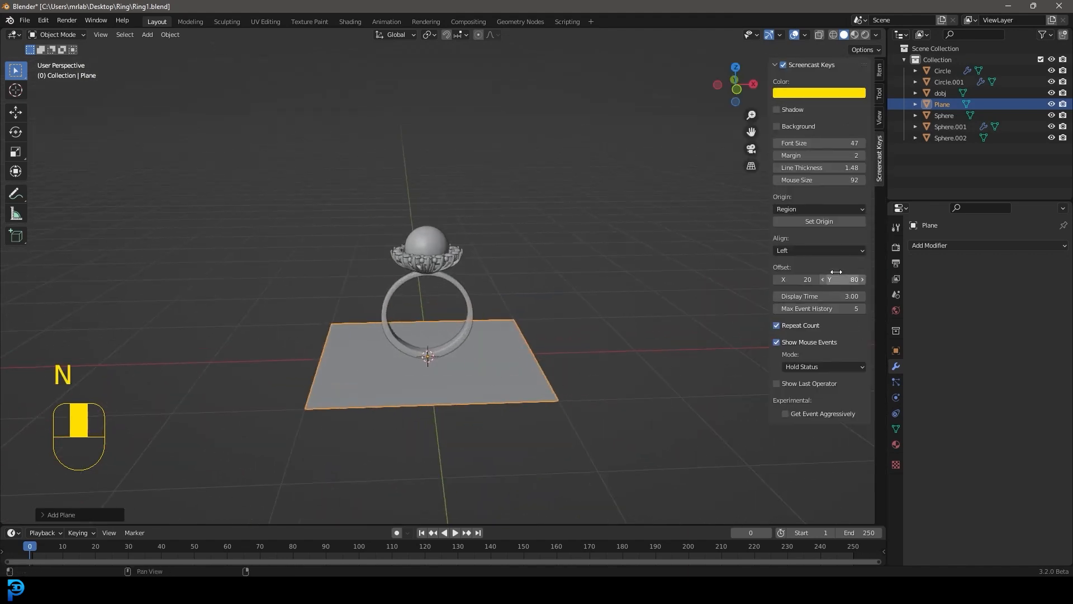
# Step: Select every ring part without the ground plane and set the transform pivot point to 3D Cursor
pyautogui.scroll(3, 462, 293)
pyautogui.moveTo(297, 155); pyautogui.dragTo(535, 273)
pyautogui.moveTo(445, 406); pyautogui.dragTo(462, 383, button='middle')
pyautogui.press('g')
pyautogui.rightClick(468, 328)
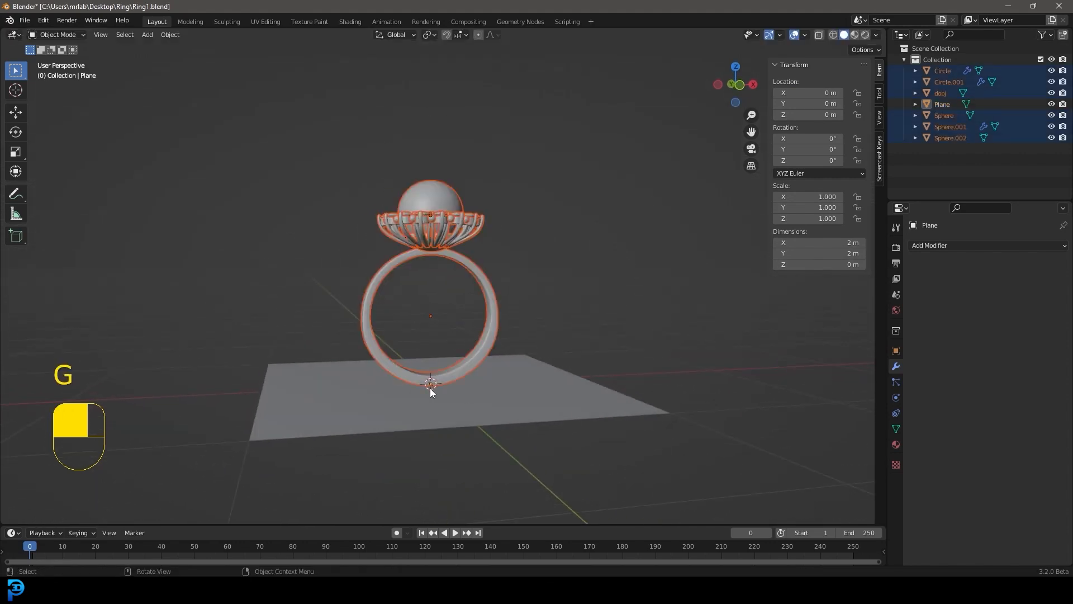
pyautogui.click(434, 34)
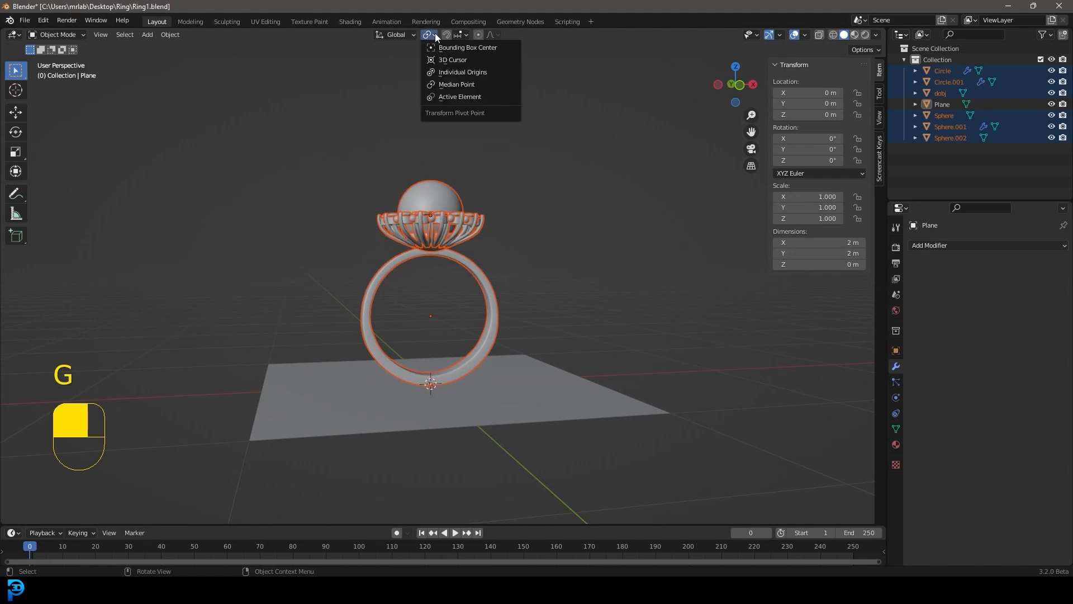
pyautogui.click(467, 60)
# Step: Scale the selected ring parts down about the 3D cursor to well under half their size, keeping the band resting on the plane
pyautogui.scroll(3, 457, 404)
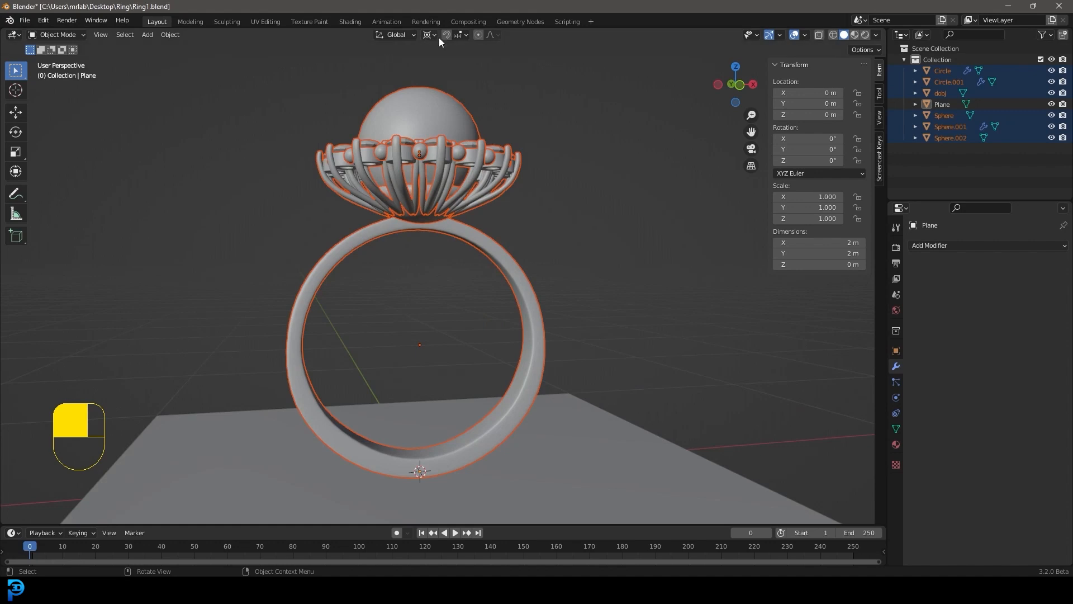
pyautogui.press('s')
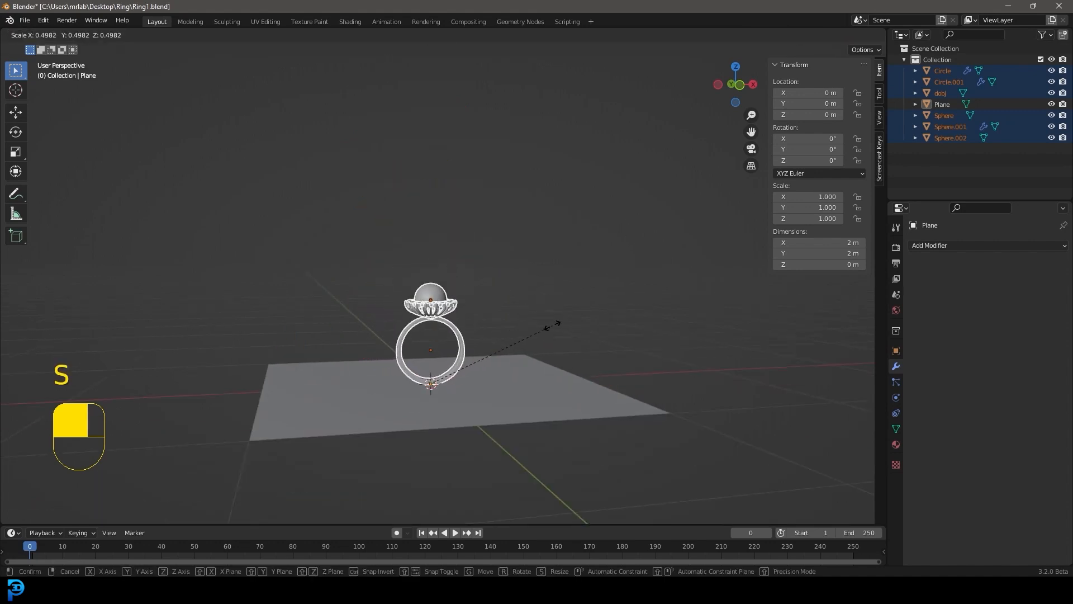
pyautogui.click(490, 394)
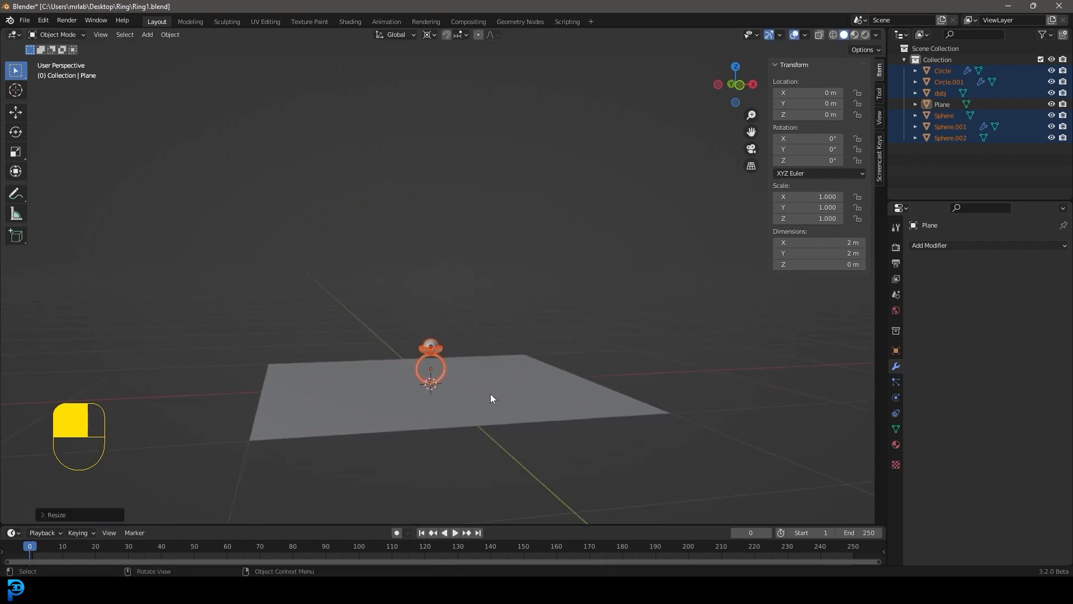
pyautogui.scroll(3, 458, 425)
pyautogui.press('s')
pyautogui.click(585, 403)
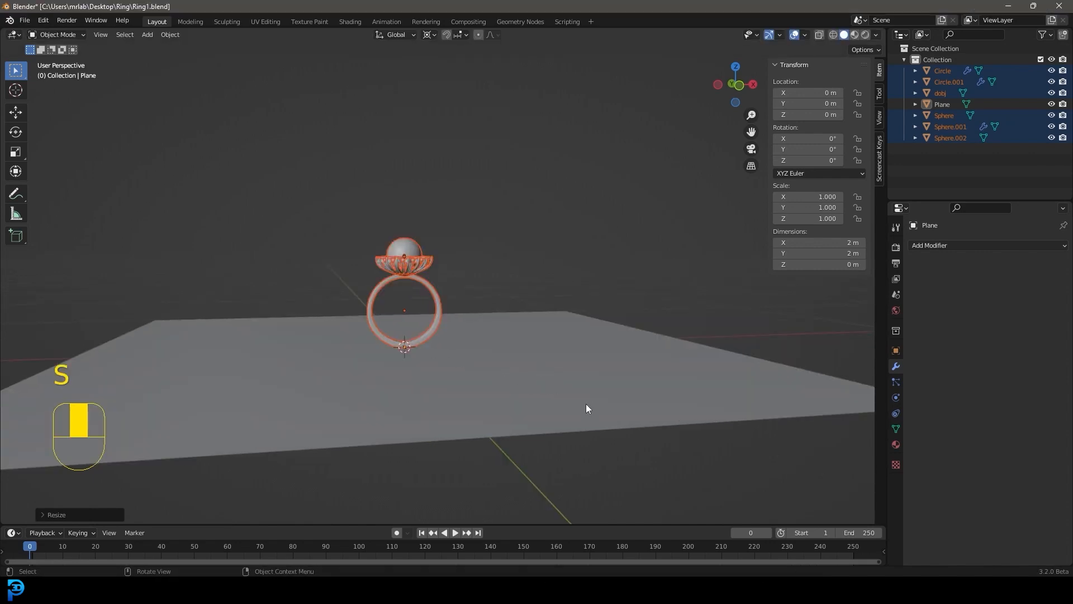
pyautogui.moveTo(586, 403); pyautogui.dragTo(451, 323, button='middle')
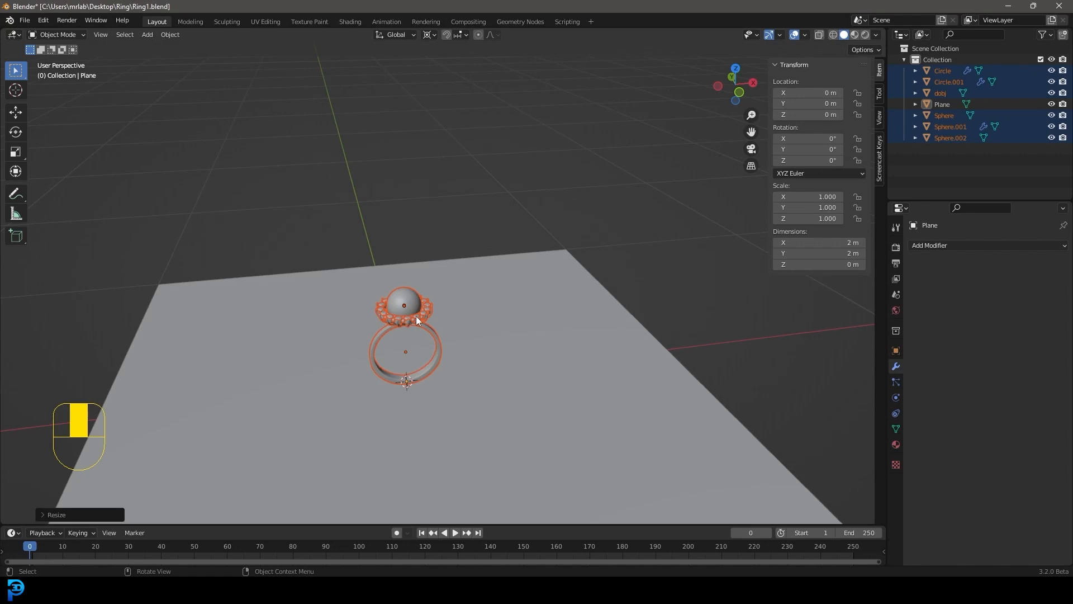
pyautogui.scroll(4, 429, 307)
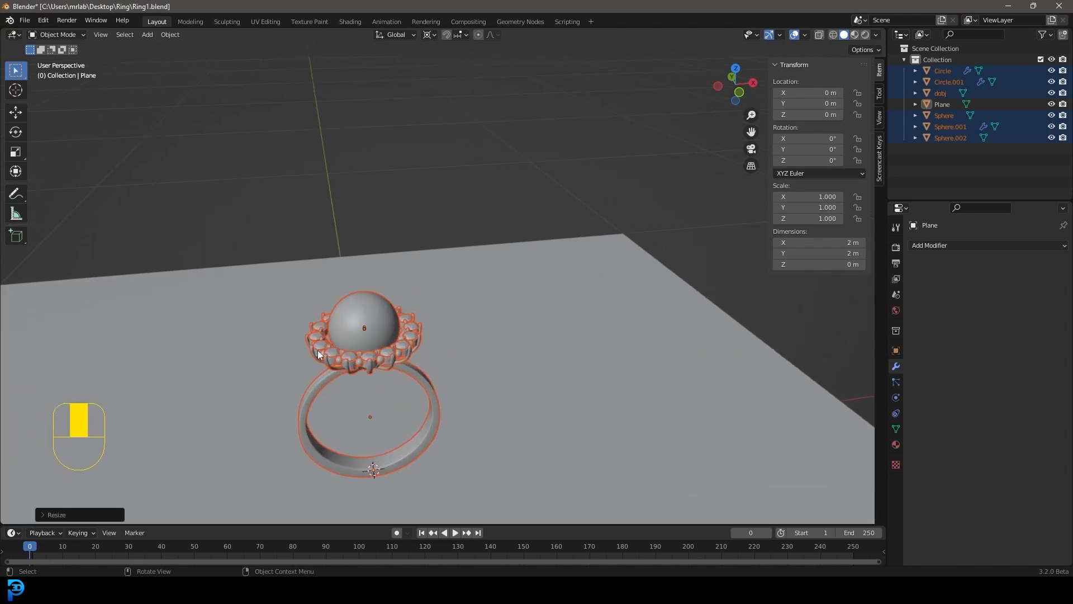
# Step: Select the plane and all ring parts, apply their object transform, and clear the selection
pyautogui.hotkey('alt', 'a')
pyautogui.scroll(-2, 344, 342)
pyautogui.keyDown('shift'); pyautogui.moveTo(344, 342); pyautogui.dragTo(467, 306, button='middle'); pyautogui.keyUp('shift')
pyautogui.press('a')
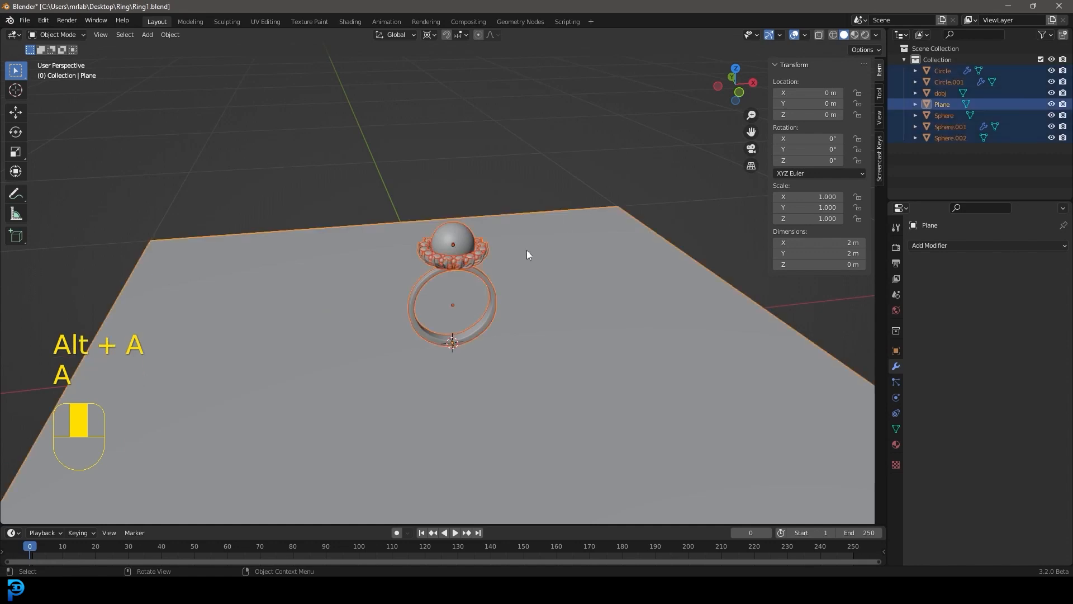
pyautogui.hotkey('ctrl', 'a')
pyautogui.click(525, 252)
pyautogui.scroll(4, 403, 234)
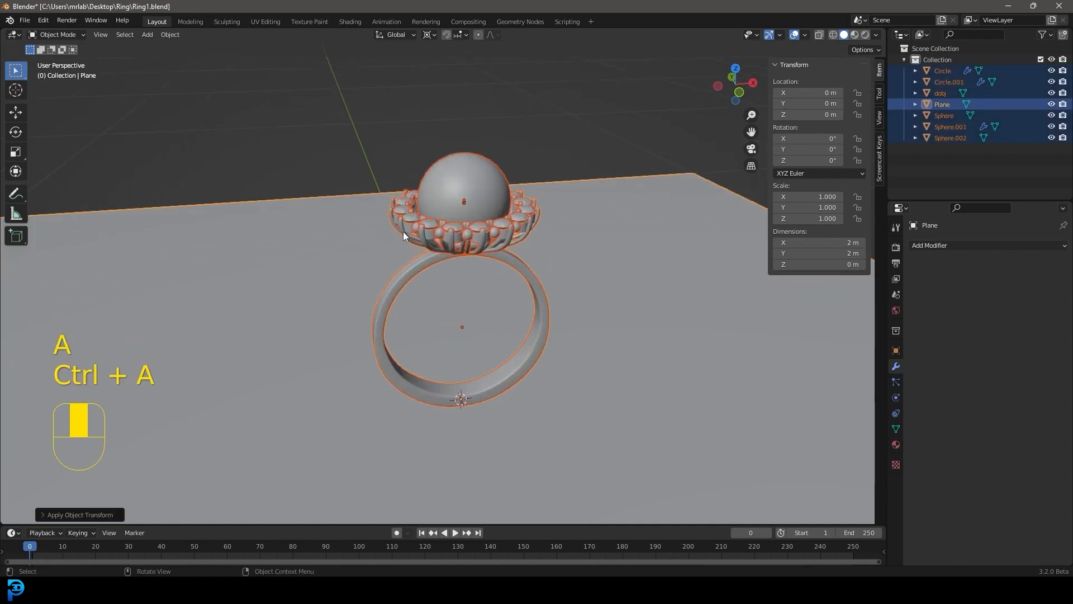
pyautogui.scroll(2, 403, 234)
pyautogui.scroll(2, 423, 202)
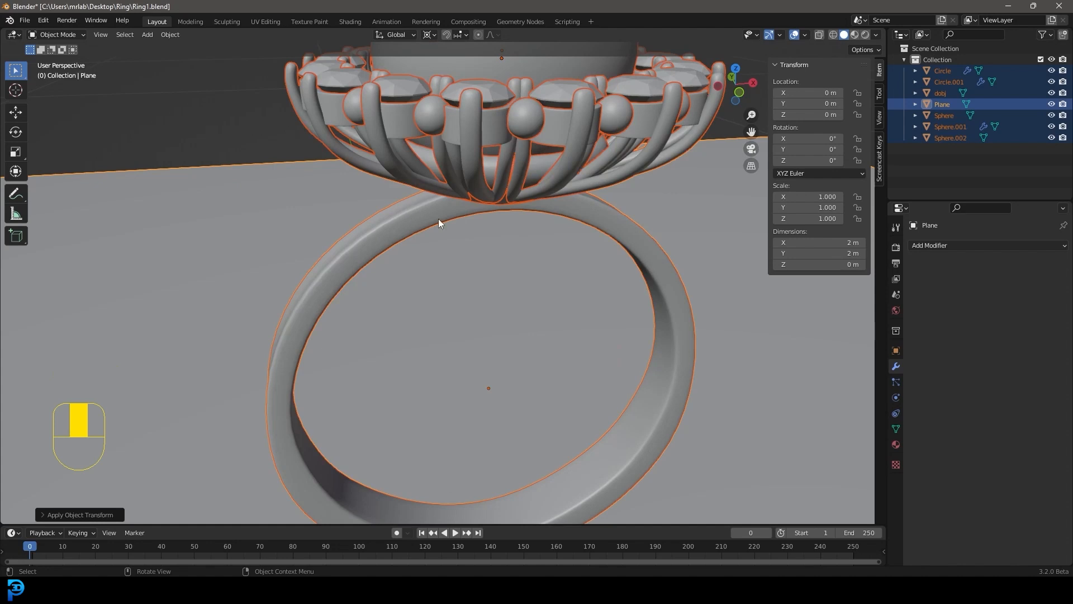
pyautogui.hotkey('alt', 'a')
pyautogui.scroll(-2, 578, 180)
pyautogui.scroll(-3, 579, 183)
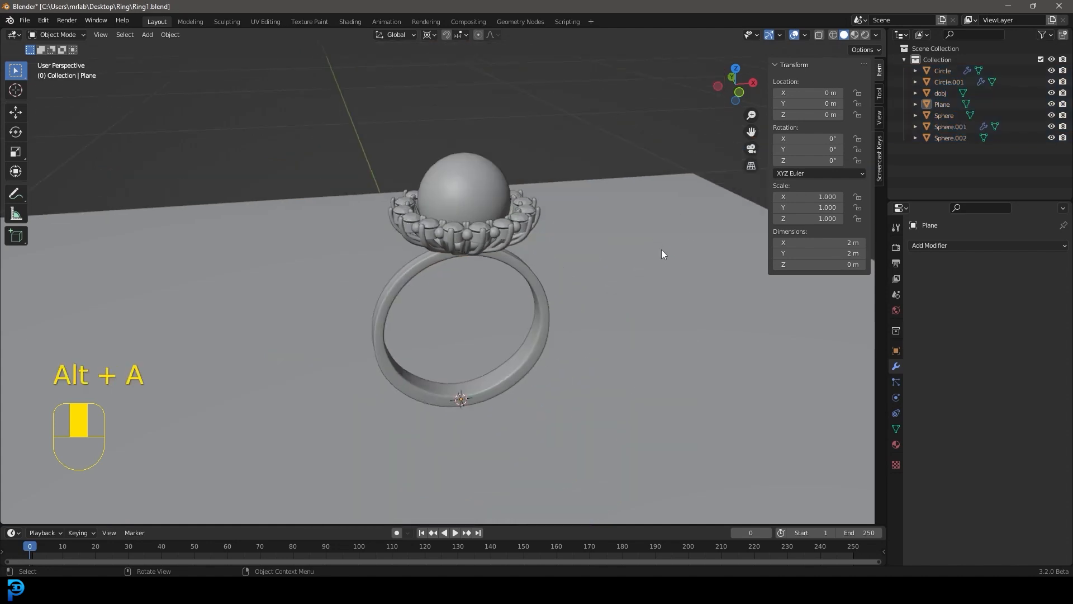
# Step: Hide the sidebar, add a camera facing the ring from an angled view above, and look through it
pyautogui.press('n')
pyautogui.scroll(-5, 568, 276)
pyautogui.scroll(3, 492, 301)
pyautogui.moveTo(484, 302); pyautogui.dragTo(548, 340, button='middle')
pyautogui.scroll(5, 548, 341)
pyautogui.keyDown('shift'); pyautogui.moveTo(592, 373); pyautogui.dragTo(544, 337, button='middle'); pyautogui.keyUp('shift')
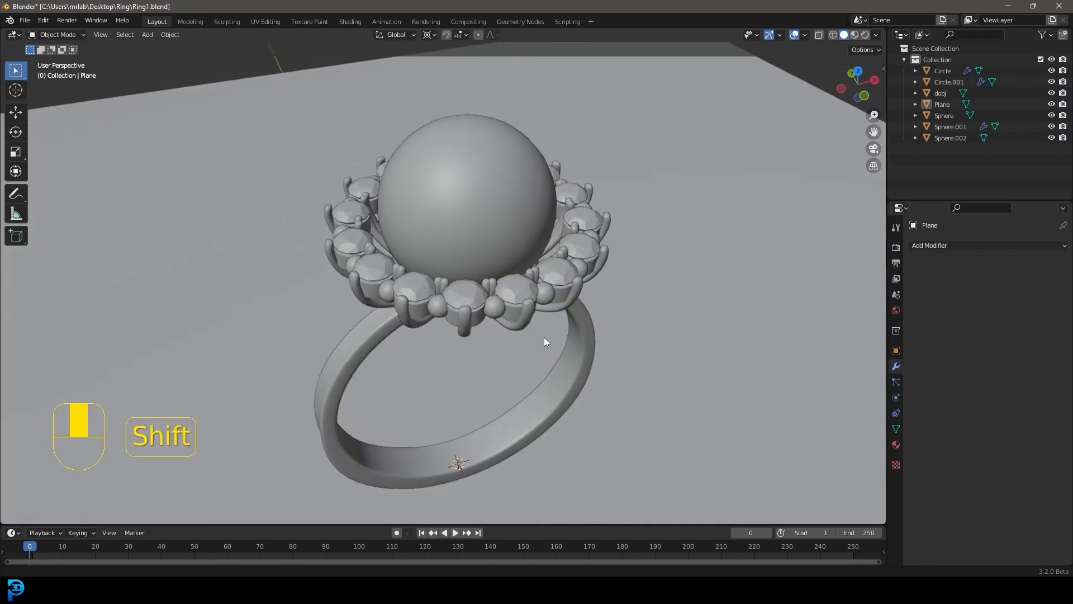
pyautogui.hotkey('shift', 'a')
pyautogui.click(502, 494)
pyautogui.scroll(-2, 578, 340)
pyautogui.press('KP_0')
# Step: Move the camera back along its local Z axis and shift it until the whole ring sits centred in the frame
pyautogui.press('g')
pyautogui.middleClick(521, 300)
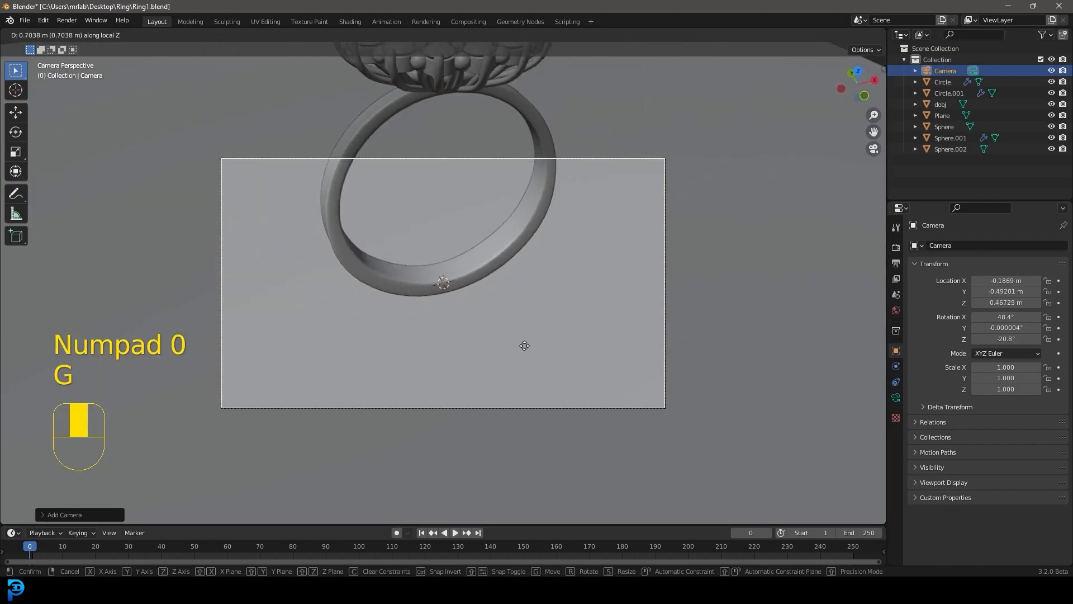
pyautogui.click(527, 354)
pyautogui.press('g')
pyautogui.click(535, 351)
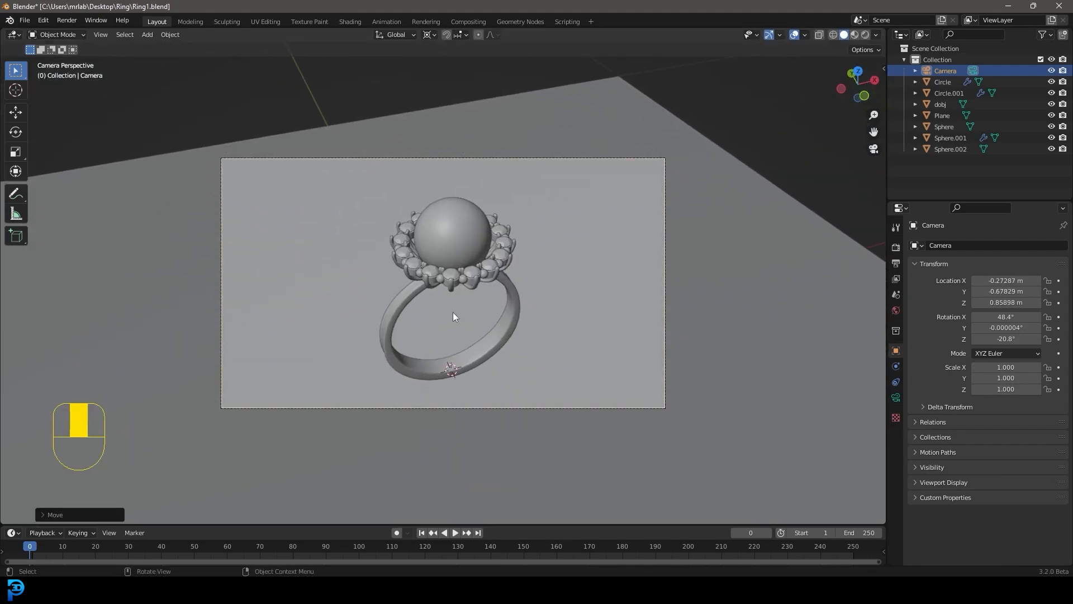
pyautogui.scroll(2, 491, 273)
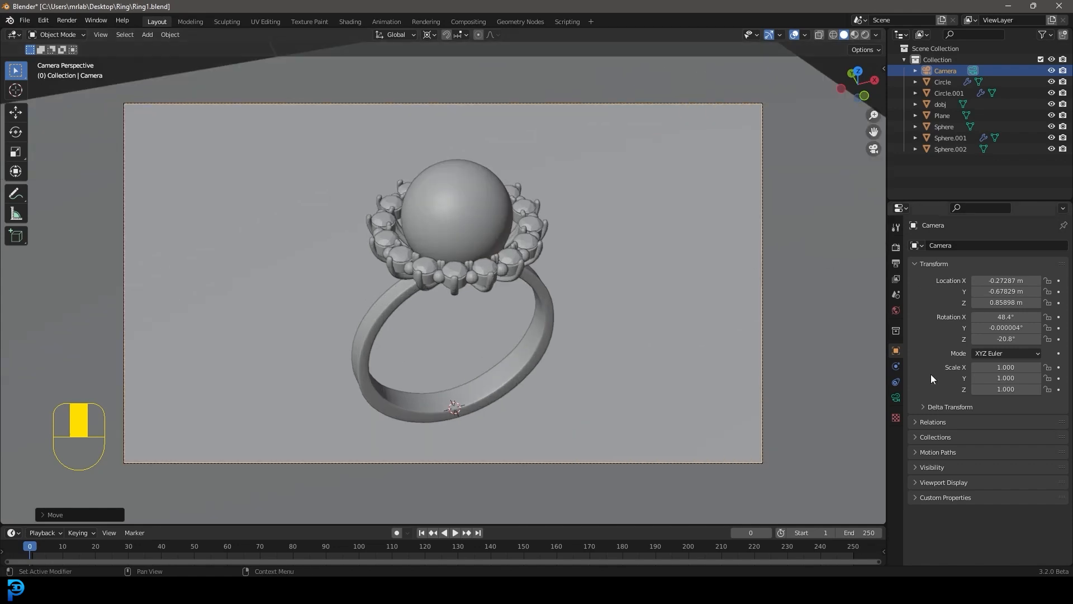
# Step: Set the render engine to Cycles and its device to GPU Compute
pyautogui.click(896, 248)
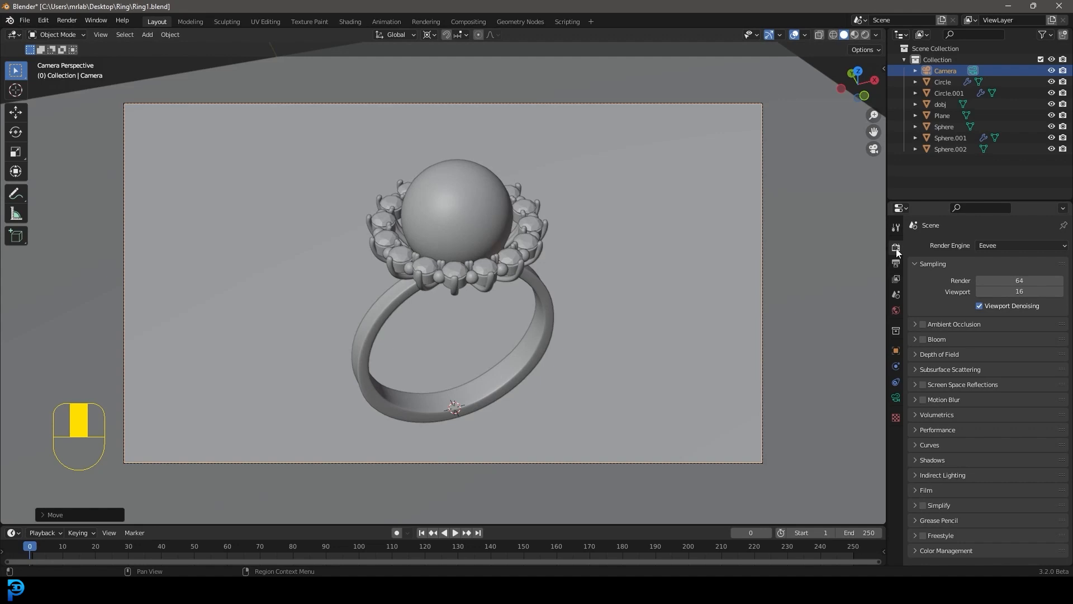
pyautogui.click(990, 246)
pyautogui.click(995, 284)
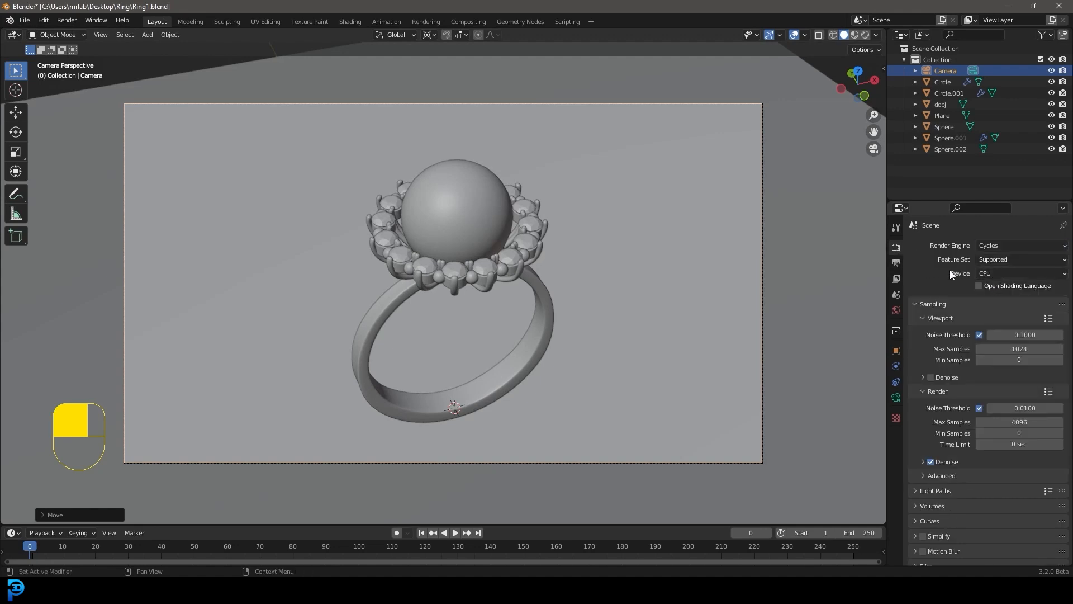
pyautogui.click(991, 272)
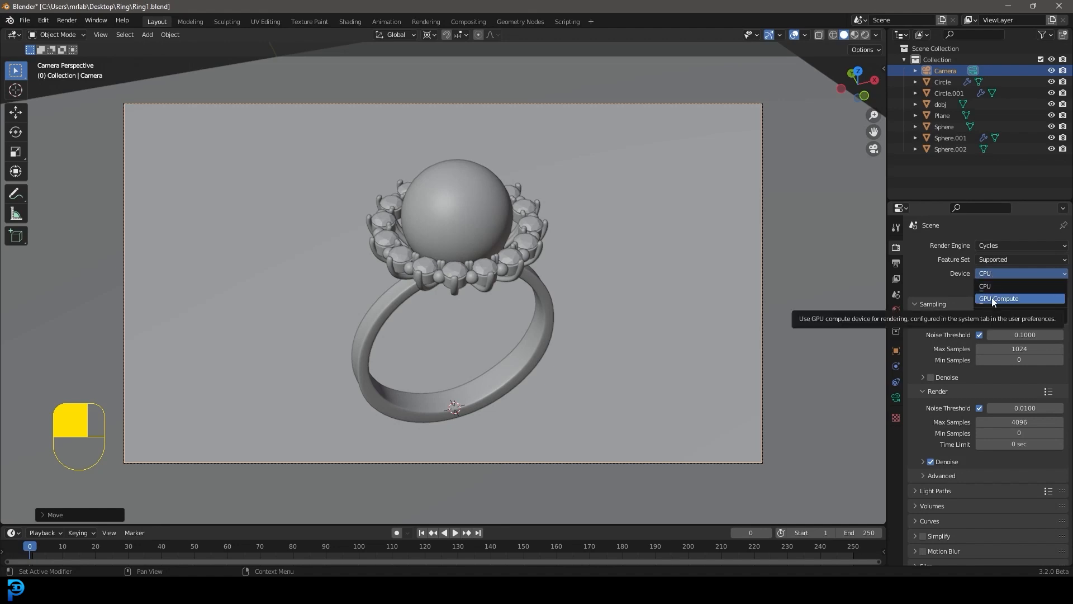
pyautogui.click(992, 298)
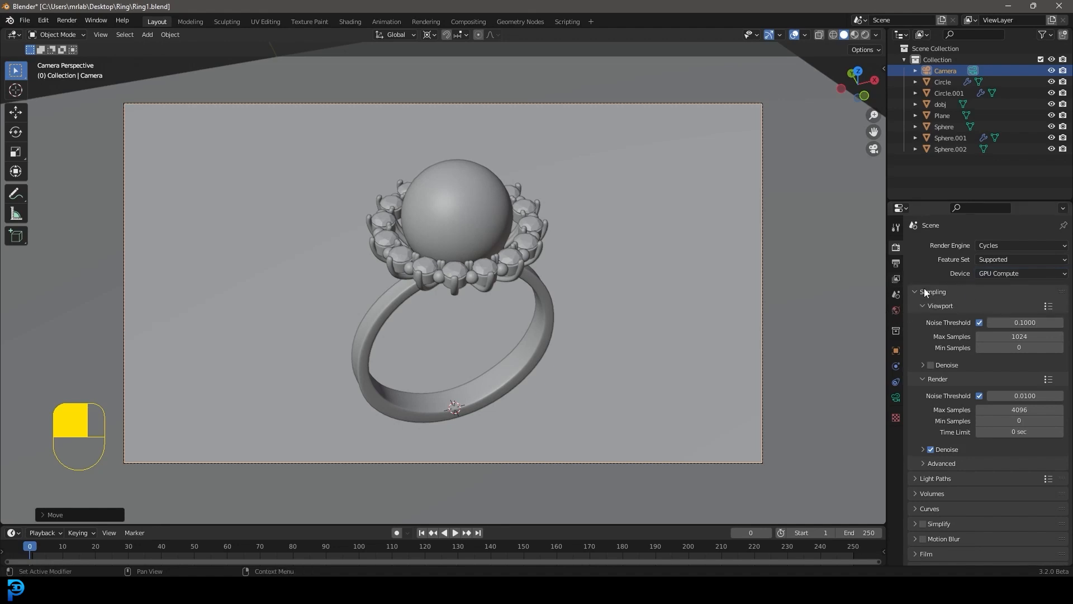
# Step: Set the render max samples to 450 and disable denoising for the final render
pyautogui.click(1015, 411)
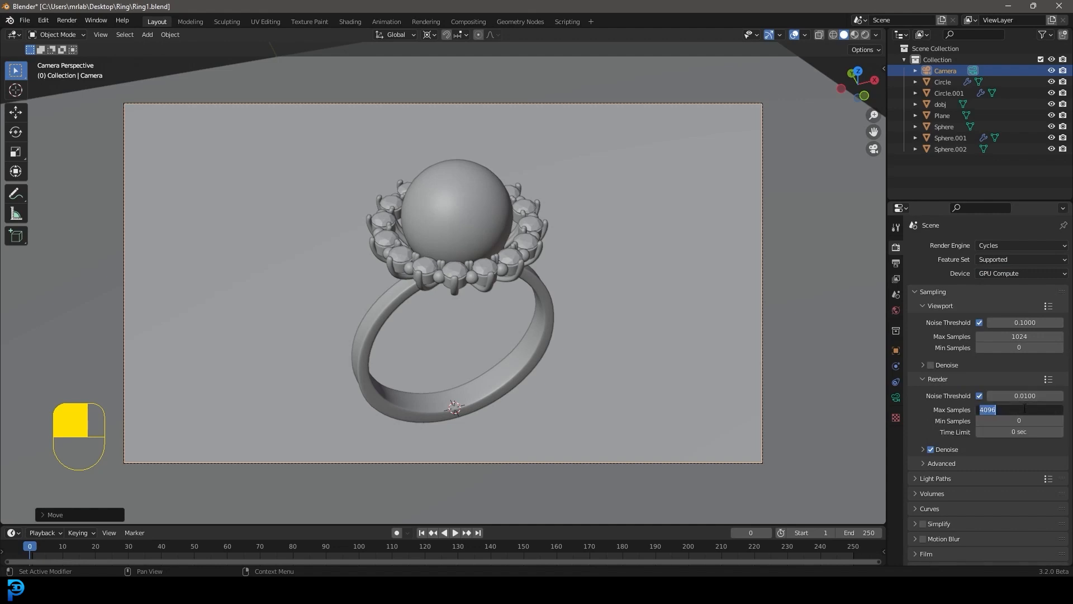
pyautogui.write('450')
pyautogui.press('Return')
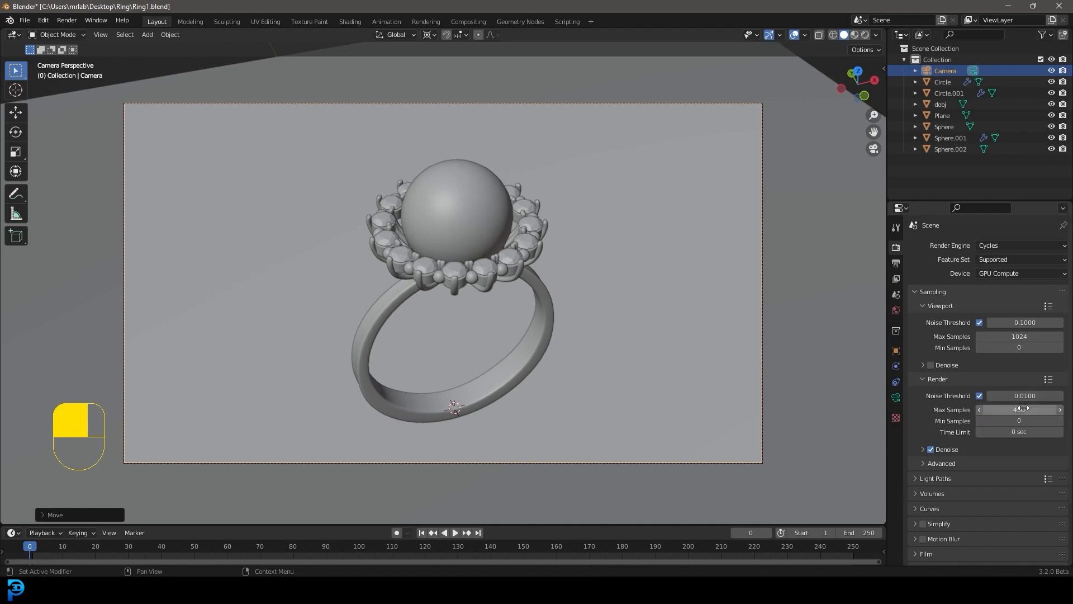
pyautogui.click(931, 450)
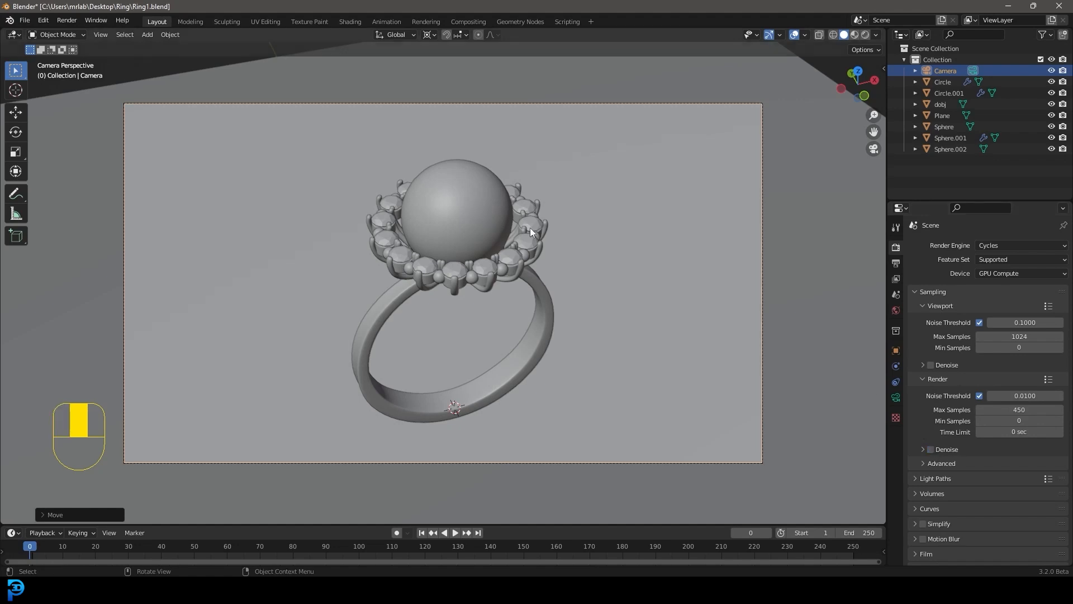
pyautogui.scroll(3, 513, 200)
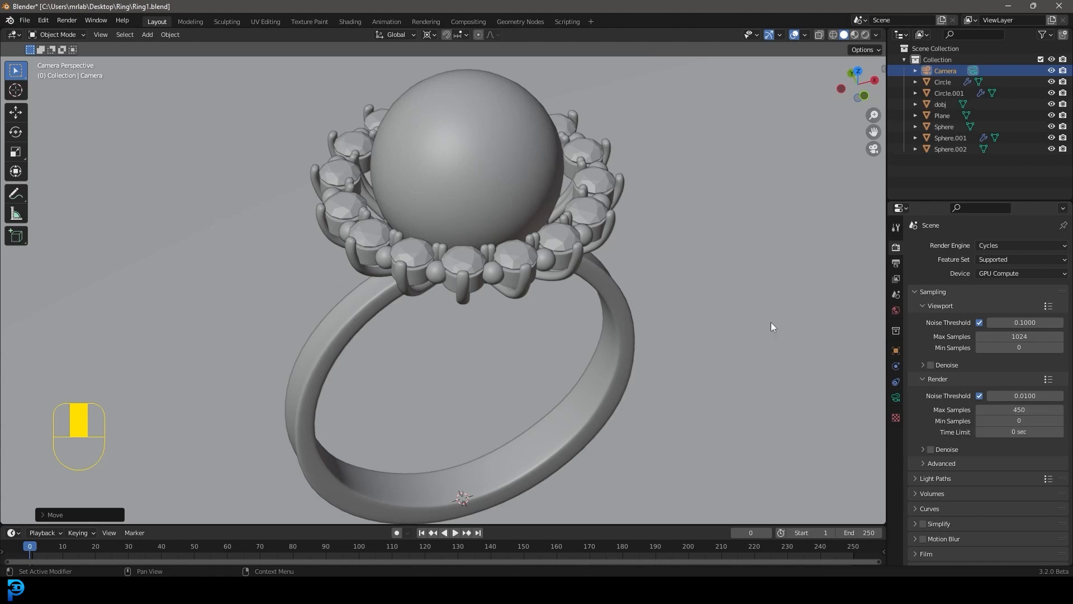
pyautogui.scroll(-3, 505, 246)
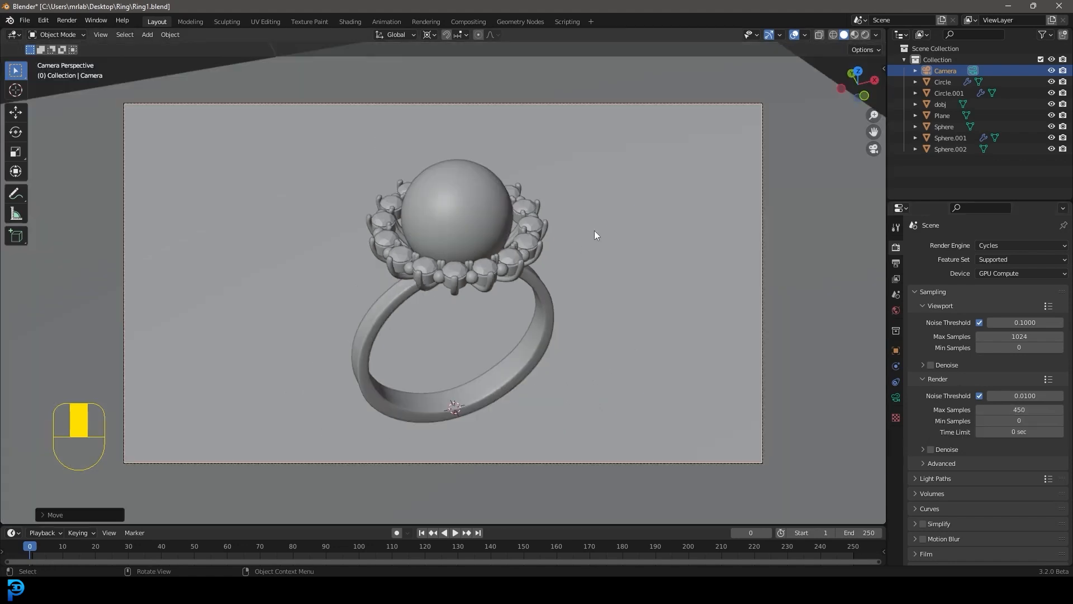
# Step: Set the output resolution's Y value to 1920 px for a square frame
pyautogui.click(897, 264)
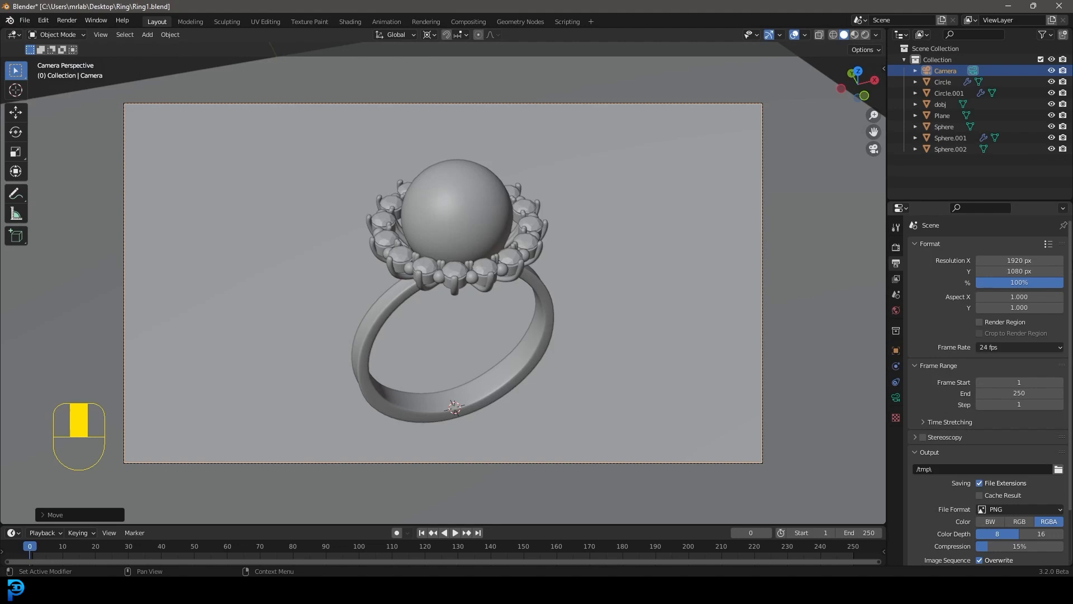
pyautogui.click(1015, 271)
pyautogui.write('1920')
pyautogui.press('Return')
pyautogui.scroll(-3, 509, 262)
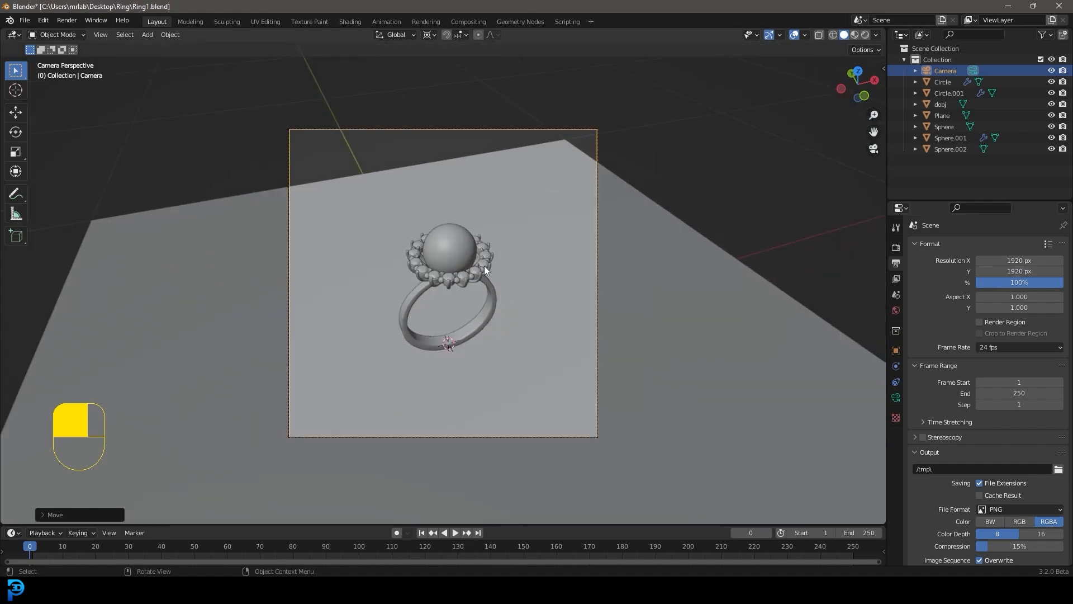
# Step: Set the camera's focal length to 95 mm
pyautogui.click(890, 398)
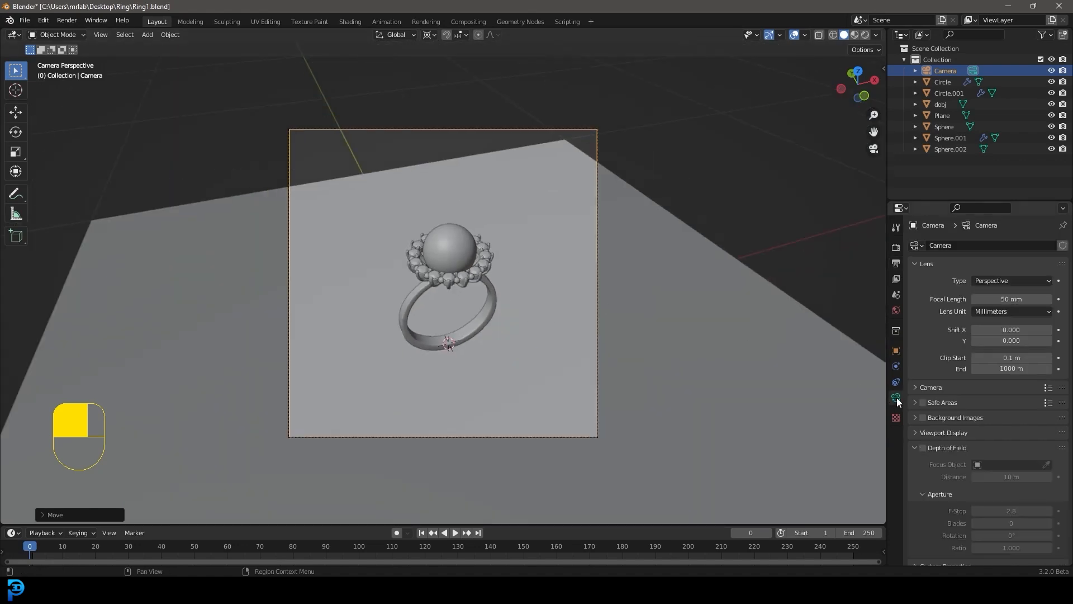
pyautogui.click(997, 299)
pyautogui.write('95')
pyautogui.press('Return')
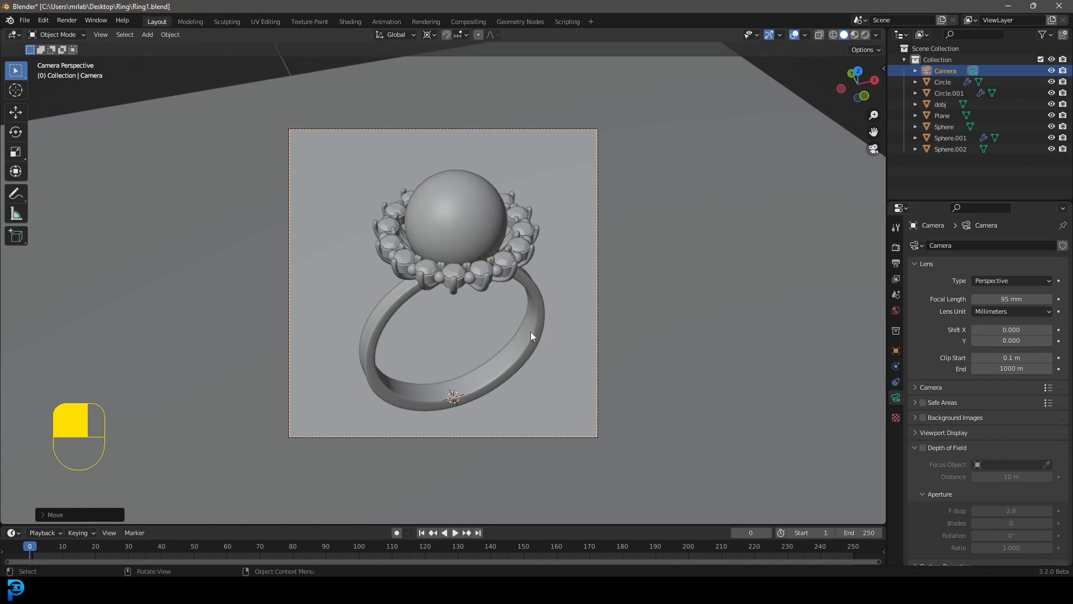
# Step: Move the camera slightly closer and reposition it so the ring fills the square frame and stays centred
pyautogui.press('g')
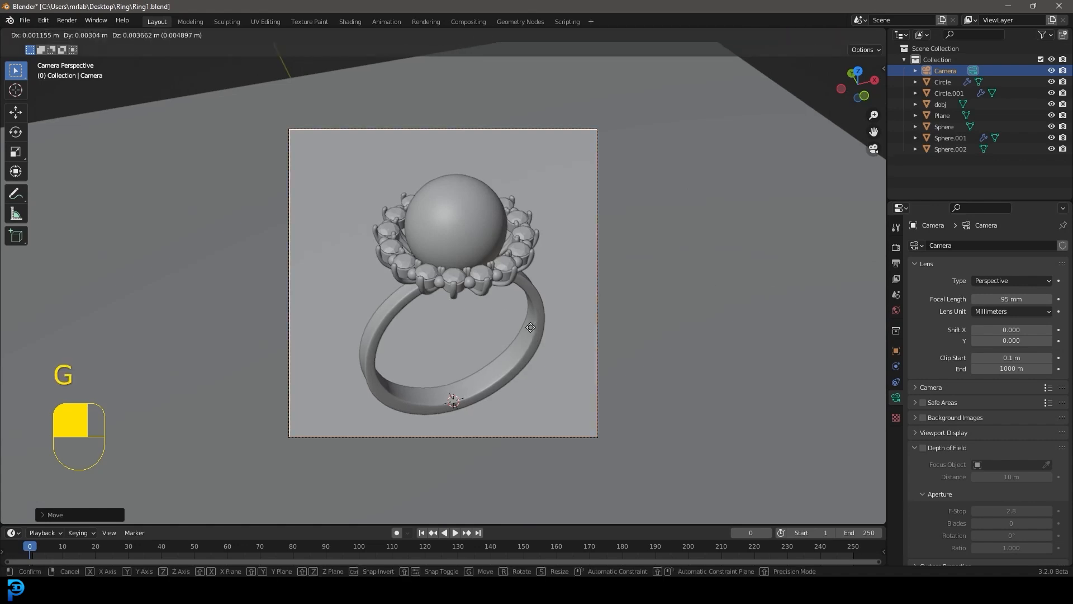
pyautogui.press('g')
pyautogui.click(524, 334)
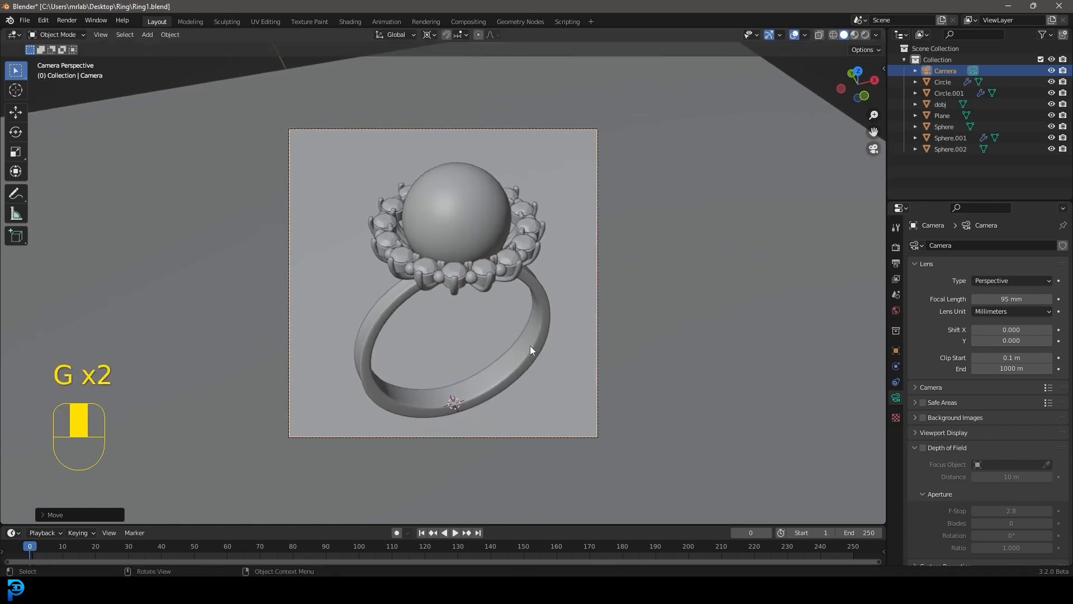
pyautogui.press('g')
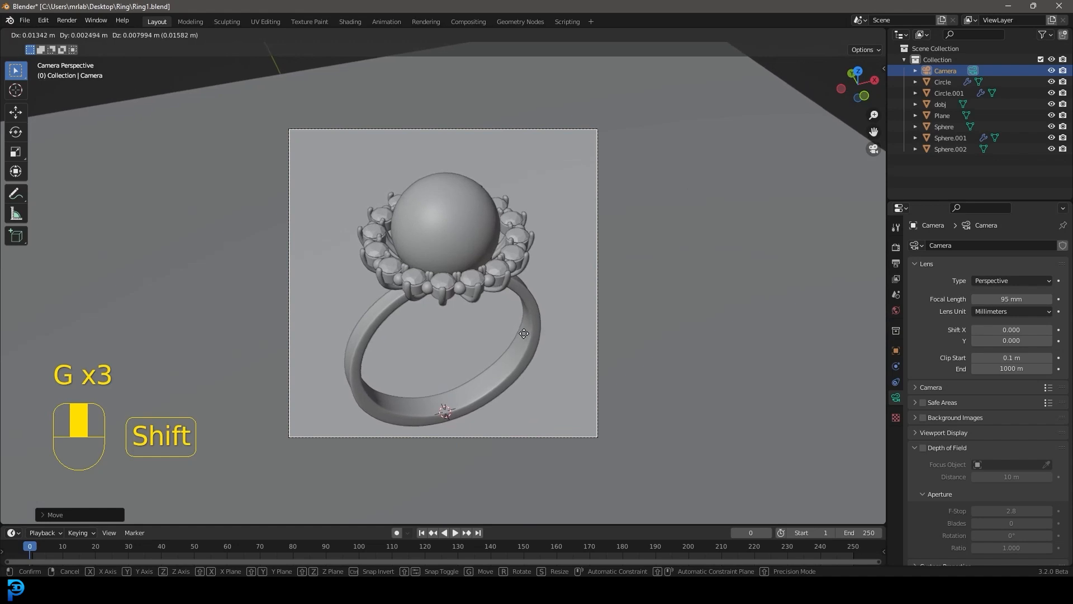
pyautogui.click(532, 274)
# Step: Set a render region that encloses the whole camera frame around the ring
pyautogui.scroll(-4, 528, 282)
pyautogui.scroll(3, 524, 293)
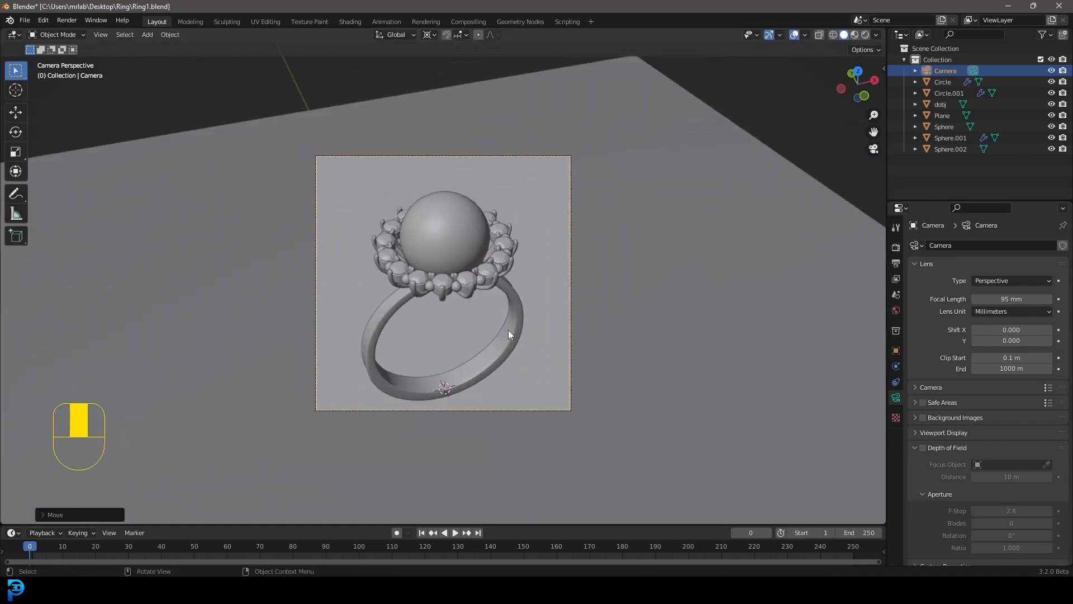
pyautogui.hotkey('ctrl', 'b')
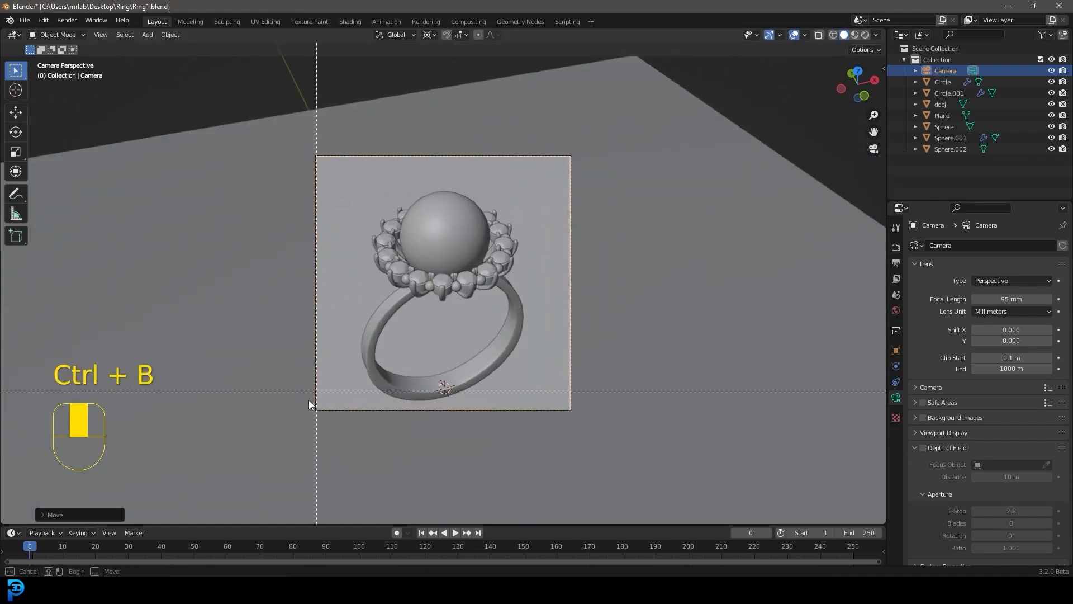
pyautogui.moveTo(285, 433); pyautogui.dragTo(635, 111)
pyautogui.scroll(2, 635, 115)
# Step: Preview the unlit ring from the camera in rendered shading and return to solid shading
pyautogui.press('z')
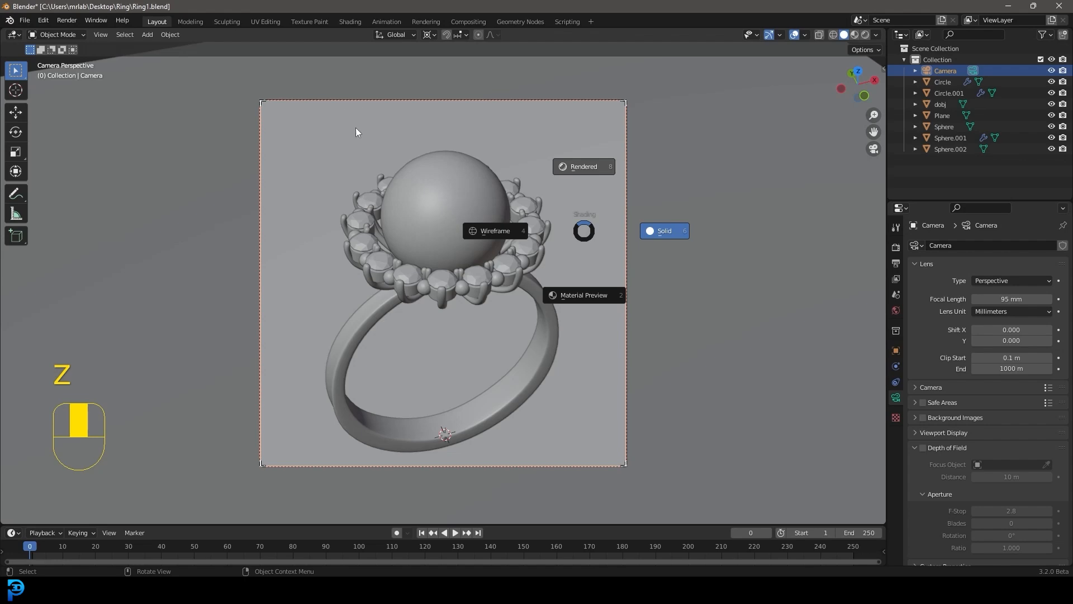
pyautogui.press('z')
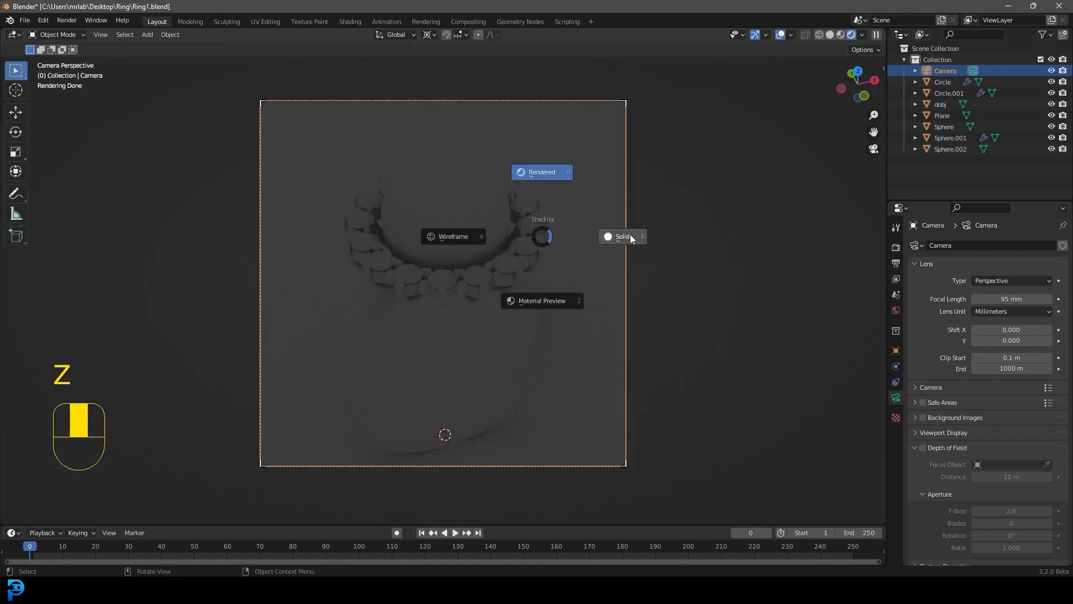
pyautogui.click(629, 233)
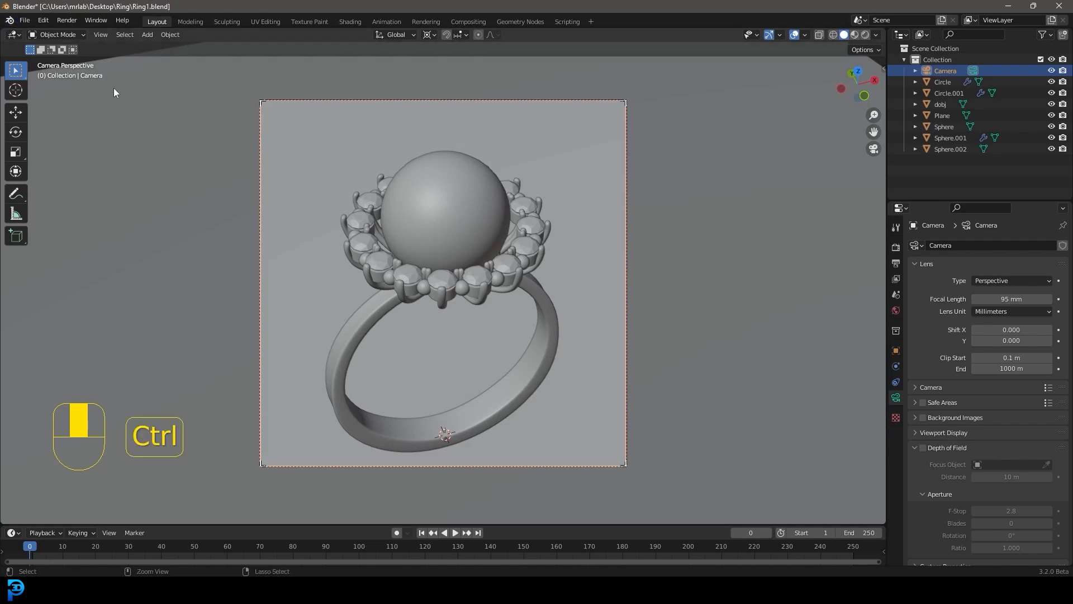
# Step: Save the Ring1.blend file
pyautogui.hotkey('ctrl', 's')
pyautogui.hotkey('ctrl', 's')
pyautogui.hotkey('ctrl', 's')
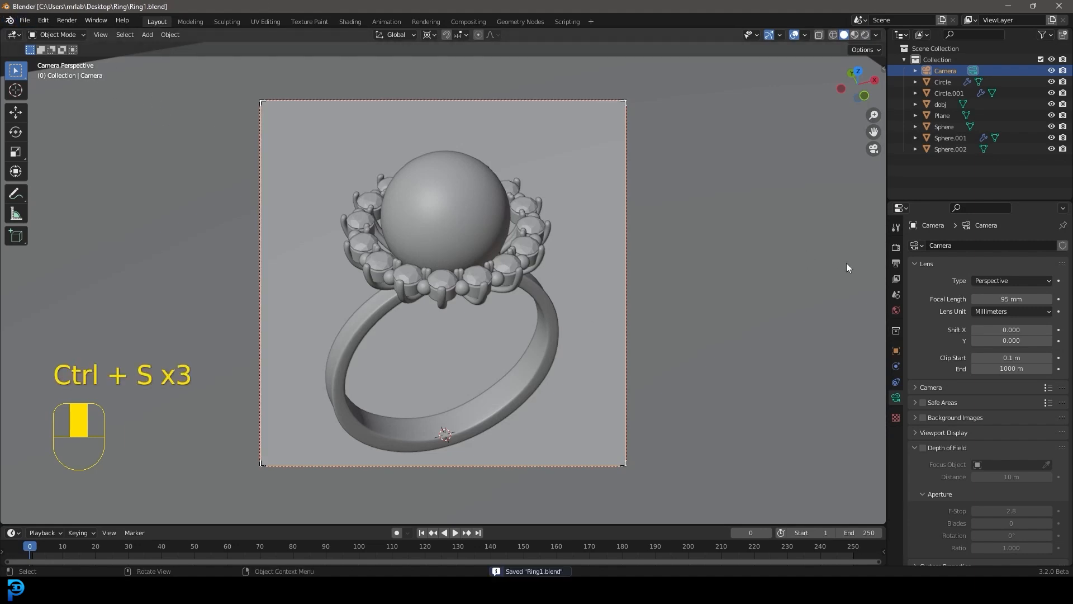
# Step: Darken the world background colour to near black, with a value of about 0.003
pyautogui.scroll(-2, 687, 300)
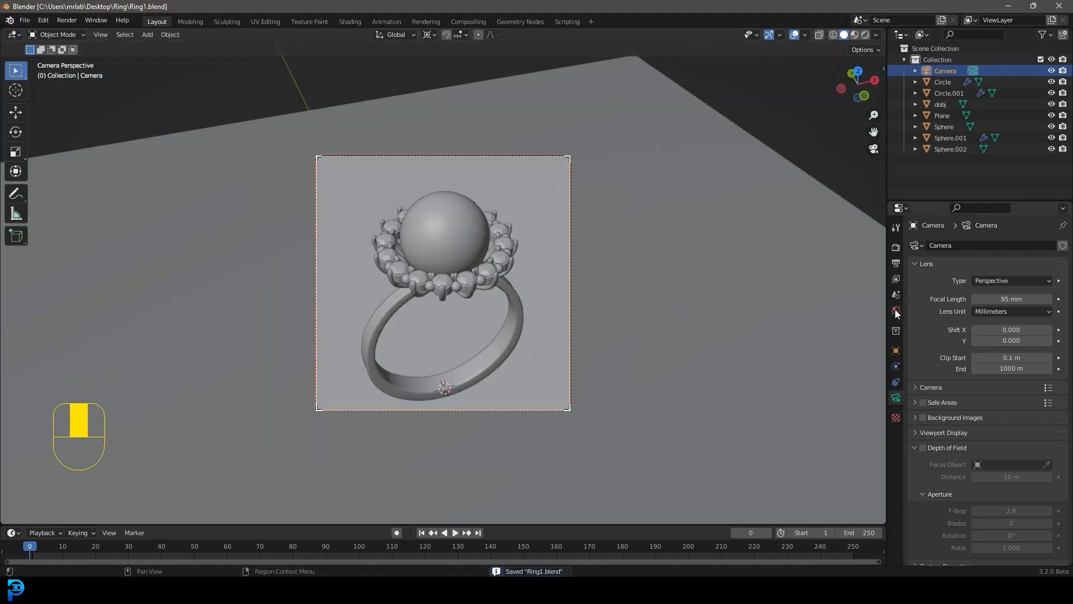
pyautogui.click(896, 310)
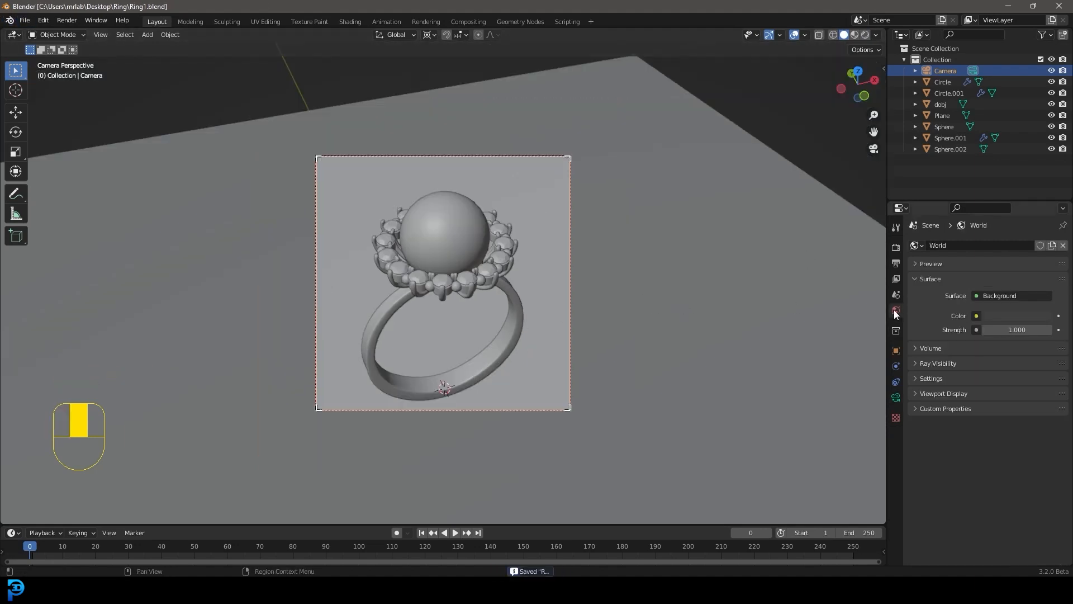
pyautogui.click(1031, 314)
pyautogui.moveTo(1046, 231); pyautogui.dragTo(1043, 233)
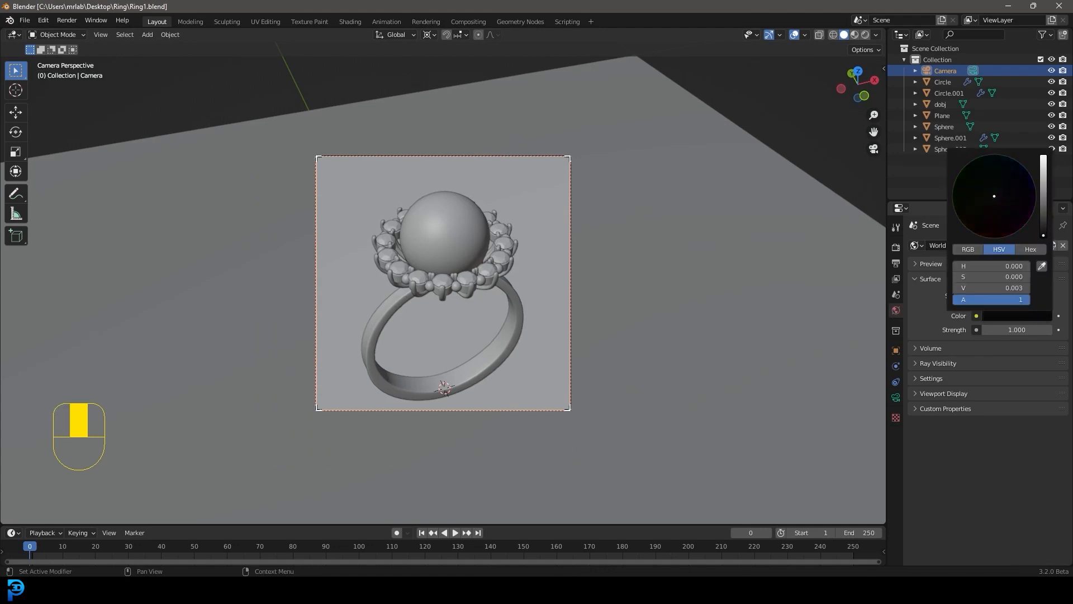
# Step: Add an area light and move it straight up along the Z axis above the ring
pyautogui.scroll(3, 559, 268)
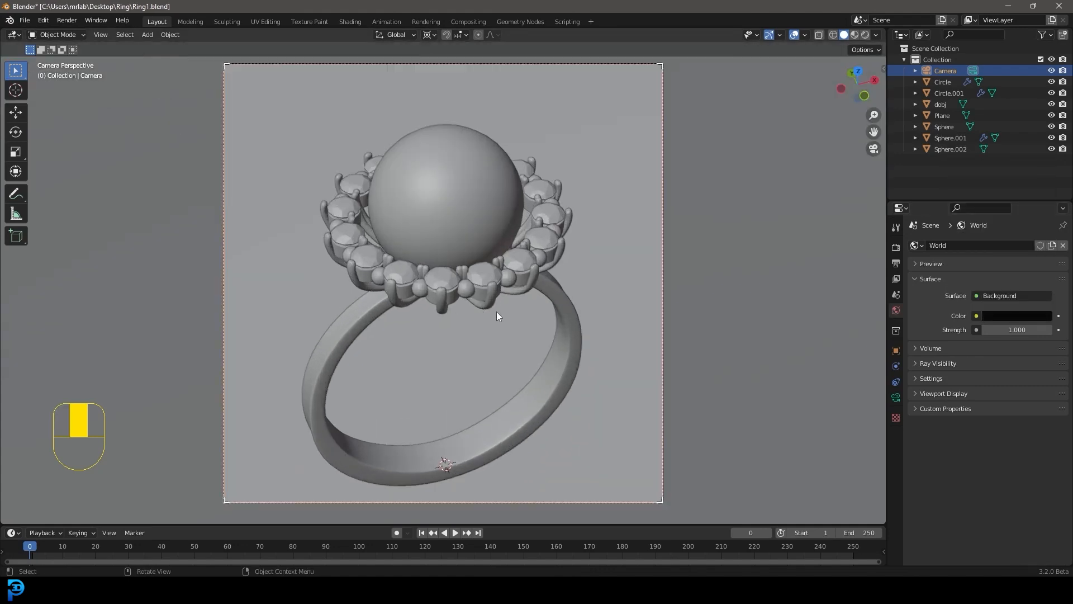
pyautogui.hotkey('shift', 'a')
pyautogui.moveTo(464, 284)
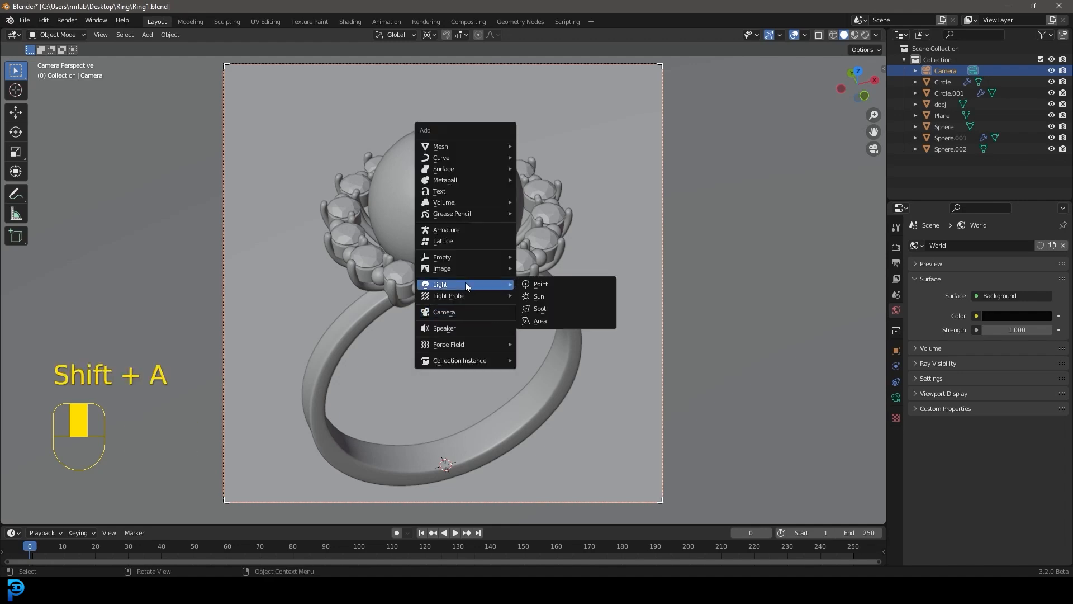
pyautogui.click(556, 321)
pyautogui.scroll(-3, 447, 280)
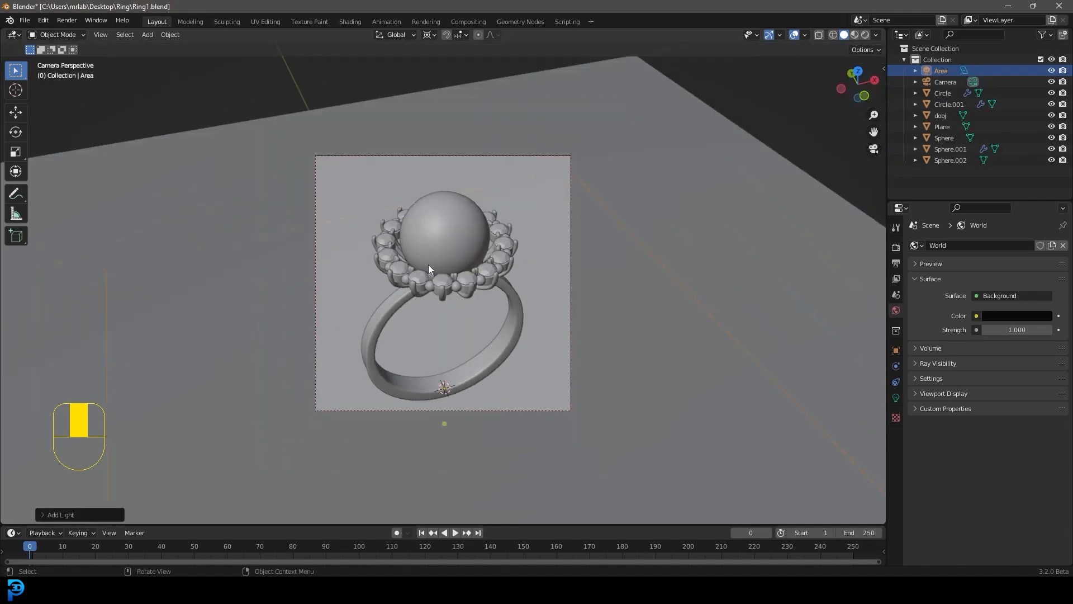
pyautogui.press('g')
pyautogui.press('z')
pyautogui.click(498, 229)
# Step: Change the viewport to rendered shading and view the lit ring and ground plane from outside the camera
pyautogui.scroll(-3, 525, 300)
pyautogui.moveTo(525, 299); pyautogui.dragTo(501, 267, button='middle')
pyautogui.scroll(-4, 501, 267)
pyautogui.scroll(3, 502, 268)
pyautogui.press('z')
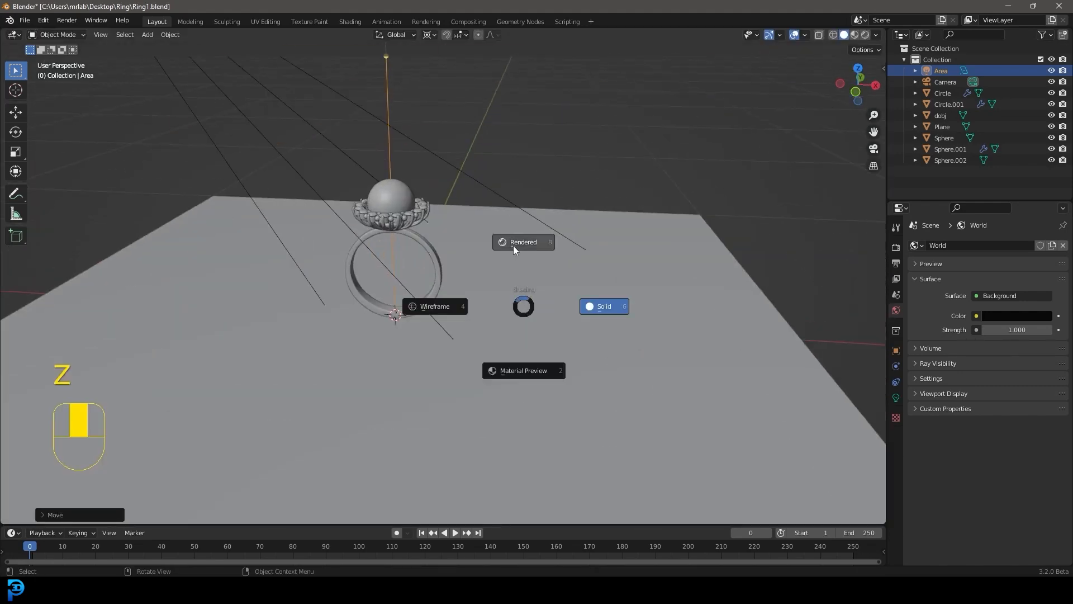
pyautogui.click(513, 246)
pyautogui.scroll(2, 493, 304)
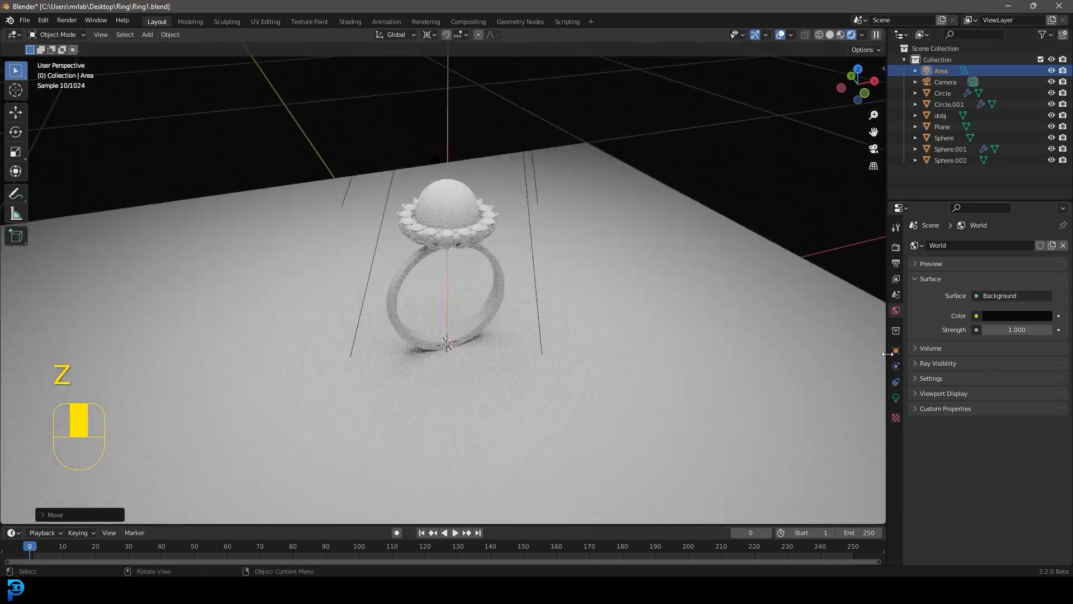
# Step: Set the square area light's size to 0.5 m
pyautogui.click(896, 397)
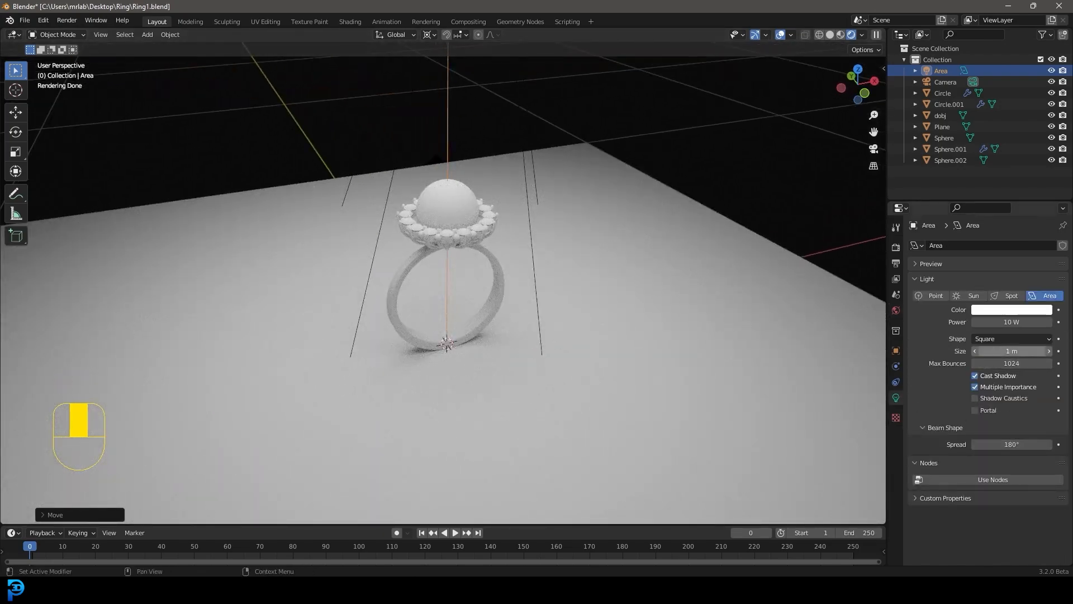
pyautogui.click(1015, 351)
pyautogui.write('.5')
pyautogui.press('Return')
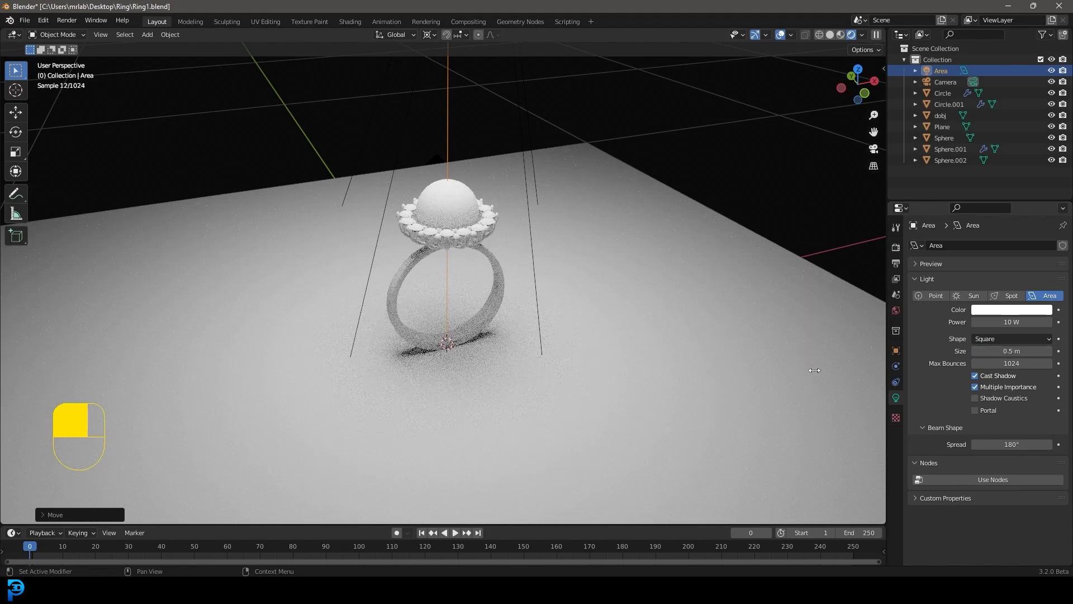
# Step: Tilt the area light about the ring's base to shine from one side, using the 3D Cursor as the transform pivot point
pyautogui.scroll(-3, 445, 343)
pyautogui.moveTo(370, 54); pyautogui.dragTo(402, 47, button='middle')
pyautogui.press('r')
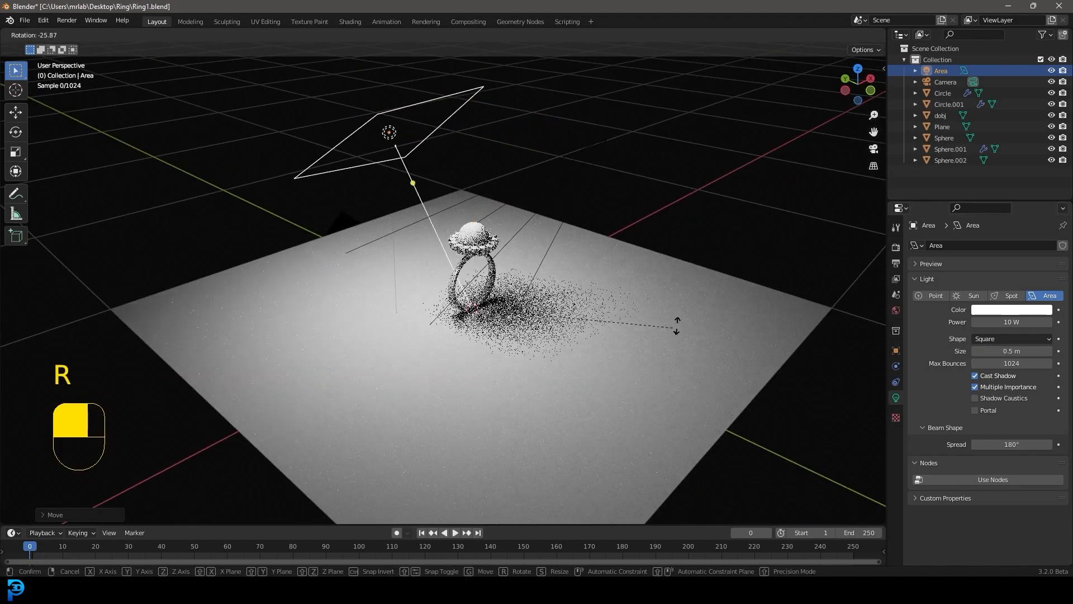
pyautogui.click(515, 102)
pyautogui.click(431, 36)
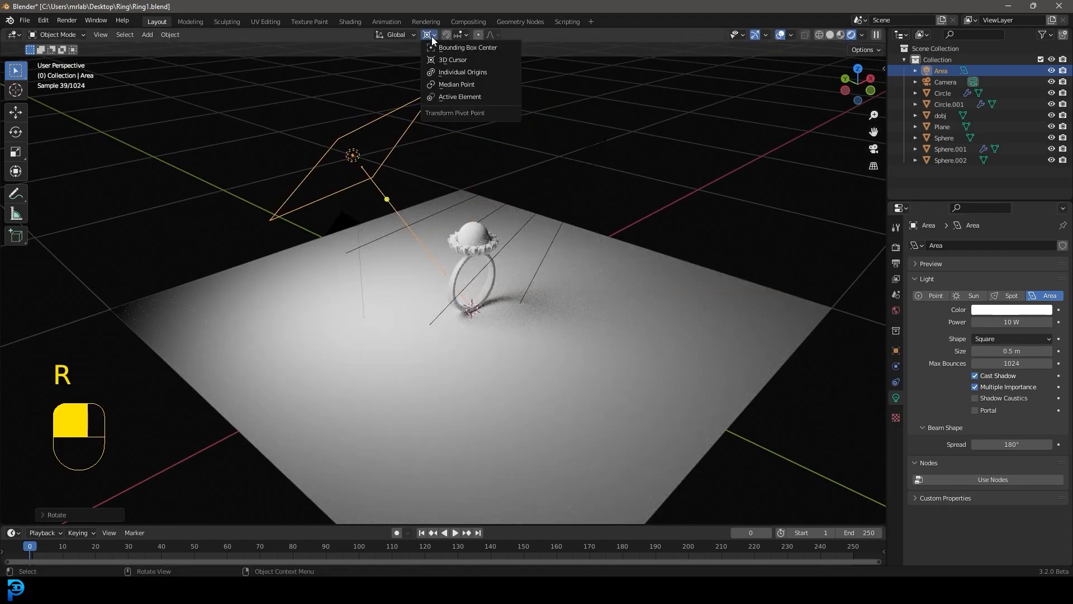
pyautogui.click(476, 60)
# Step: In the camera view, freely rotate the area light around the 3D cursor so it lights the ring from the upper left
pyautogui.press('KP_0')
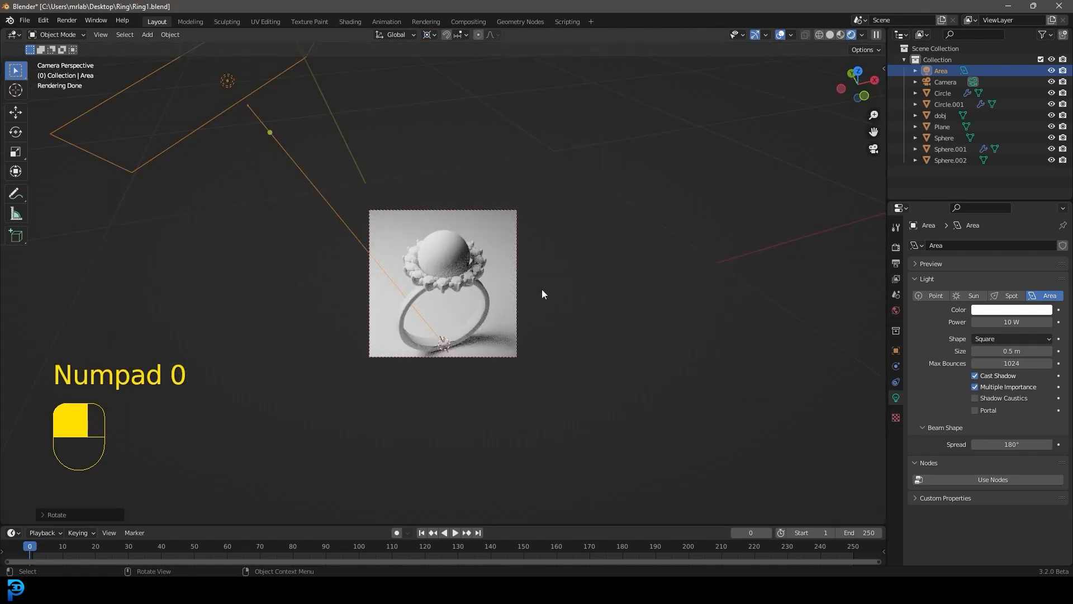
pyautogui.press('r')
pyautogui.press('r')
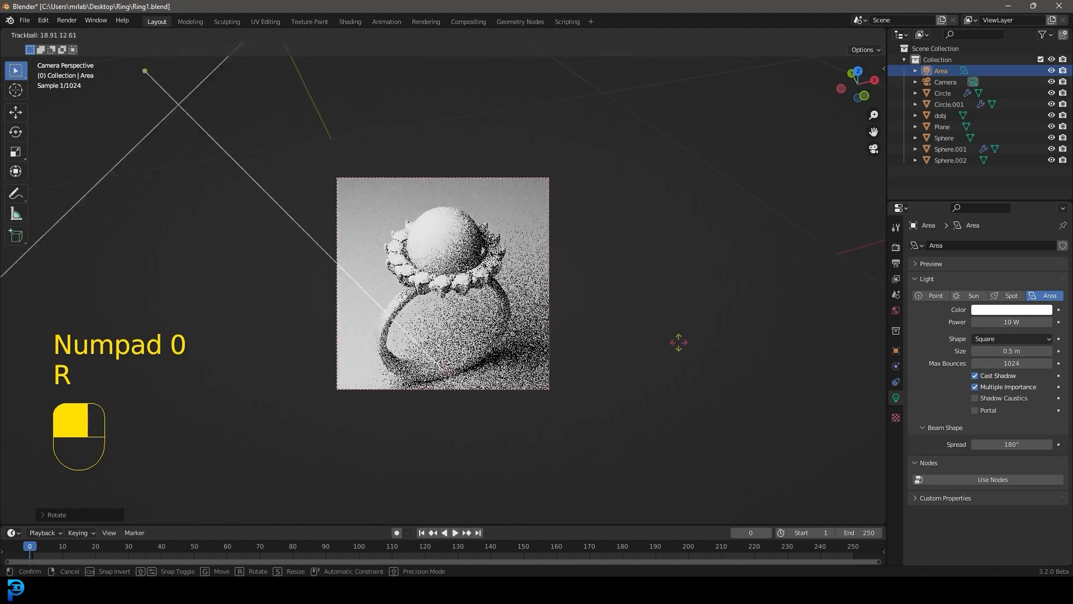
pyautogui.click(675, 325)
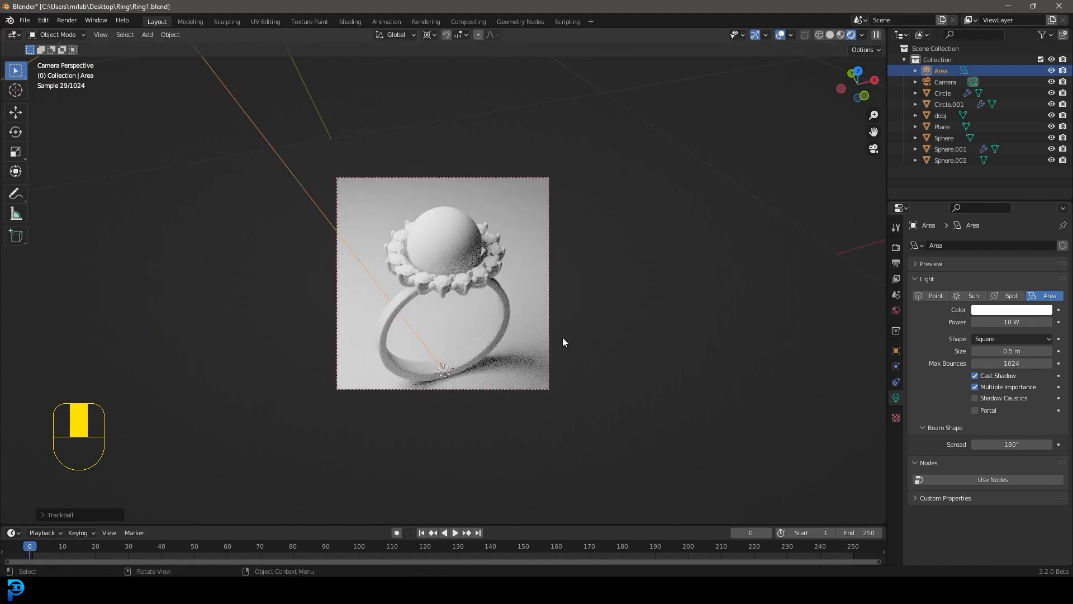
# Step: Duplicate the area light and swing the copy around the 3D cursor, including about global Z, to the ring's right side
pyautogui.hotkey('shift', 'd')
pyautogui.press('r')
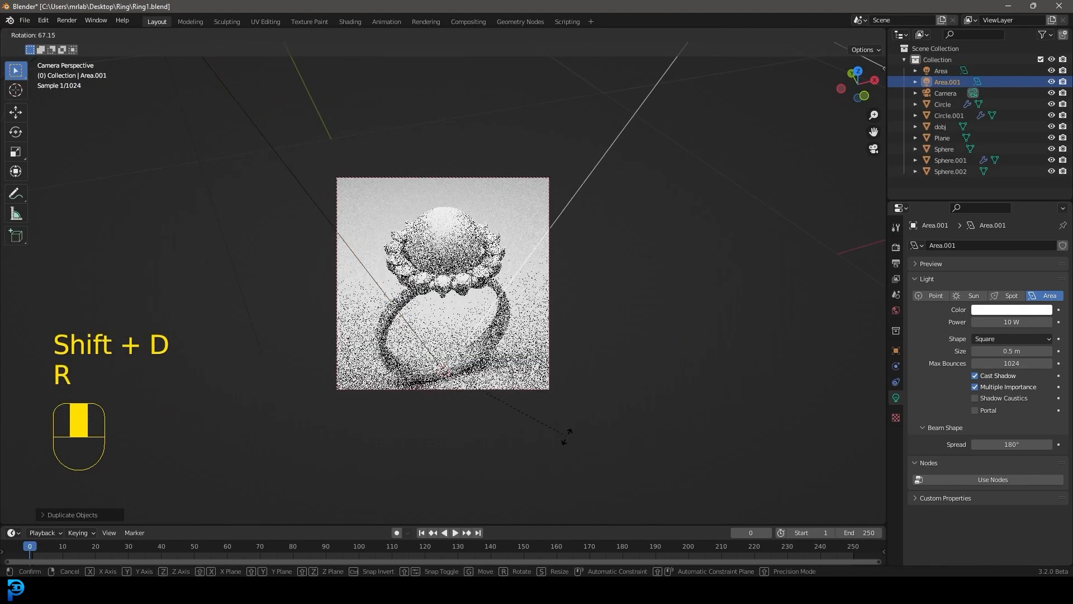
pyautogui.click(589, 453)
pyautogui.press('r')
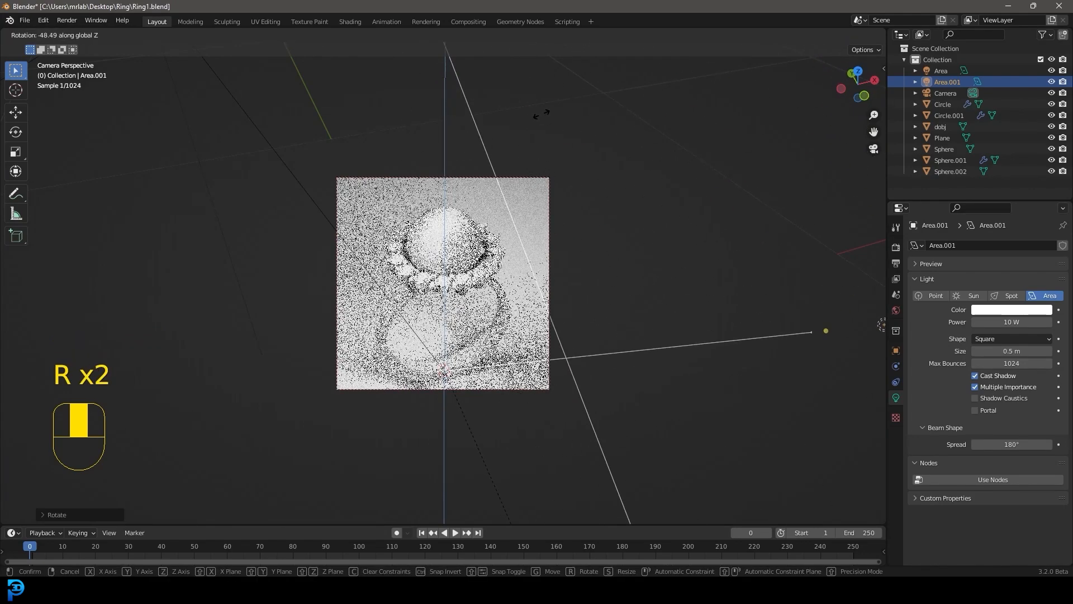
pyautogui.click(594, 81)
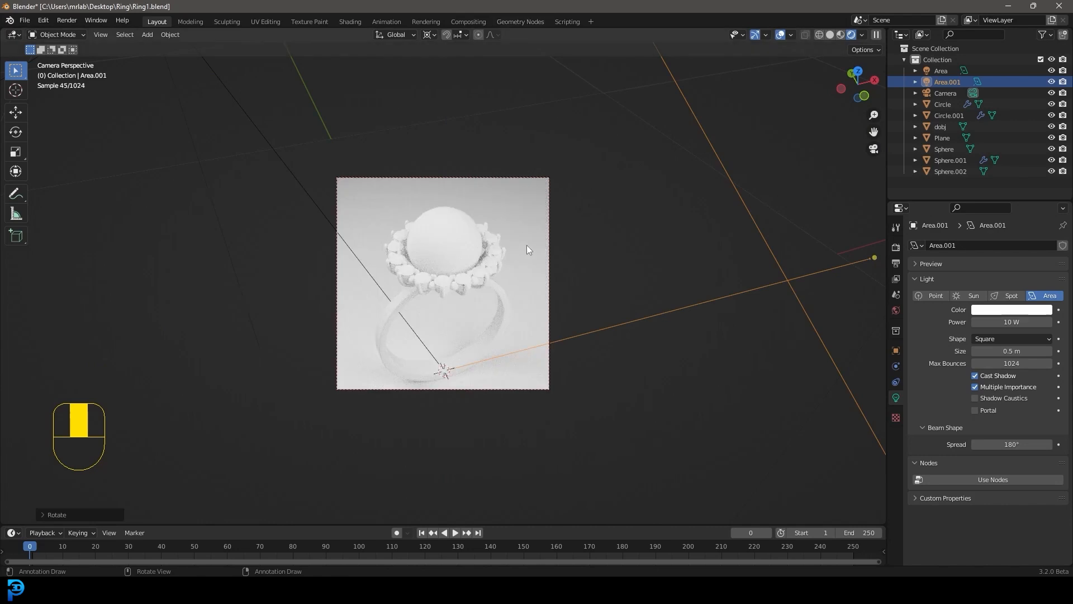
# Step: Give the ground plane a new material named "floor" with a black base colour
pyautogui.click(541, 221)
pyautogui.click(895, 443)
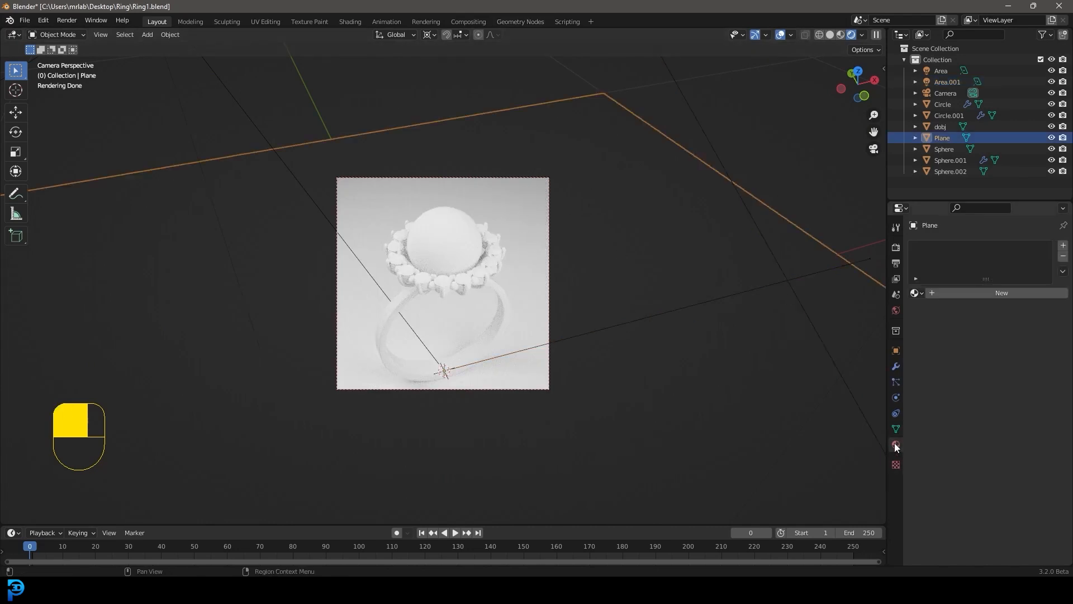
pyautogui.click(977, 296)
pyautogui.click(976, 294)
pyautogui.write('fl')
pyautogui.click(988, 392)
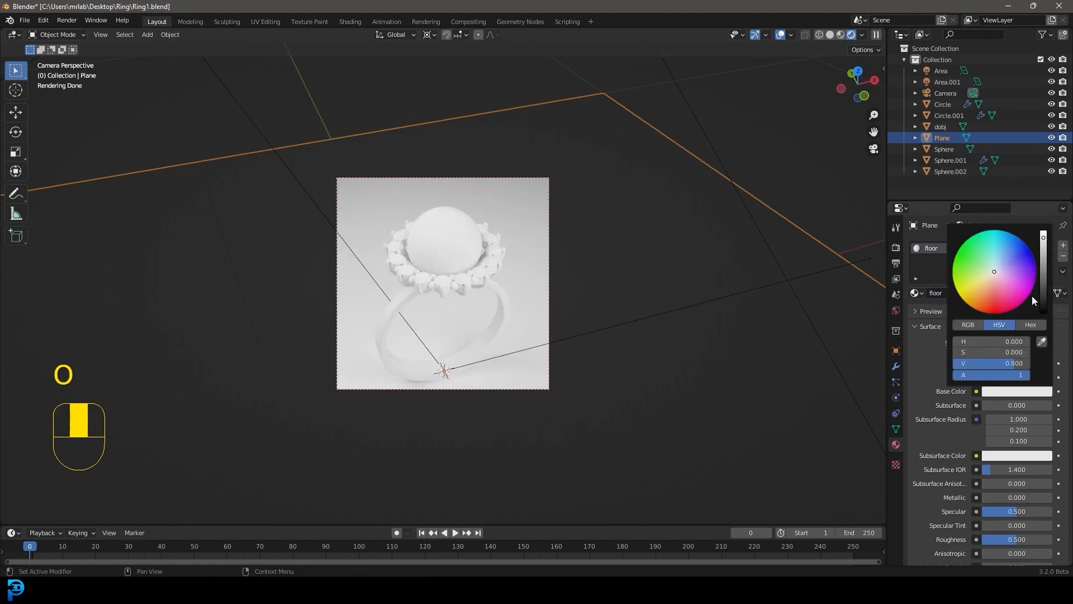
pyautogui.scroll(-10, 1029, 303)
pyautogui.scroll(2, 535, 298)
pyautogui.scroll(-2, 947, 468)
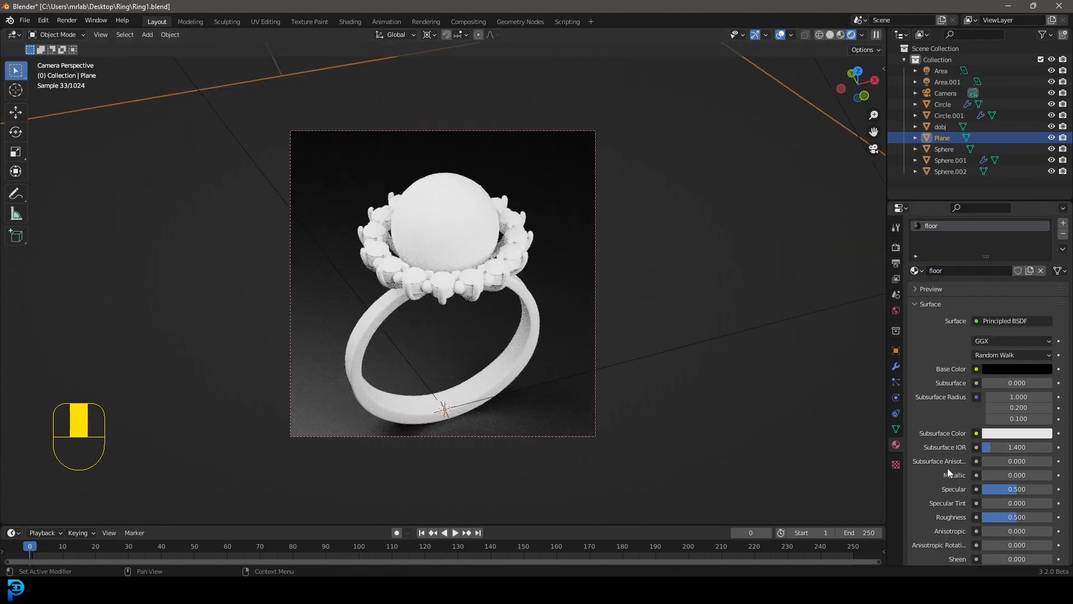
# Step: Set the floor material's roughness to 0.154 and metallic to 0.370, and lighten its base colour to a very dark grey
pyautogui.moveTo(1000, 494); pyautogui.dragTo(981, 494)
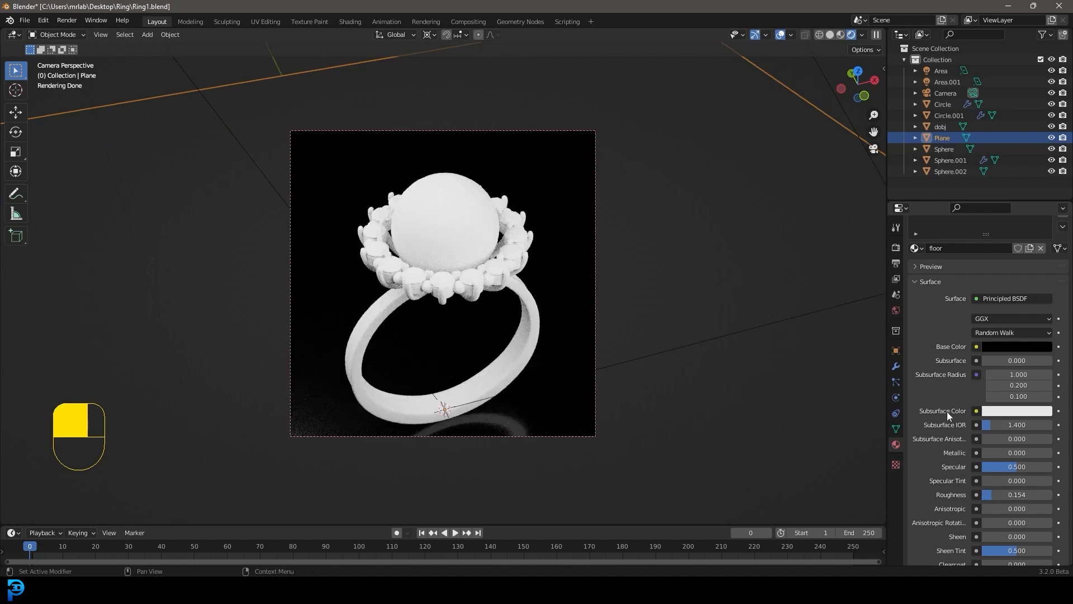
pyautogui.moveTo(985, 452); pyautogui.dragTo(1007, 452)
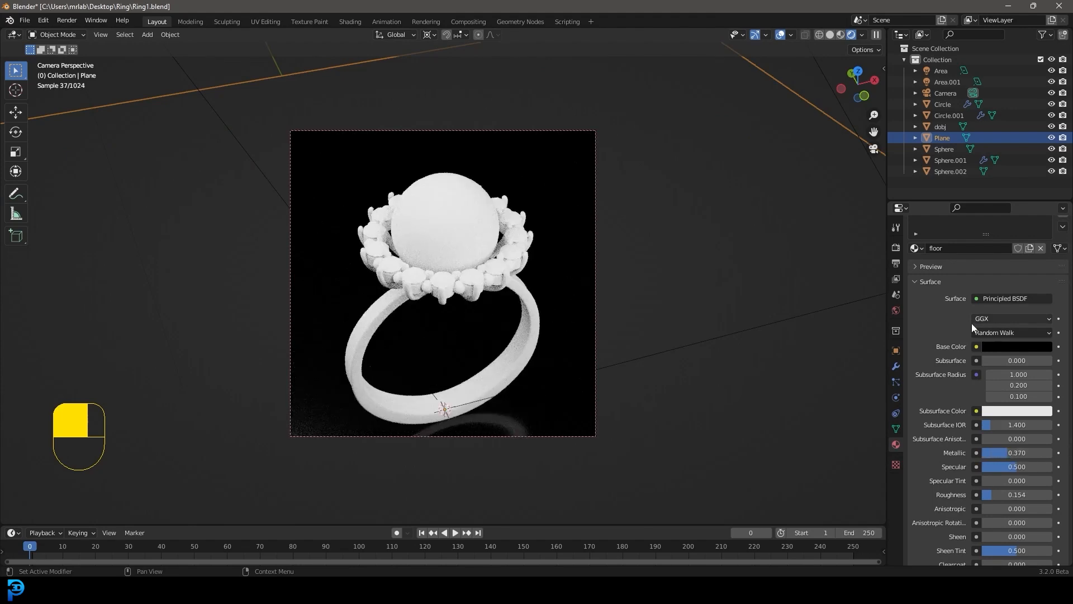
pyautogui.click(1017, 346)
pyautogui.moveTo(1043, 264); pyautogui.dragTo(1043, 255)
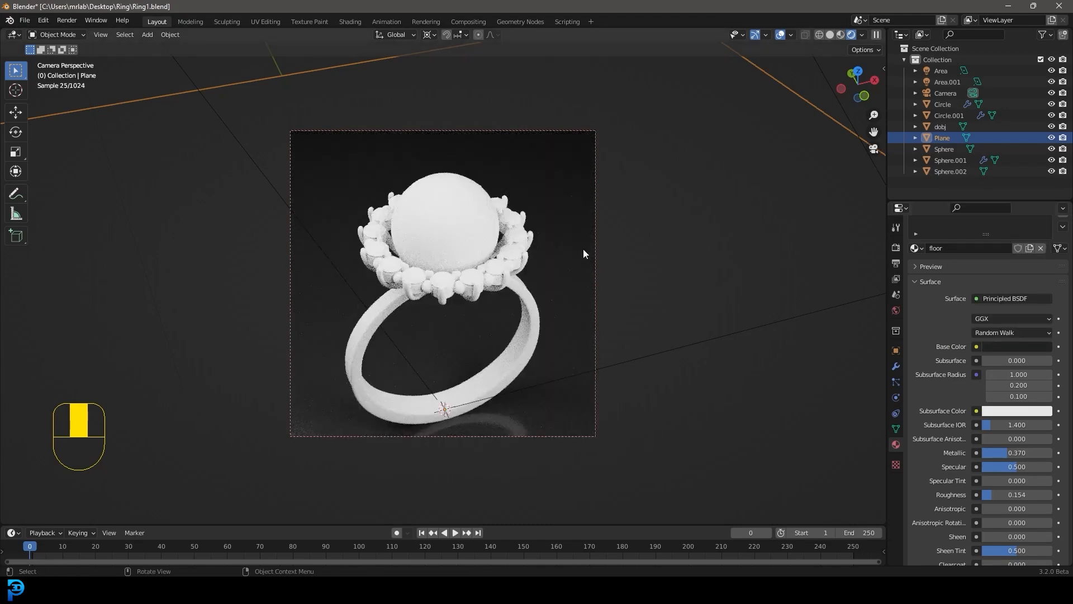
# Step: Duplicate the right-hand area light and freely rotate the copy around the 3D cursor to the ring's left side
pyautogui.scroll(2, 582, 249)
pyautogui.click(710, 400)
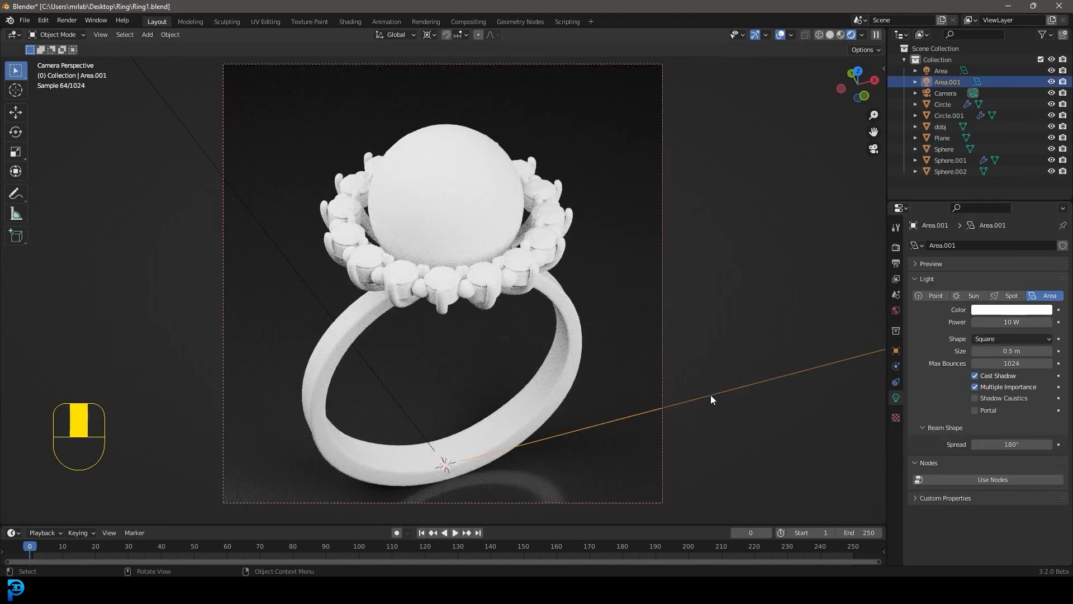
pyautogui.scroll(-5, 710, 394)
pyautogui.hotkey('shift', 'd')
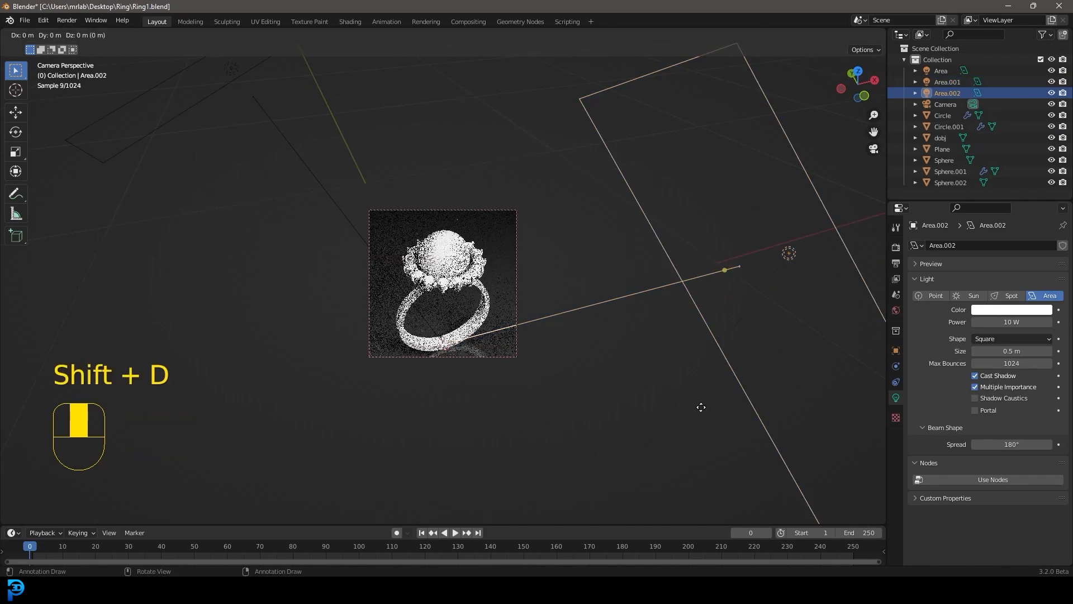
pyautogui.press('r')
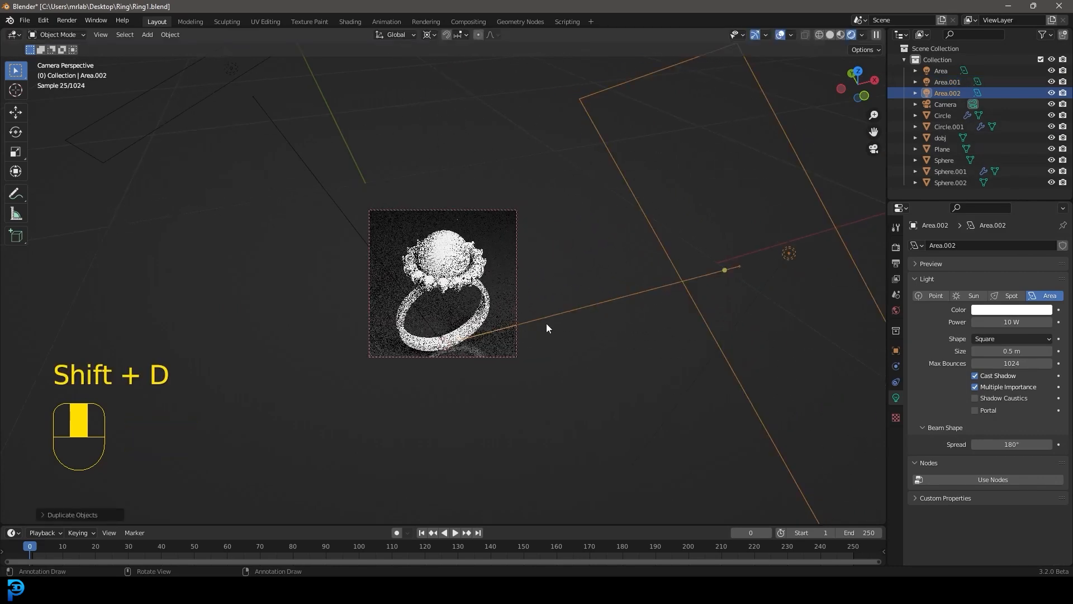
pyautogui.press('r')
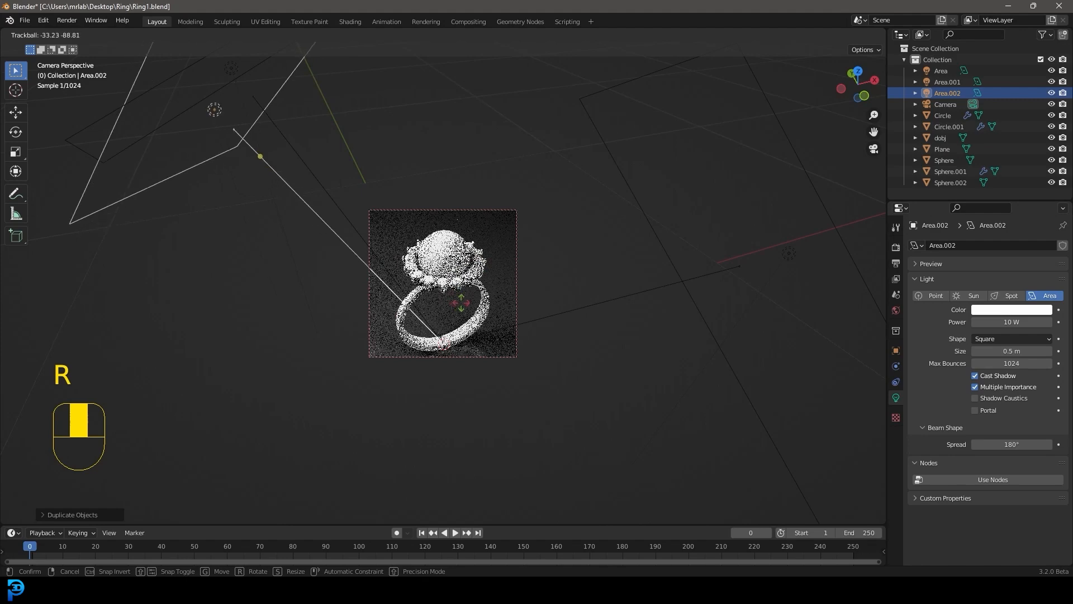
pyautogui.click(477, 330)
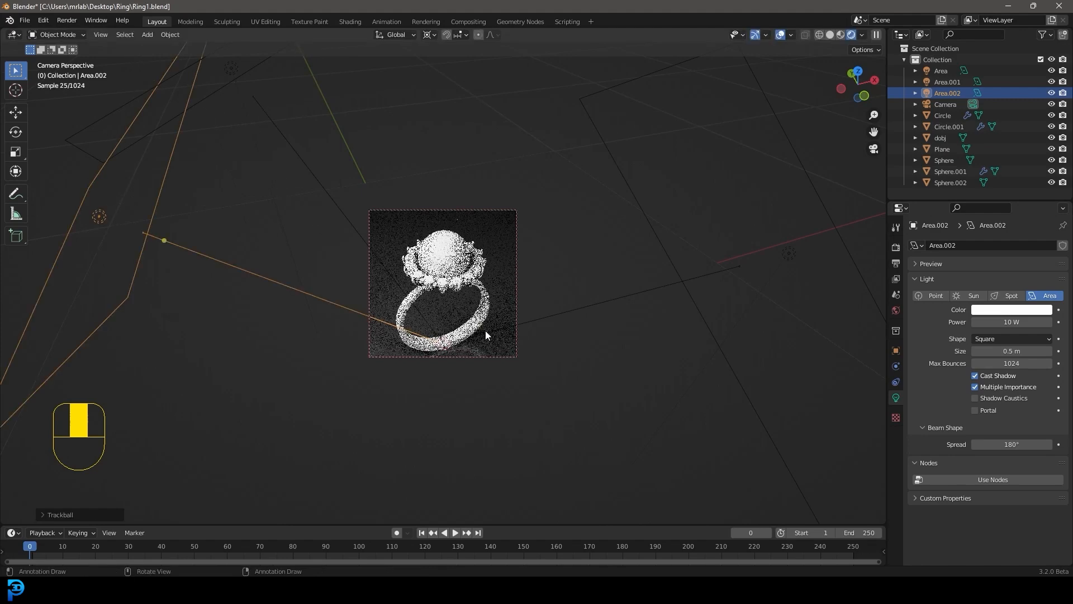
# Step: Select the ring band, switch the viewport to solid shading and save the file
pyautogui.scroll(4, 535, 298)
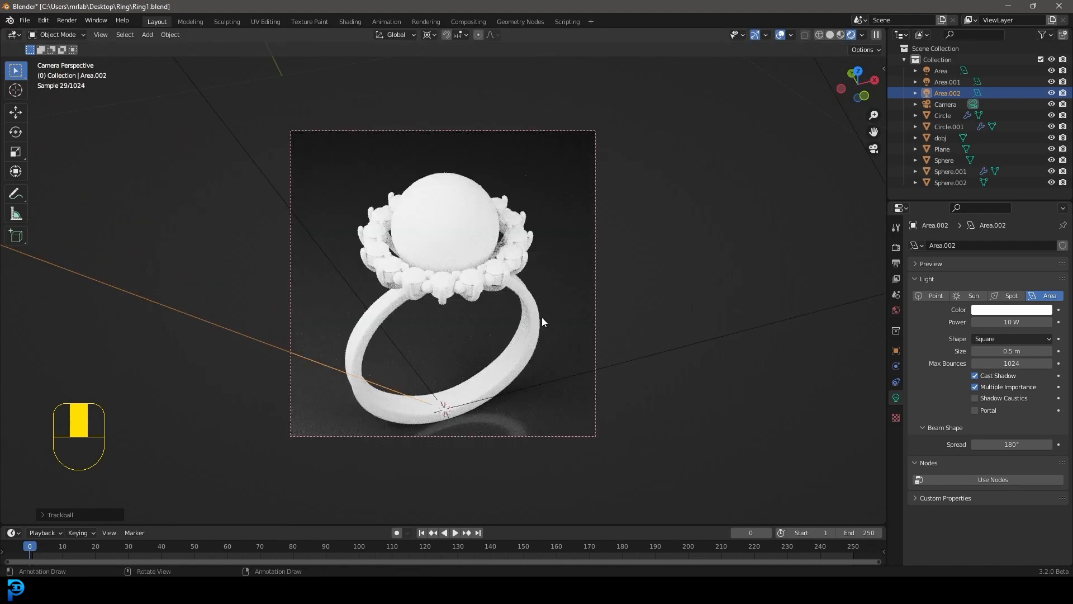
pyautogui.click(524, 304)
pyautogui.press('z')
pyautogui.click(601, 309)
pyautogui.scroll(2, 534, 328)
pyautogui.hotkey('ctrl', 's')
pyautogui.hotkey('ctrl', 's')
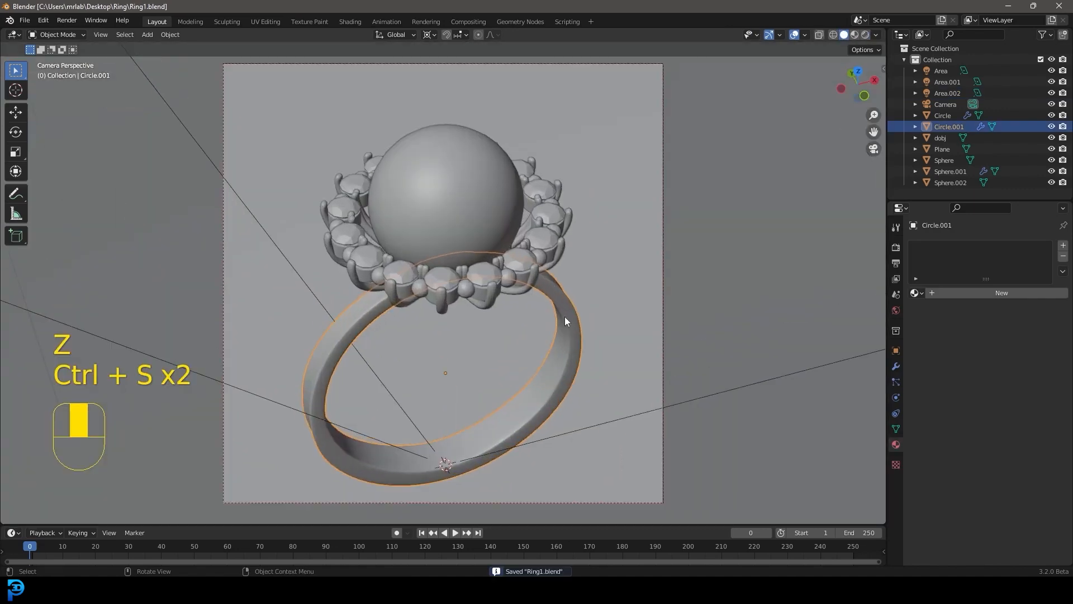
# Step: Give the ring band a new material named "metal"
pyautogui.click(961, 293)
pyautogui.click(964, 292)
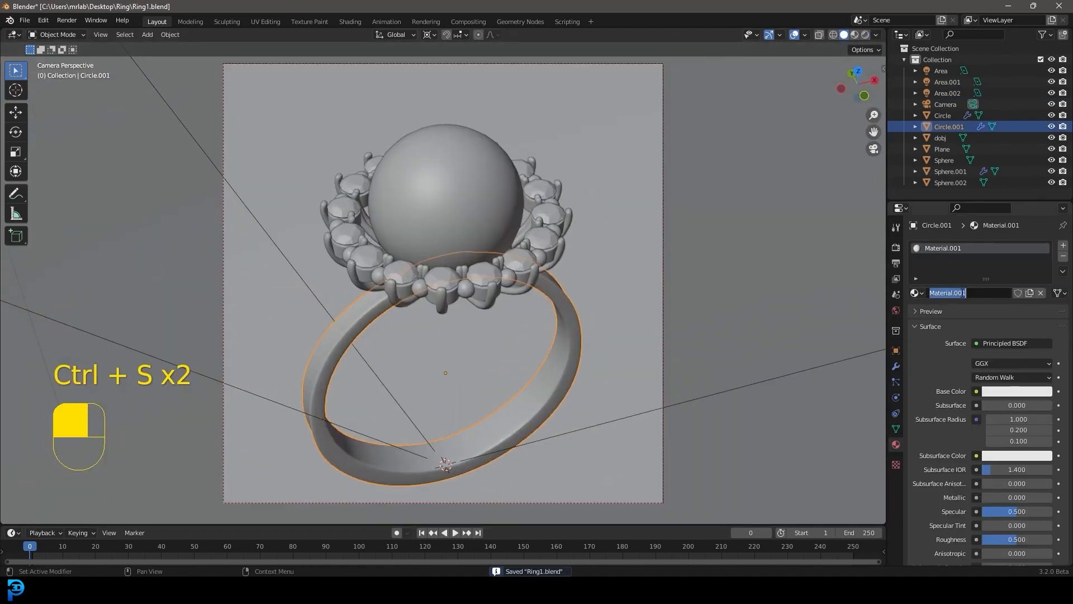
pyautogui.write('metal')
pyautogui.press('Return')
pyautogui.scroll(-3, 326, 373)
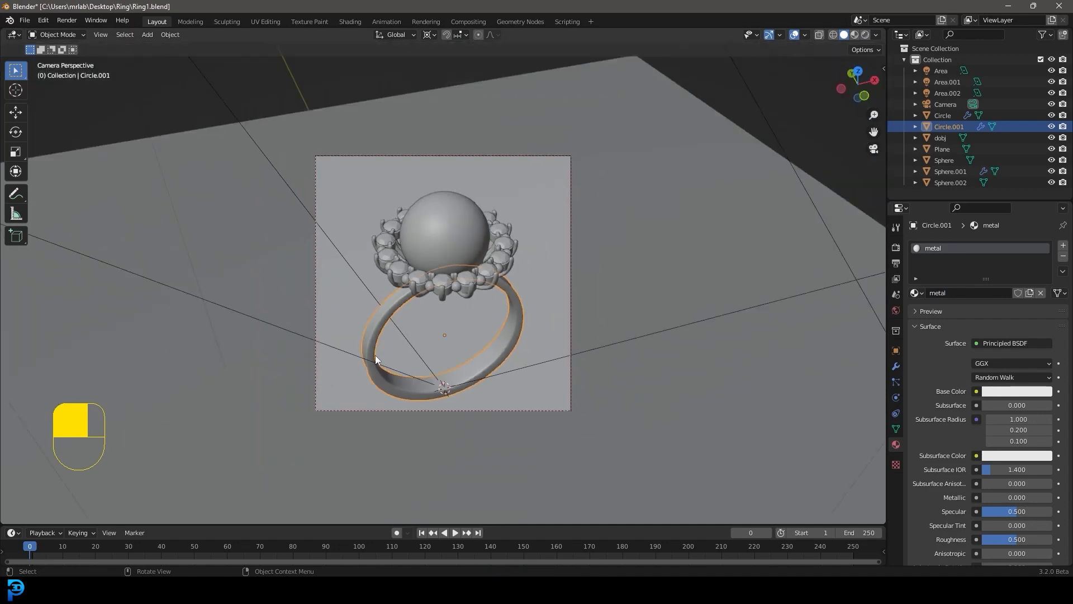
# Step: Set the metal material's base colour to pale gold (hue 0.093, saturation 0.620) and switch to rendered shading
pyautogui.scroll(5, 474, 313)
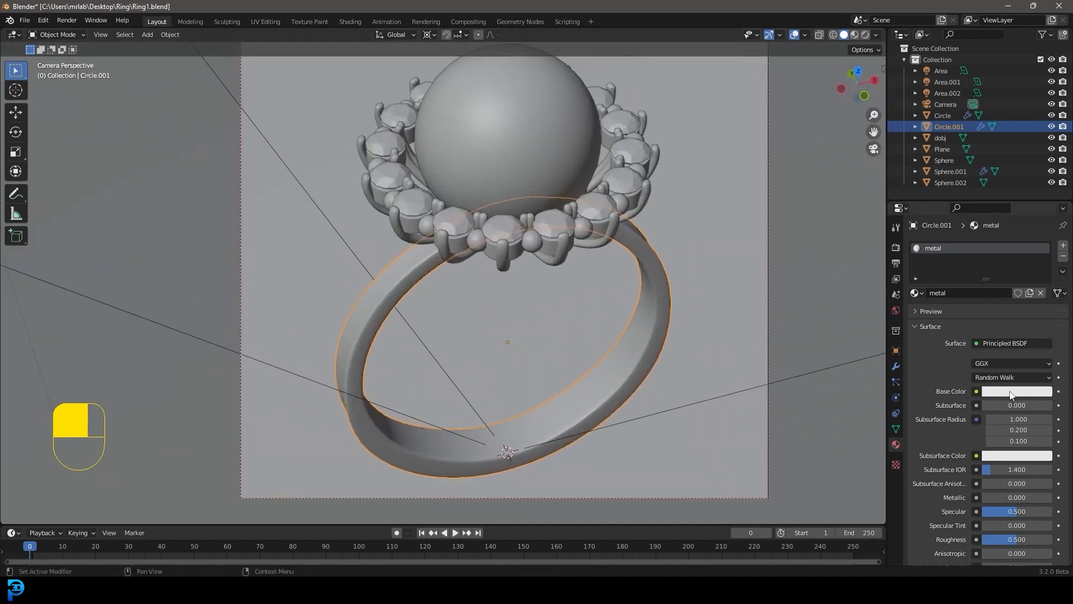
pyautogui.click(1000, 395)
pyautogui.click(984, 283)
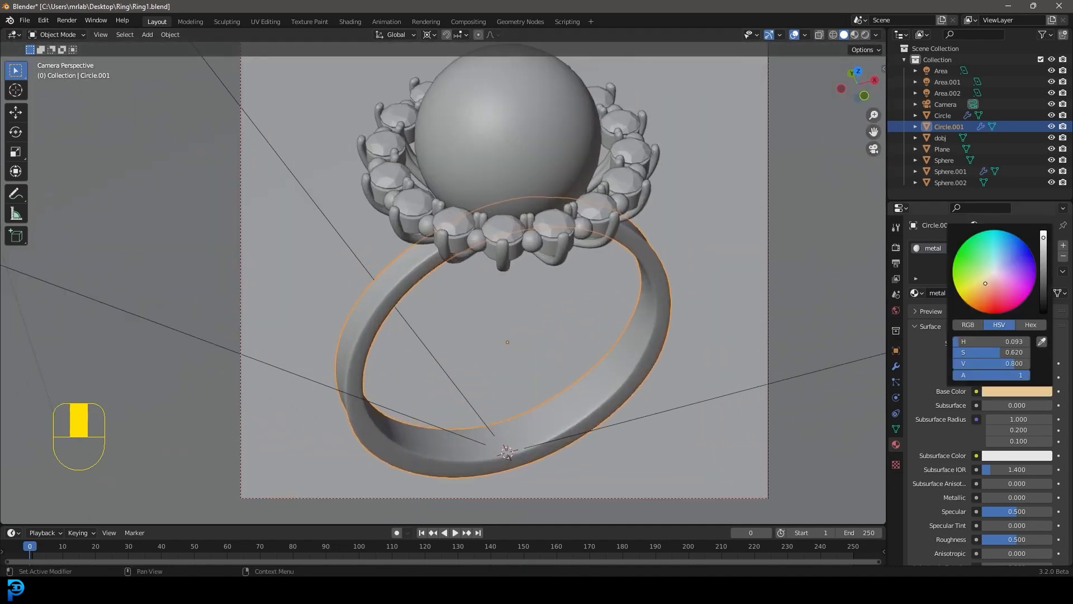
pyautogui.press('z')
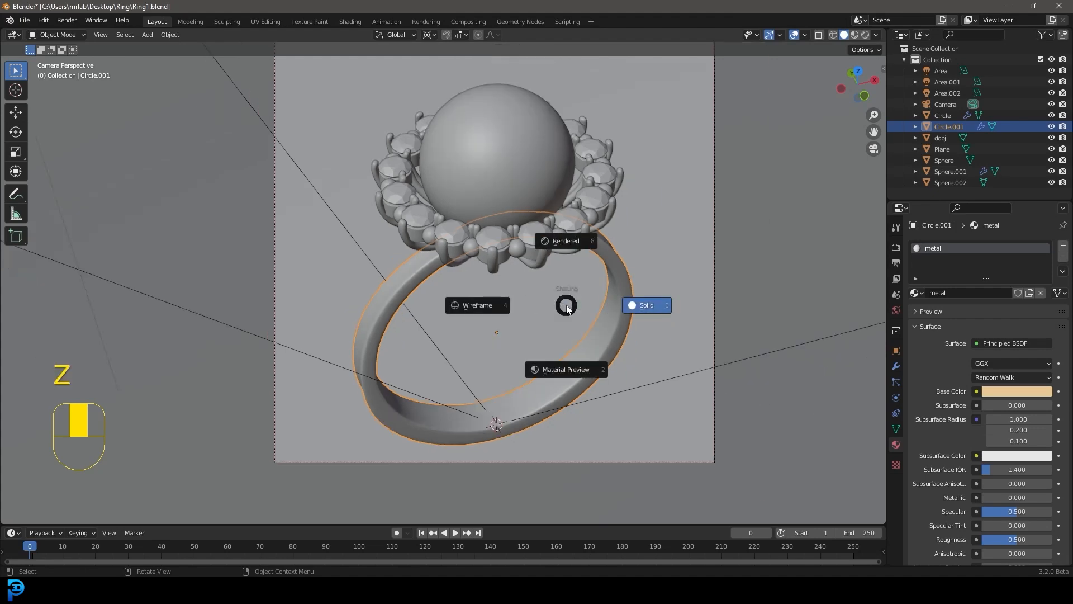
pyautogui.click(558, 247)
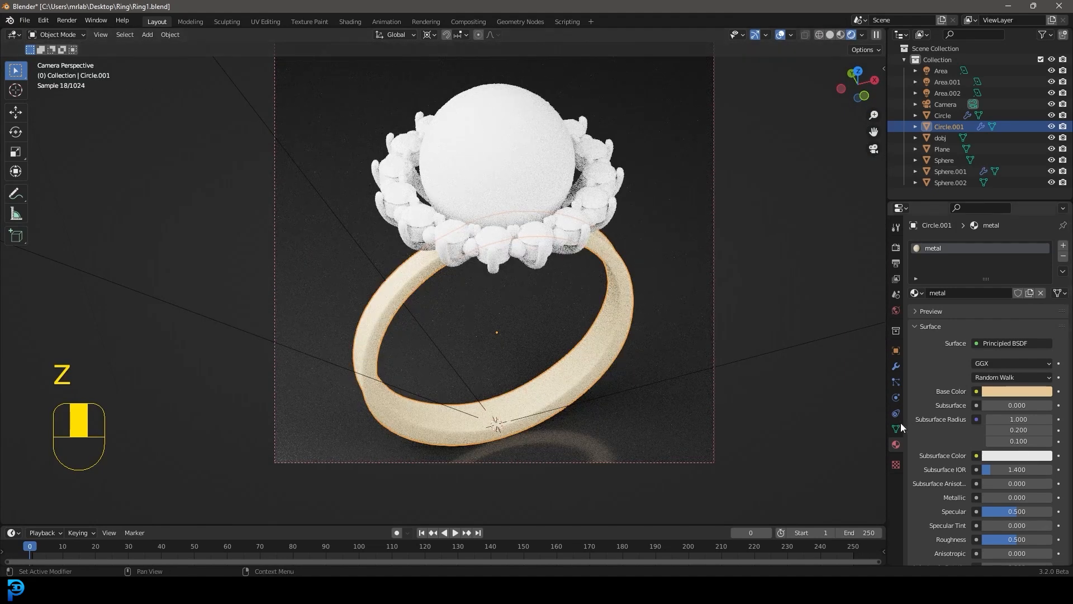
# Step: Set the metal material's metallic to 1.000 and its roughness to 0.138
pyautogui.scroll(-1, 938, 471)
pyautogui.moveTo(1000, 475); pyautogui.dragTo(1055, 478)
pyautogui.moveTo(1023, 515); pyautogui.dragTo(994, 516)
# Step: Link the band's metal material to the prongs, the small beads and the setting beneath the large sphere, working in solid shading
pyautogui.click(493, 272)
pyautogui.press('z')
pyautogui.click(541, 266)
pyautogui.scroll(3, 541, 267)
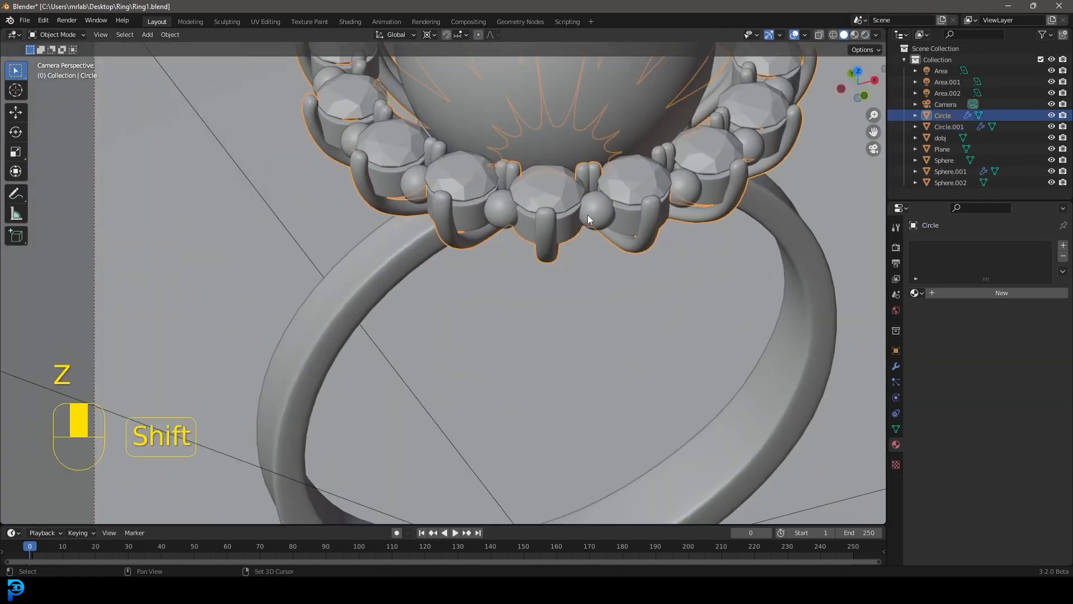
pyautogui.keyDown('shift'); pyautogui.click(590, 213); pyautogui.keyUp('shift')
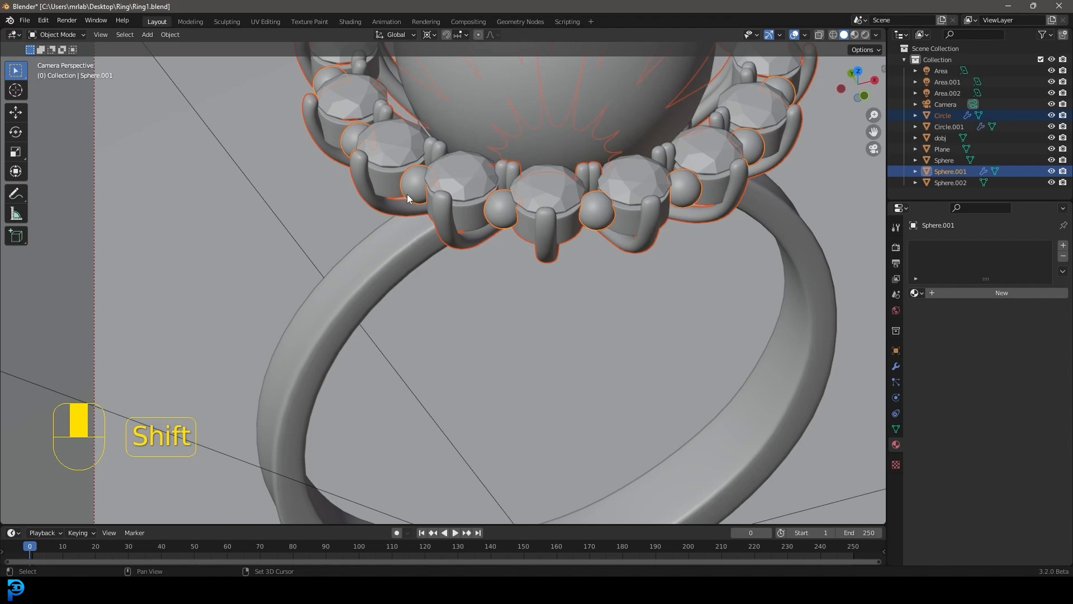
pyautogui.keyDown('shift'); pyautogui.click(380, 189); pyautogui.keyUp('shift')
pyautogui.moveTo(393, 247); pyautogui.dragTo(463, 69, button='middle')
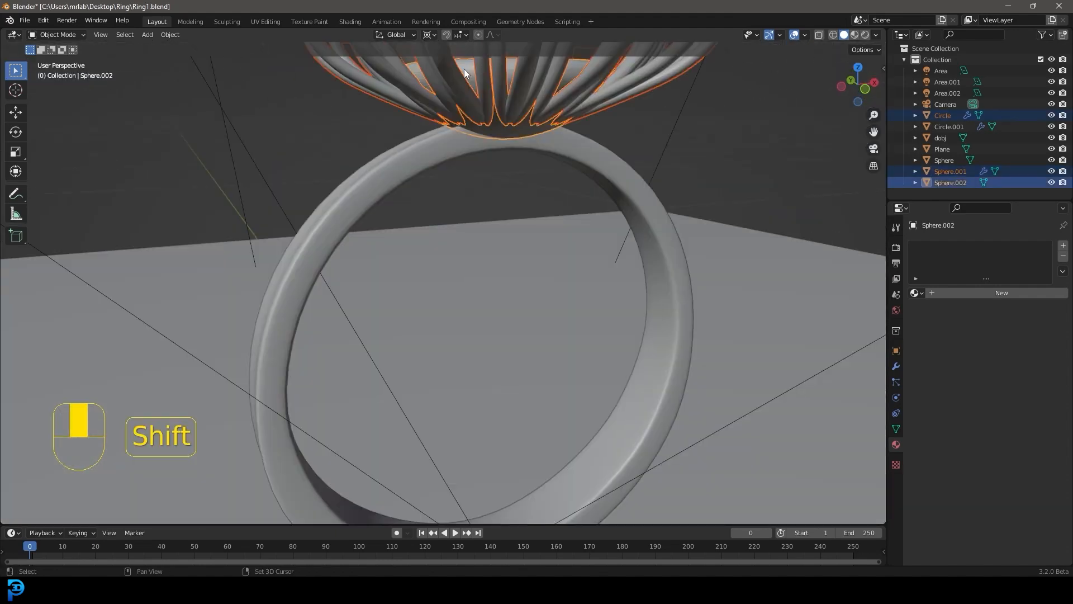
pyautogui.scroll(-4, 420, 168)
pyautogui.keyDown('shift'); pyautogui.click(435, 216); pyautogui.keyUp('shift')
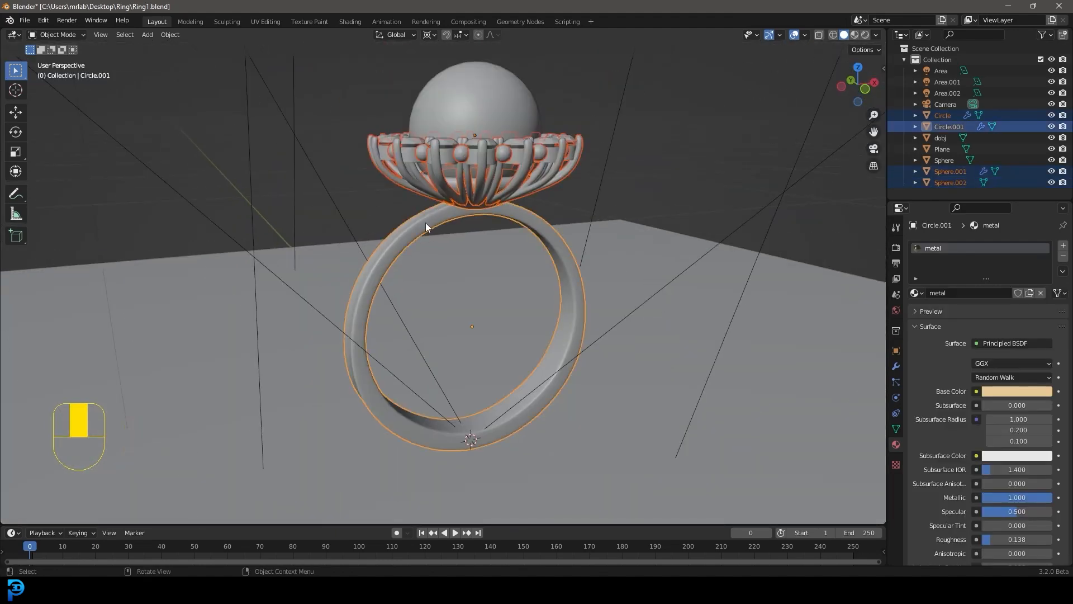
pyautogui.hotkey('ctrl', 'l')
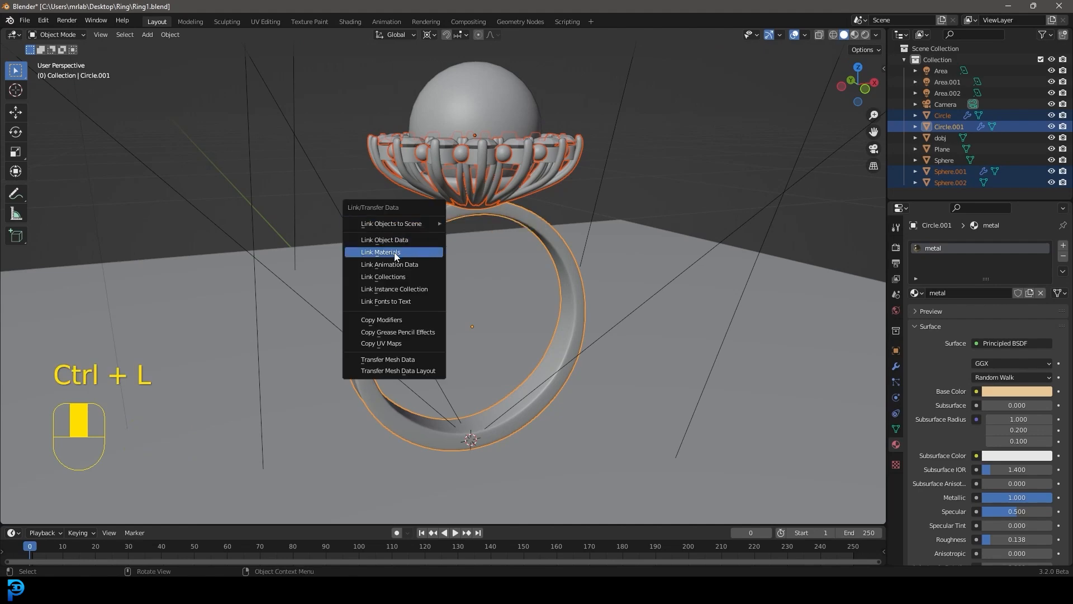
pyautogui.press('Return')
# Step: Preview the linked metal in rendered shading through the camera, return to solid shading and save the file
pyautogui.press('KP_0')
pyautogui.press('z')
pyautogui.press('8')
pyautogui.hotkey('alt', 'a')
pyautogui.press('z')
pyautogui.click(620, 267)
pyautogui.hotkey('ctrl', 's')
pyautogui.hotkey('ctrl', 's')
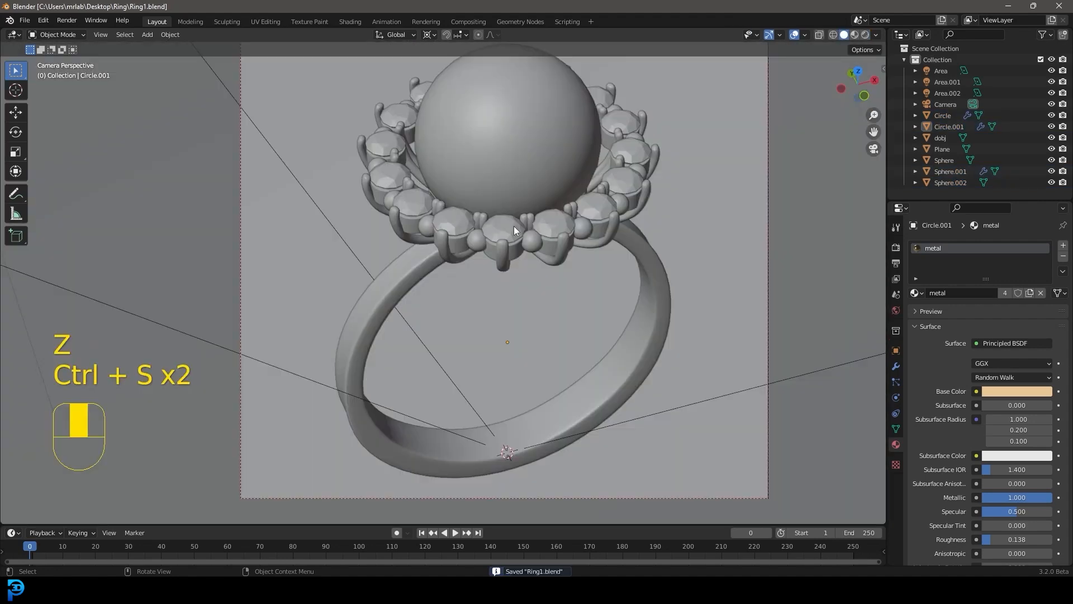
# Step: Give the ring of small gemstones a new material with a Glass BSDF surface and a roughness of 0.012
pyautogui.click(504, 230)
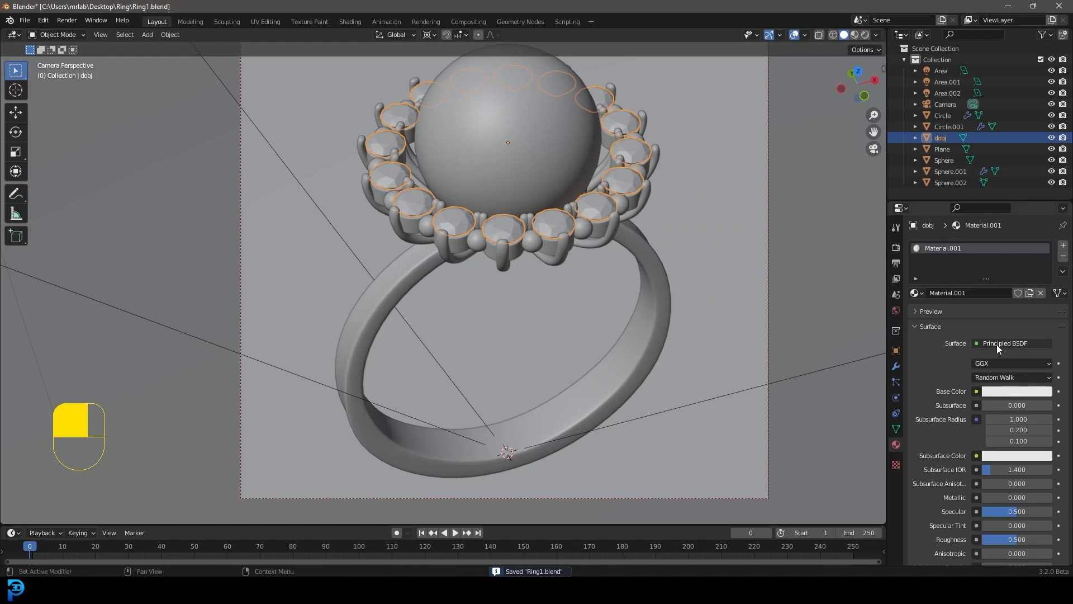
pyautogui.click(997, 343)
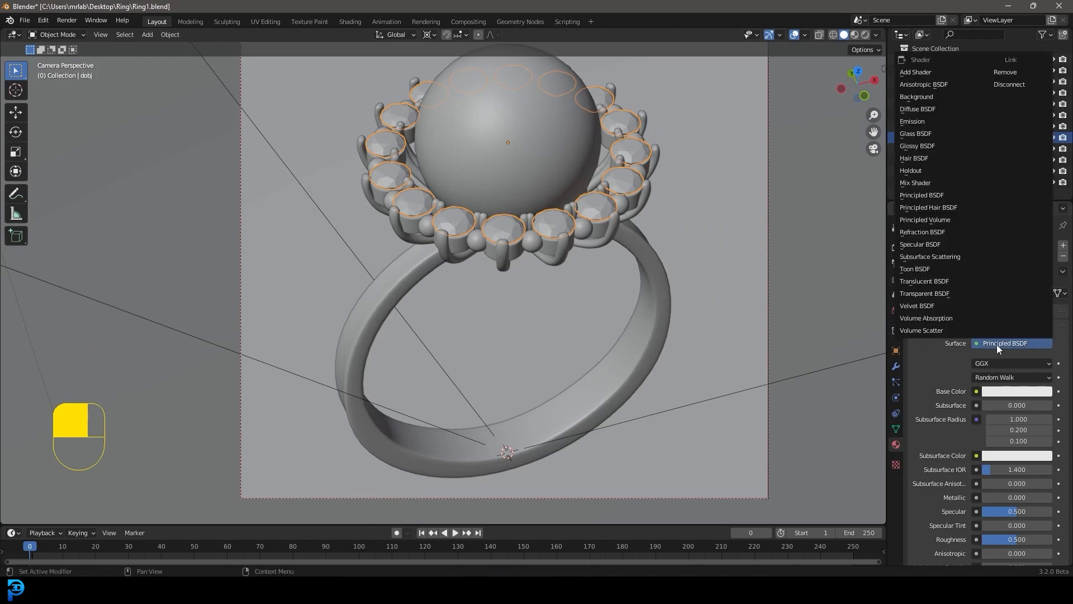
pyautogui.click(932, 134)
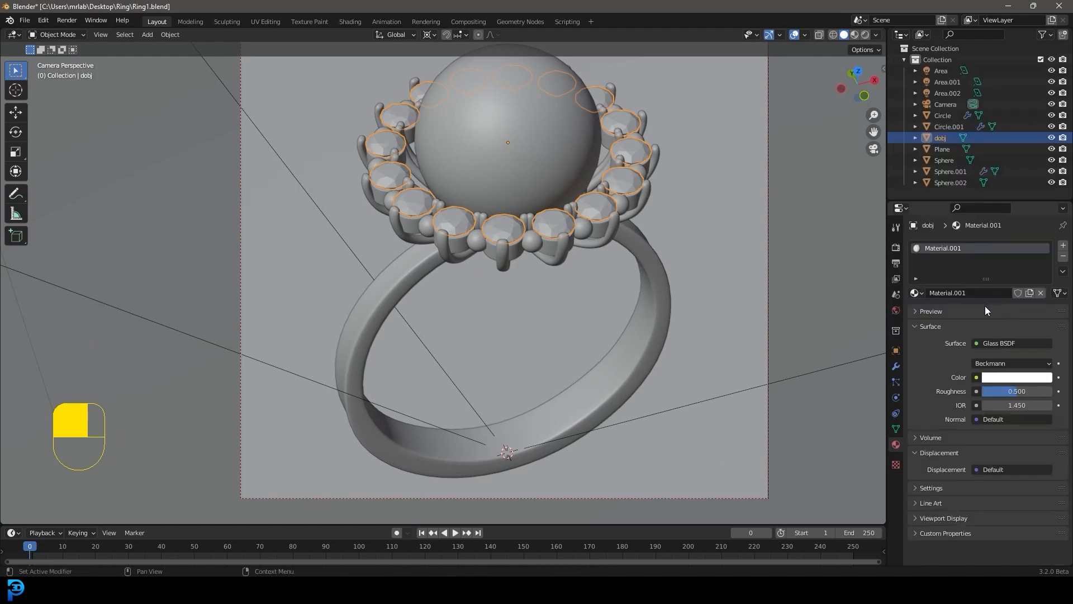
pyautogui.click(991, 343)
pyautogui.moveTo(1031, 394); pyautogui.dragTo(983, 394)
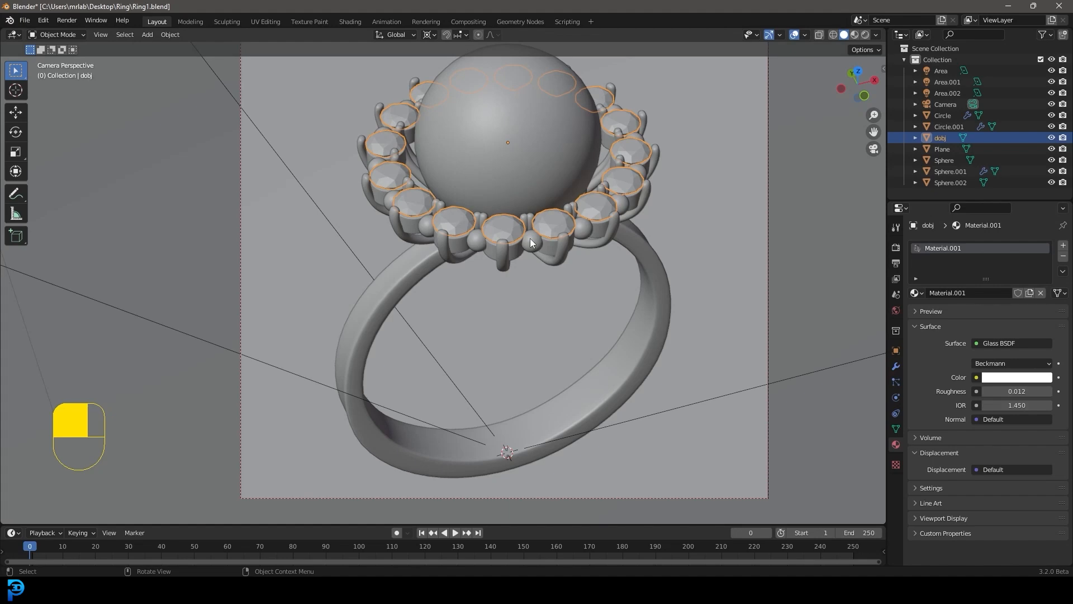
# Step: Tint the gemstones' glass colour very slightly off white in rendered shading and save the file
pyautogui.press('z')
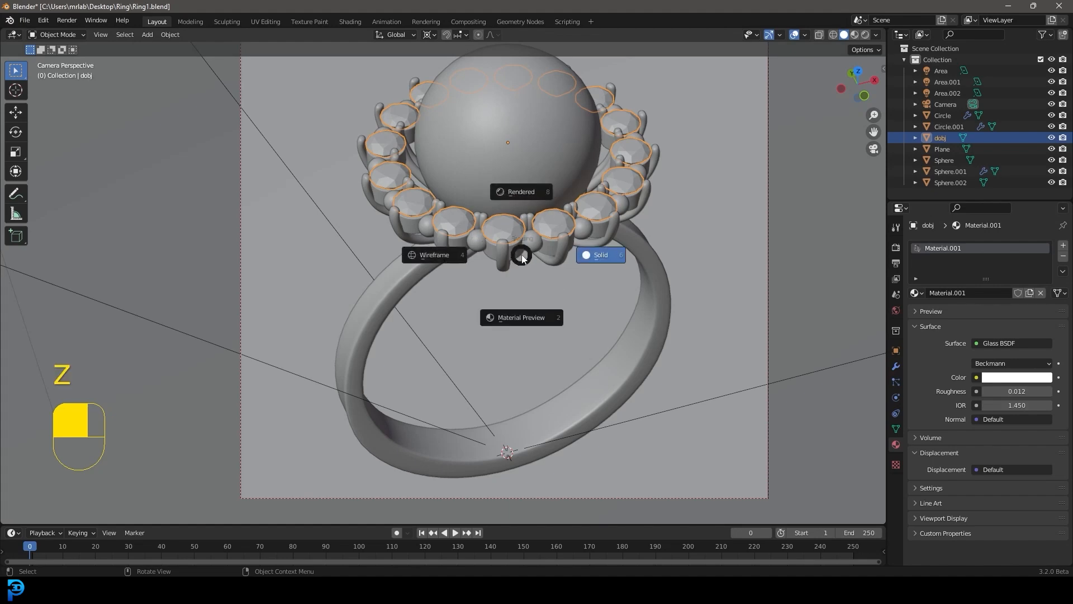
pyautogui.click(520, 193)
pyautogui.hotkey('alt', 'a')
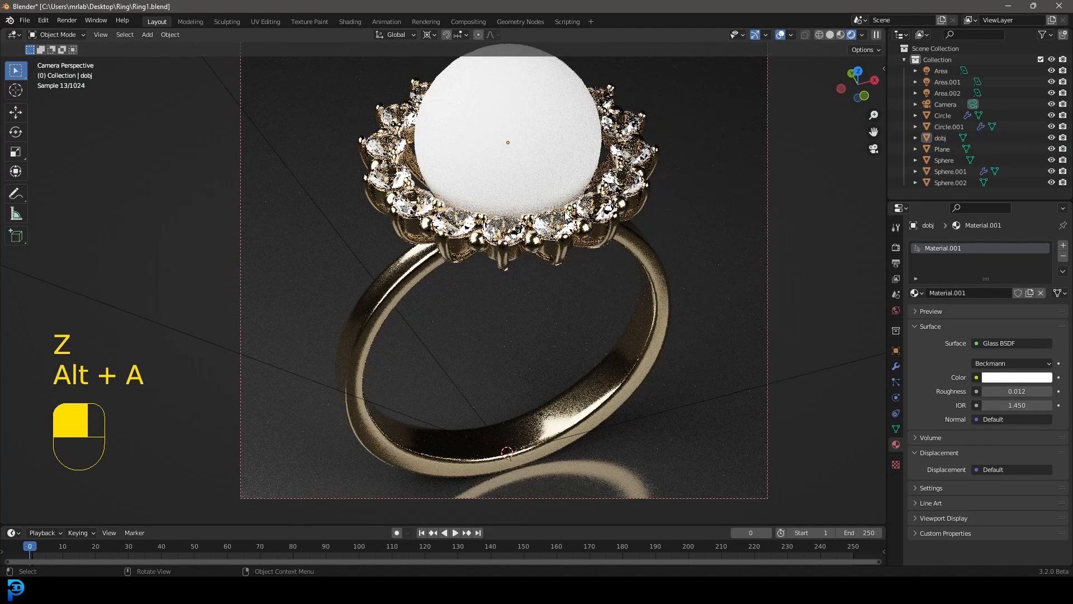
pyautogui.click(1016, 377)
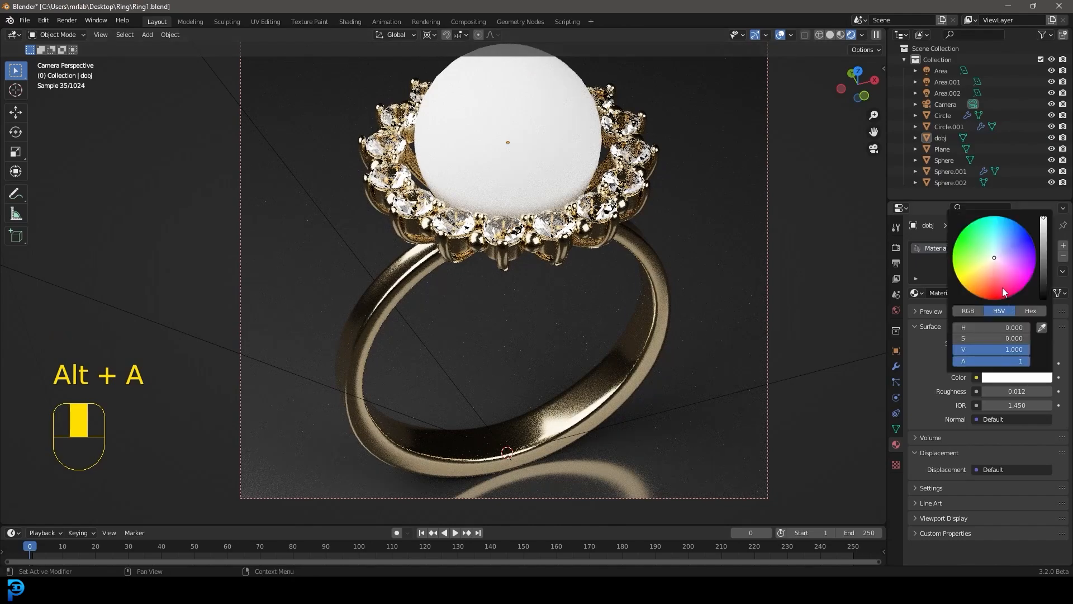
pyautogui.click(994, 255)
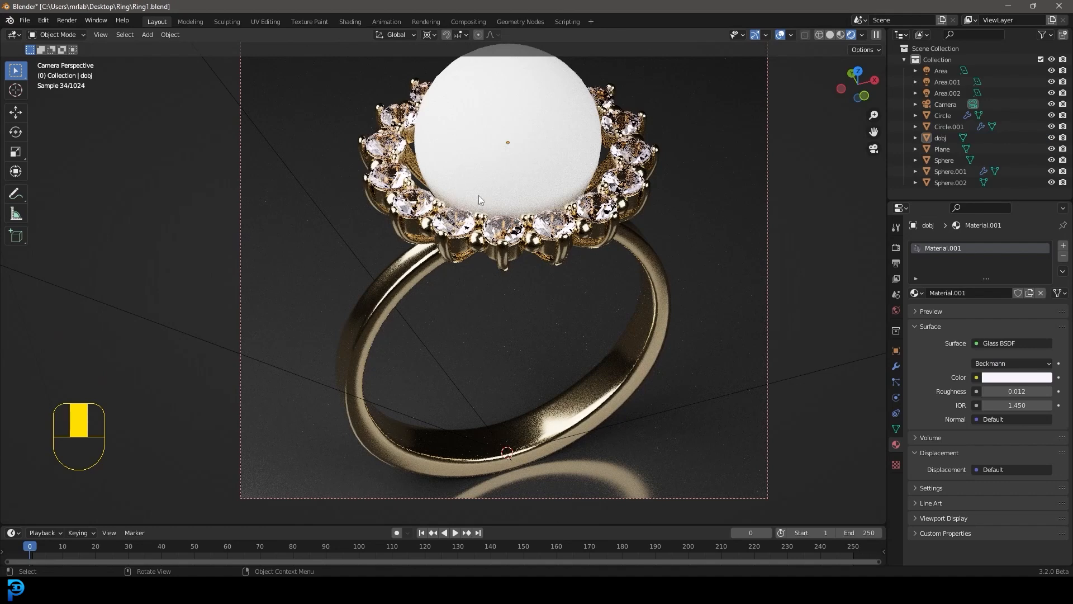
pyautogui.hotkey('ctrl', 's')
pyautogui.hotkey('ctrl', 's')
# Step: Give the large central sphere a new material named "pearl" in solid shading and save the file
pyautogui.click(554, 105)
pyautogui.press('z')
pyautogui.click(618, 150)
pyautogui.click(988, 293)
pyautogui.doubleClick(970, 295)
pyautogui.write('pearl')
pyautogui.press('Return')
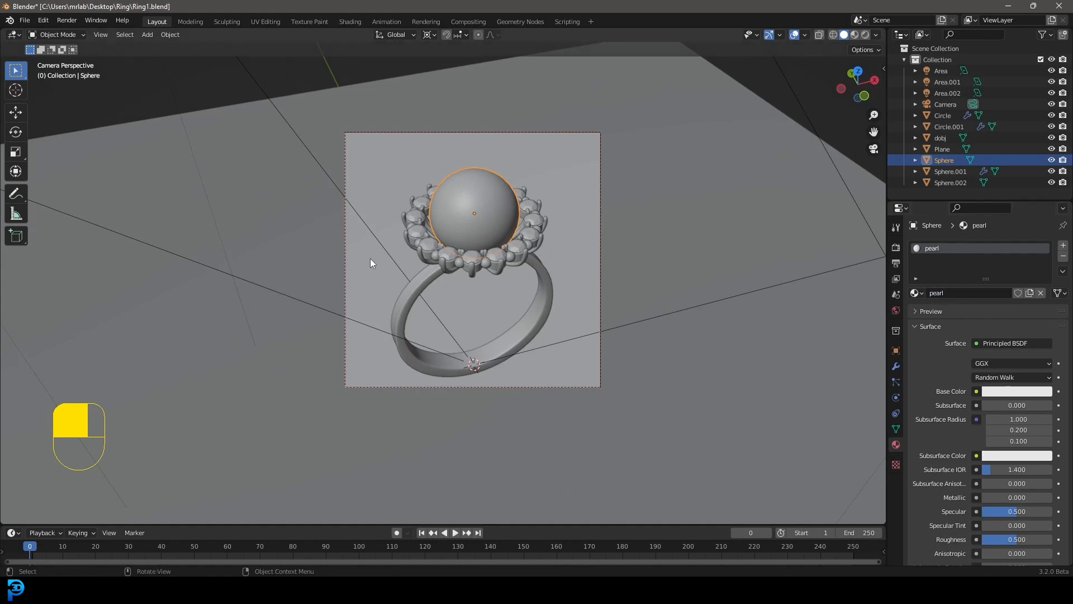
pyautogui.scroll(3, 525, 226)
pyautogui.hotkey('ctrl', 's')
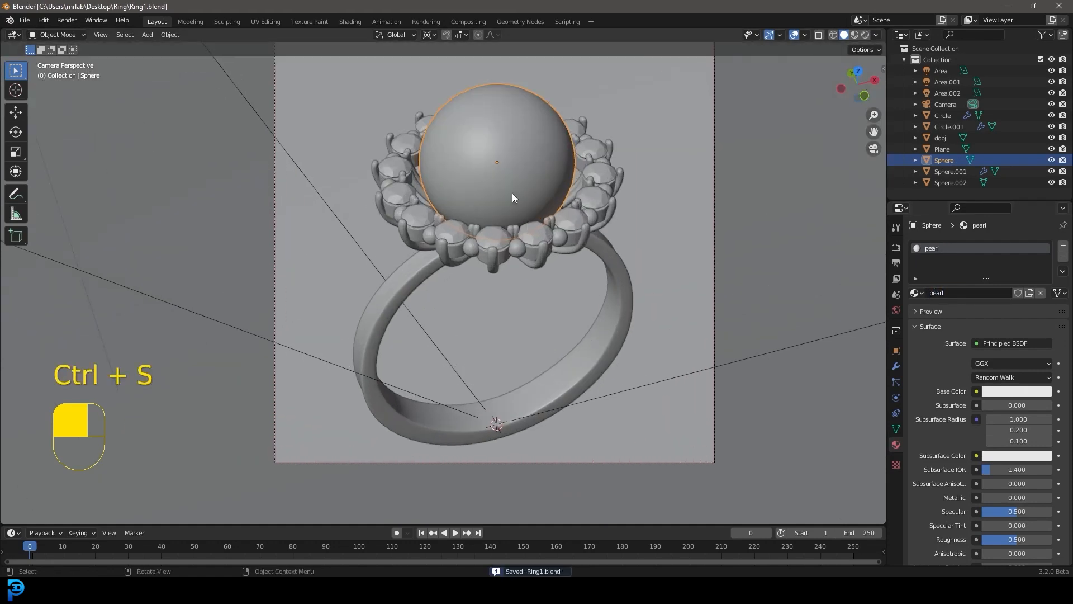
# Step: Open the pearl material's nodes in the Shading workspace and save the file
pyautogui.click(351, 21)
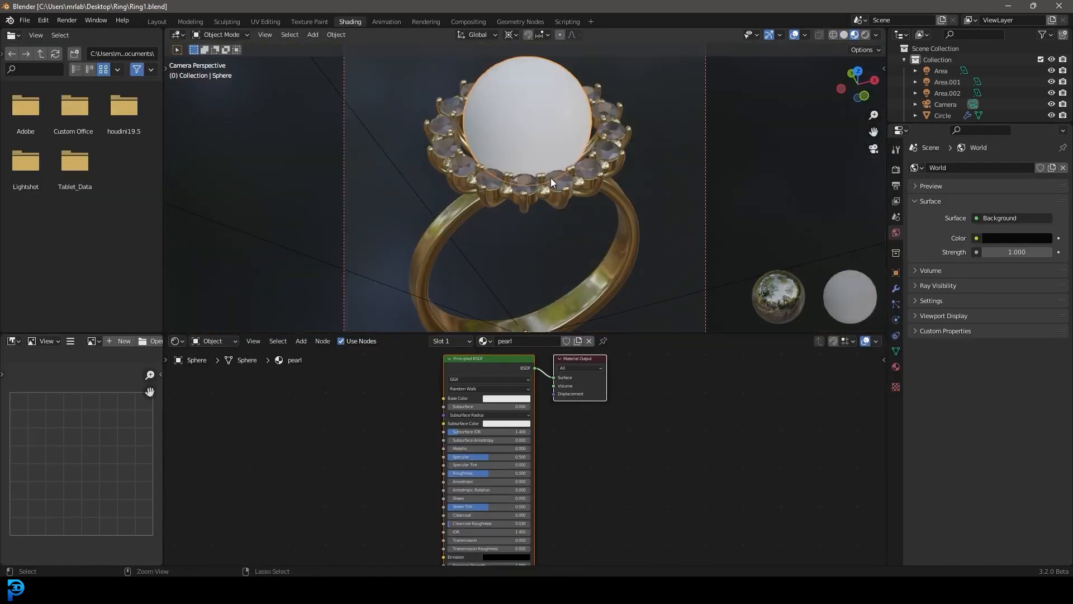
pyautogui.hotkey('ctrl', 's')
pyautogui.moveTo(317, 470); pyautogui.dragTo(419, 498, button='middle')
pyautogui.scroll(4, 419, 498)
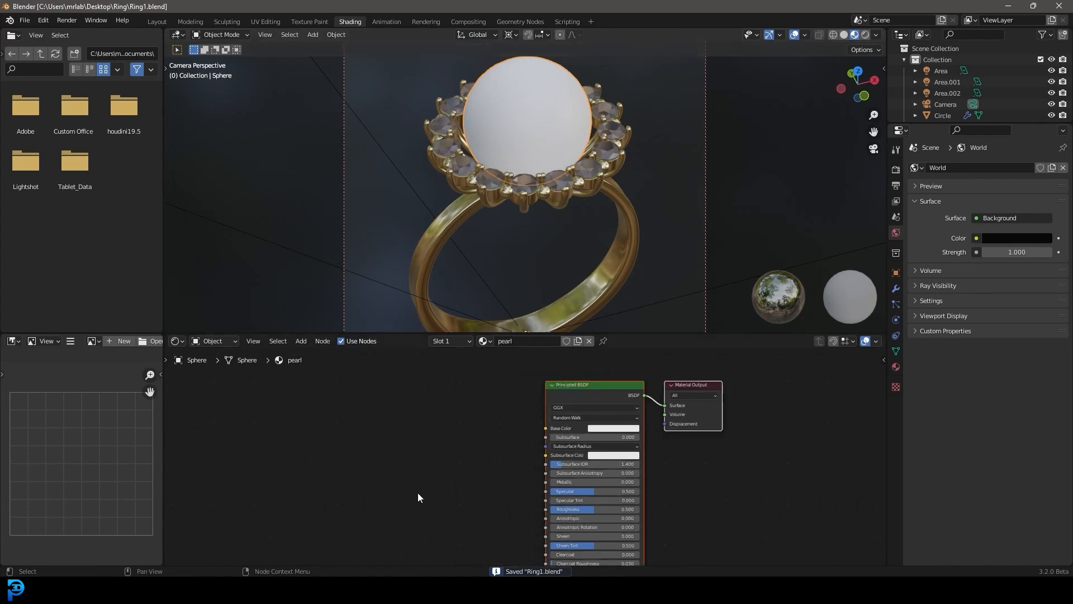
pyautogui.moveTo(374, 413); pyautogui.dragTo(474, 436, button='middle')
# Step: Add a Noise Texture node and connect its Color output to the pearl shader's Base Color, keeping Material Preview shading
pyautogui.hotkey('shift', 'a')
pyautogui.click(415, 394)
pyautogui.write('noi')
pyautogui.click(427, 423)
pyautogui.click(429, 414)
pyautogui.moveTo(420, 413); pyautogui.dragTo(652, 441)
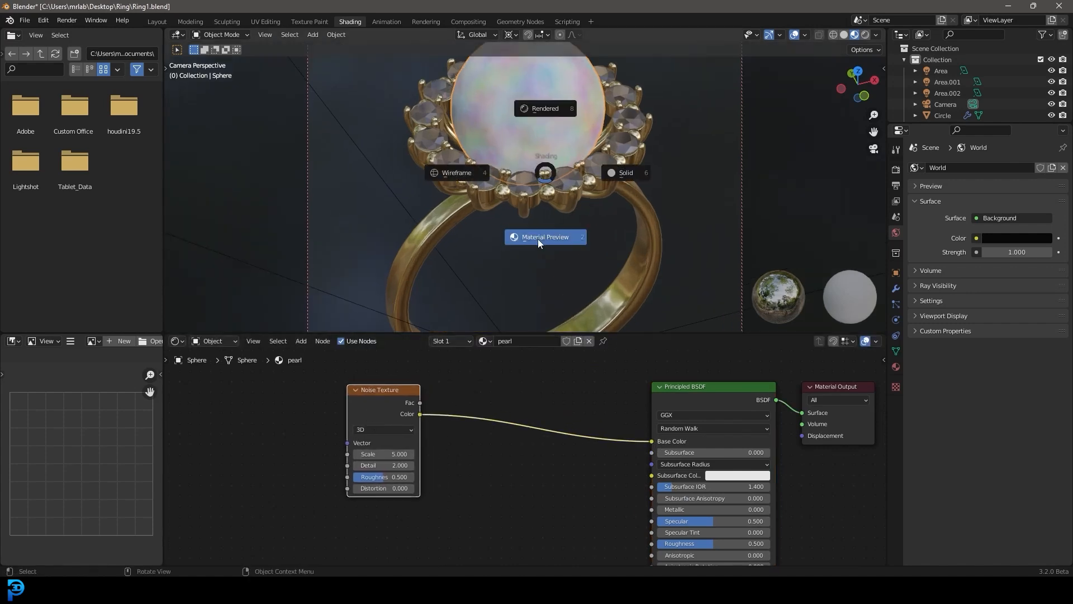
pyautogui.click(538, 239)
# Step: Add a ColorRamp node between the Noise Texture and the Principled BSDF, below their existing link
pyautogui.scroll(-4, 515, 438)
pyautogui.moveTo(515, 437)
pyautogui.mouseDown(button='middle')
pyautogui.moveTo(561, 416)
pyautogui.moveTo(597, 424)
pyautogui.mouseUp(button='middle')
pyautogui.scroll(3, 597, 424)
pyautogui.scroll(1, 473, 394)
pyautogui.moveTo(473, 394); pyautogui.dragTo(481, 384, button='middle')
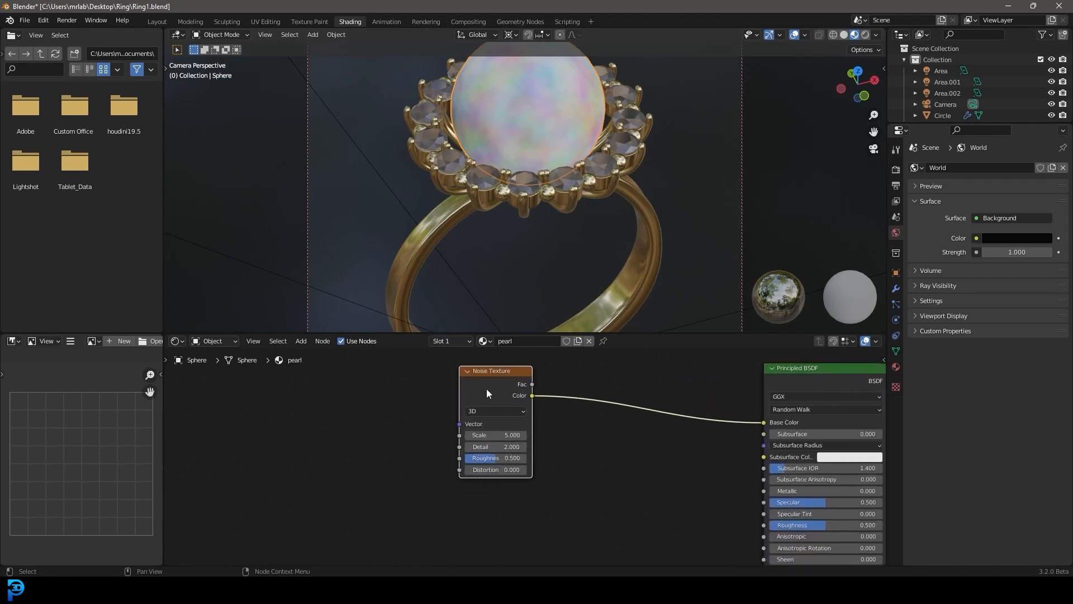
pyautogui.scroll(1, 482, 384)
pyautogui.hotkey('shift', 'a')
pyautogui.click(609, 419)
pyautogui.write('colo')
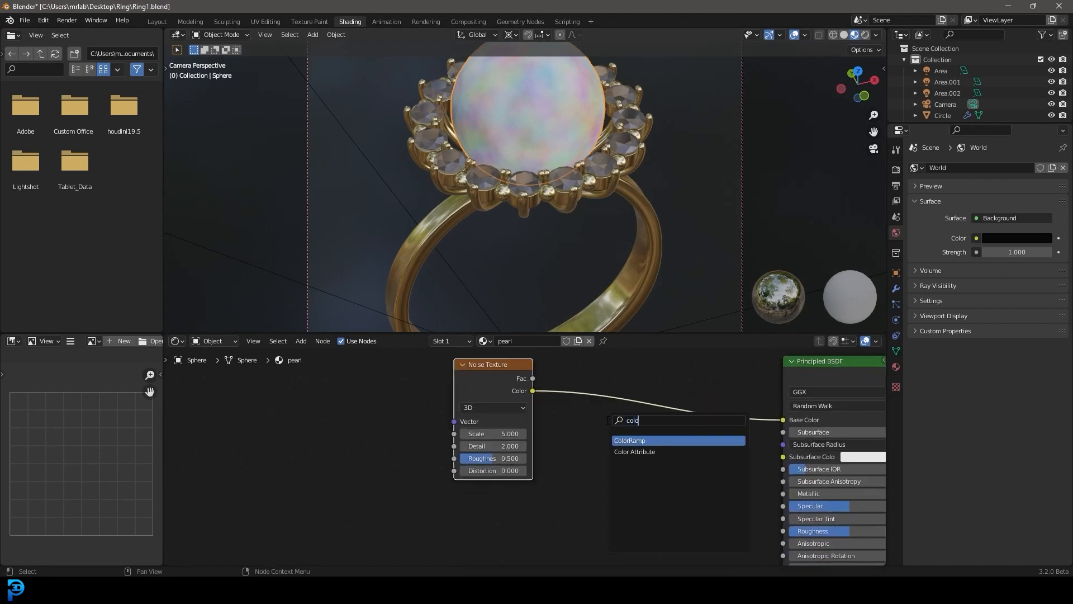
pyautogui.click(614, 439)
pyautogui.click(577, 447)
# Step: Move the ColorRamp closer to the Noise Texture and connect the noise Color output to its Fac input
pyautogui.scroll(-2, 577, 447)
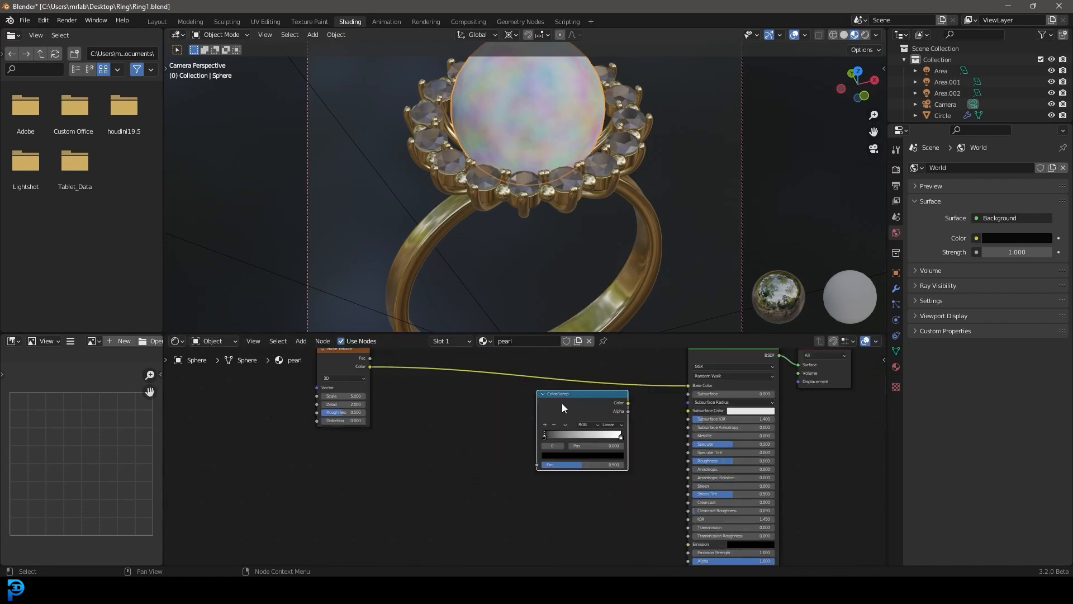
pyautogui.moveTo(561, 404); pyautogui.dragTo(492, 417)
pyautogui.moveTo(370, 366); pyautogui.dragTo(456, 479)
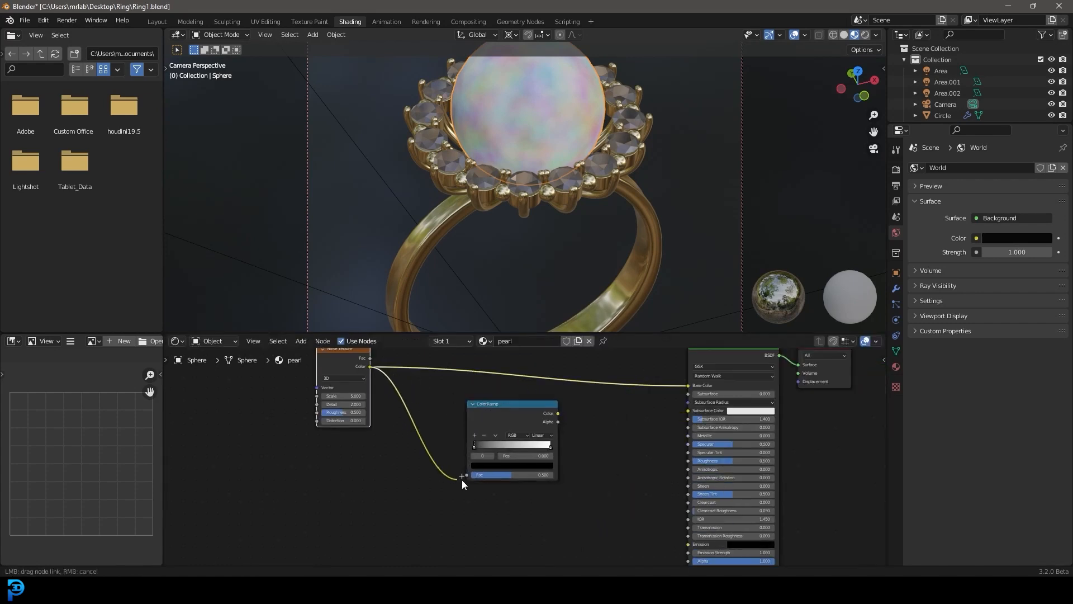
# Step: Add a Bump node, feeding the ColorRamp's Color into its Height and its Normal output into the Principled BSDF's Normal
pyautogui.scroll(1, 572, 461)
pyautogui.hotkey('shift', 'a')
pyautogui.click(588, 443)
pyautogui.write('bump')
pyautogui.press('Return')
pyautogui.click(574, 438)
pyautogui.moveTo(513, 386); pyautogui.dragTo(540, 457)
pyautogui.scroll(-2, 598, 504)
pyautogui.moveTo(542, 389); pyautogui.dragTo(596, 531)
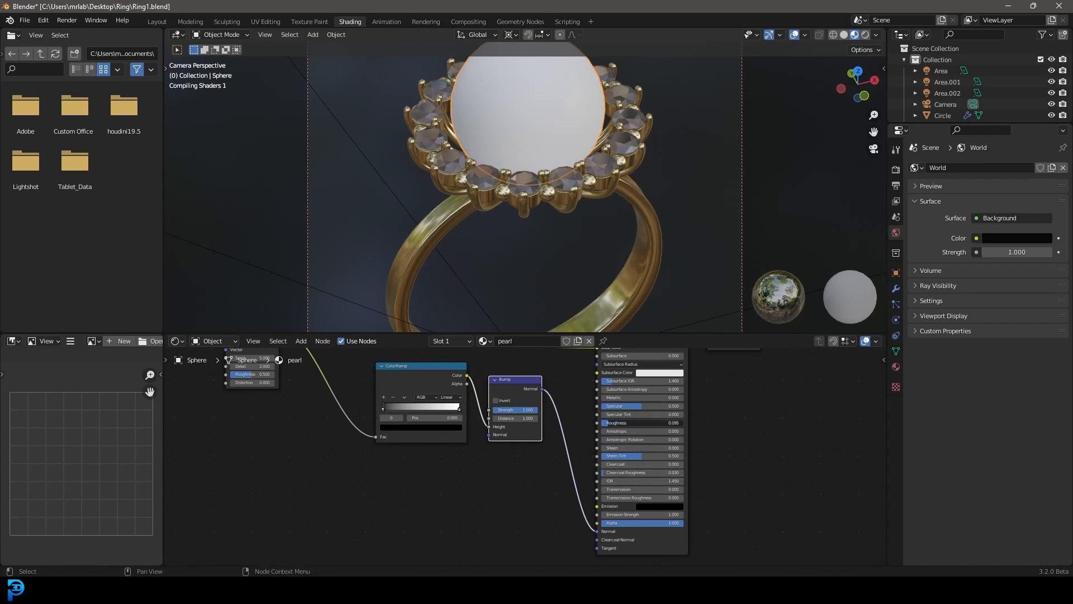
# Step: Set the pearl shader's roughness to 0.105
pyautogui.moveTo(623, 422); pyautogui.dragTo(629, 422)
pyautogui.scroll(3, 628, 421)
pyautogui.moveTo(577, 414); pyautogui.dragTo(541, 444, button='middle')
pyautogui.scroll(3, 541, 445)
pyautogui.moveTo(643, 442); pyautogui.dragTo(643, 442)
# Step: Set the Bump node's strength to 0.02
pyautogui.click(444, 422)
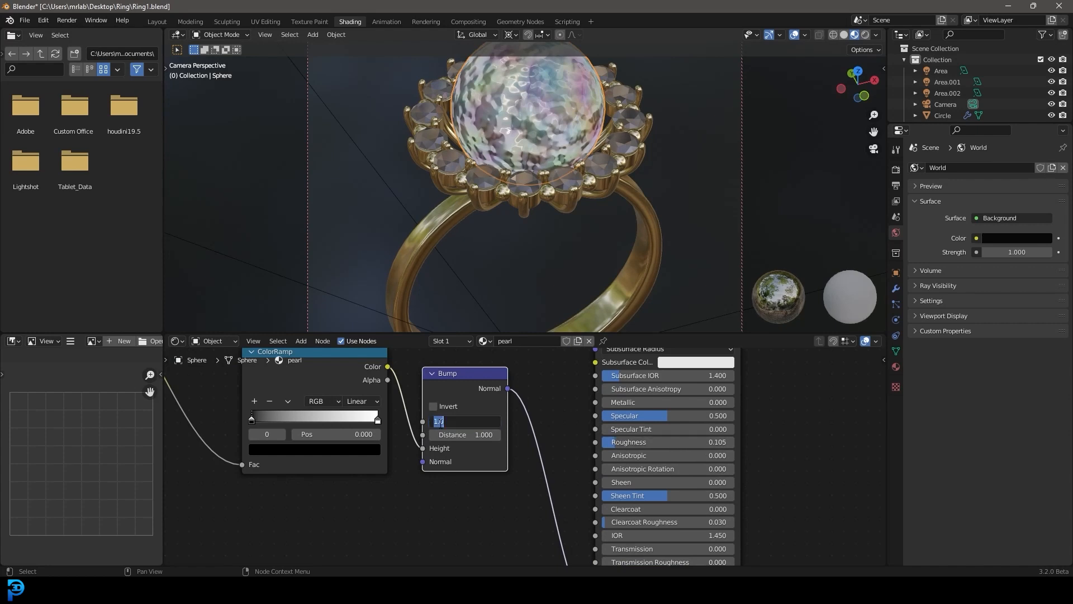
pyautogui.write('.02')
pyautogui.press('Return')
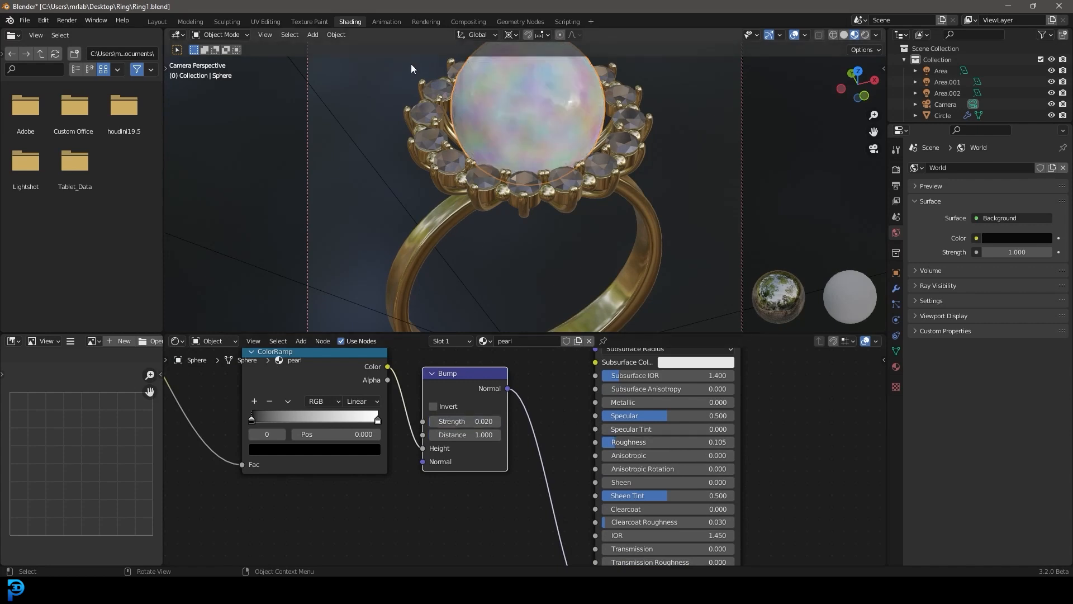
pyautogui.moveTo(509, 423); pyautogui.dragTo(290, 434, button='middle')
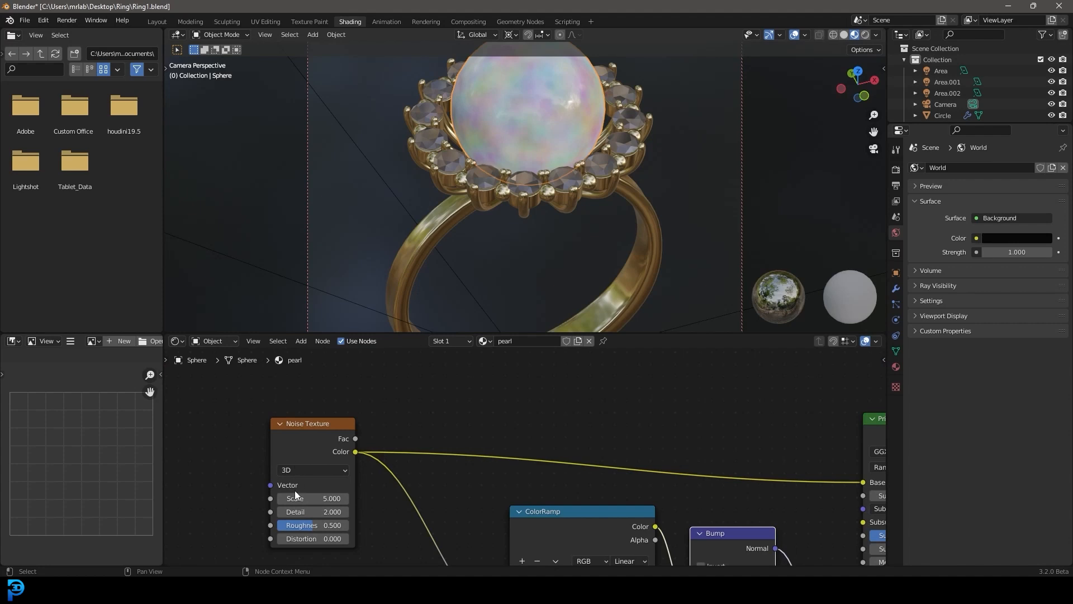
# Step: Set the Noise Texture's scale to 2
pyautogui.write('2')
pyautogui.press('Return')
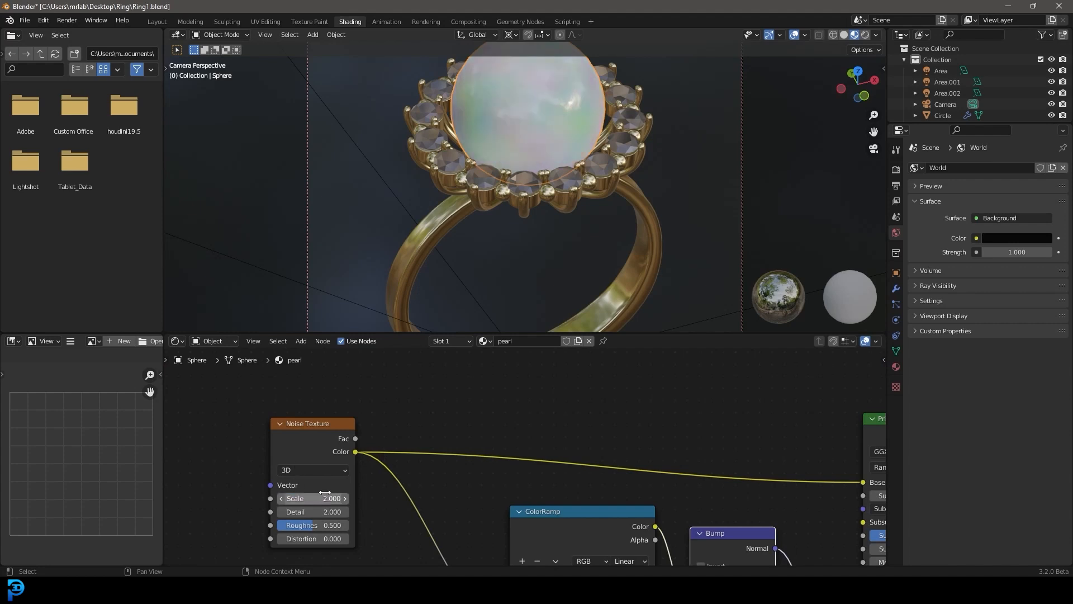
# Step: Insert a Hue Saturation Value node between the noise Color output and Base Color, and lower its saturation to 0.7
pyautogui.moveTo(632, 461); pyautogui.dragTo(626, 459, button='middle')
pyautogui.scroll(2, 625, 458)
pyautogui.hotkey('shift', 'a')
pyautogui.click(585, 404)
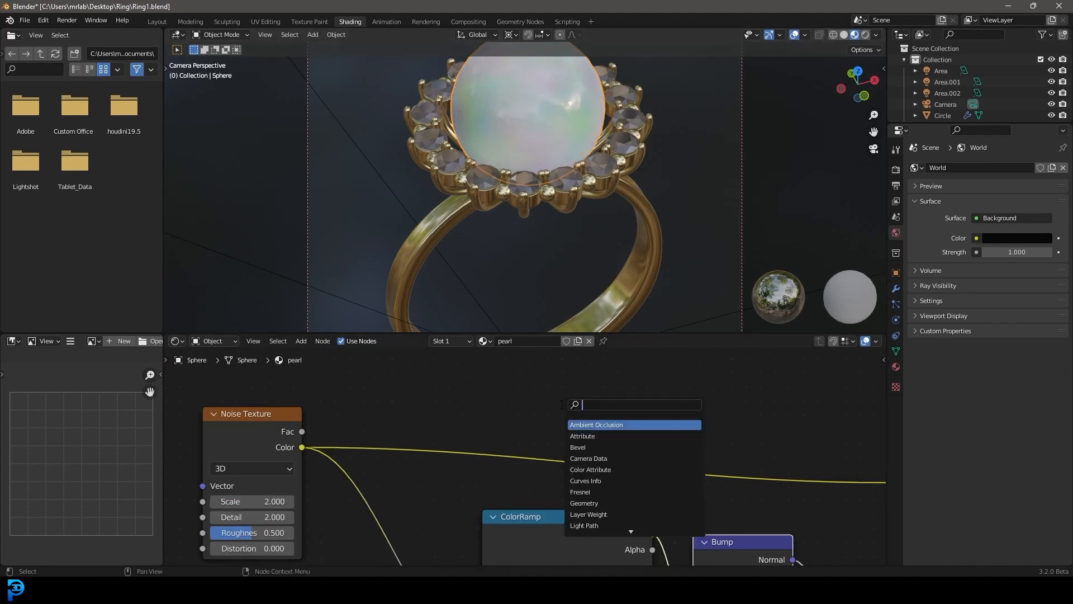
pyautogui.write('hue')
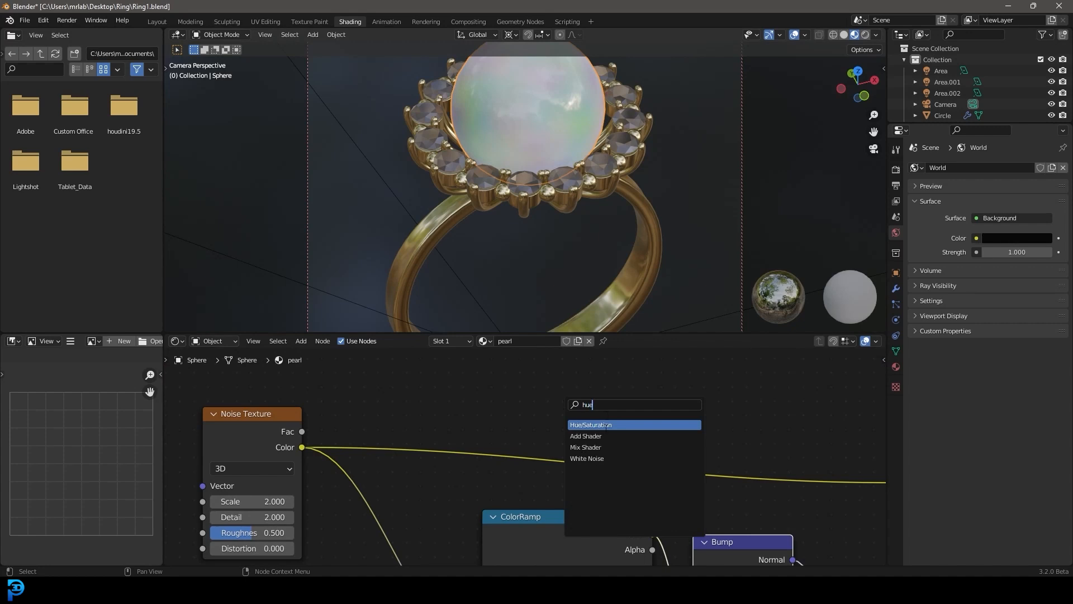
pyautogui.click(604, 425)
pyautogui.click(519, 424)
pyautogui.click(509, 425)
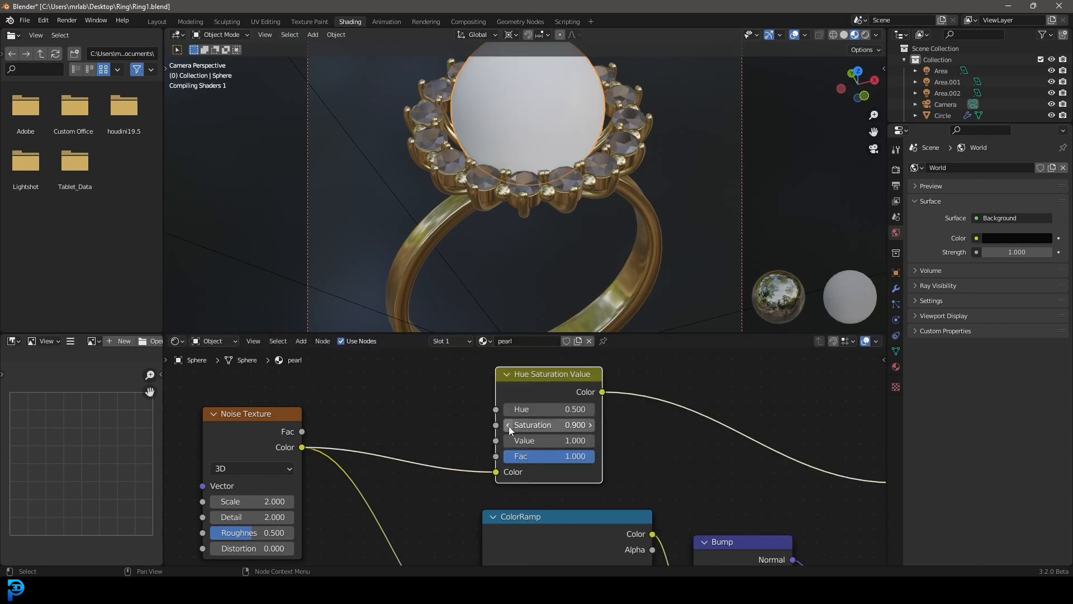
pyautogui.click(509, 424)
pyautogui.click(508, 425)
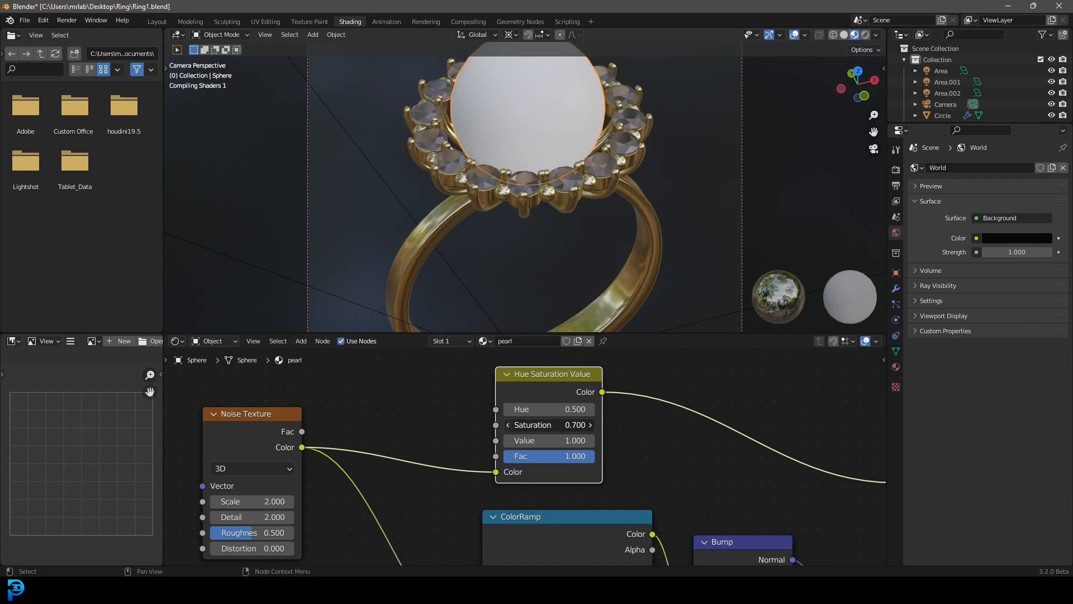
# Step: Set the pearl shader's roughness to 0.086 and its metallic value to 0.141
pyautogui.scroll(-2, 524, 187)
pyautogui.moveTo(732, 475); pyautogui.dragTo(599, 354, button='middle')
pyautogui.moveTo(666, 424); pyautogui.dragTo(522, 385, button='middle')
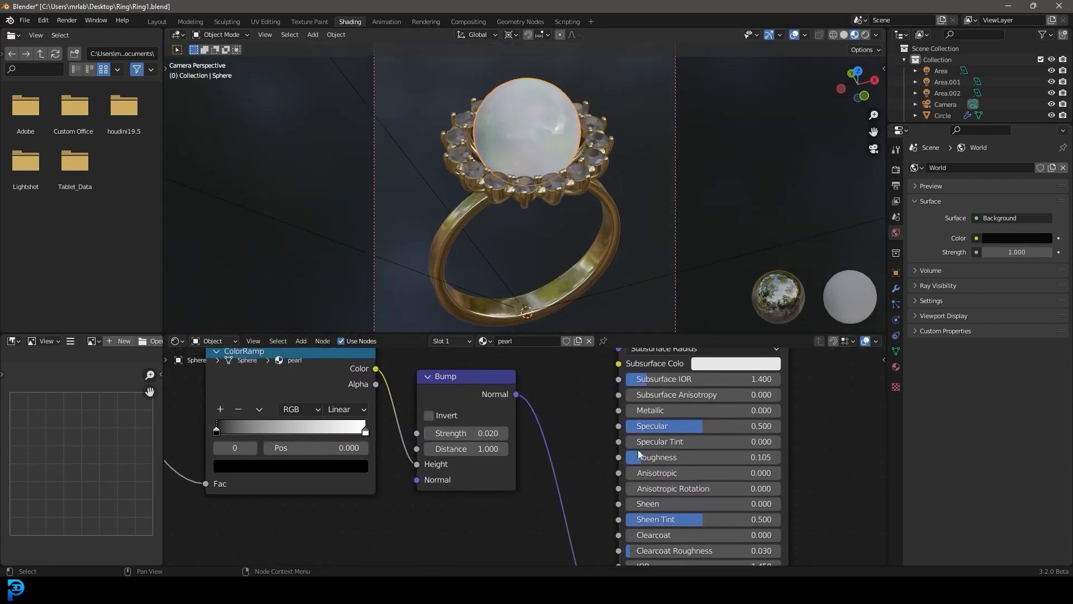
pyautogui.moveTo(641, 454); pyautogui.dragTo(638, 455)
pyautogui.scroll(2, 539, 139)
pyautogui.moveTo(642, 411); pyautogui.dragTo(651, 411)
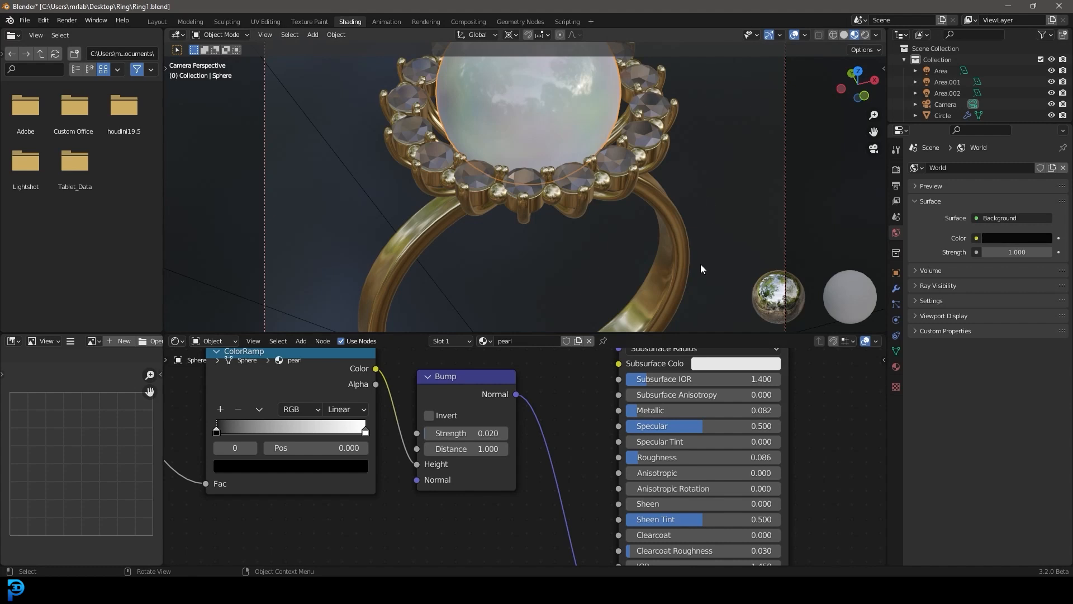
pyautogui.moveTo(651, 411); pyautogui.dragTo(660, 411)
# Step: Show the ring in rendered shading and set the Hue Saturation Value node's saturation to 0.8
pyautogui.scroll(-3, 558, 140)
pyautogui.press('z')
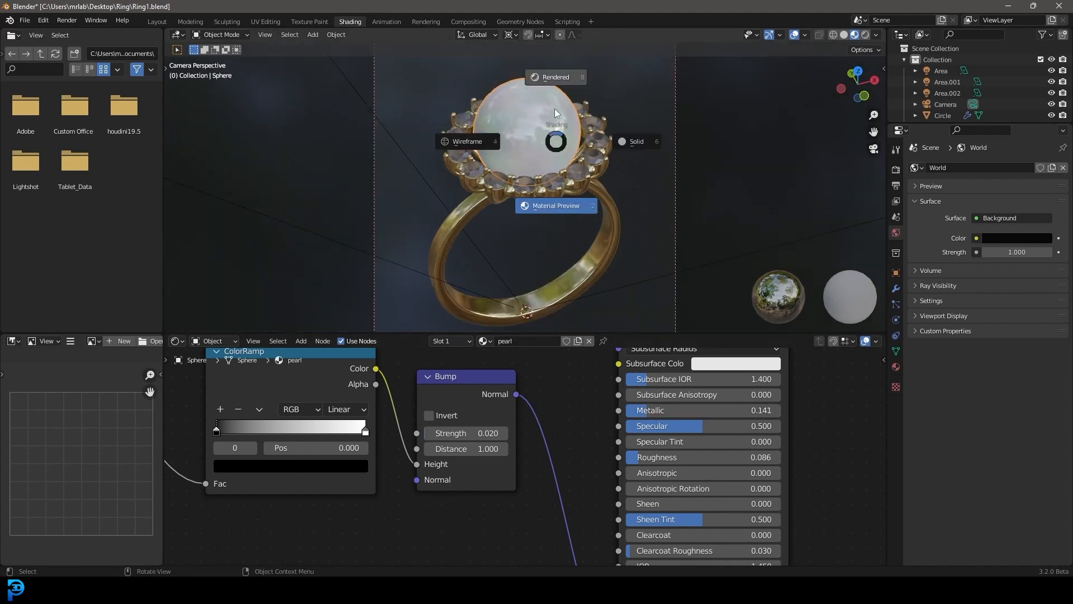
pyautogui.click(559, 125)
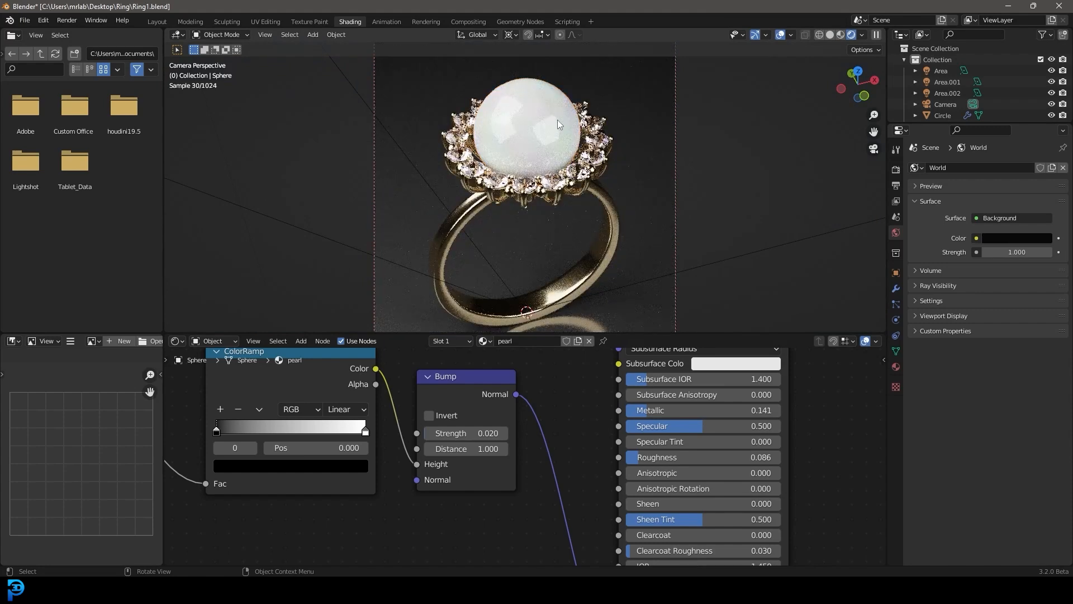
pyautogui.scroll(2, 558, 124)
pyautogui.moveTo(363, 352); pyautogui.dragTo(554, 493, button='middle')
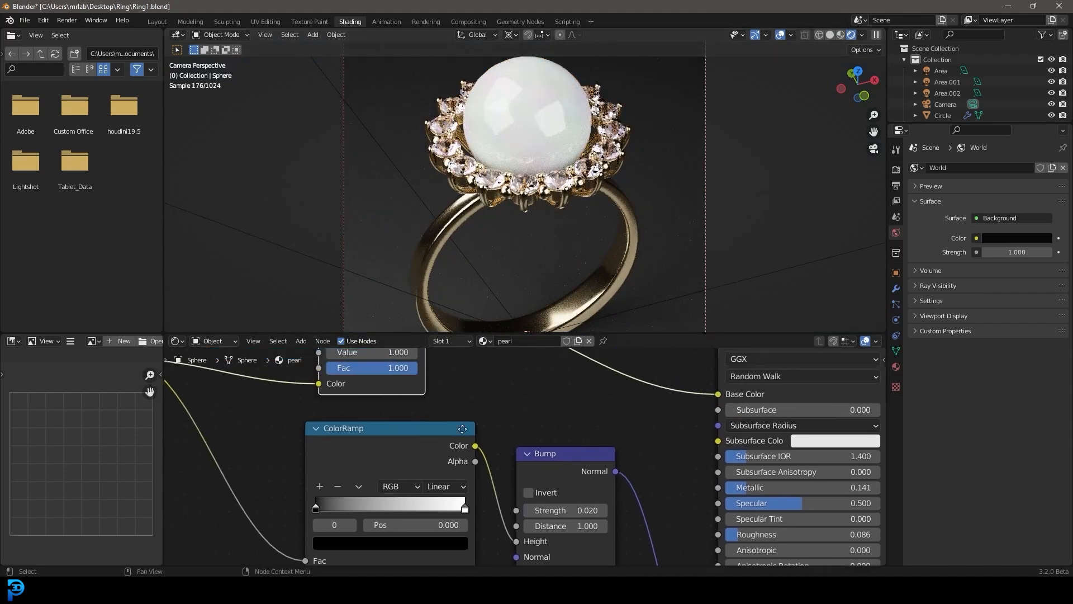
pyautogui.click(503, 401)
pyautogui.click(503, 401)
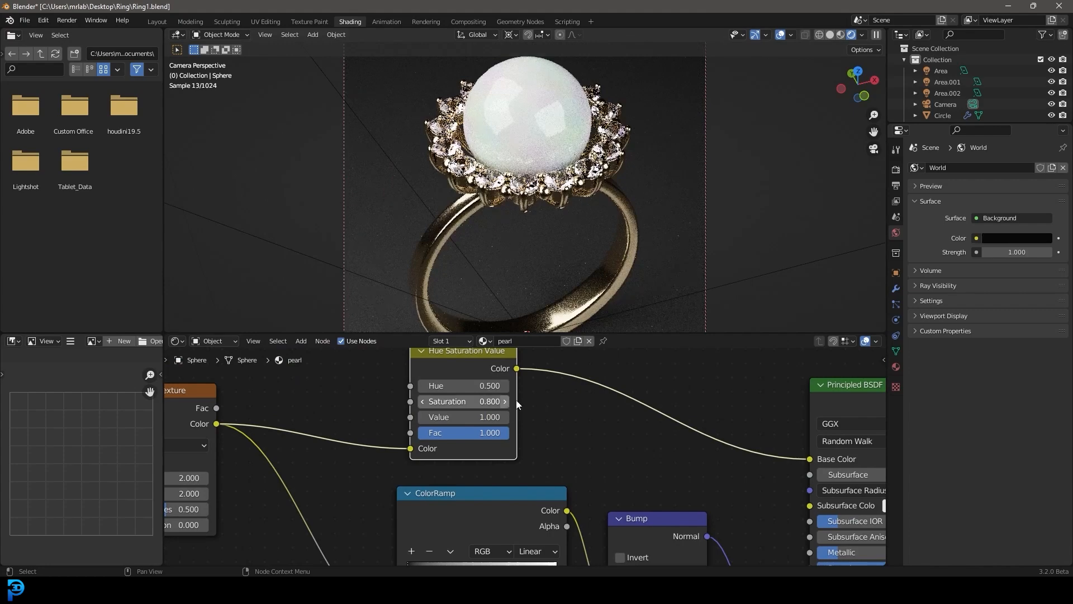
# Step: Set the pearl shader's metallic value to 0.182 and the Bump node's strength to 0.05
pyautogui.moveTo(741, 480); pyautogui.dragTo(569, 389, button='middle')
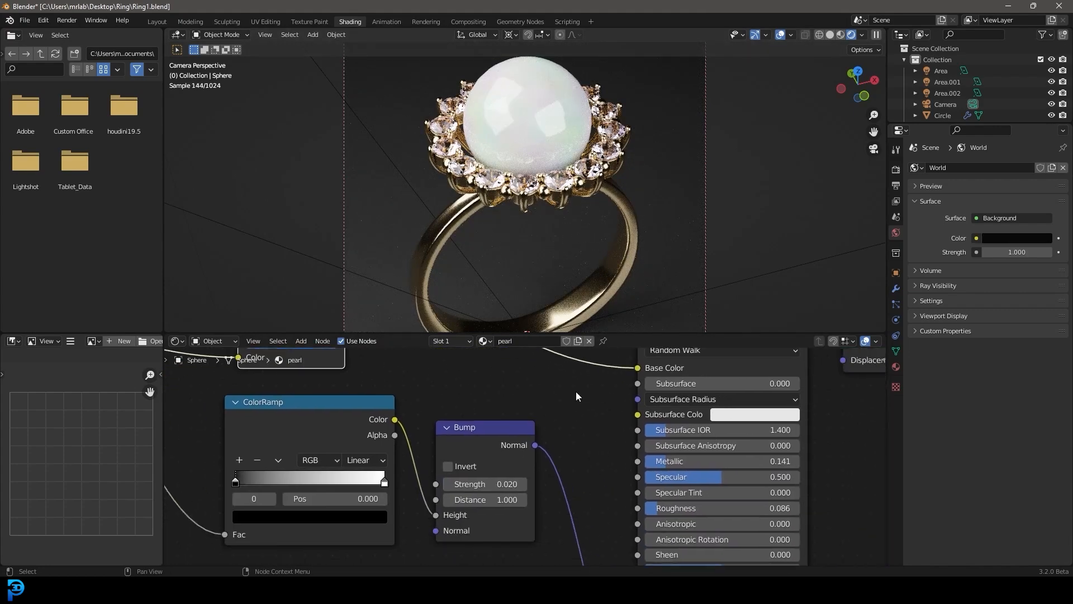
pyautogui.moveTo(721, 461); pyautogui.dragTo(726, 461)
pyautogui.click(501, 483)
pyautogui.write('0.05')
pyautogui.press('Return')
# Step: Return the viewport to solid shading and save the file
pyautogui.press('z')
pyautogui.click(596, 128)
pyautogui.hotkey('ctrl', 's')
# Step: Add a Subdivision Surface modifier and a Displace modifier to the pearl sphere
pyautogui.click(564, 86)
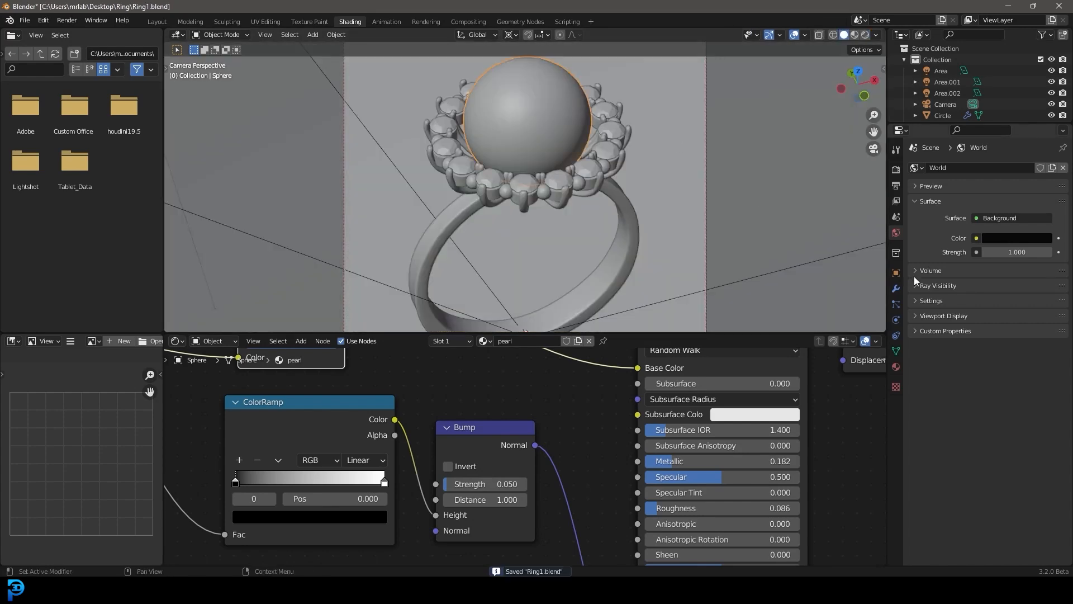
pyautogui.click(895, 289)
pyautogui.click(960, 168)
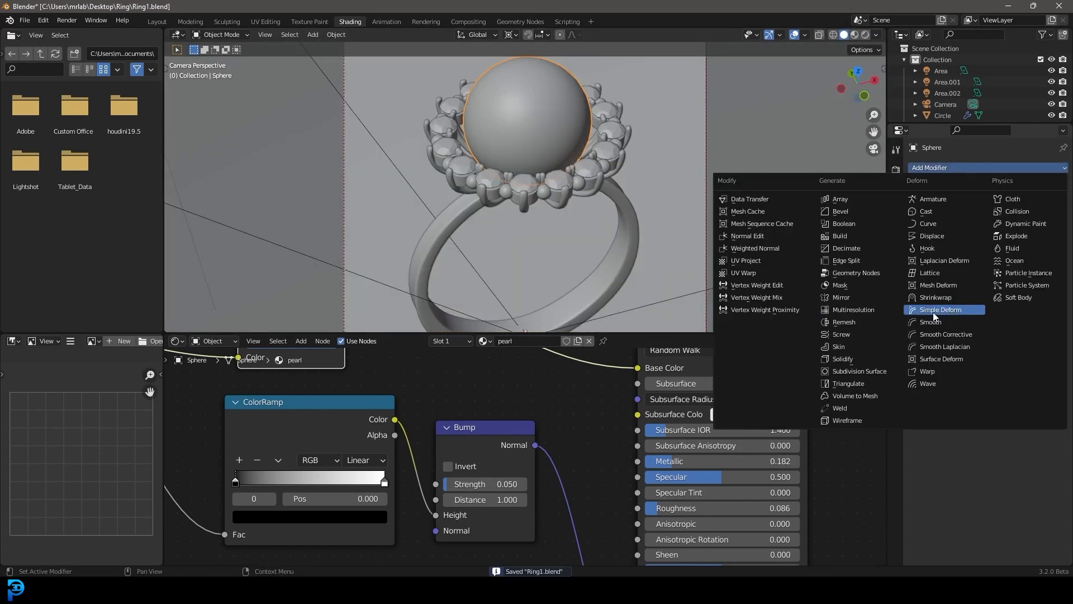
pyautogui.click(849, 366)
pyautogui.click(981, 169)
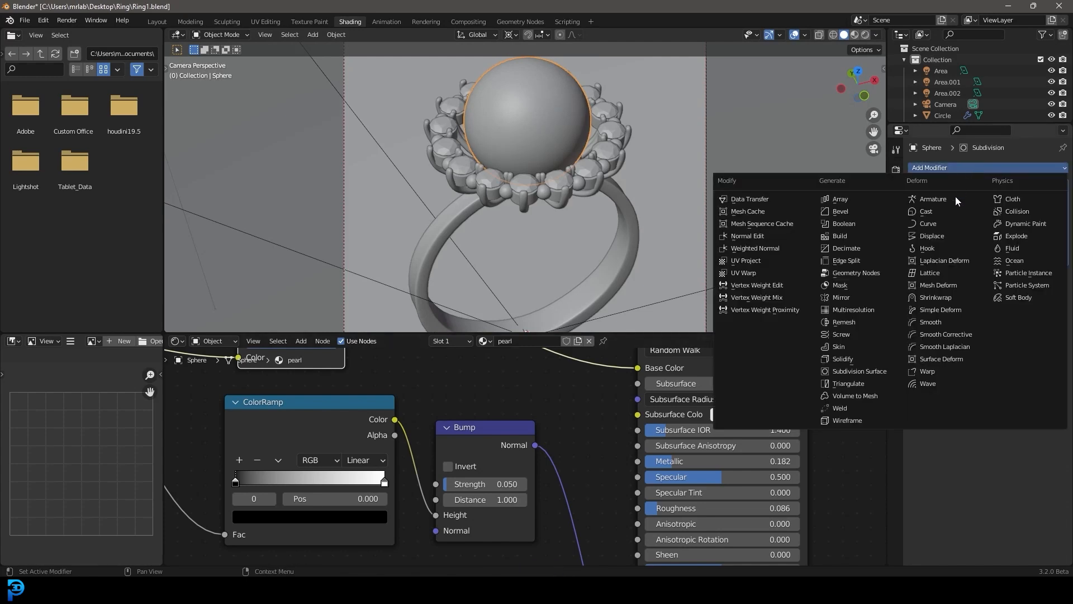
pyautogui.click(949, 241)
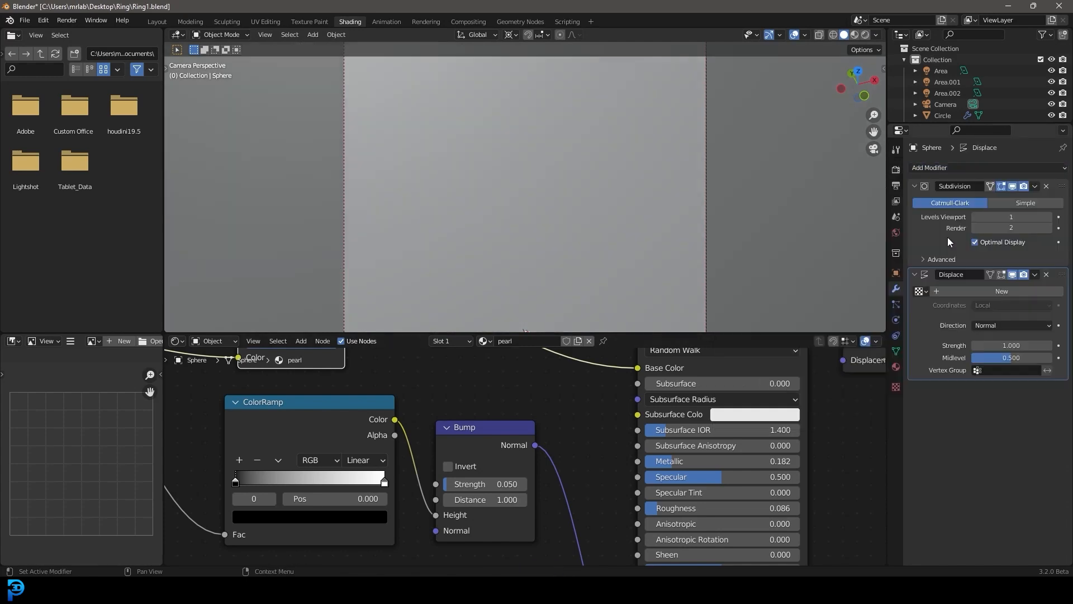
# Step: Create a new texture for the Displace modifier and make it the Clouds type
pyautogui.click(895, 387)
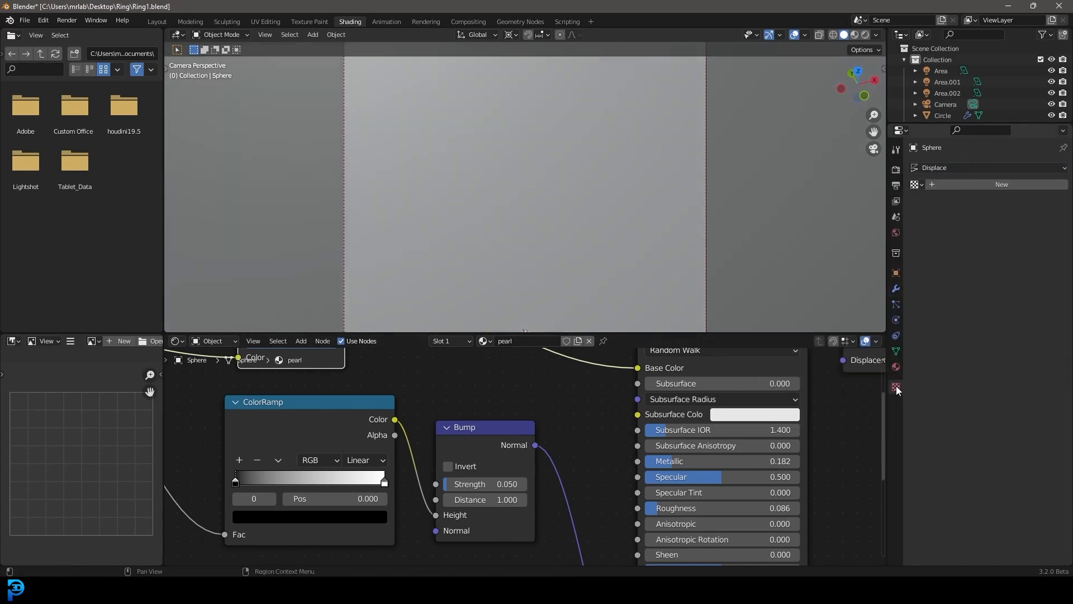
pyautogui.click(978, 188)
pyautogui.click(965, 202)
pyautogui.click(975, 232)
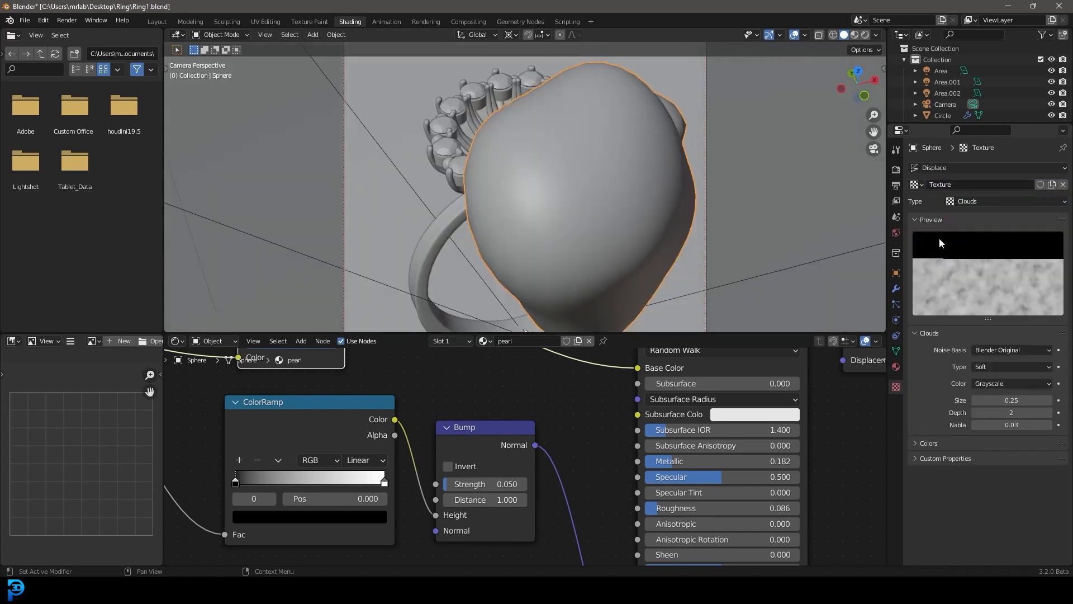
# Step: Set the Displace modifier's strength to -0.02
pyautogui.click(896, 289)
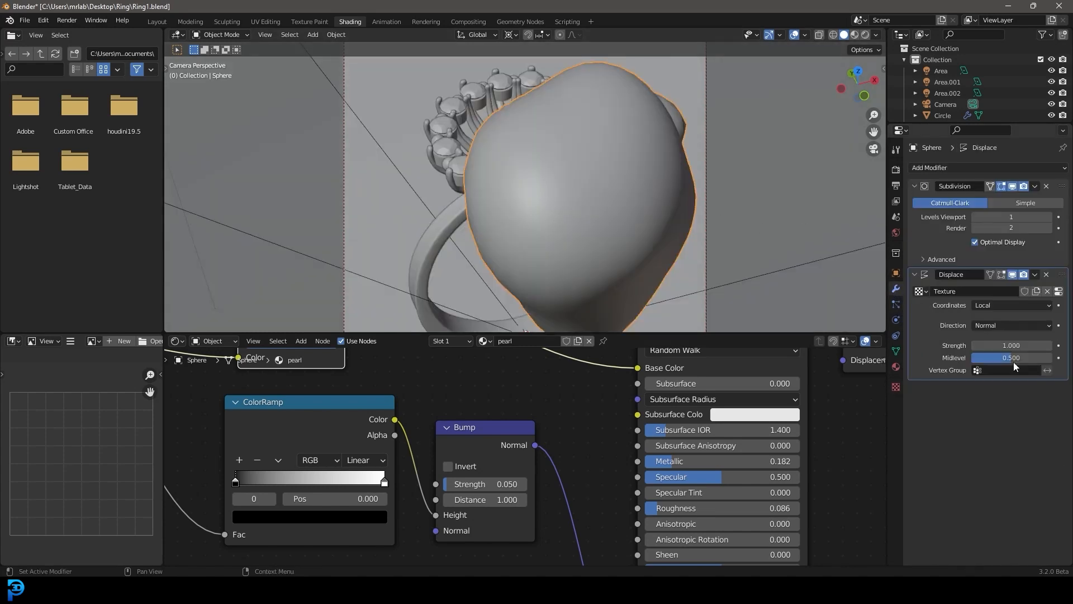
pyautogui.click(1006, 346)
pyautogui.write('.0')
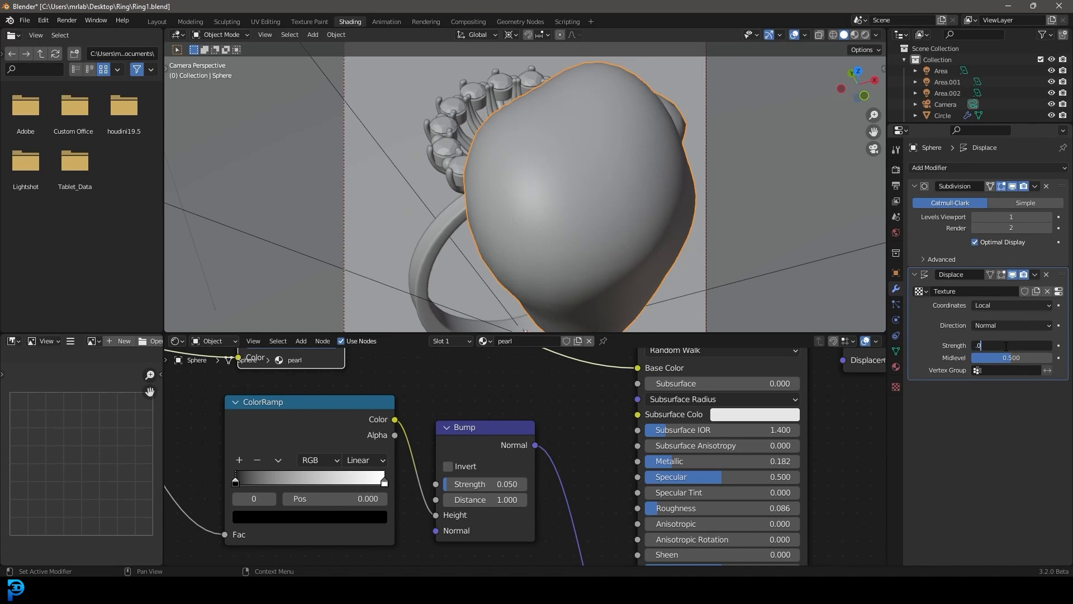
pyautogui.write('1')
pyautogui.press('Return')
pyautogui.moveTo(1010, 345)
pyautogui.mouseDown()
pyautogui.moveTo(1024, 345)
pyautogui.moveTo(1000, 345)
pyautogui.mouseUp()
# Step: Frame the pearl and check its displaced surface in rendered shading, ending in solid shading
pyautogui.press('KP_Decimal')
pyautogui.press('z')
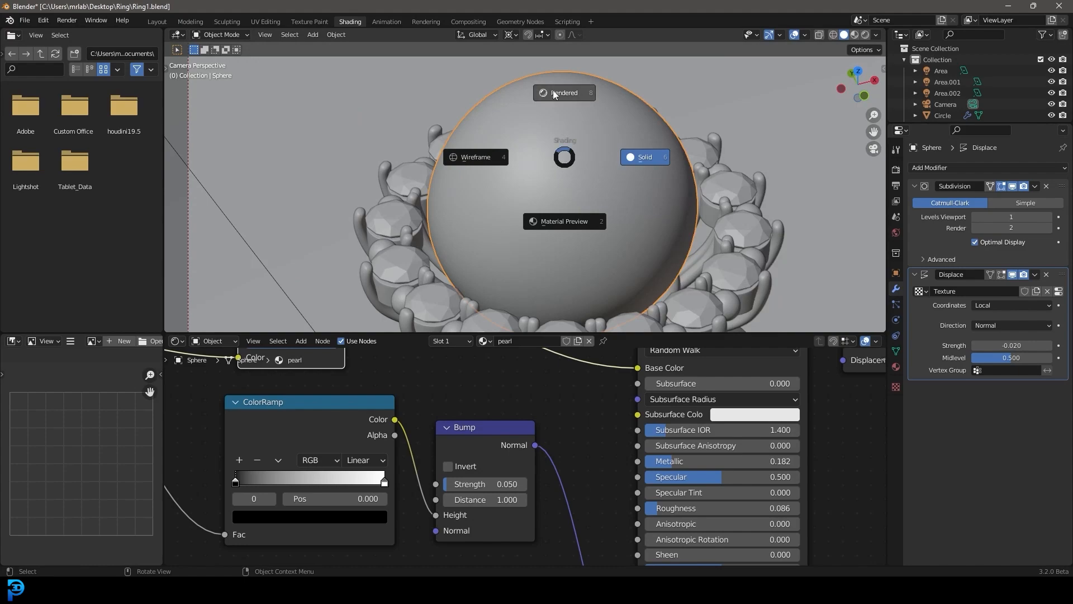
pyautogui.click(555, 95)
pyautogui.press('z')
pyautogui.click(674, 197)
# Step: Readjust the Displace modifier's strength and reduce the Clouds texture's size to 0.13
pyautogui.click(896, 367)
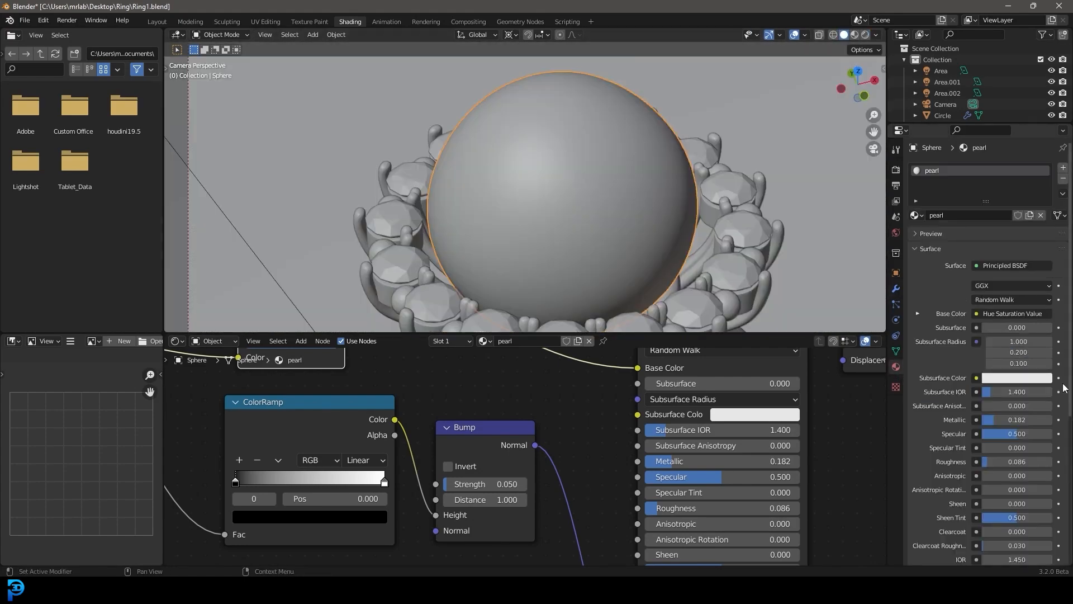
pyautogui.click(896, 386)
pyautogui.moveTo(1011, 400)
pyautogui.mouseDown()
pyautogui.moveTo(1001, 400)
pyautogui.moveTo(1020, 400)
pyautogui.mouseUp()
pyautogui.click(895, 288)
pyautogui.moveTo(1011, 344); pyautogui.dragTo(1024, 345)
pyautogui.scroll(-3, 565, 161)
pyautogui.click(896, 386)
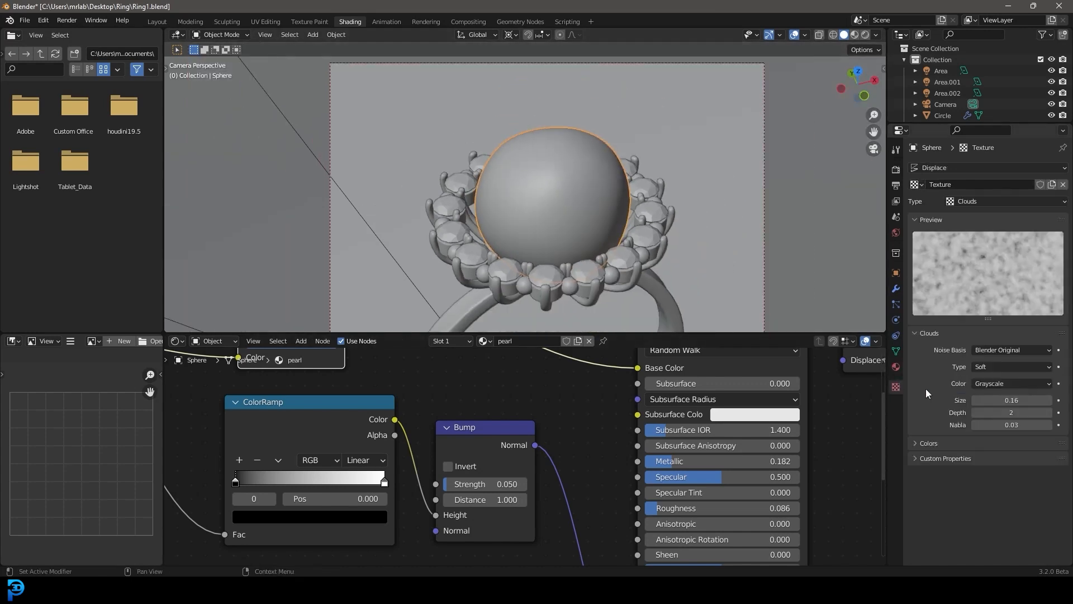
pyautogui.scroll(-2, 600, 180)
# Step: Save the file and switch the viewport to rendered shading to preview the ring
pyautogui.hotkey('ctrl', 's')
pyautogui.press('z')
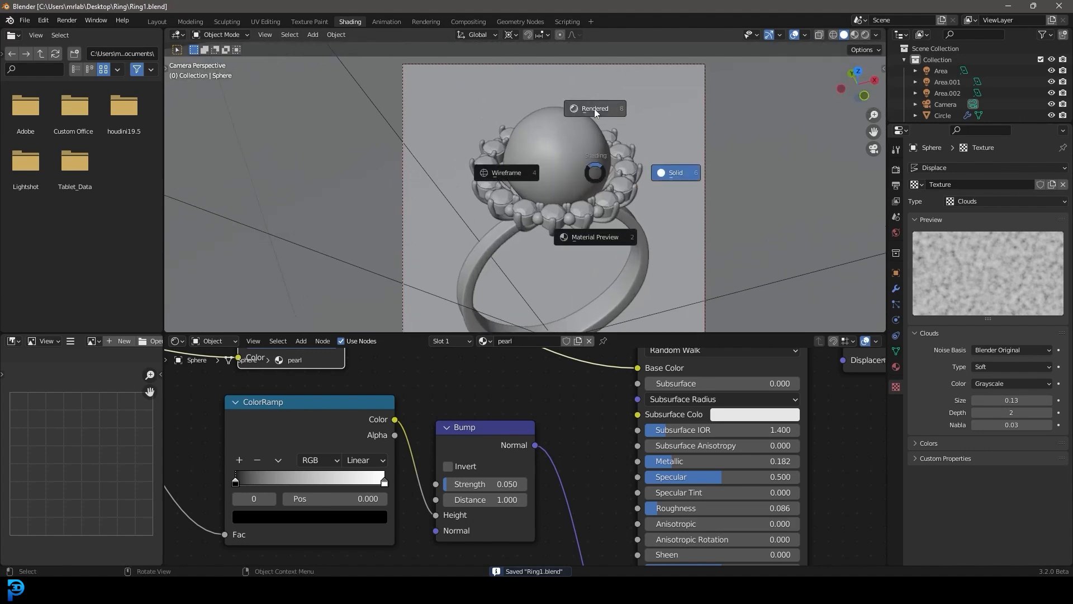
pyautogui.click(594, 113)
pyautogui.scroll(-1, 609, 190)
pyautogui.scroll(3, 628, 265)
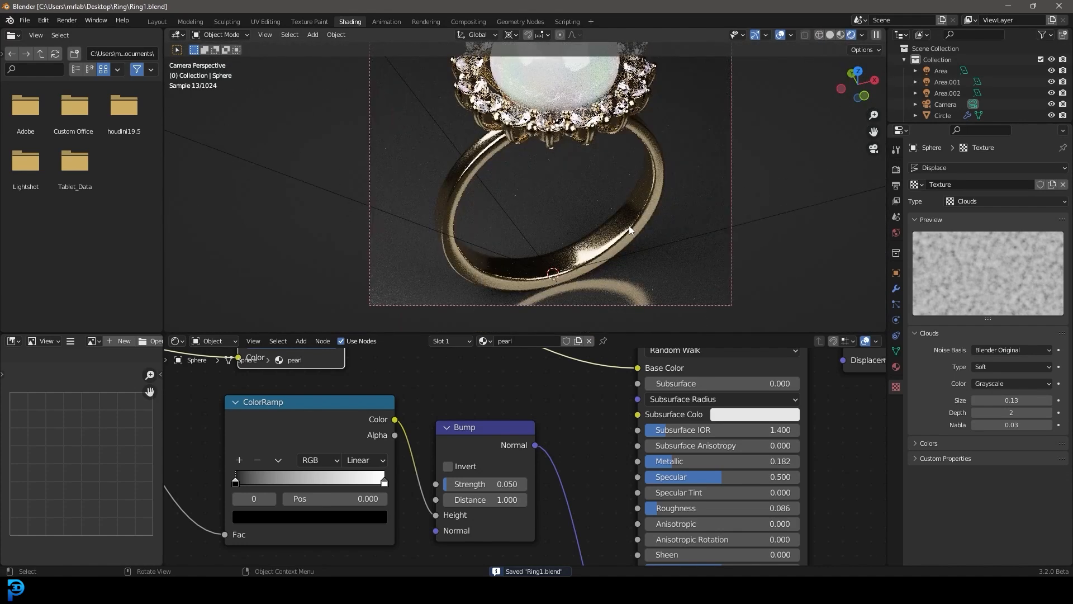
# Step: Select the ring band and lower its metal material's roughness to 0.074
pyautogui.click(629, 226)
pyautogui.moveTo(590, 397); pyautogui.dragTo(450, 433, button='middle')
pyautogui.scroll(2, 640, 503)
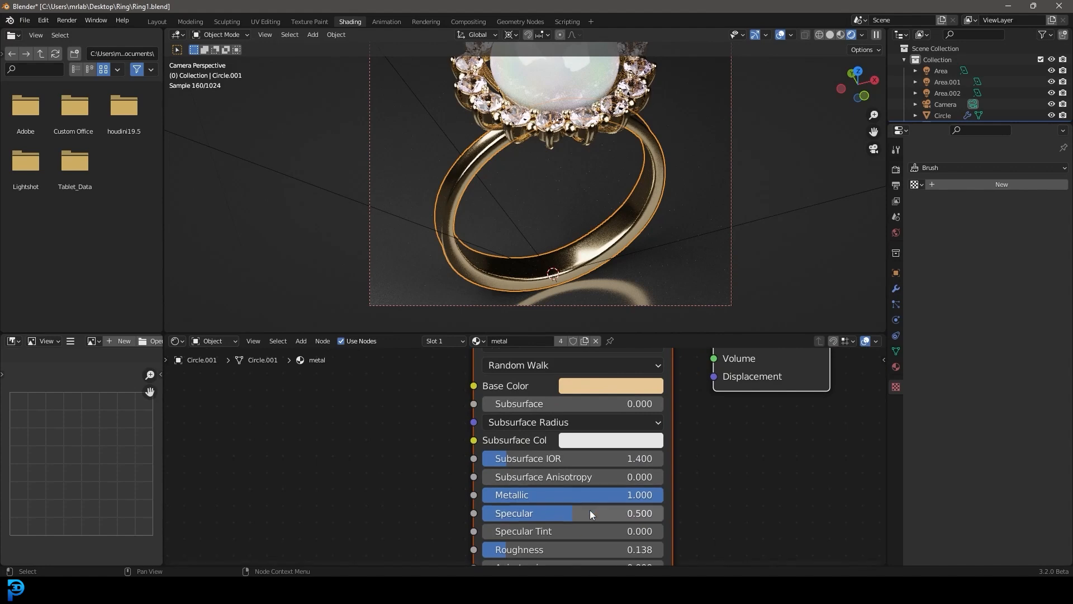
pyautogui.moveTo(582, 512); pyautogui.dragTo(598, 431, button='middle')
pyautogui.scroll(1, 531, 460)
pyautogui.moveTo(530, 466); pyautogui.dragTo(520, 465)
# Step: Change the metal material's base color to a pale rose-gold pink
pyautogui.moveTo(625, 474); pyautogui.dragTo(635, 566, button='middle')
pyautogui.click(637, 385)
pyautogui.click(647, 203)
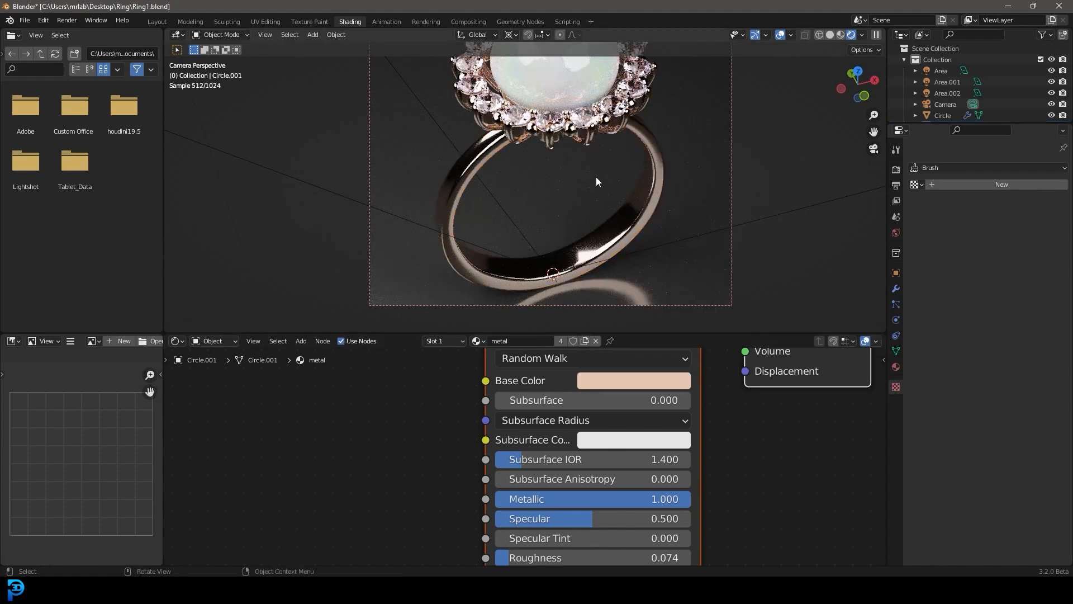
# Step: Switch the viewport back to solid shading and save the file with the updated metal
pyautogui.scroll(-3, 601, 180)
pyautogui.press('z')
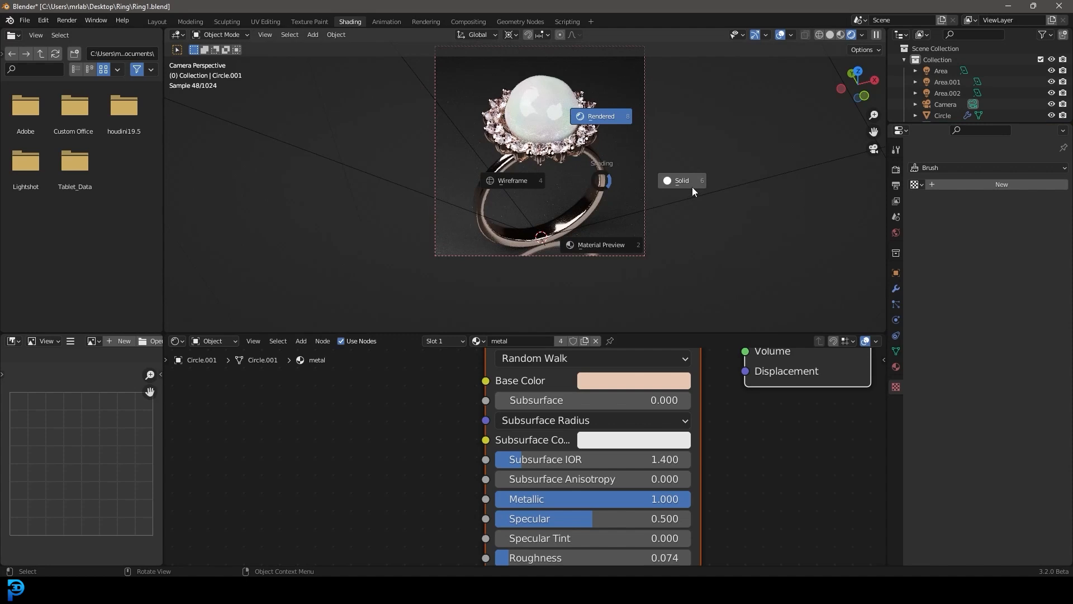
pyautogui.click(651, 172)
pyautogui.hotkey('ctrl', 's')
# Step: Enable depth of field on the camera and pick the pearl sphere as its focus object
pyautogui.click(645, 146)
pyautogui.scroll(-2, 955, 110)
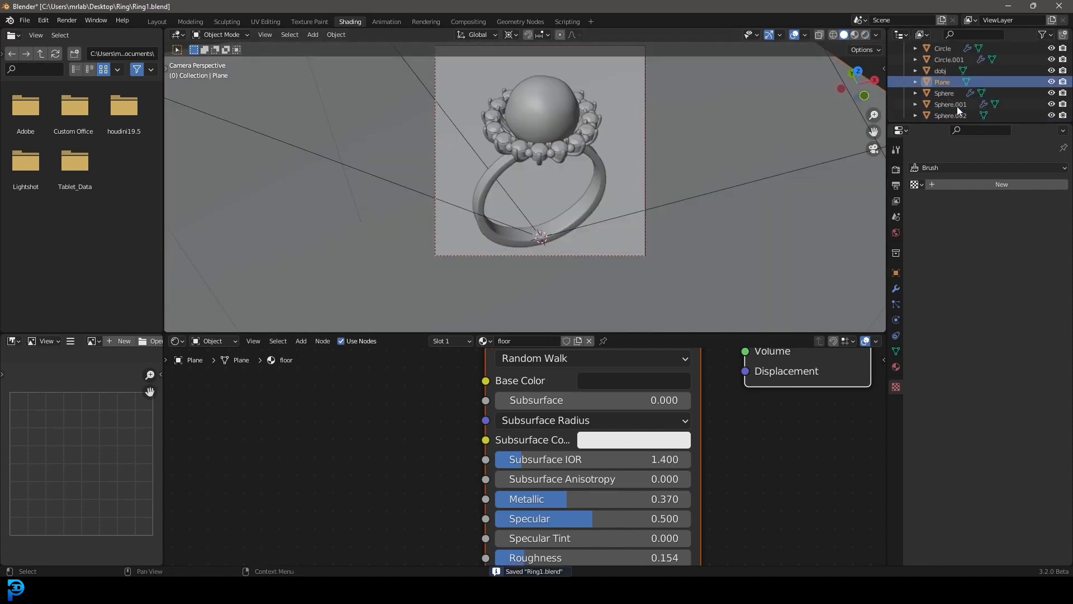
pyautogui.scroll(2, 955, 110)
pyautogui.press('KP_0')
pyautogui.click(508, 187)
pyautogui.click(896, 320)
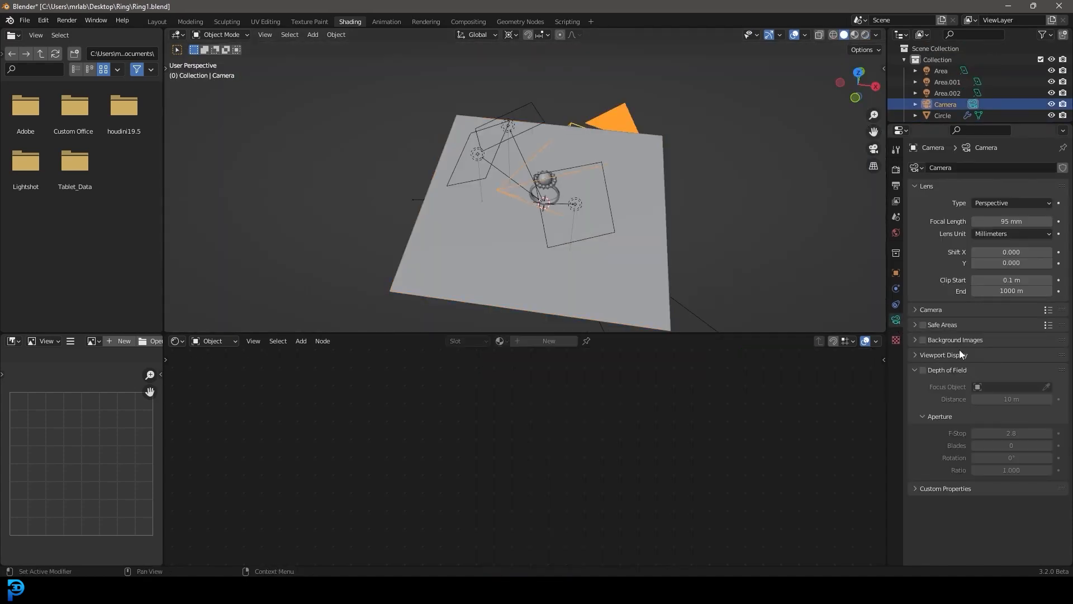
pyautogui.click(923, 370)
pyautogui.scroll(5, 682, 248)
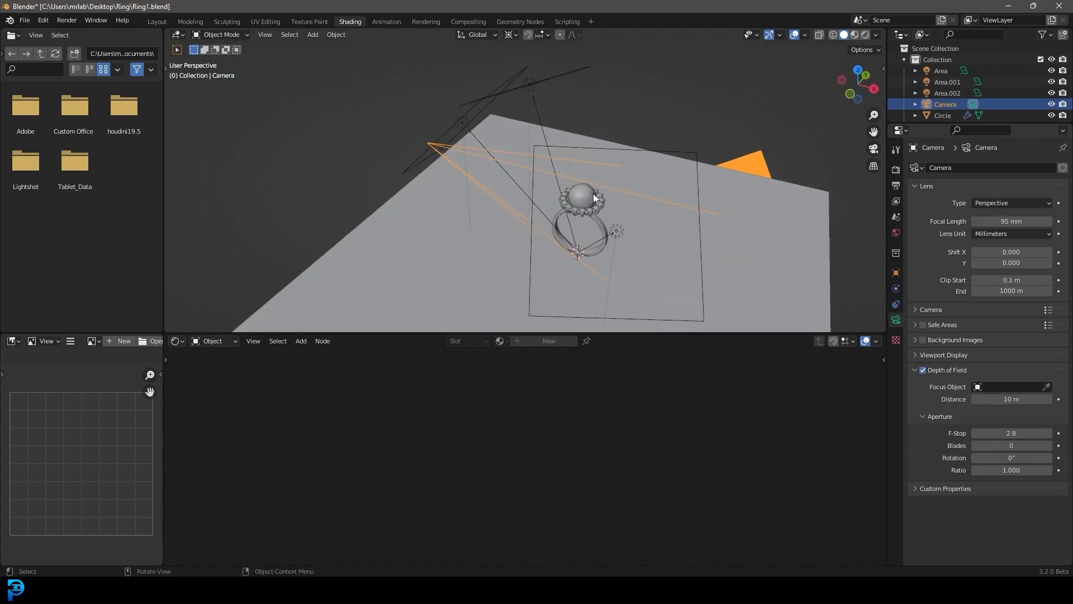
pyautogui.click(1046, 386)
pyautogui.click(605, 204)
# Step: Preview the camera view in rendered shading and tune the F-Stop, testing 0.6 before raising it above 2
pyautogui.press('KP_0')
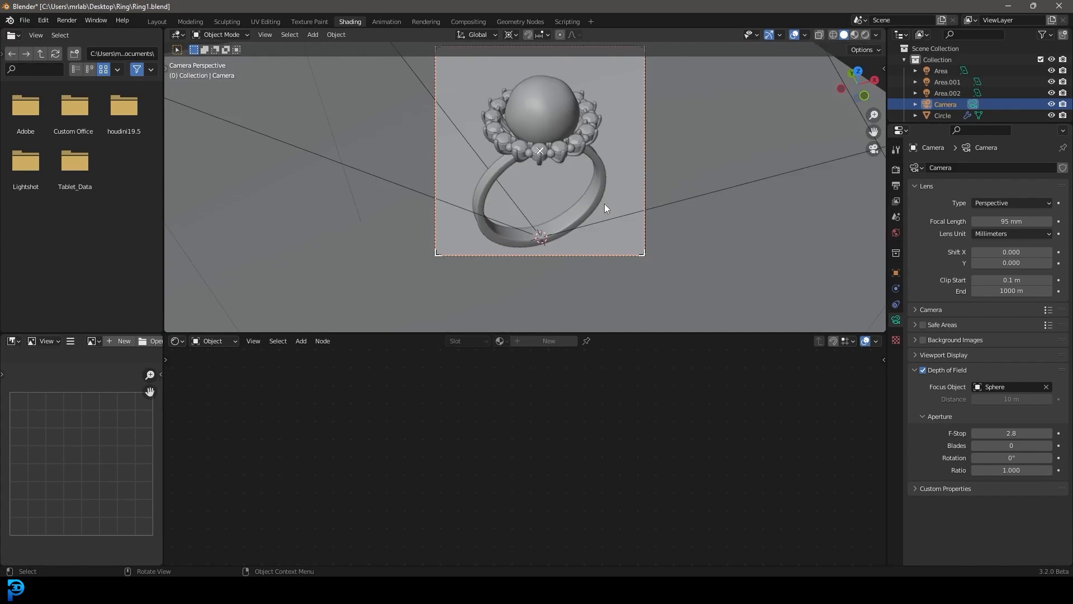
pyautogui.press('z')
pyautogui.click(553, 111)
pyautogui.scroll(3, 599, 123)
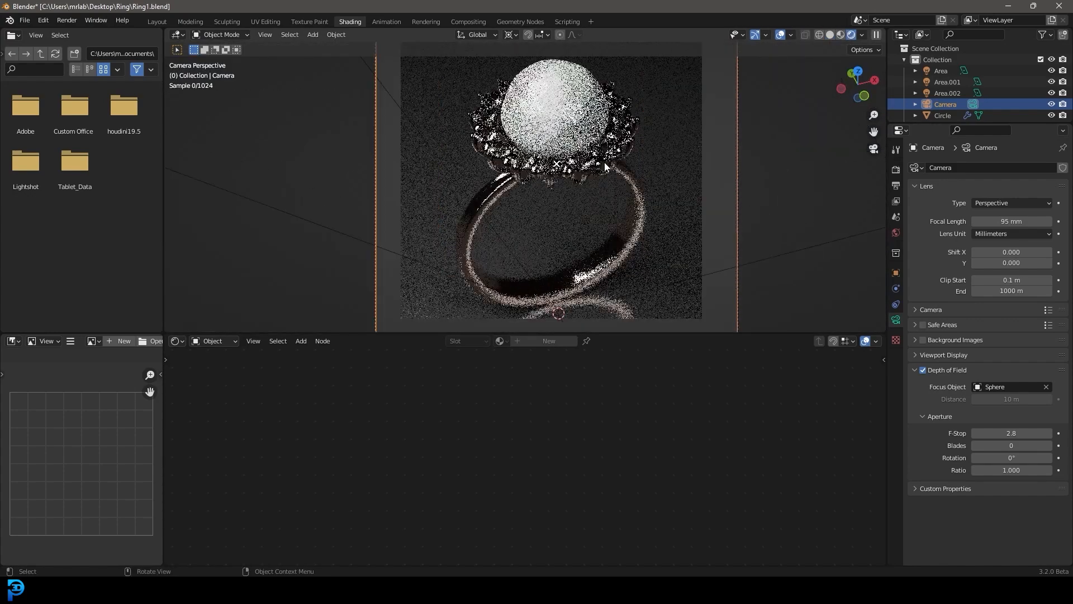
pyautogui.moveTo(1028, 433); pyautogui.dragTo(997, 433)
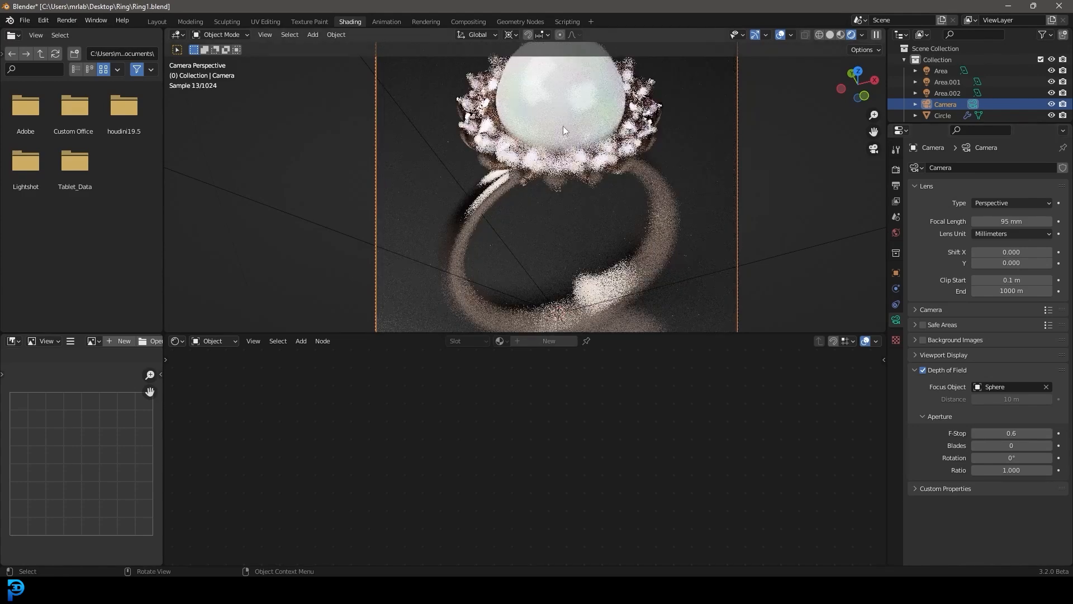
pyautogui.moveTo(1021, 433); pyautogui.dragTo(1049, 433)
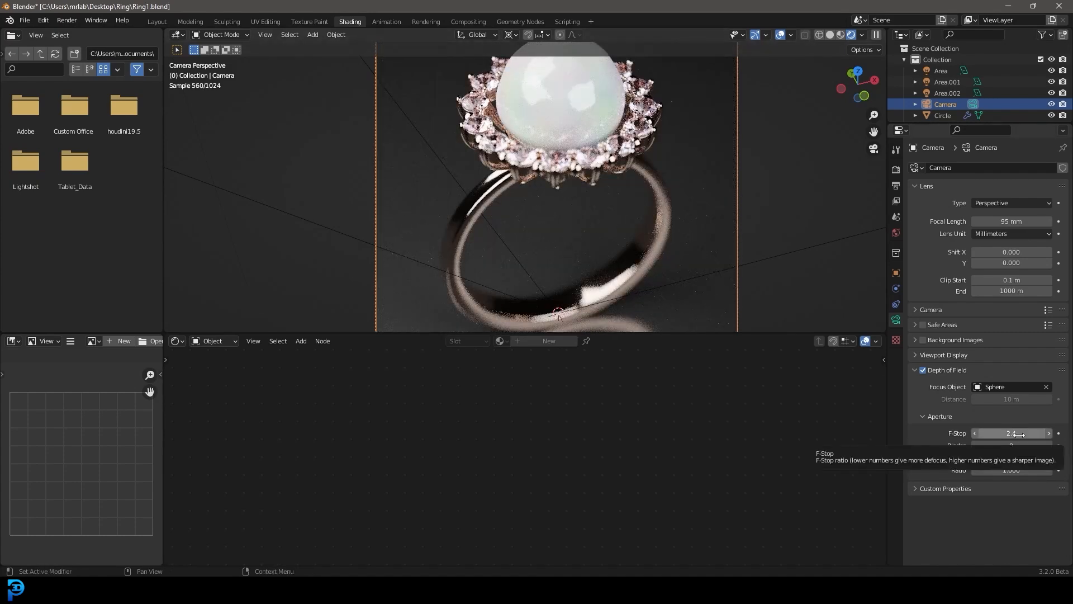
# Step: Switch the viewport to solid shading and leave the camera view for an overview of the scene
pyautogui.press('z')
pyautogui.click(630, 170)
pyautogui.moveTo(631, 170)
pyautogui.mouseDown(button='middle')
pyautogui.moveTo(605, 168)
pyautogui.moveTo(644, 199)
pyautogui.mouseUp(button='middle')
pyautogui.hotkey('shift', 'a')
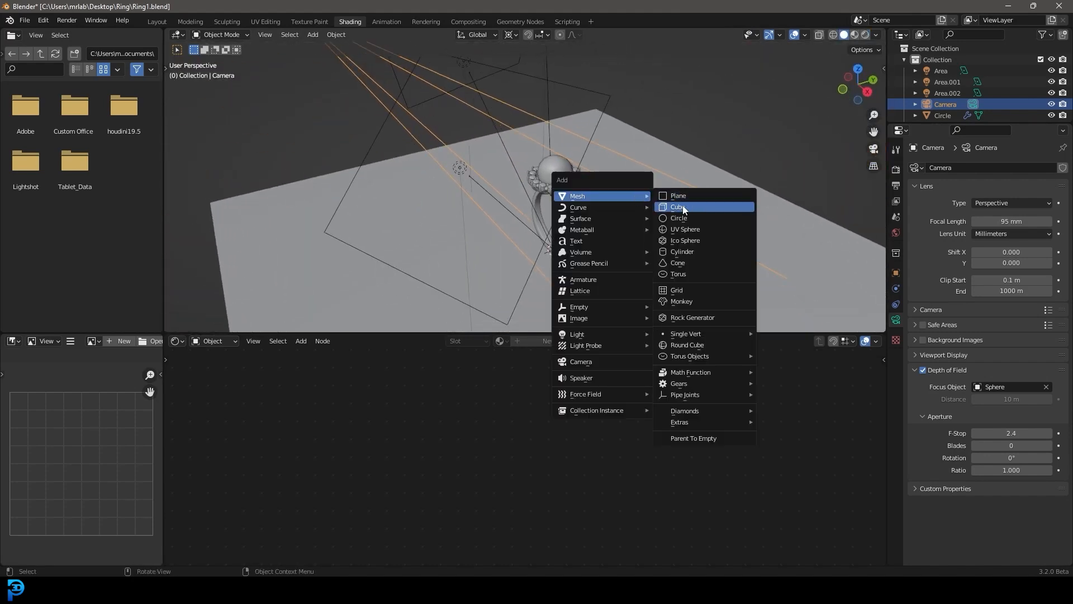
pyautogui.click(683, 206)
pyautogui.press('x')
pyautogui.click(659, 206)
# Step: Add a cube-shaped empty to the scene and scale it down to roughly the size of the pearl
pyautogui.hotkey('shift', 'a')
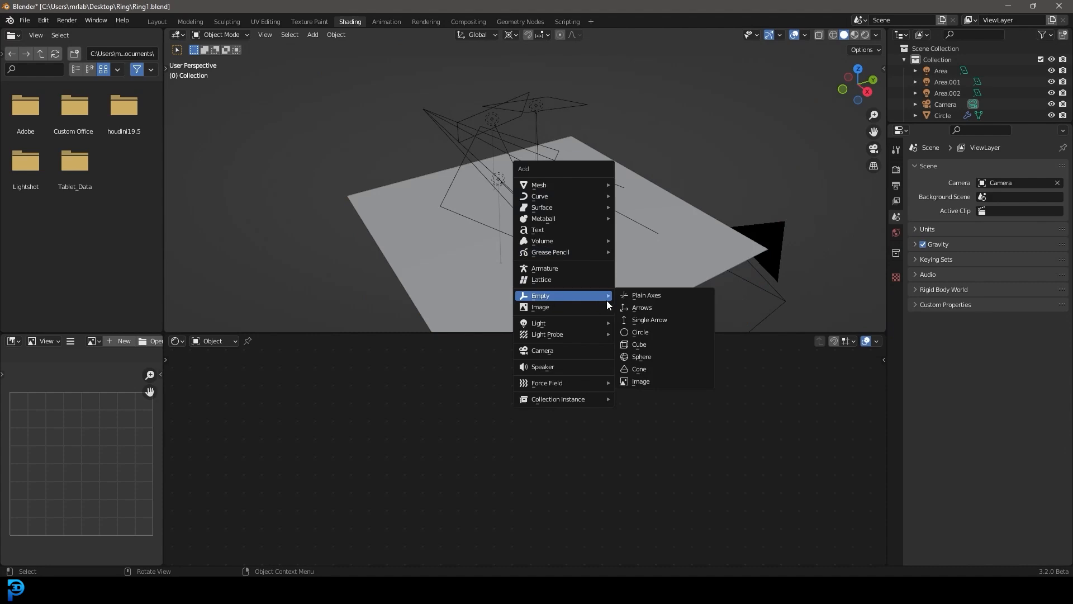
pyautogui.click(665, 355)
pyautogui.press('s')
pyautogui.click(563, 240)
# Step: Move the empty up to pearl height and place it just in front of the gem setting
pyautogui.press('g')
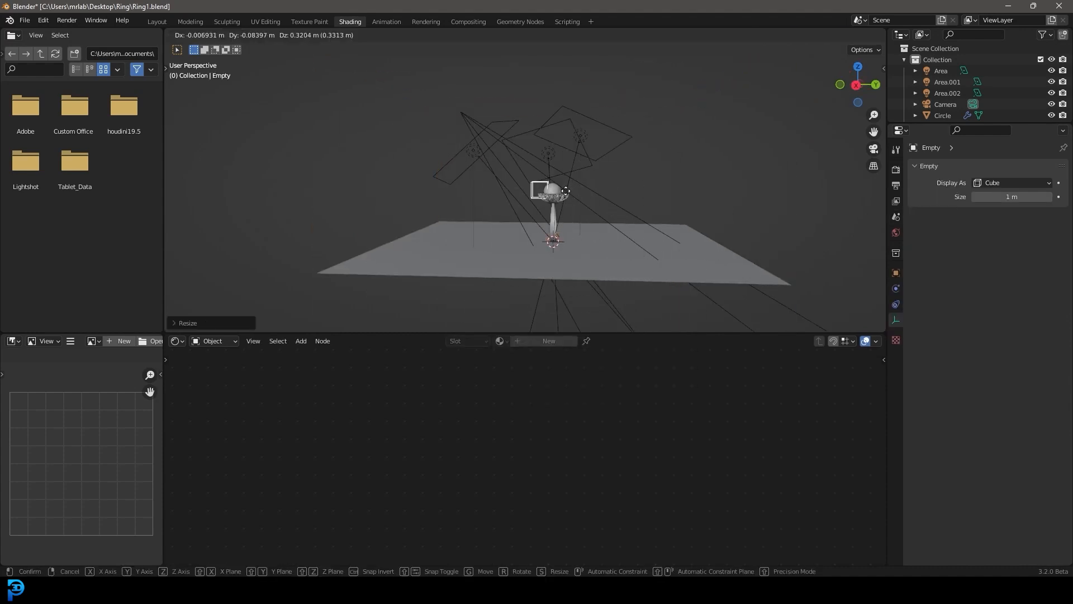
pyautogui.click(558, 189)
pyautogui.press('KP_0')
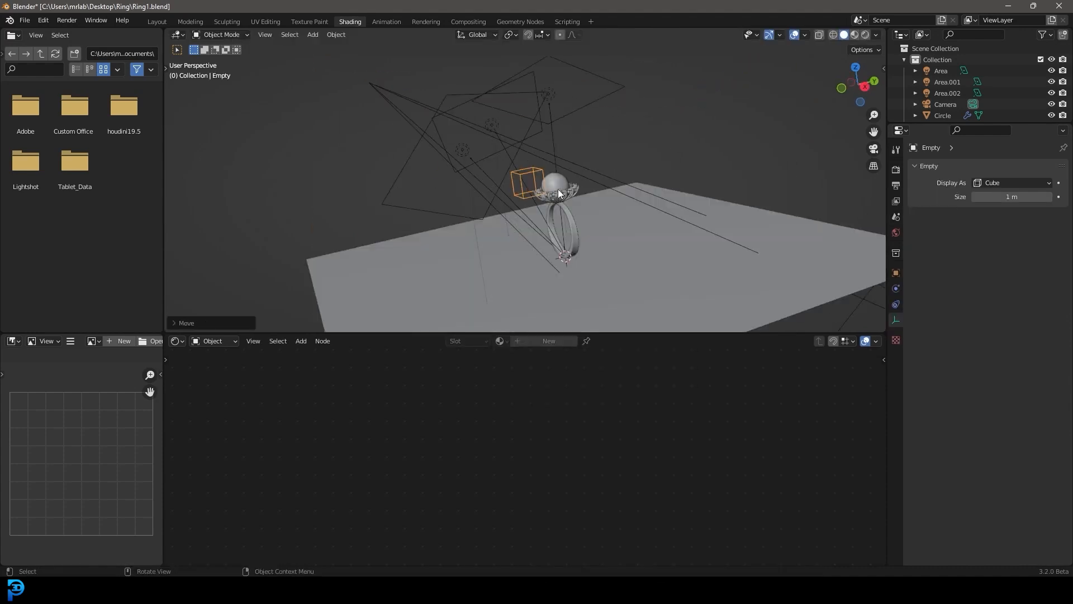
pyautogui.press('g')
pyautogui.click(673, 191)
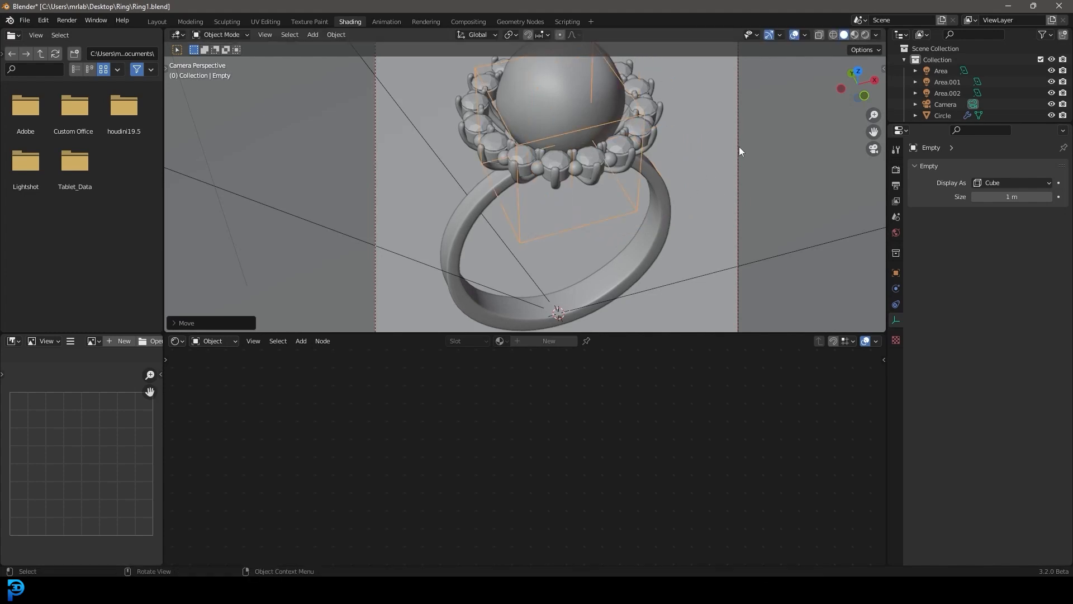
# Step: Replace the camera's depth of field focus object with the empty and preview the camera view in rendered shading
pyautogui.click(738, 146)
pyautogui.click(1046, 386)
pyautogui.click(1045, 386)
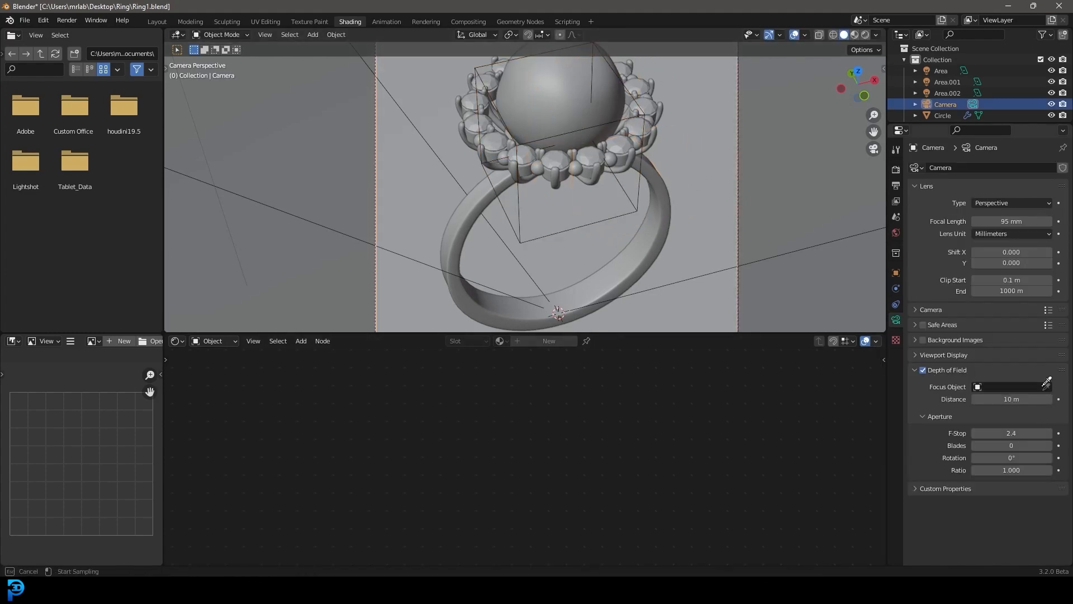
pyautogui.click(613, 122)
pyautogui.scroll(-1, 637, 137)
pyautogui.press('z')
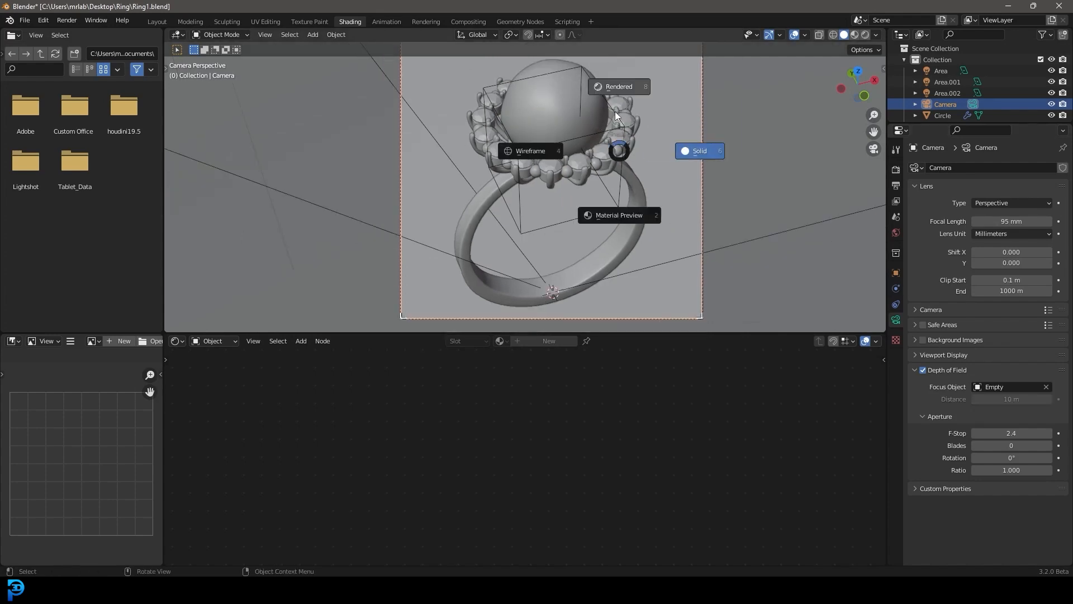
pyautogui.click(617, 93)
# Step: Fine-tune the empty's position near the front gems, moving it in both an orbited view and the camera view
pyautogui.click(598, 132)
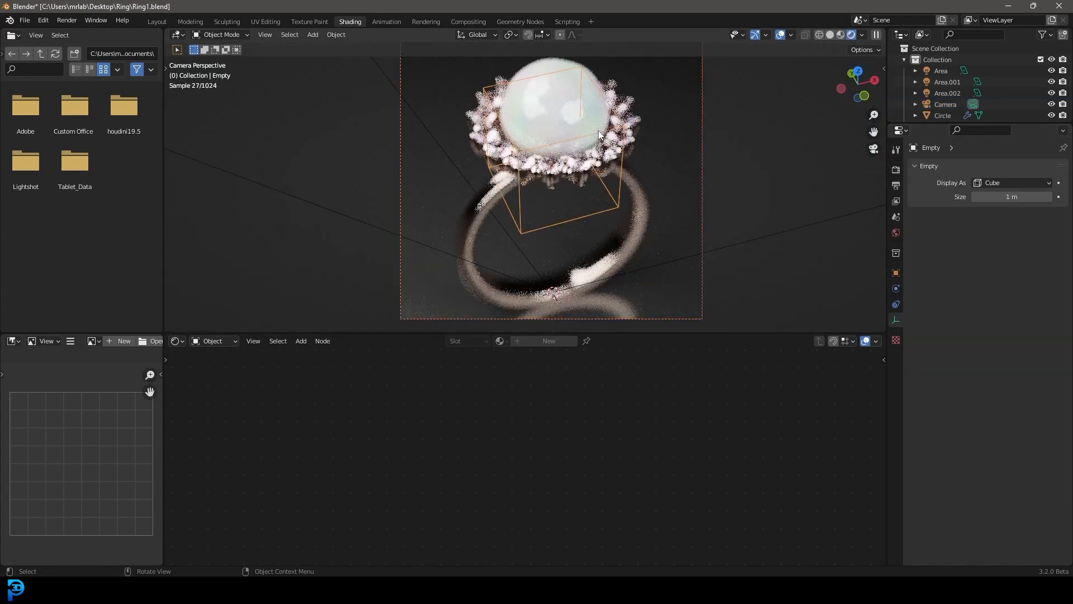
pyautogui.moveTo(646, 181); pyautogui.dragTo(662, 220, button='middle')
pyautogui.press('g')
pyautogui.click(665, 228)
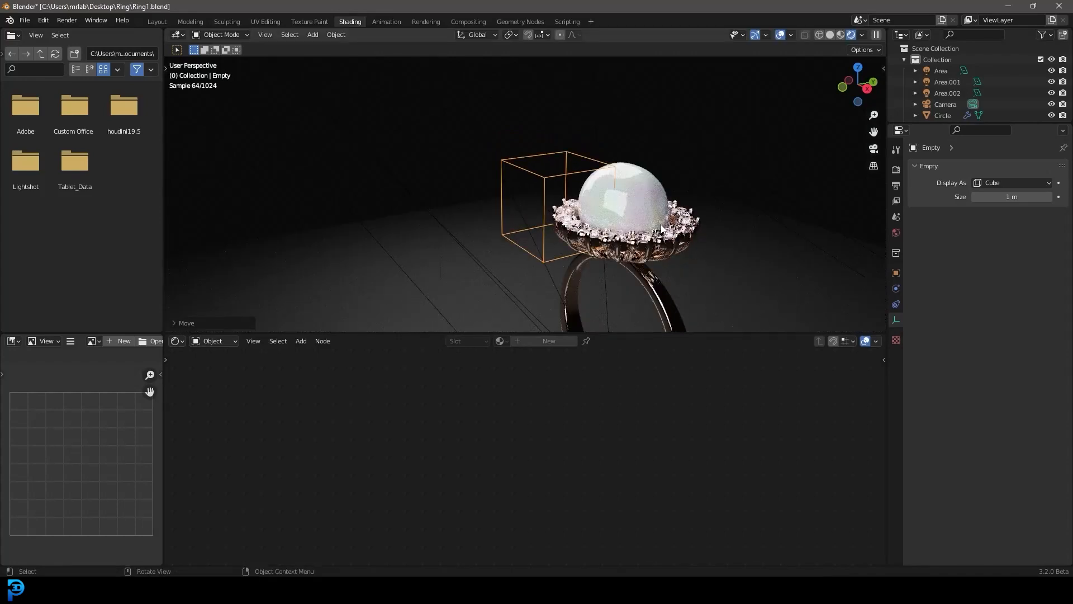
pyautogui.press('KP_0')
pyautogui.press('g')
pyautogui.click(662, 198)
# Step: Set the camera's depth of field F-Stop to 4.6
pyautogui.click(702, 169)
pyautogui.click(702, 168)
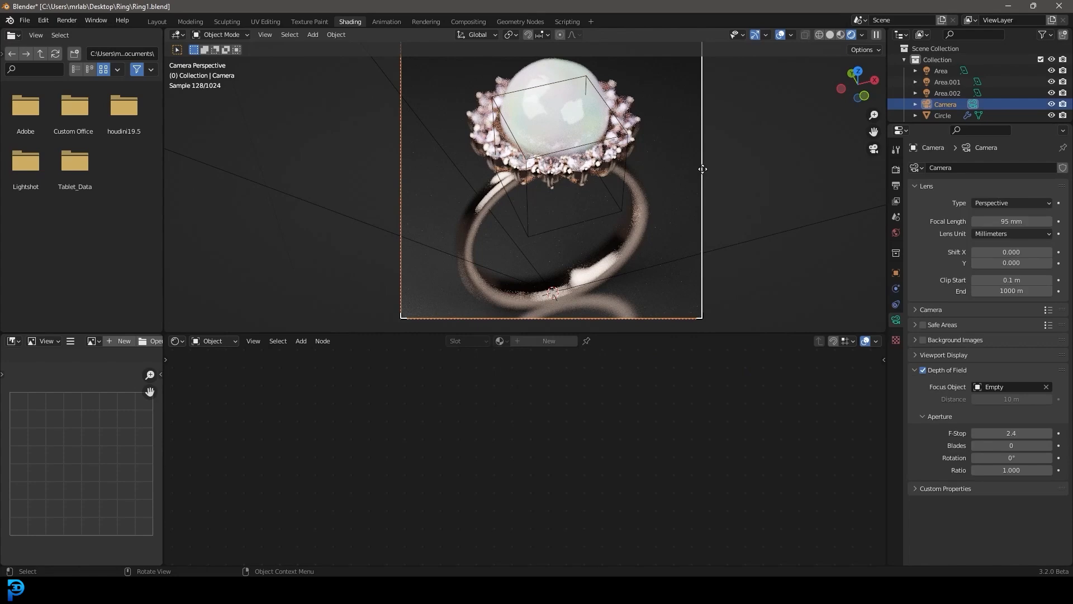
pyautogui.moveTo(1011, 433)
pyautogui.mouseDown()
pyautogui.moveTo(1054, 431)
pyautogui.moveTo(1011, 433)
pyautogui.mouseUp()
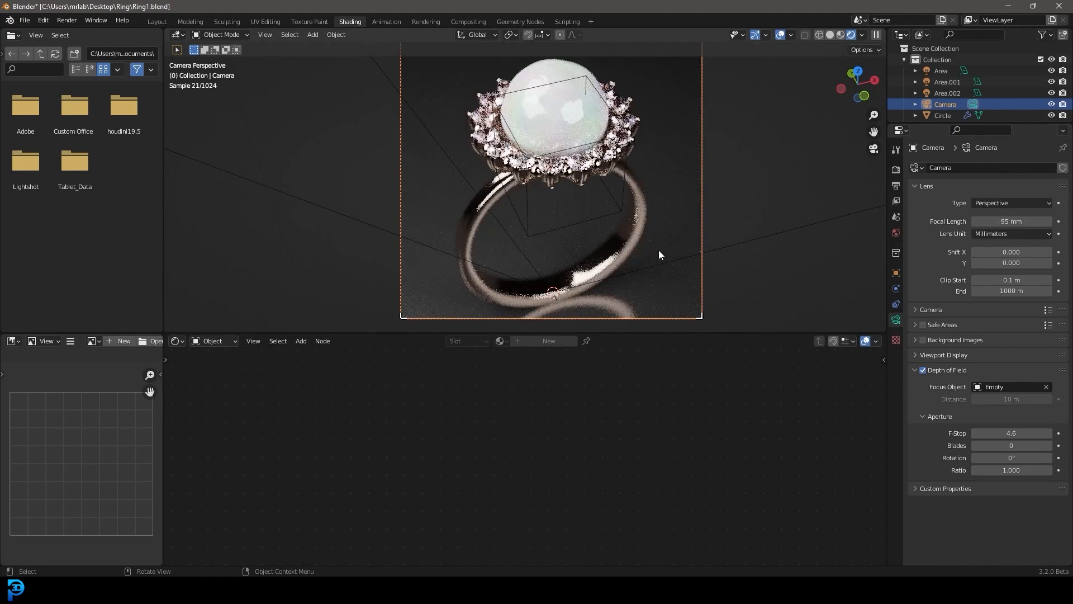
# Step: Set the floor material's base color to a near-black grey with value 0.016 and save the file
pyautogui.click(669, 194)
pyautogui.click(637, 382)
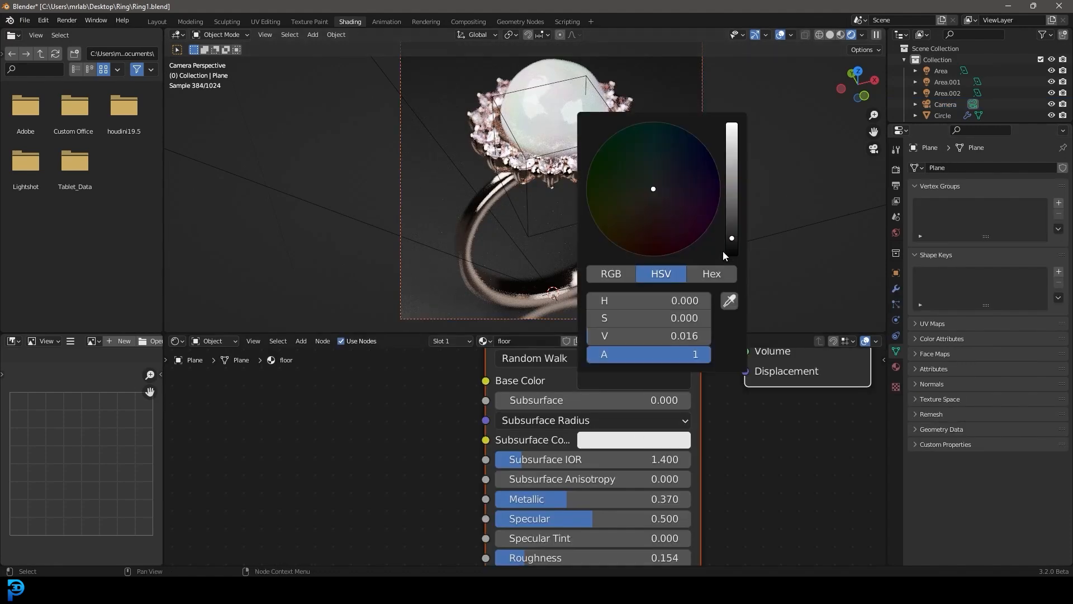
pyautogui.hotkey('ctrl', 's')
# Step: Return the viewport to solid shading, then render the still image and inspect the gems and band up close
pyautogui.press('z')
pyautogui.click(726, 163)
pyautogui.scroll(-4, 590, 189)
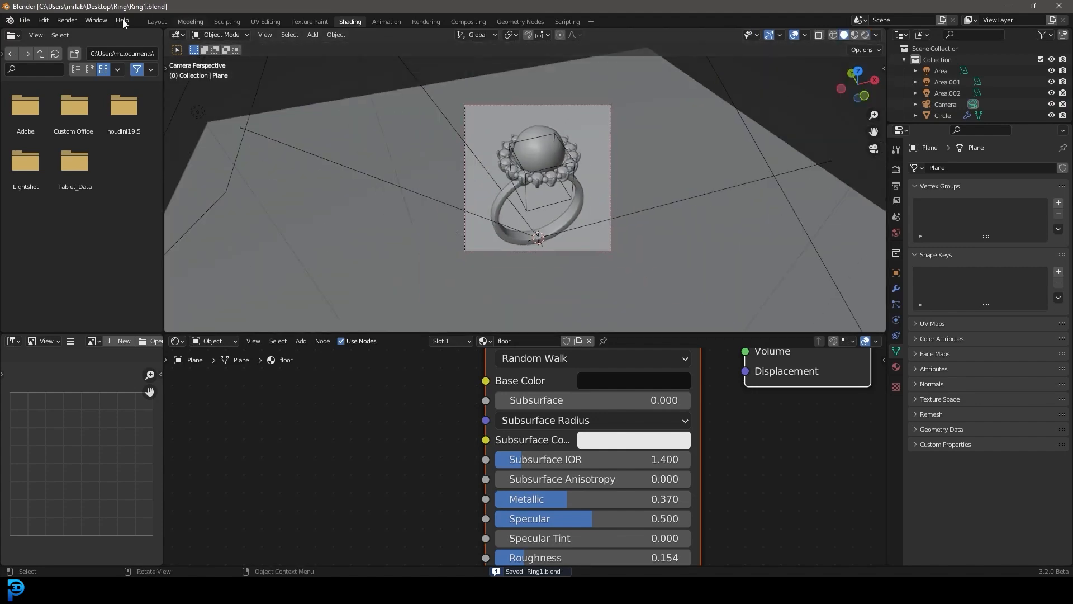
pyautogui.click(64, 21)
pyautogui.click(112, 34)
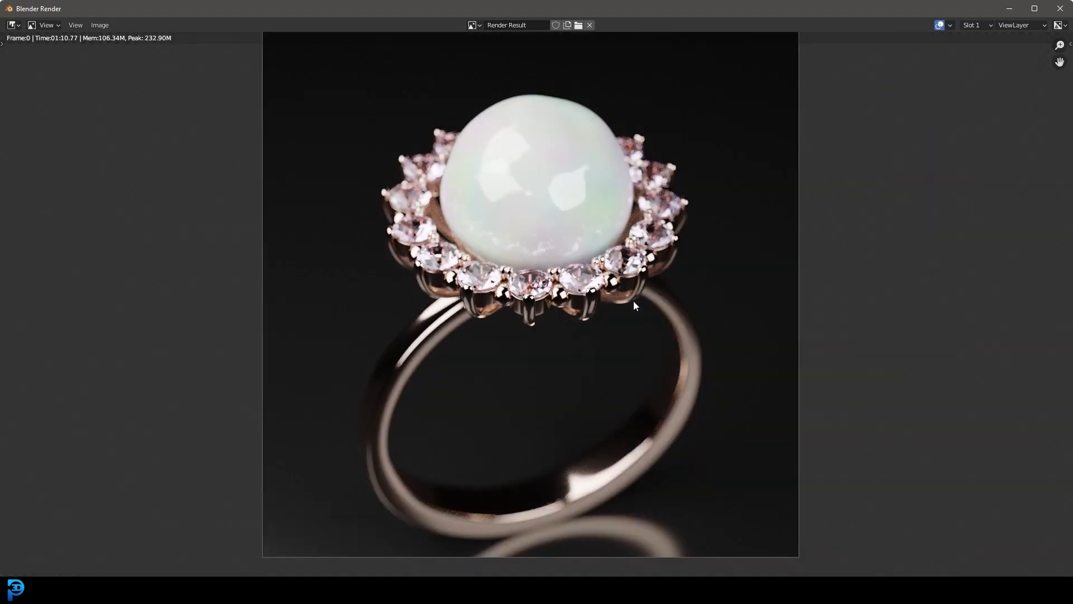
pyautogui.scroll(2, 634, 305)
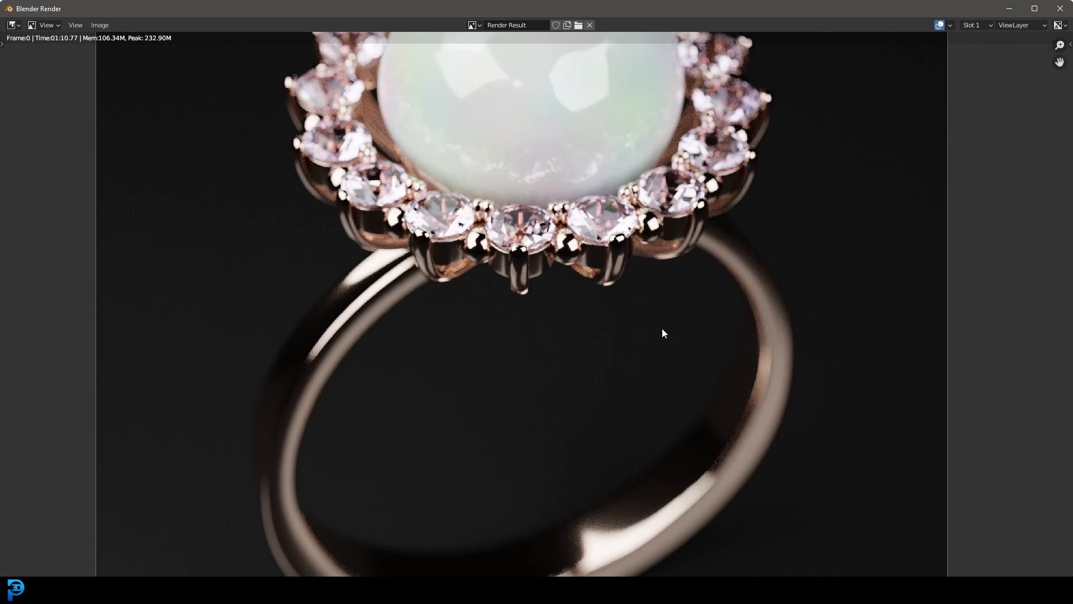
pyautogui.scroll(-2, 636, 261)
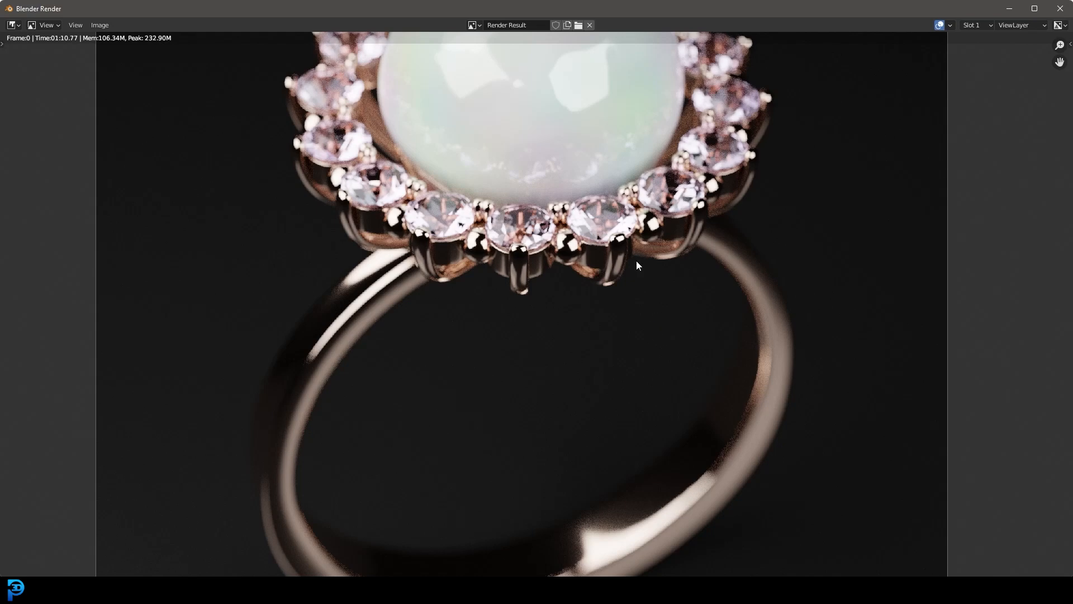